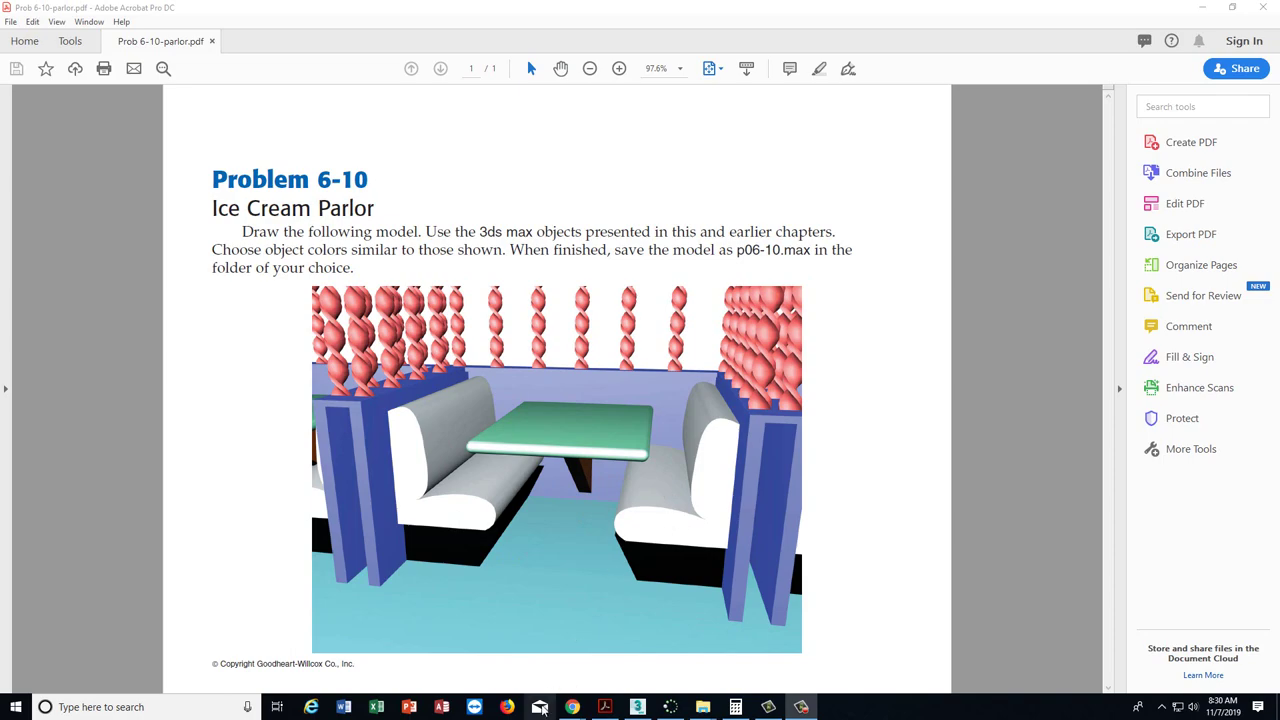
# - Switch to 3ds Max and create a C-Ext in the Front viewport, about 66 by 63 with 9 wide walls and 34 height
pyautogui.click(637, 707)
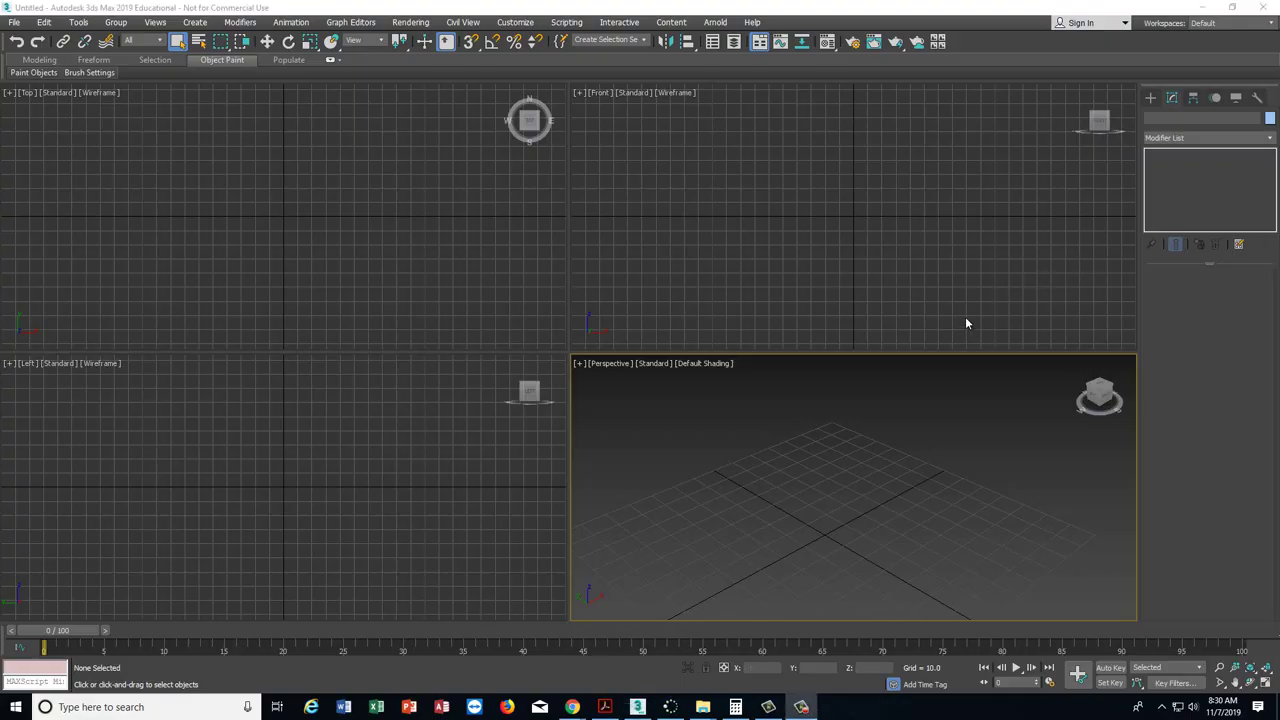
pyautogui.click(1151, 98)
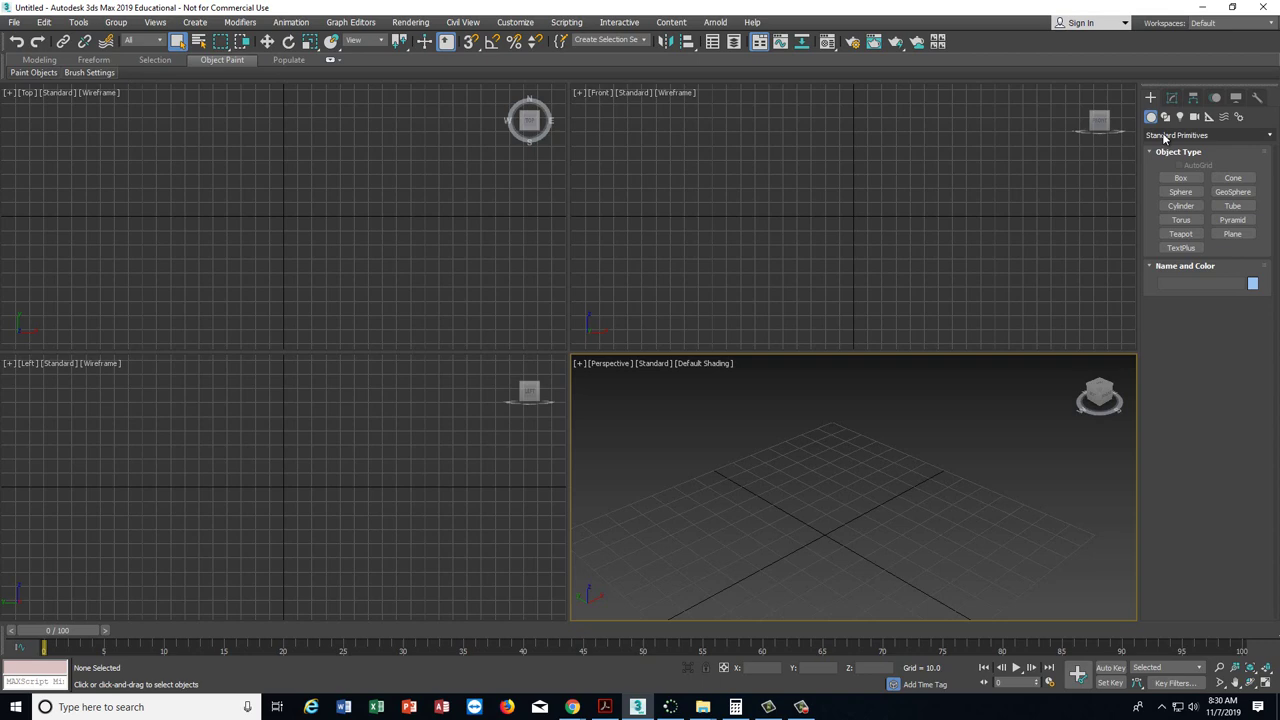
pyautogui.click(1164, 138)
pyautogui.click(1170, 161)
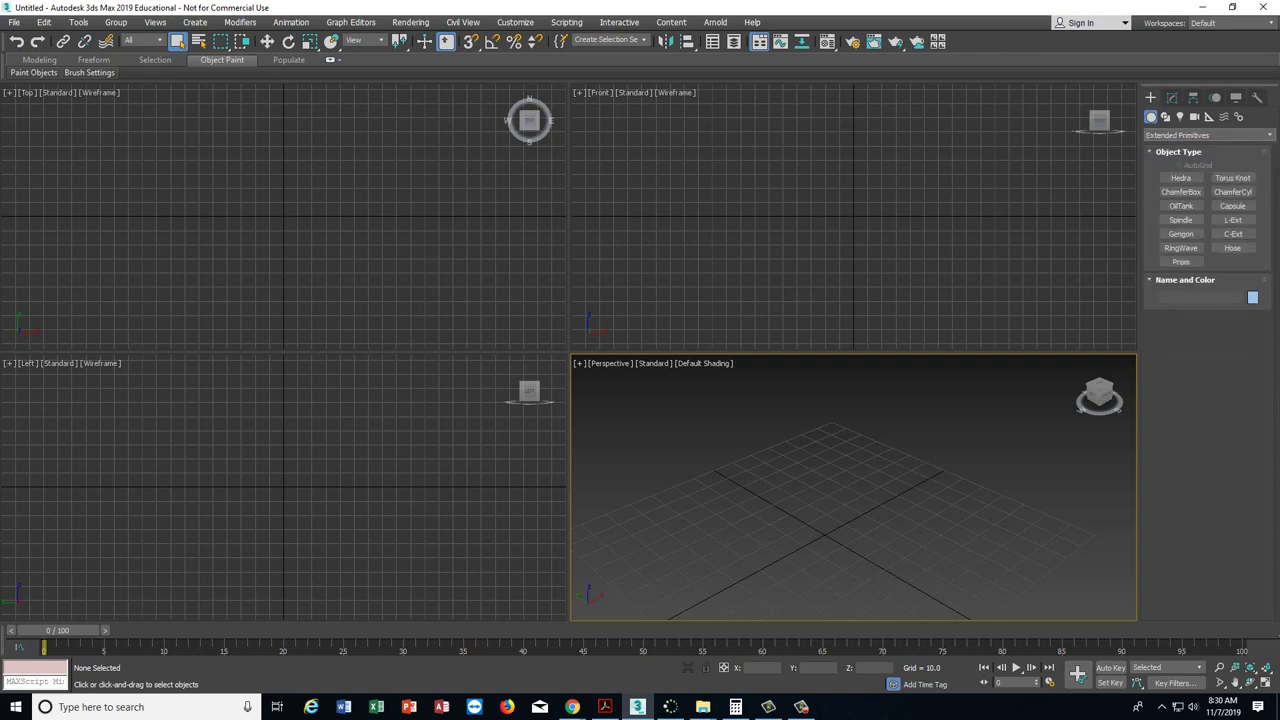
pyautogui.click(1242, 234)
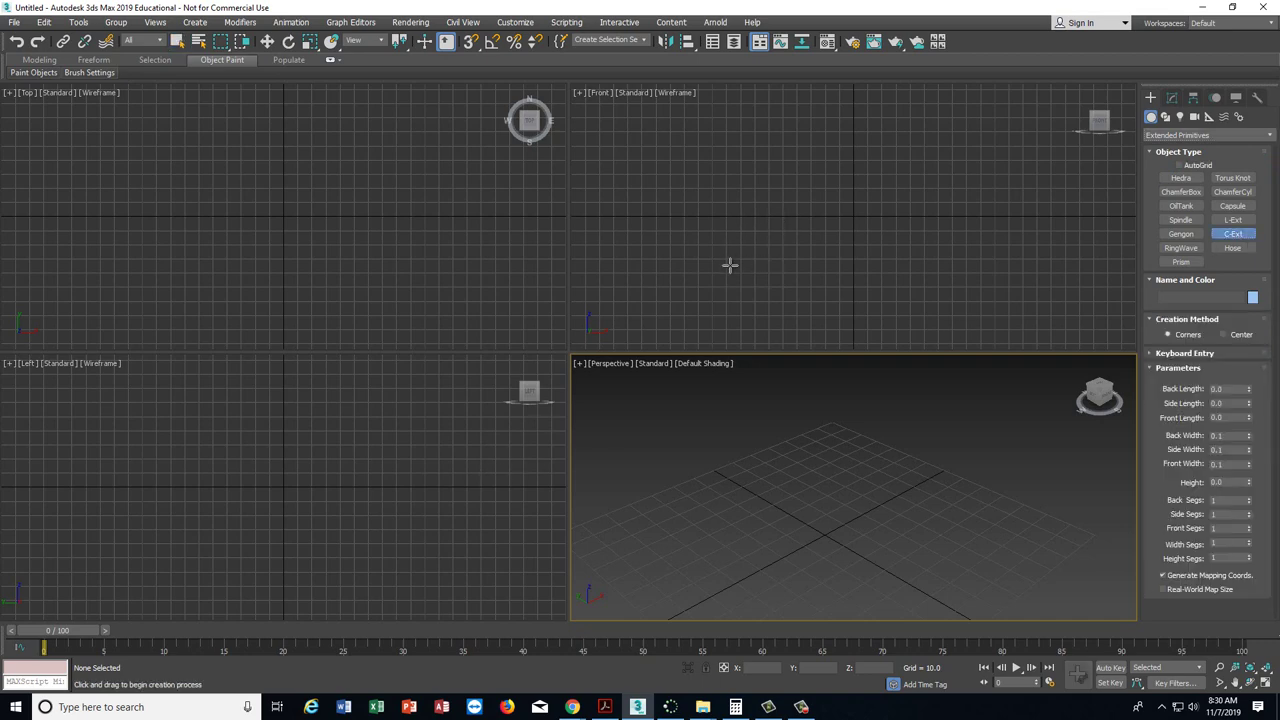
pyautogui.moveTo(729, 266); pyautogui.dragTo(824, 176)
pyautogui.click(816, 127)
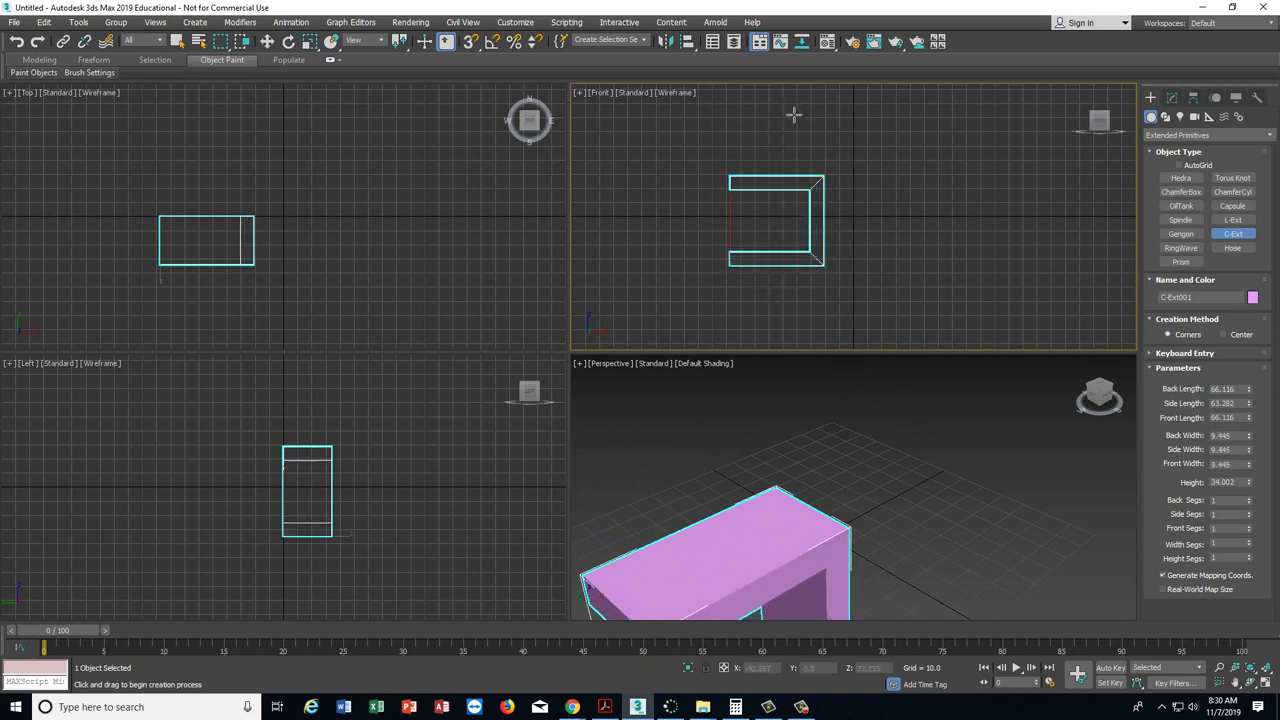
pyautogui.click(791, 109)
pyautogui.moveTo(903, 523); pyautogui.dragTo(908, 432, button='middle')
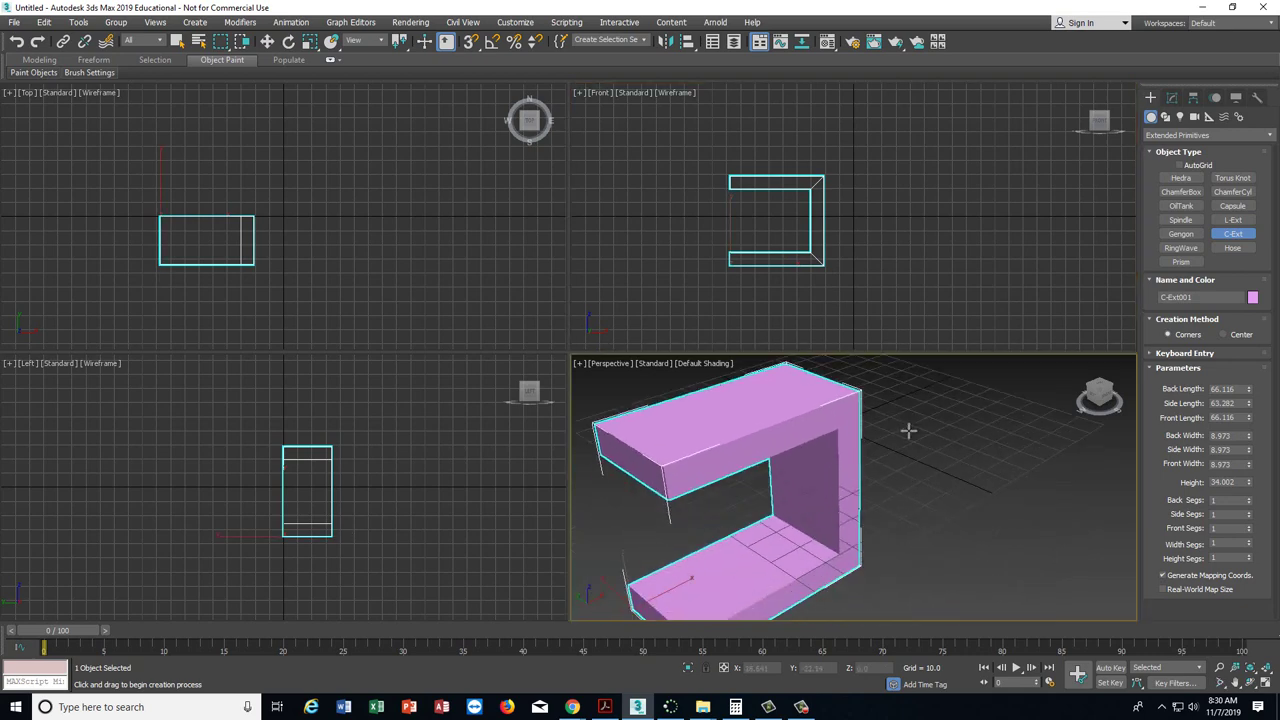
pyautogui.scroll(-3, 909, 440)
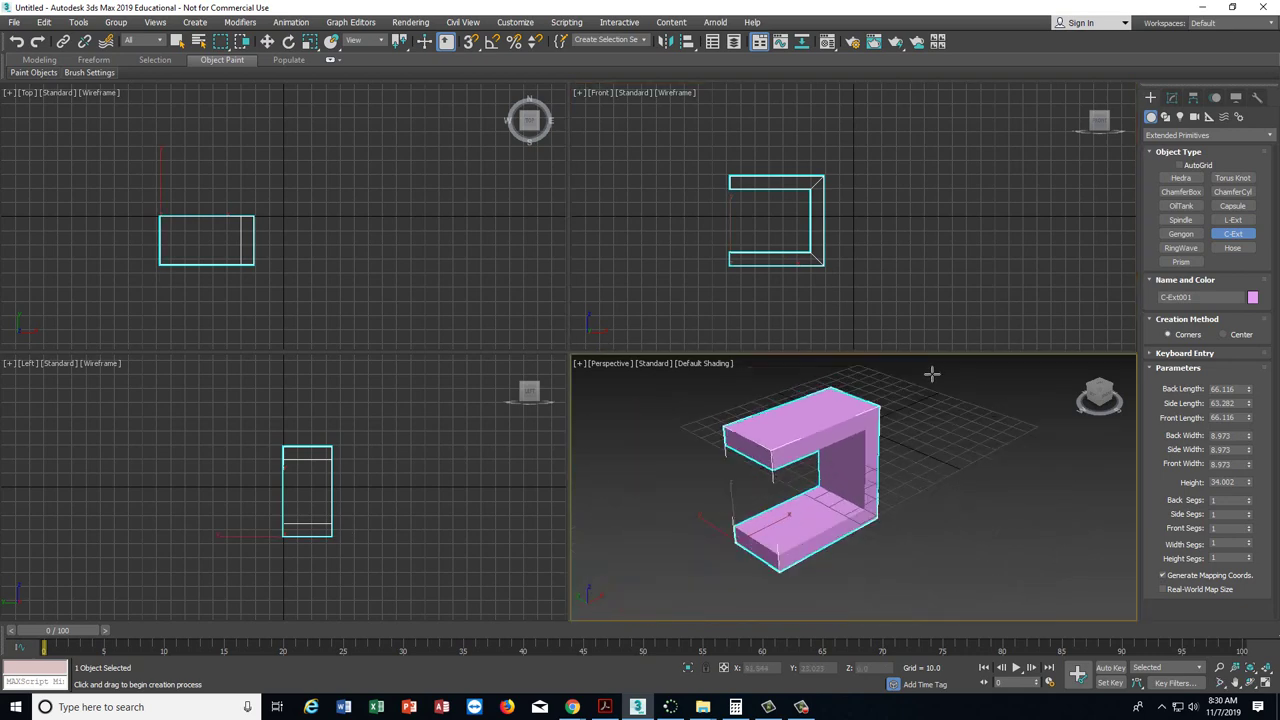
# - Rotate the C-Ext to -90 degrees on the Y axis so its opening faces down
pyautogui.click(288, 41)
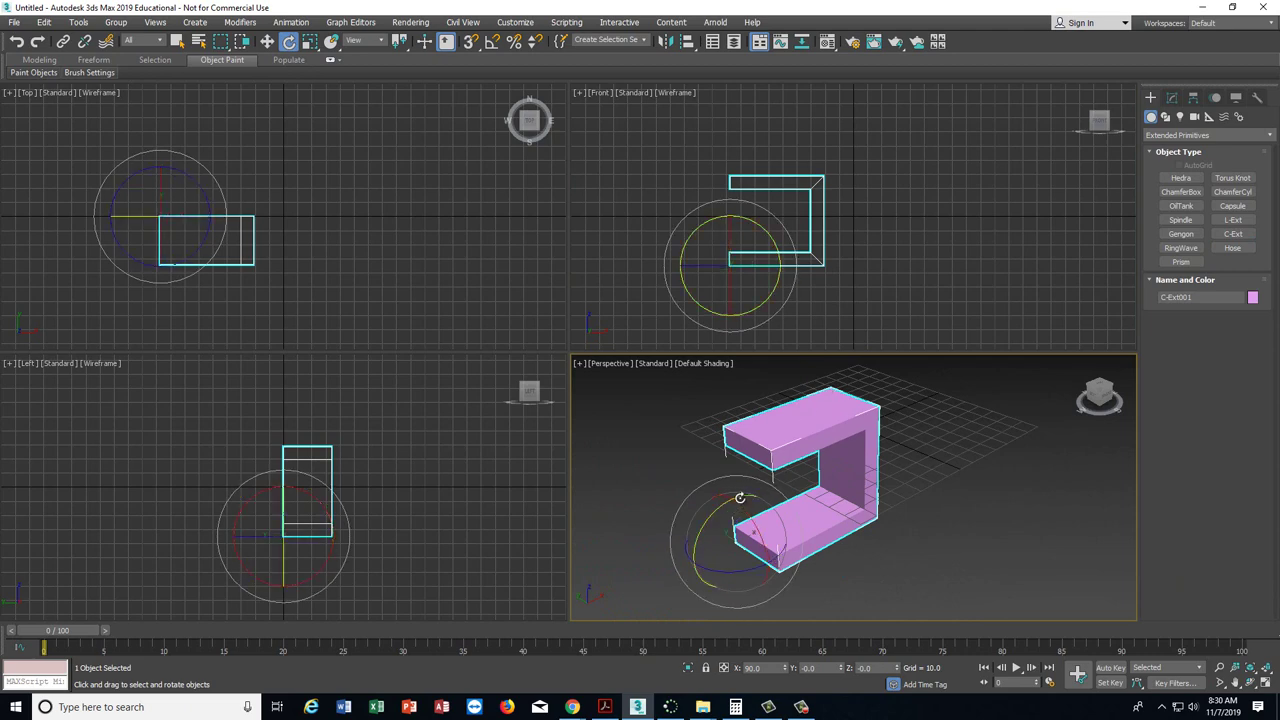
pyautogui.moveTo(740, 497); pyautogui.dragTo(513, 254)
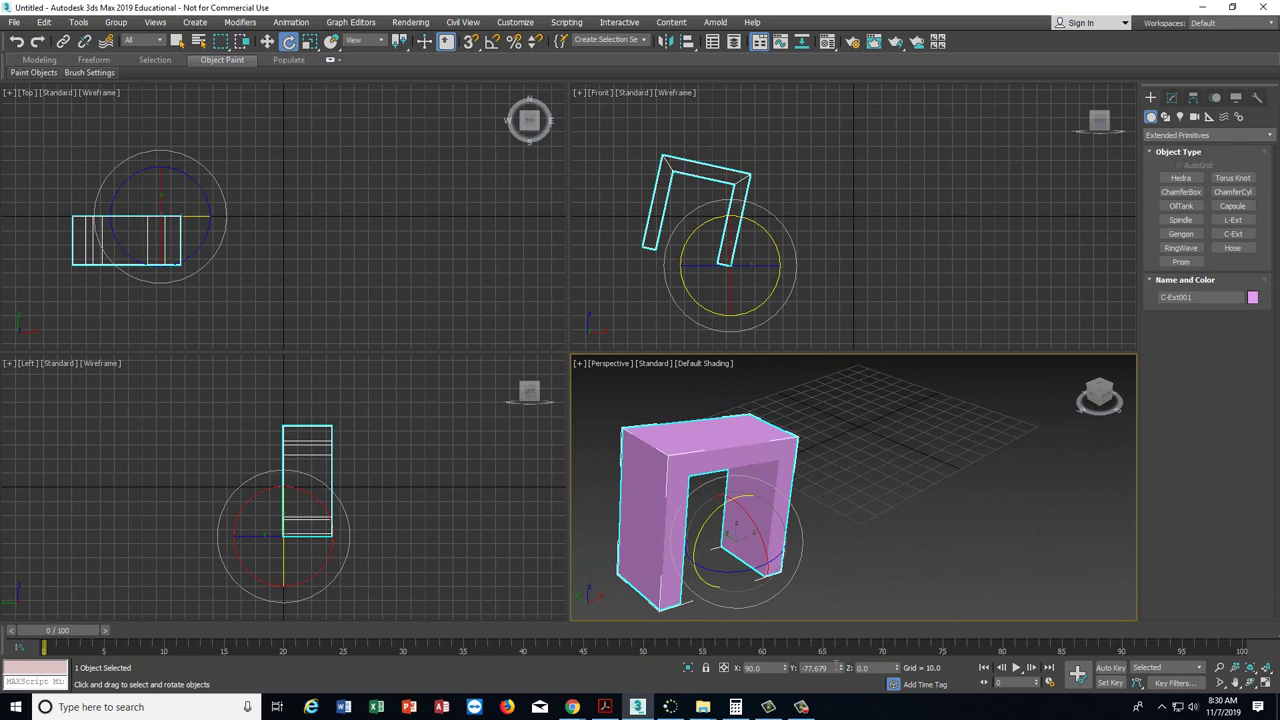
pyautogui.click(818, 667)
pyautogui.press('BackSpace')
pyautogui.press('Return')
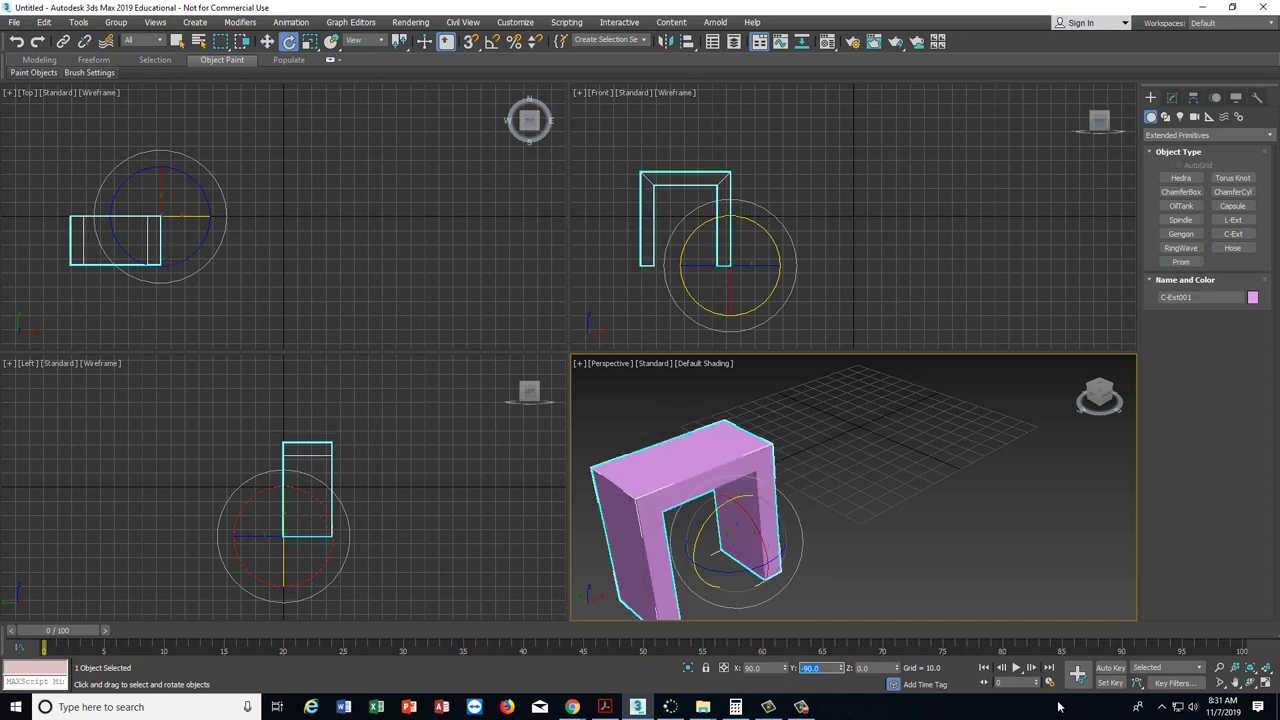
pyautogui.scroll(-3, 922, 218)
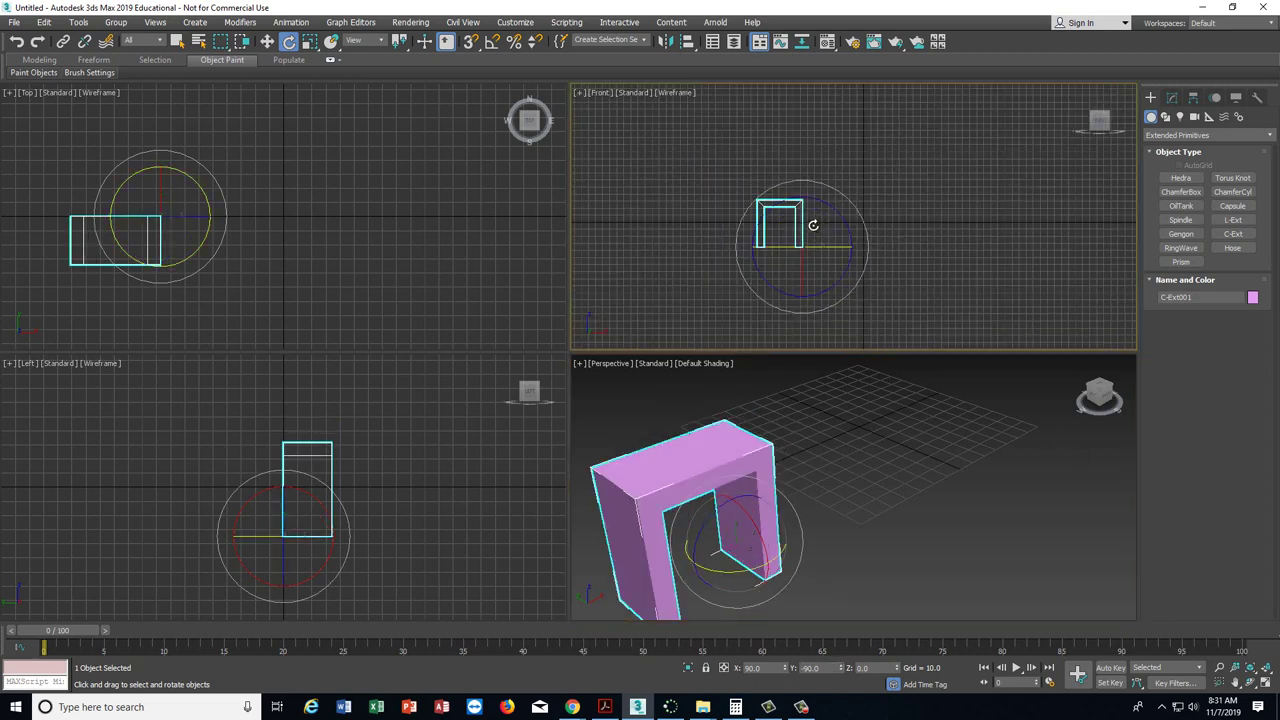
pyautogui.scroll(3, 814, 220)
pyautogui.moveTo(813, 225); pyautogui.dragTo(828, 221, button='middle')
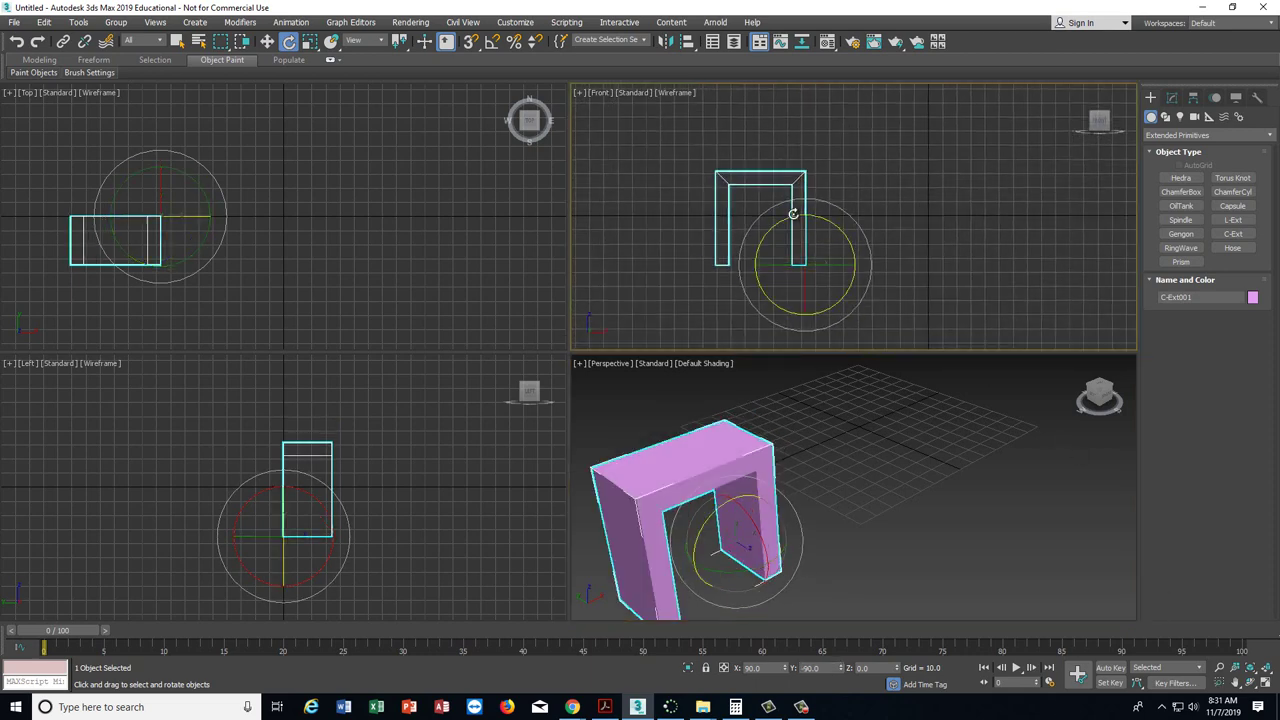
# - Set the C-Ext's back length and front length to 150
pyautogui.click(604, 707)
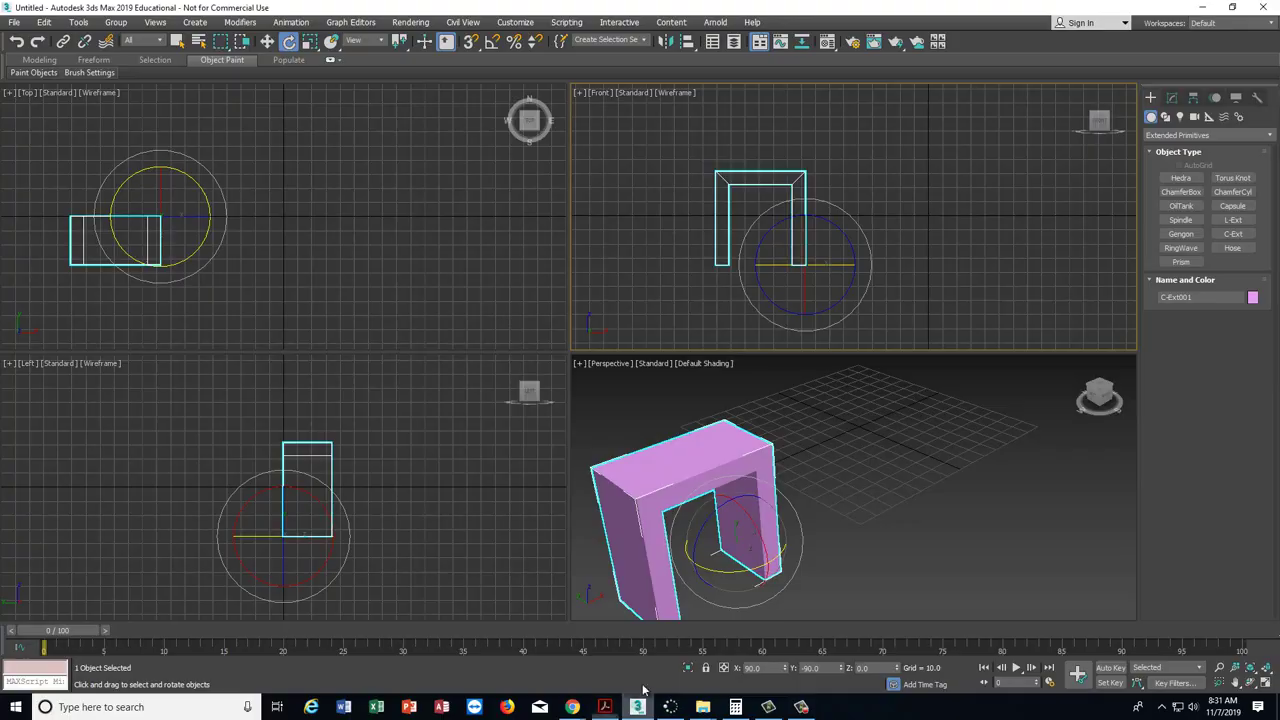
pyautogui.click(637, 707)
pyautogui.click(1172, 98)
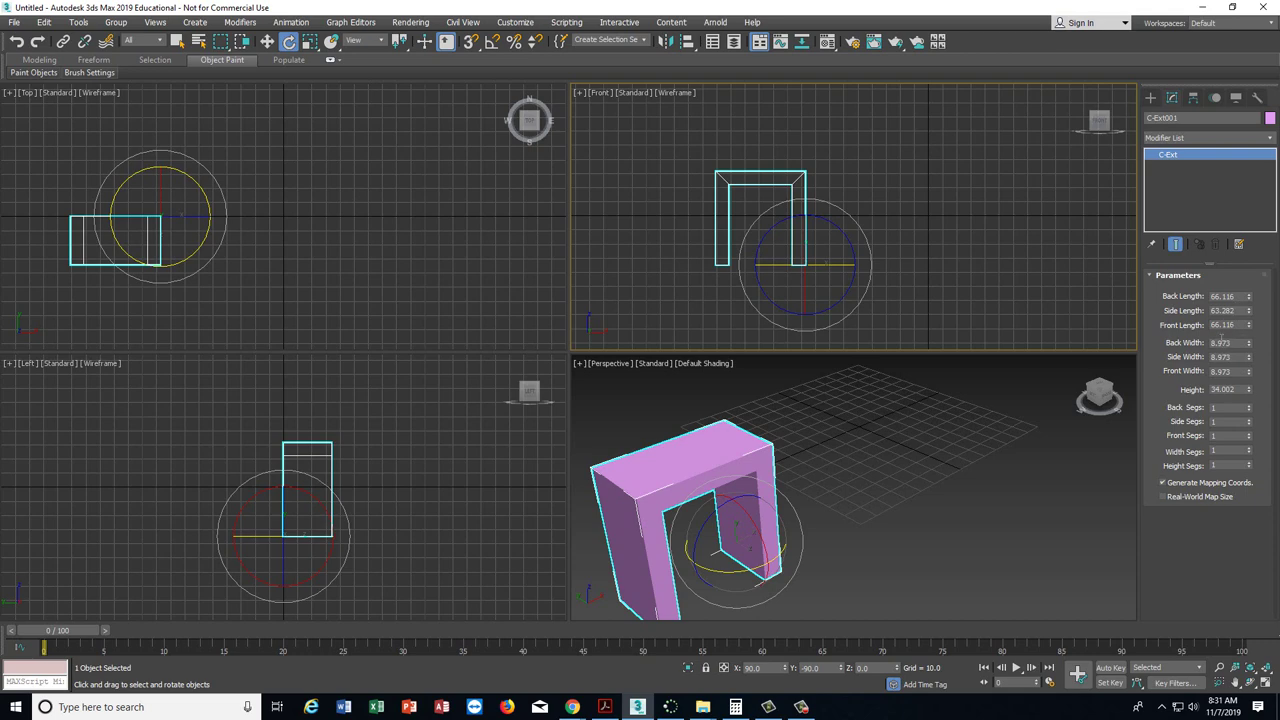
pyautogui.moveTo(1236, 297); pyautogui.dragTo(1185, 297)
pyautogui.write('50')
pyautogui.press('Return')
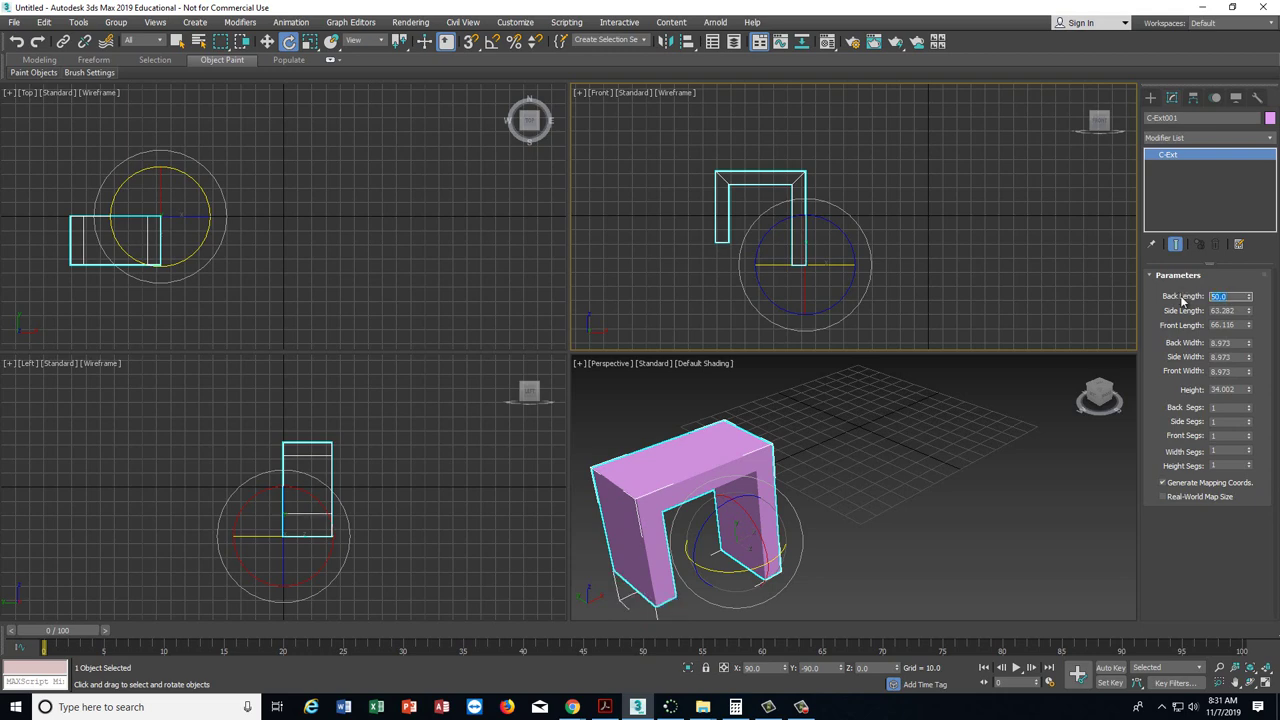
pyautogui.write('150')
pyautogui.press('Return')
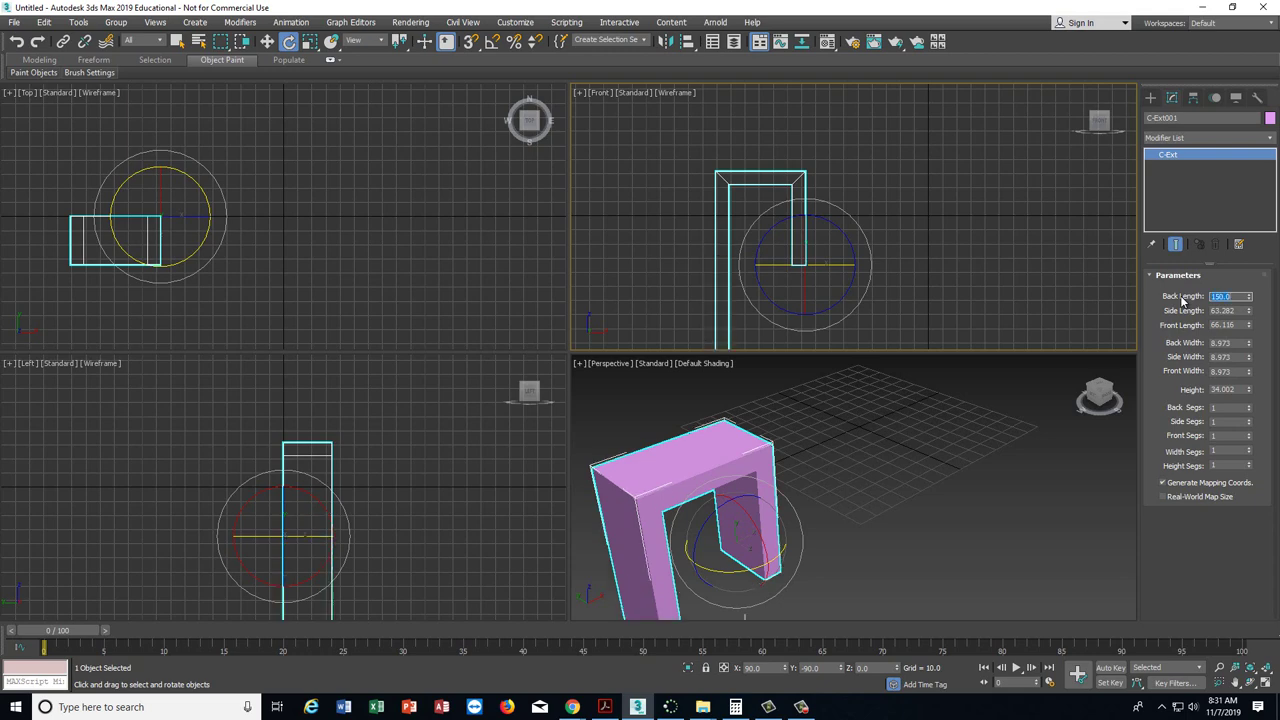
pyautogui.moveTo(792, 253); pyautogui.dragTo(820, 229, button='middle')
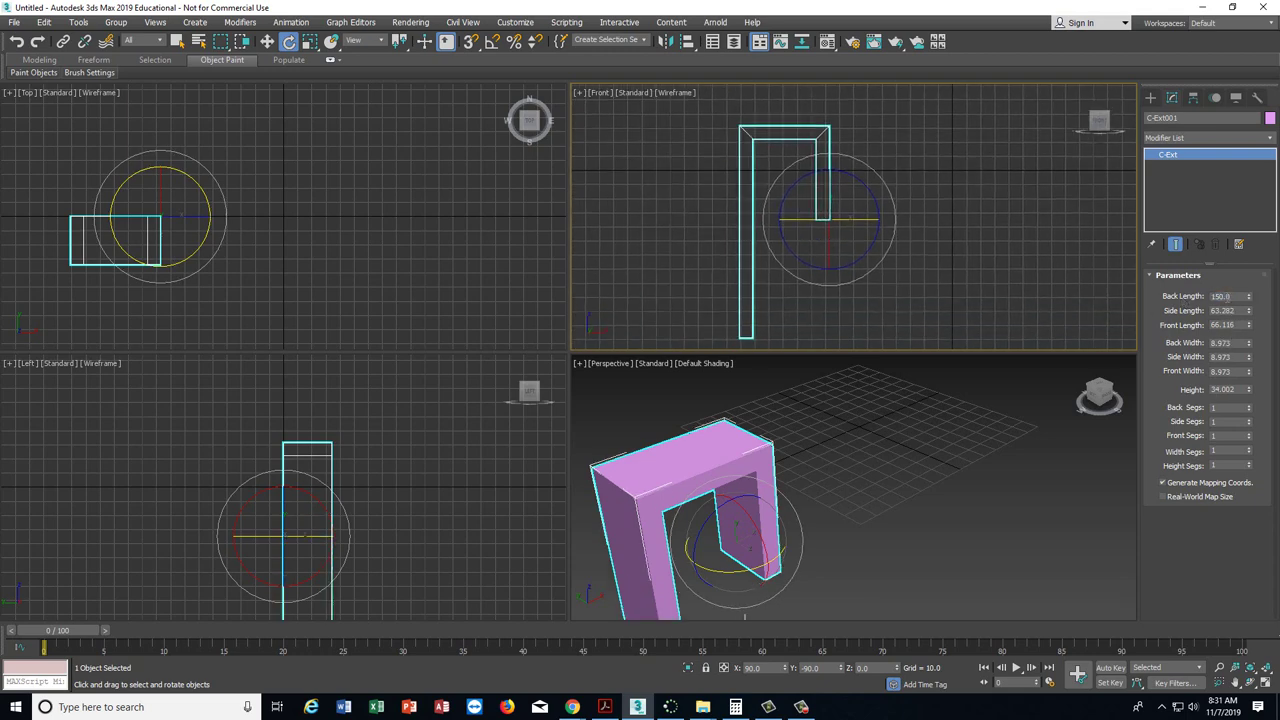
pyautogui.moveTo(1244, 325); pyautogui.dragTo(1194, 325)
pyautogui.press('Return')
pyautogui.keyDown('alt'); pyautogui.moveTo(857, 460); pyautogui.dragTo(972, 440, button='middle'); pyautogui.keyUp('alt')
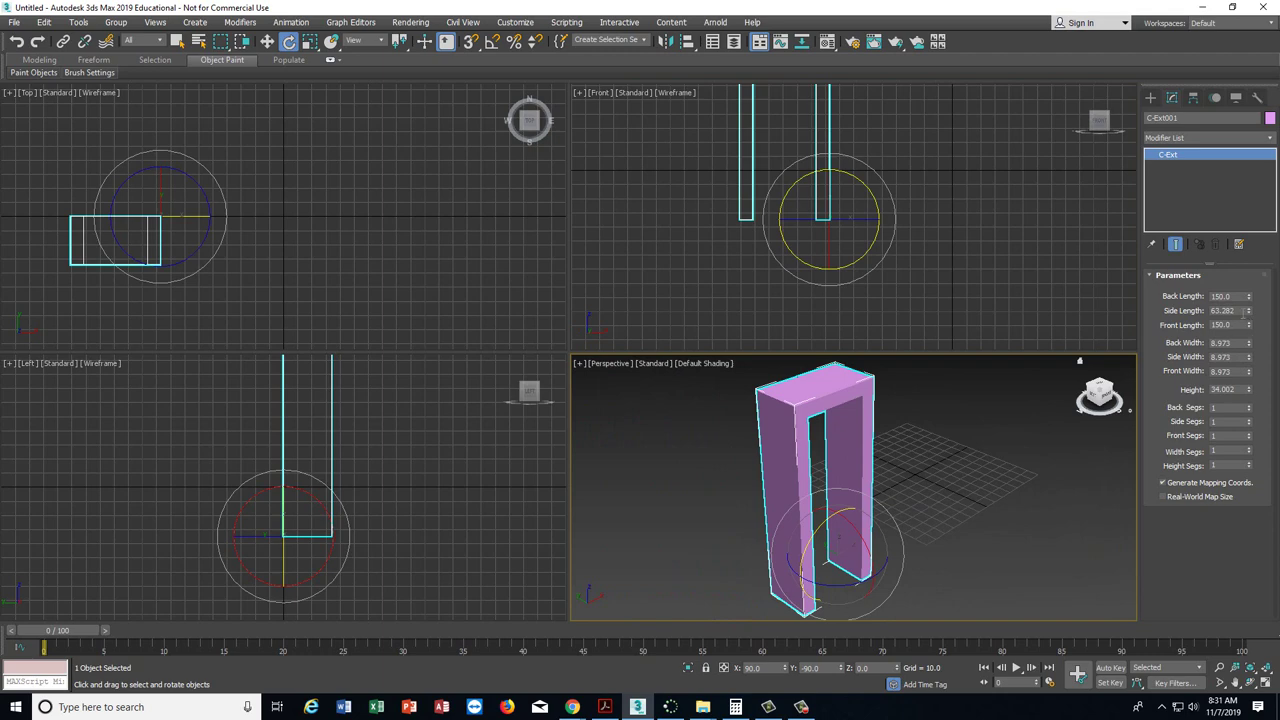
# - Try side lengths of 60 and 40 for the C-Ext
pyautogui.moveTo(1241, 310); pyautogui.dragTo(1197, 311)
pyautogui.write('60')
pyautogui.press('Return')
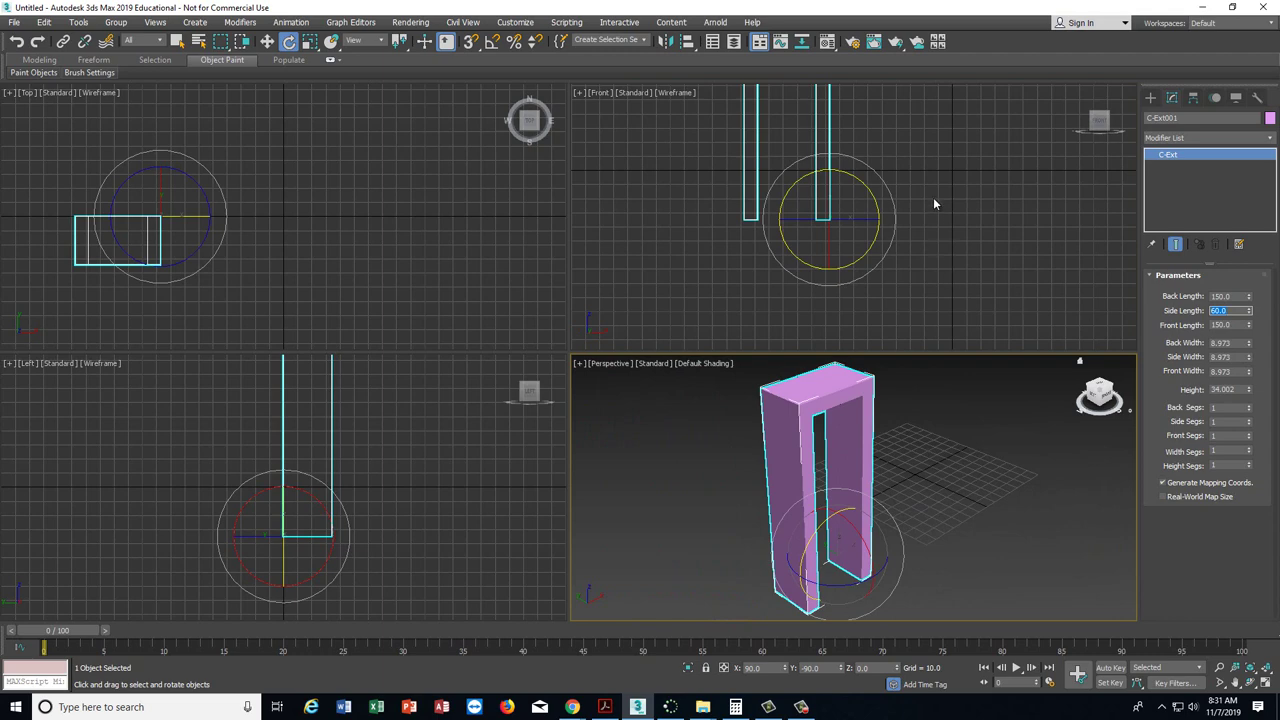
pyautogui.moveTo(933, 197); pyautogui.dragTo(905, 285, button='middle')
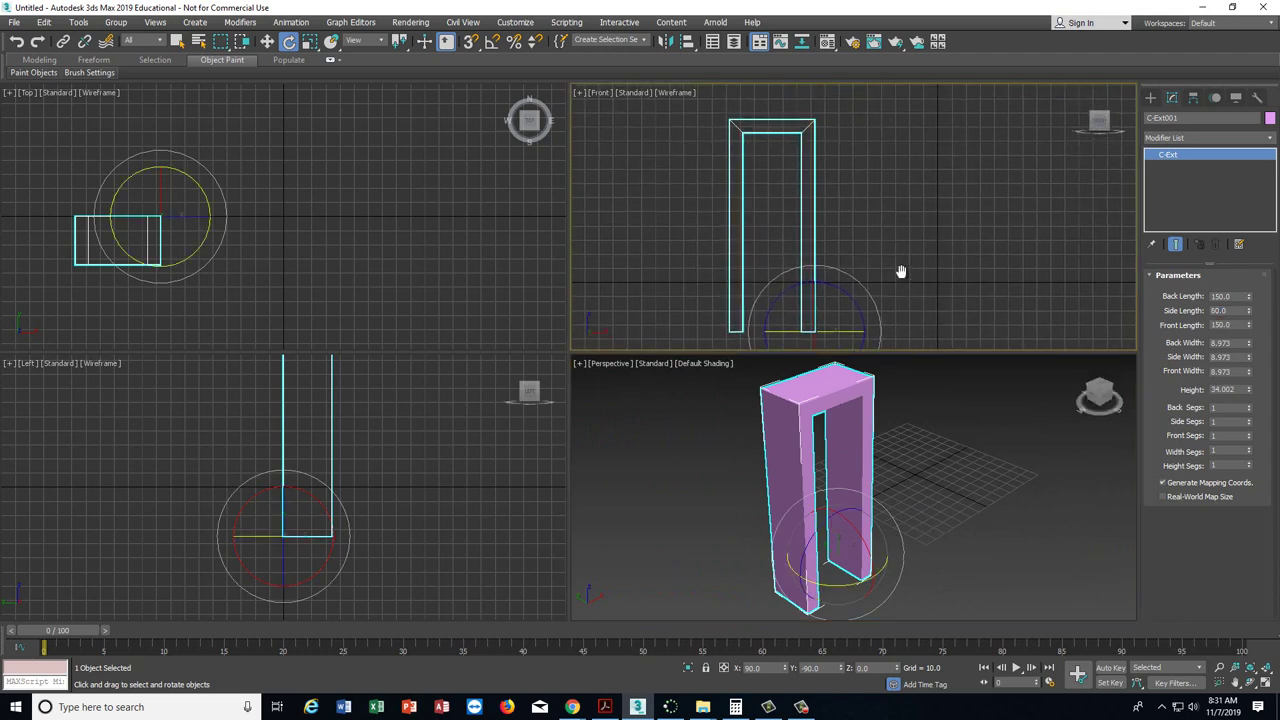
pyautogui.doubleClick(1237, 310)
pyautogui.write('50')
pyautogui.press('Return')
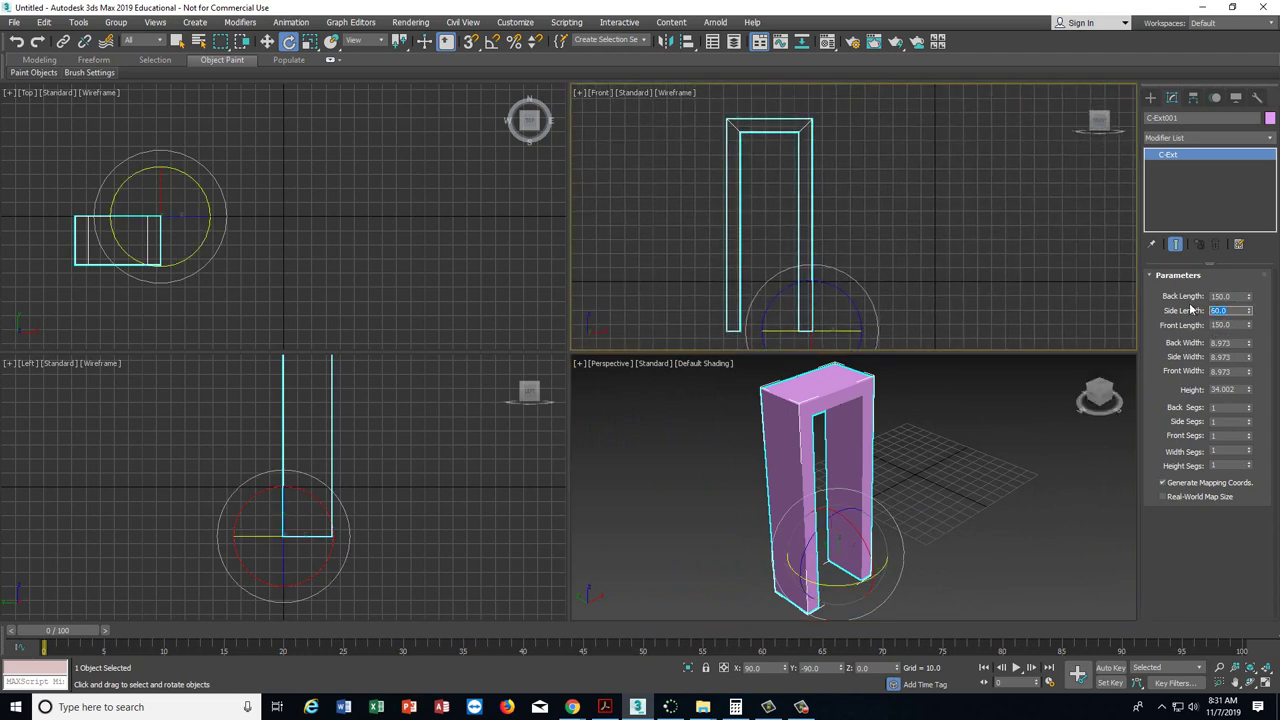
pyautogui.press('Return')
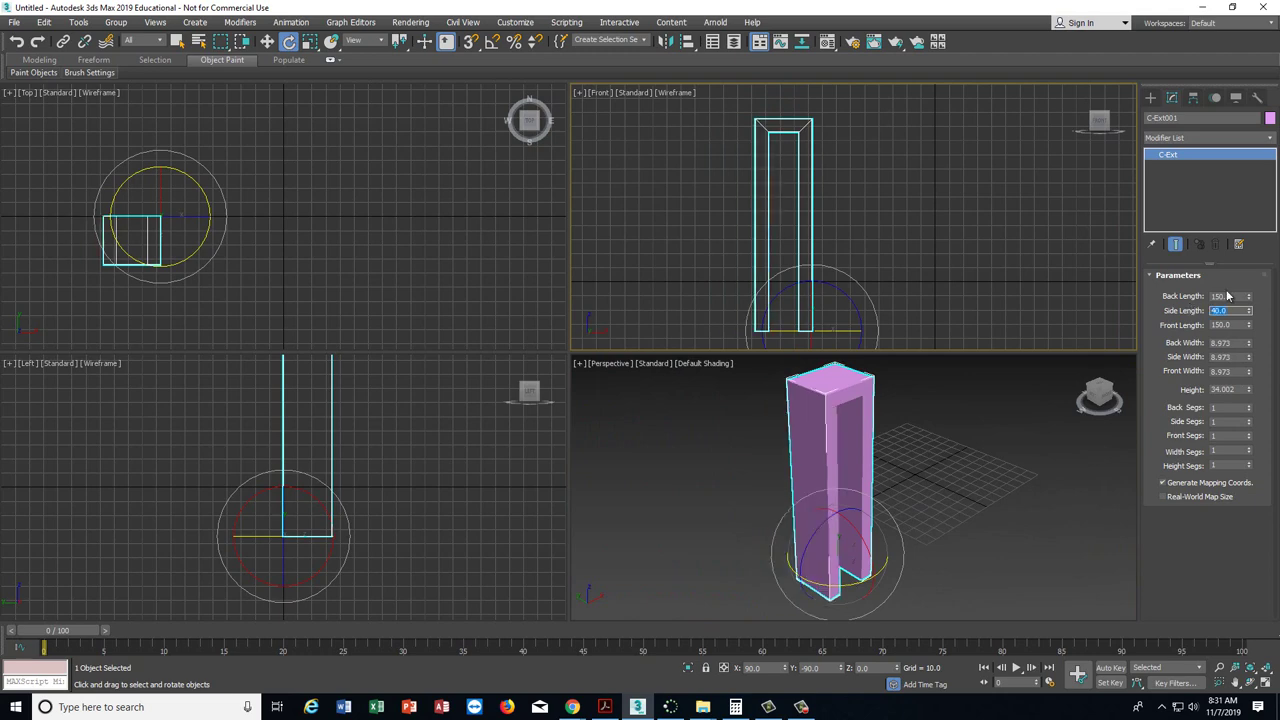
# - Check the C-Ext against the reference PDF and set its back, side and front widths to 9
pyautogui.keyDown('alt'); pyautogui.moveTo(1106, 398); pyautogui.dragTo(959, 470, button='middle'); pyautogui.keyUp('alt')
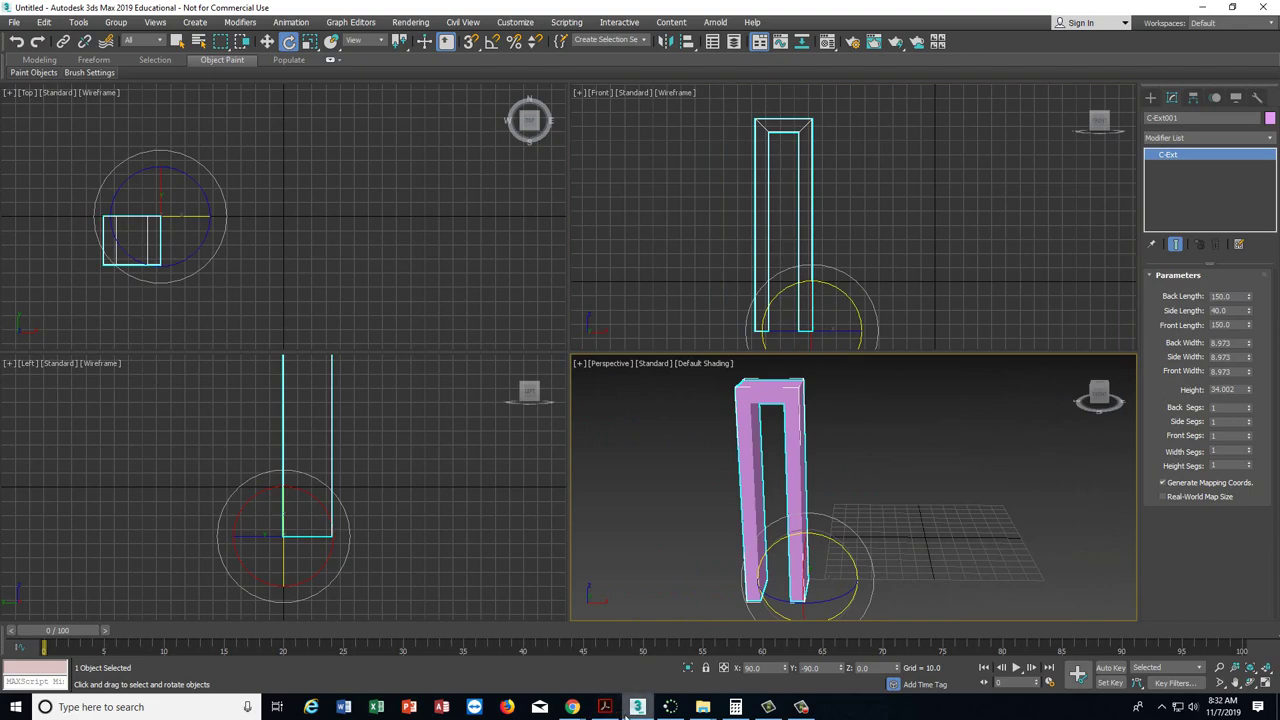
pyautogui.click(606, 707)
pyautogui.click(606, 707)
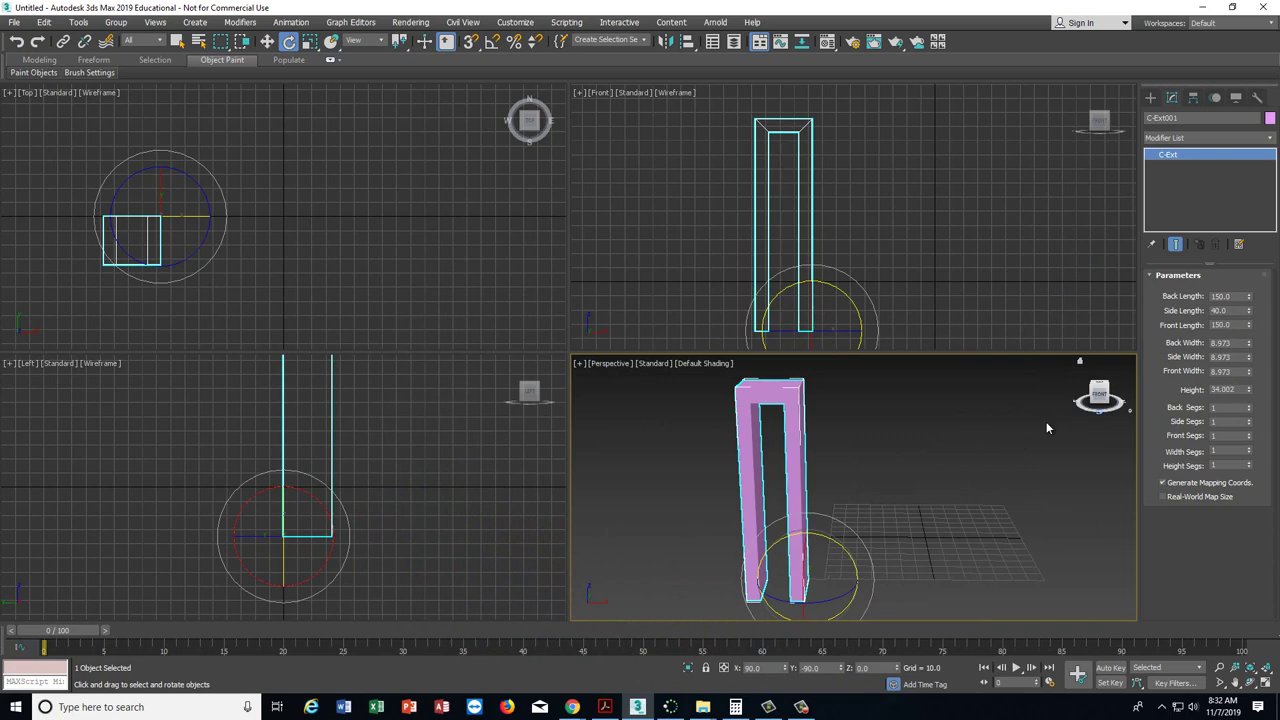
pyautogui.click(606, 707)
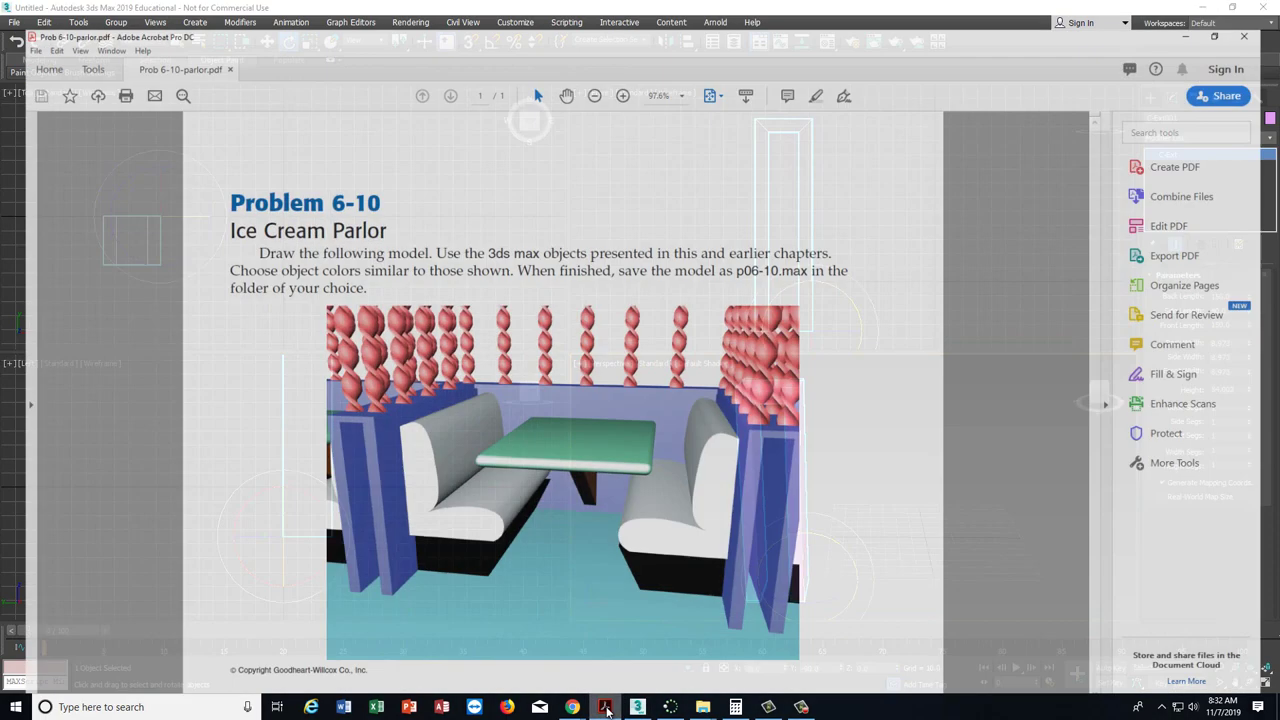
pyautogui.click(606, 707)
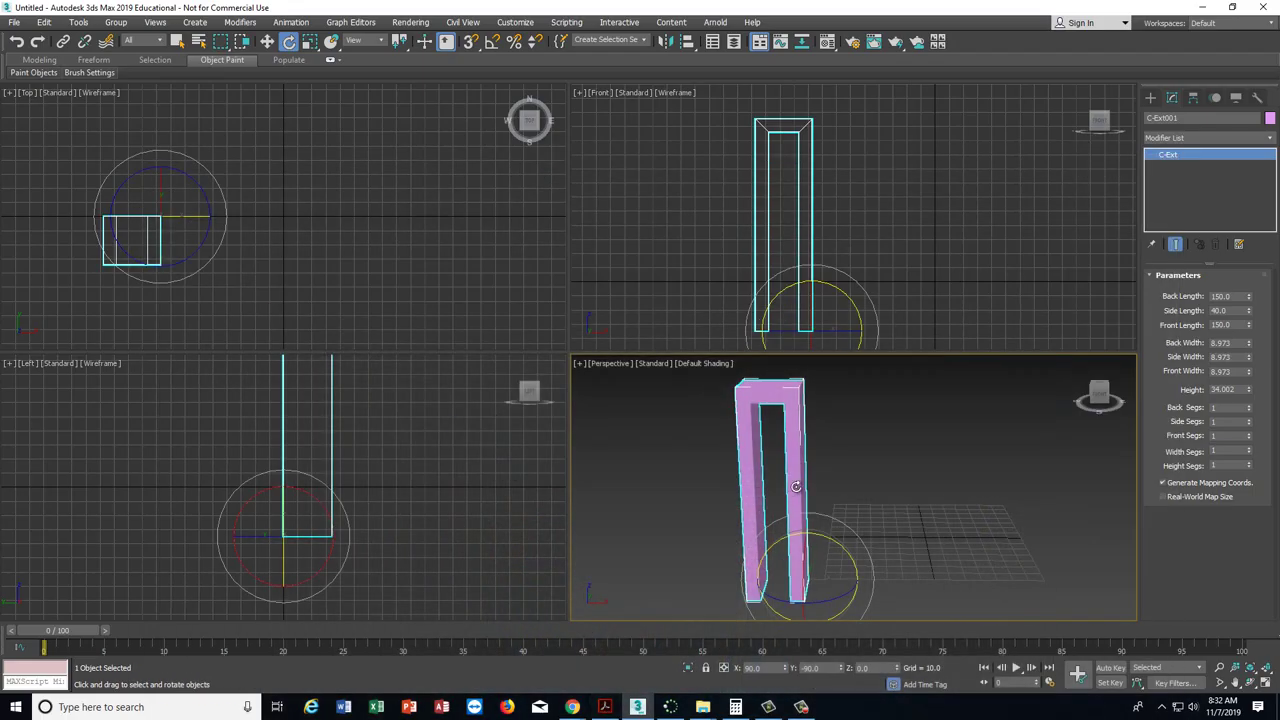
pyautogui.doubleClick(1240, 342)
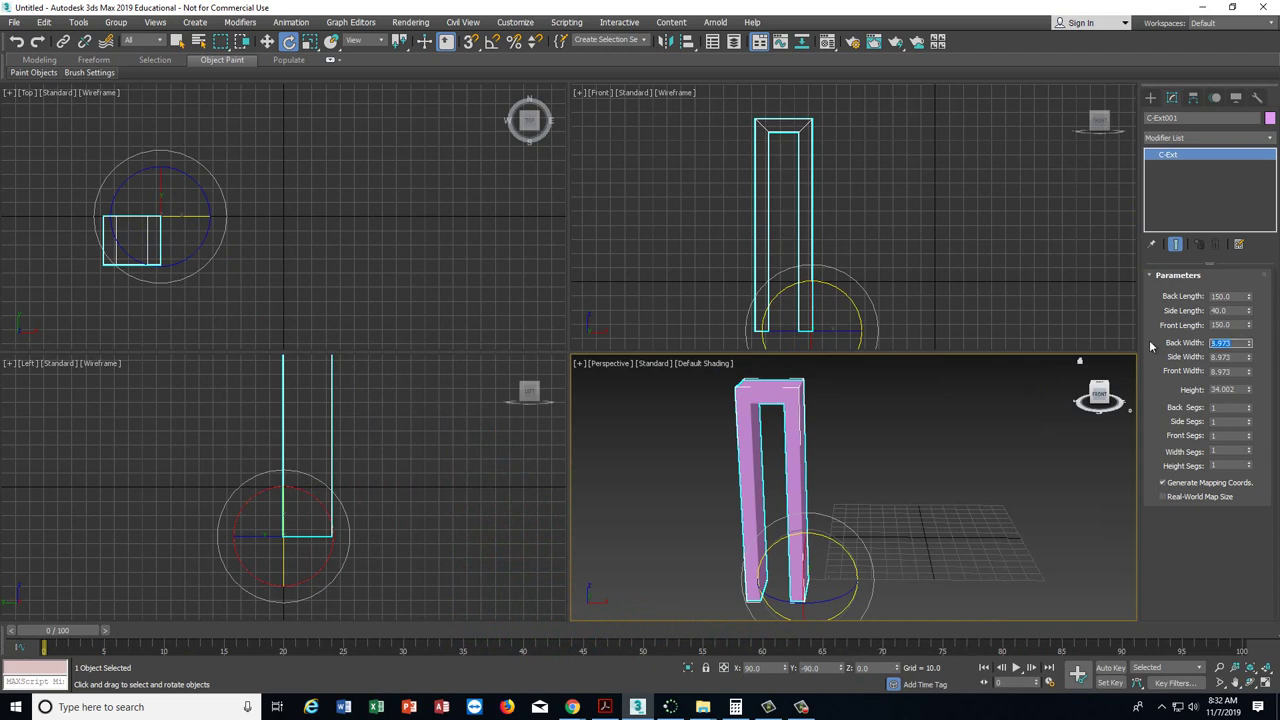
pyautogui.write('9')
pyautogui.press('Tab')
pyautogui.press('Tab')
pyautogui.press('Tab')
# - Set the C-Ext's height to 100
pyautogui.keyDown('alt'); pyautogui.moveTo(1050, 401); pyautogui.dragTo(757, 461, button='middle'); pyautogui.keyUp('alt')
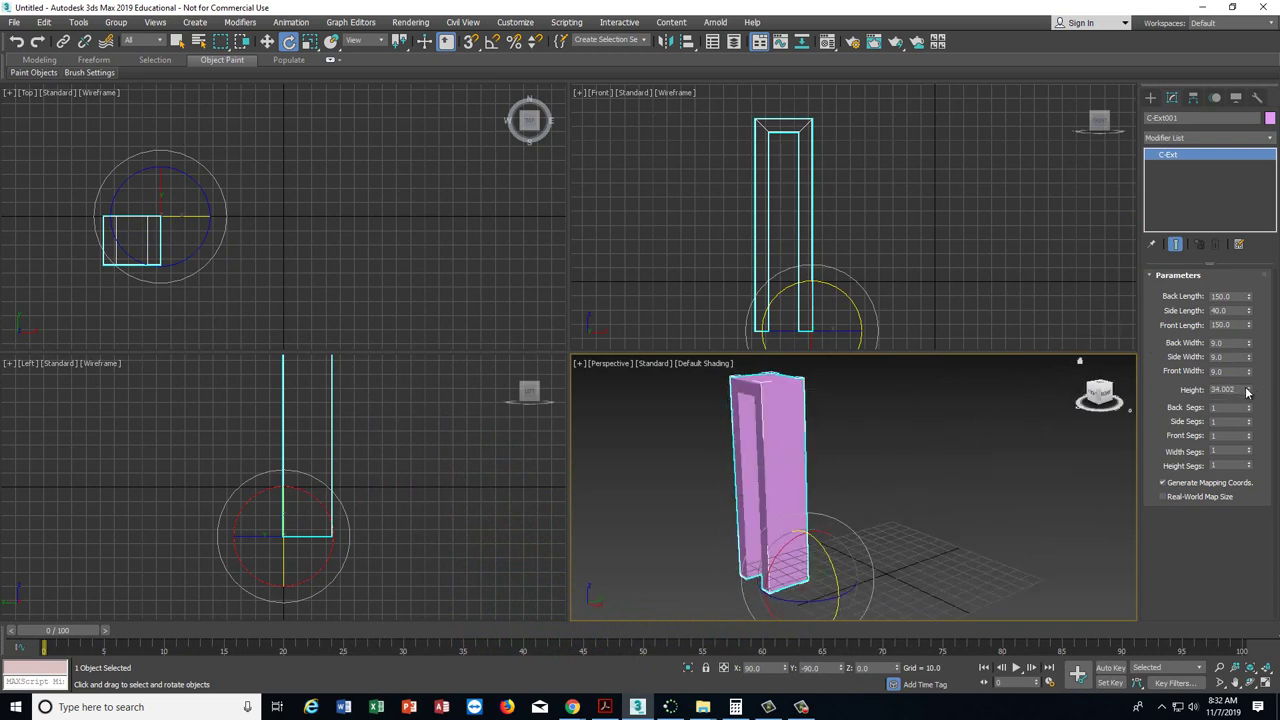
pyautogui.moveTo(1242, 390); pyautogui.dragTo(1196, 387)
pyautogui.write('100')
pyautogui.press('Return')
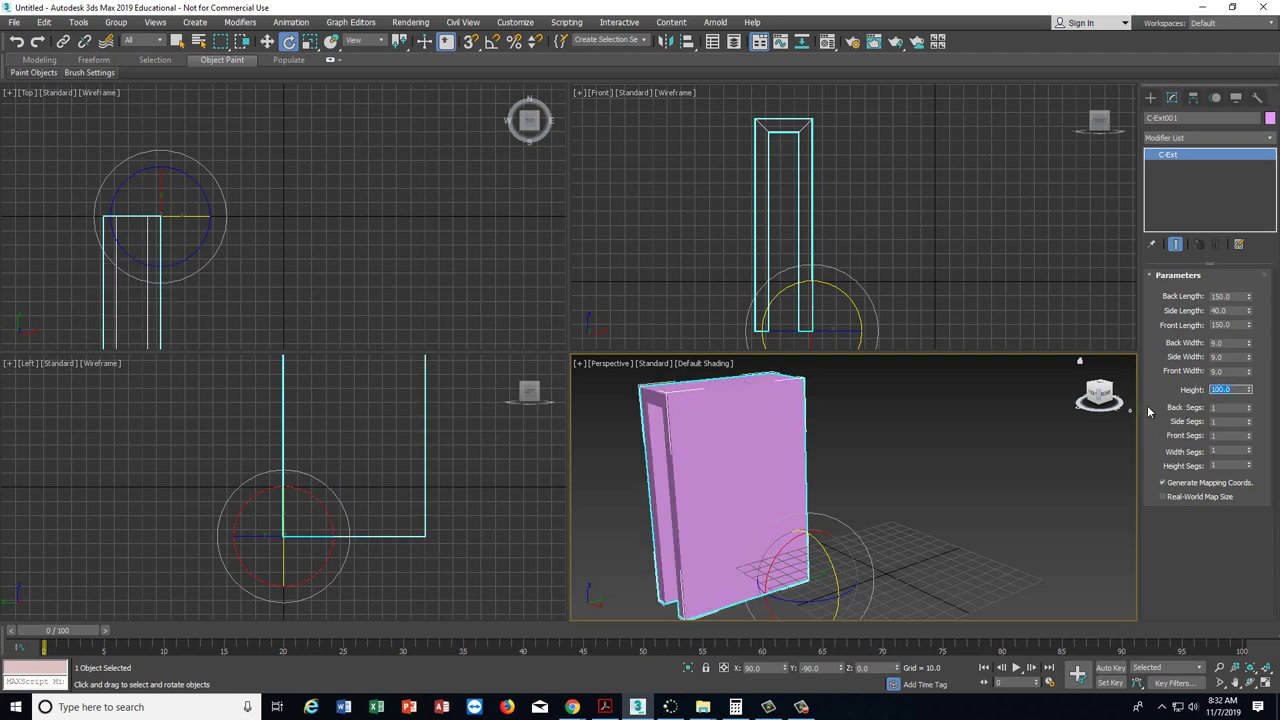
# - Compare the C-Ext's proportions with the parlor picture and set its side length to 30
pyautogui.moveTo(1110, 400); pyautogui.dragTo(608, 398)
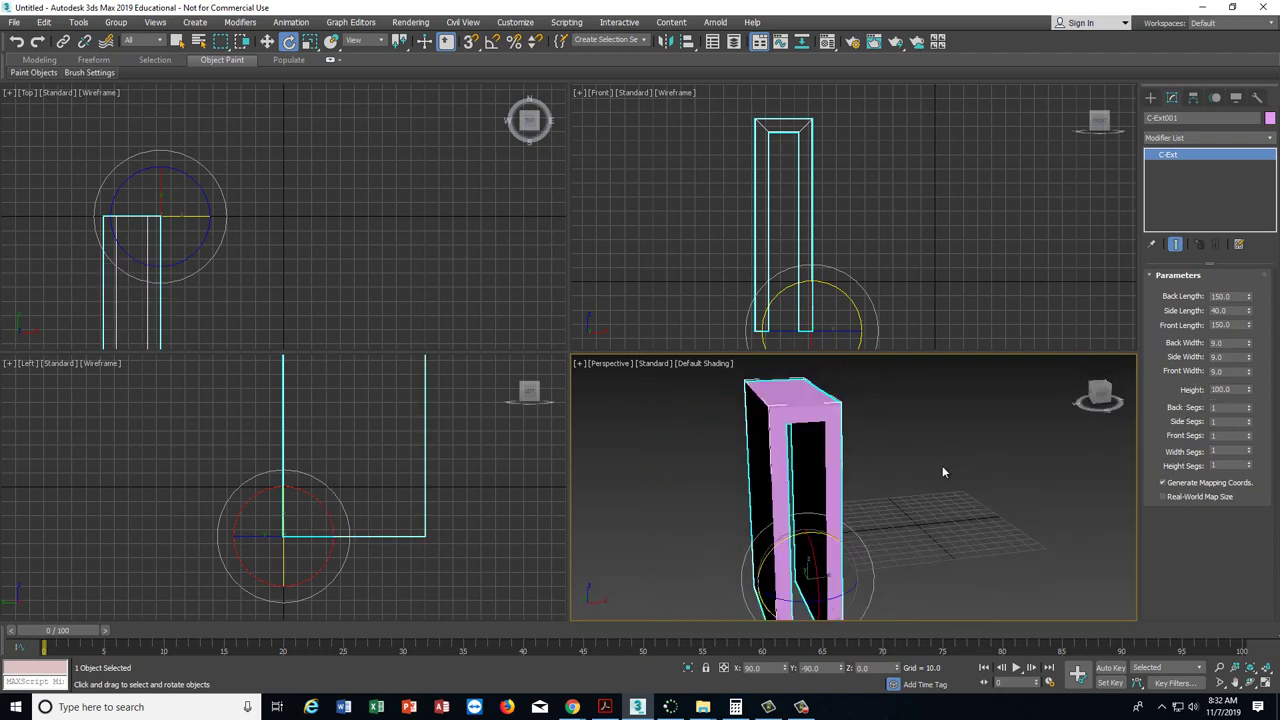
pyautogui.keyDown('alt'); pyautogui.moveTo(942, 472); pyautogui.dragTo(1048, 374, button='middle'); pyautogui.keyUp('alt')
pyautogui.moveTo(1095, 395); pyautogui.dragTo(1060, 396)
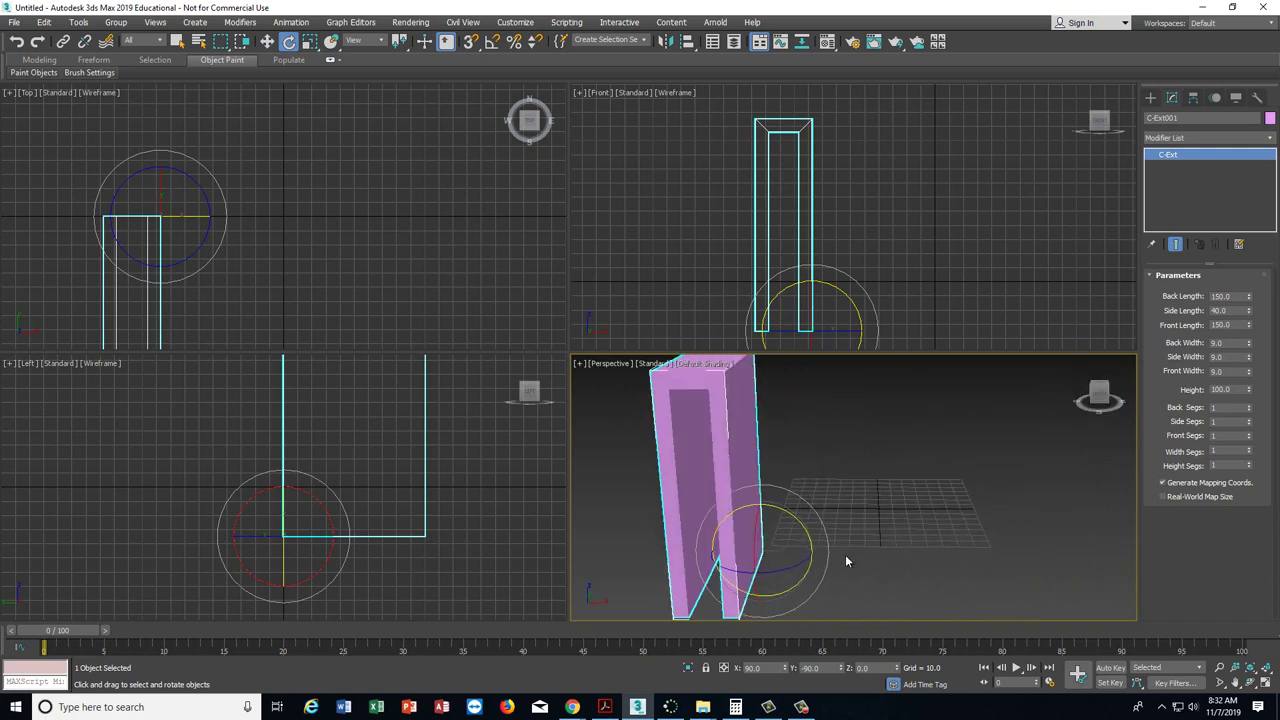
pyautogui.click(606, 707)
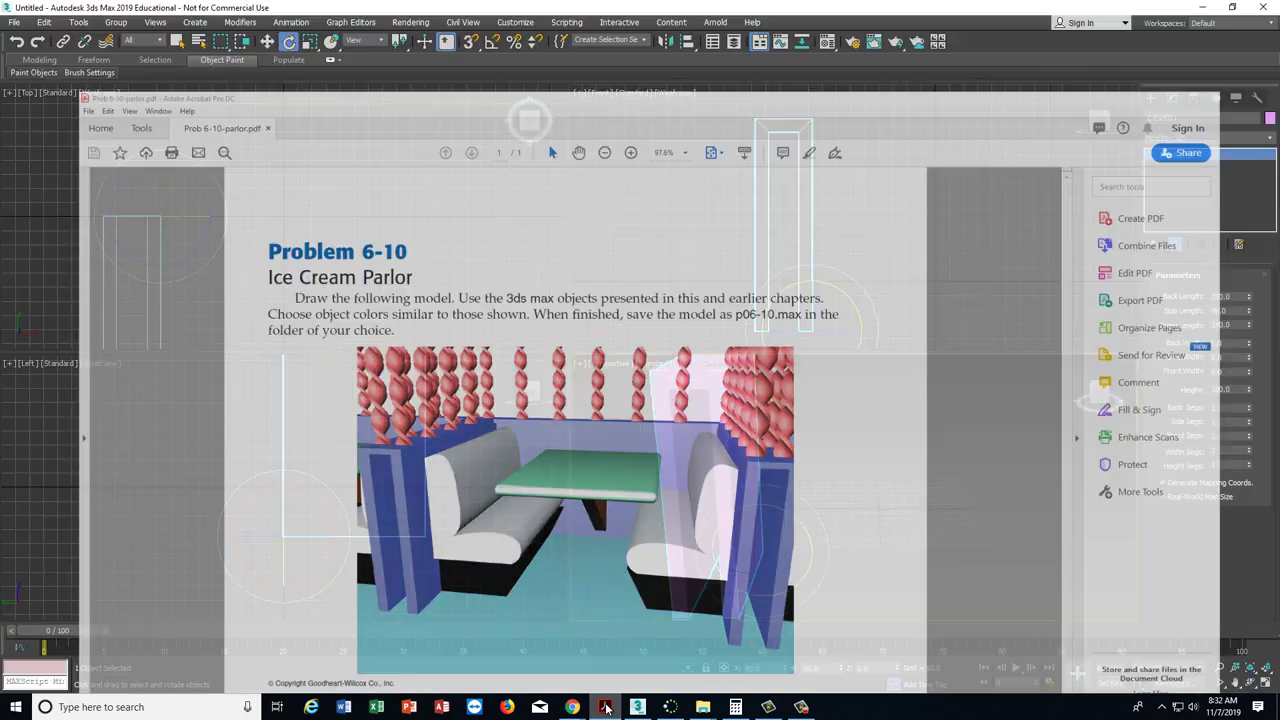
pyautogui.click(606, 707)
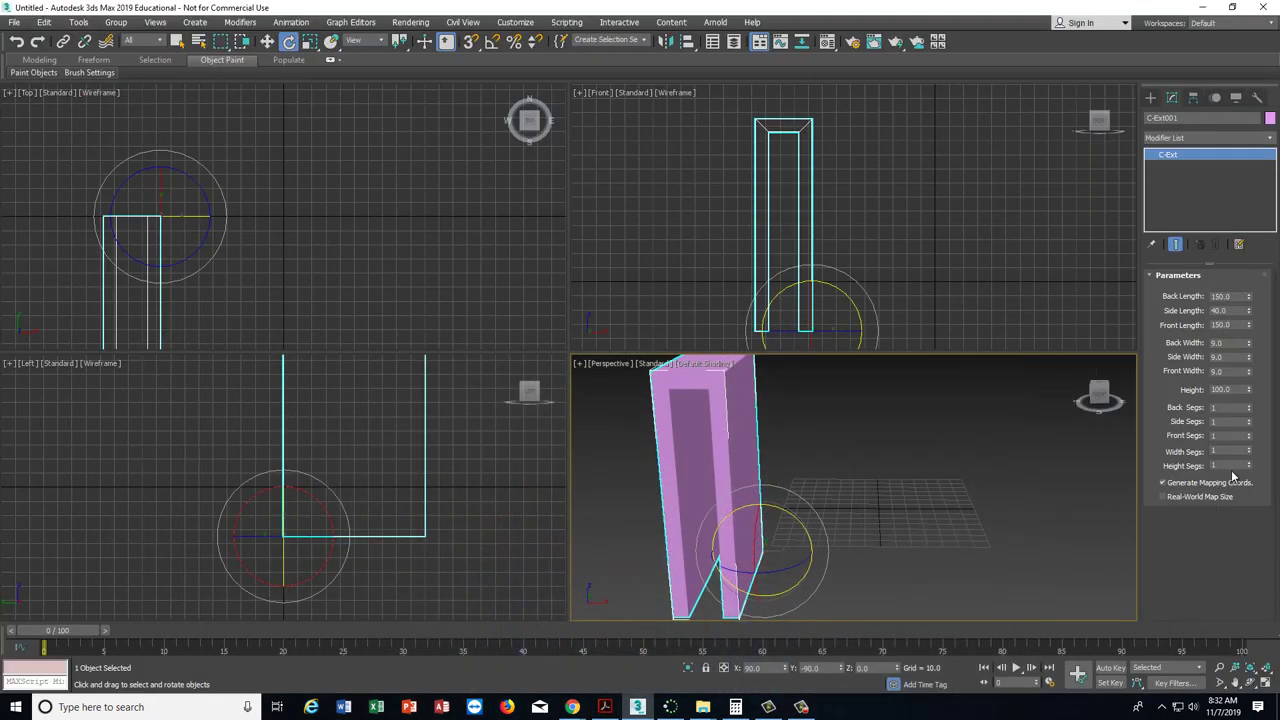
pyautogui.click(1234, 311)
pyautogui.write('30')
pyautogui.press('Return')
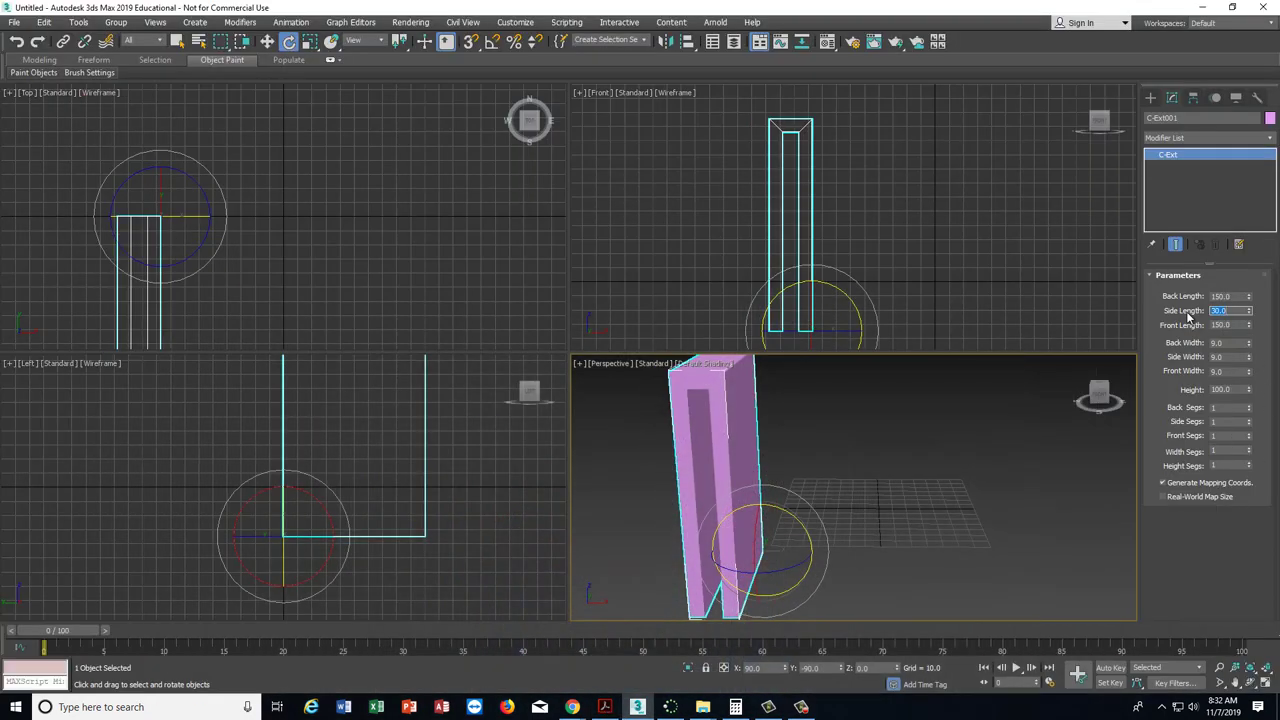
# - Try a dark blue object color on the C-Ext
pyautogui.click(1270, 118)
pyautogui.click(696, 343)
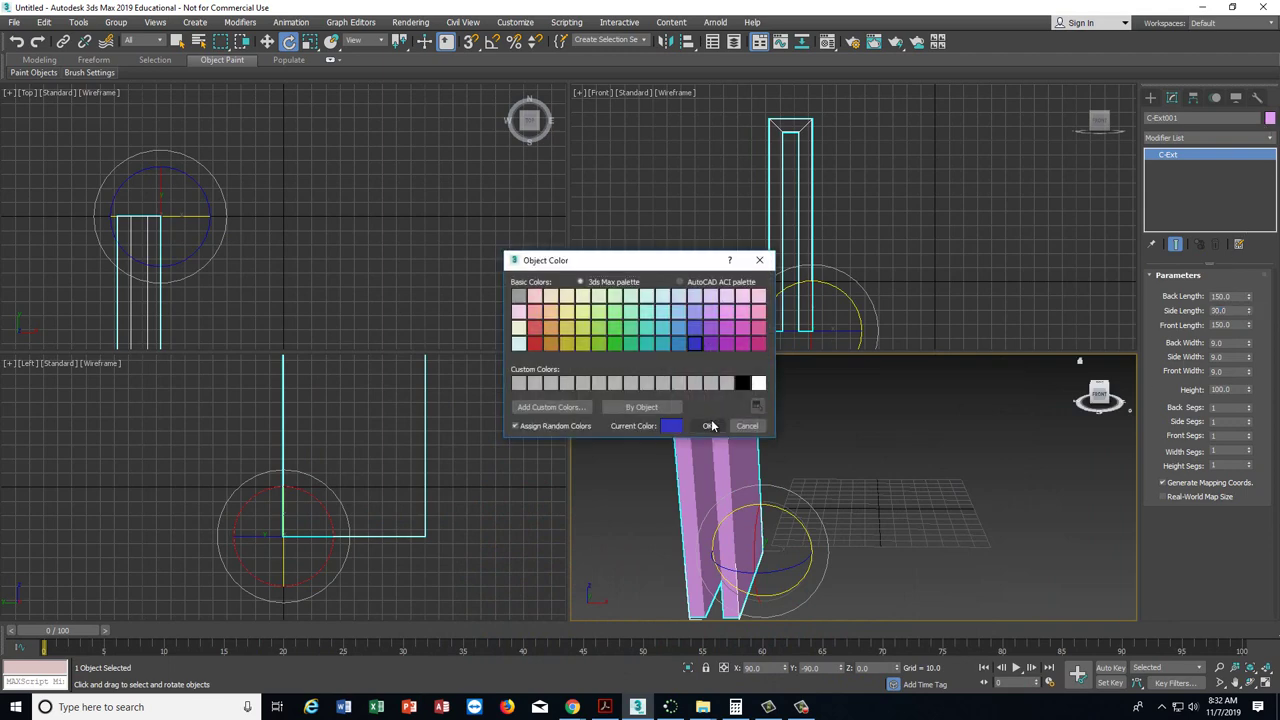
pyautogui.click(707, 425)
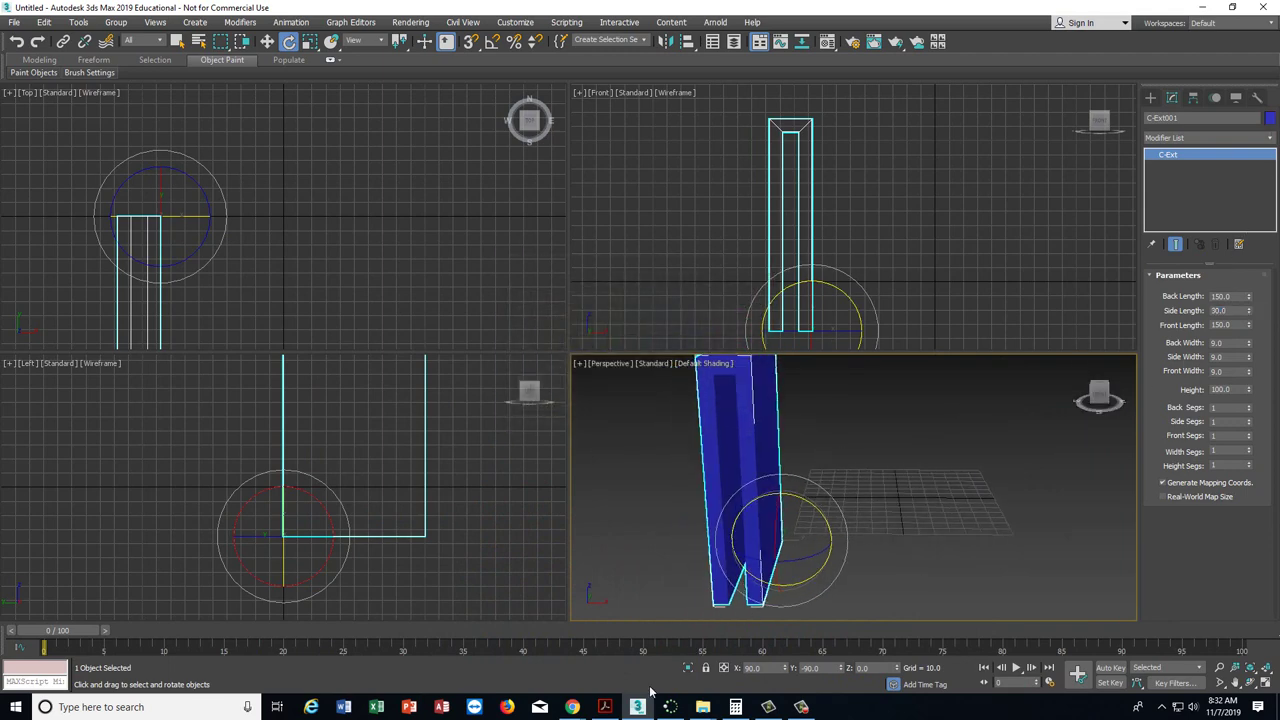
# - Compare the C-Ext's color with the parlor picture and recolor it a lighter blue
pyautogui.click(604, 707)
pyautogui.click(604, 707)
pyautogui.click(1272, 119)
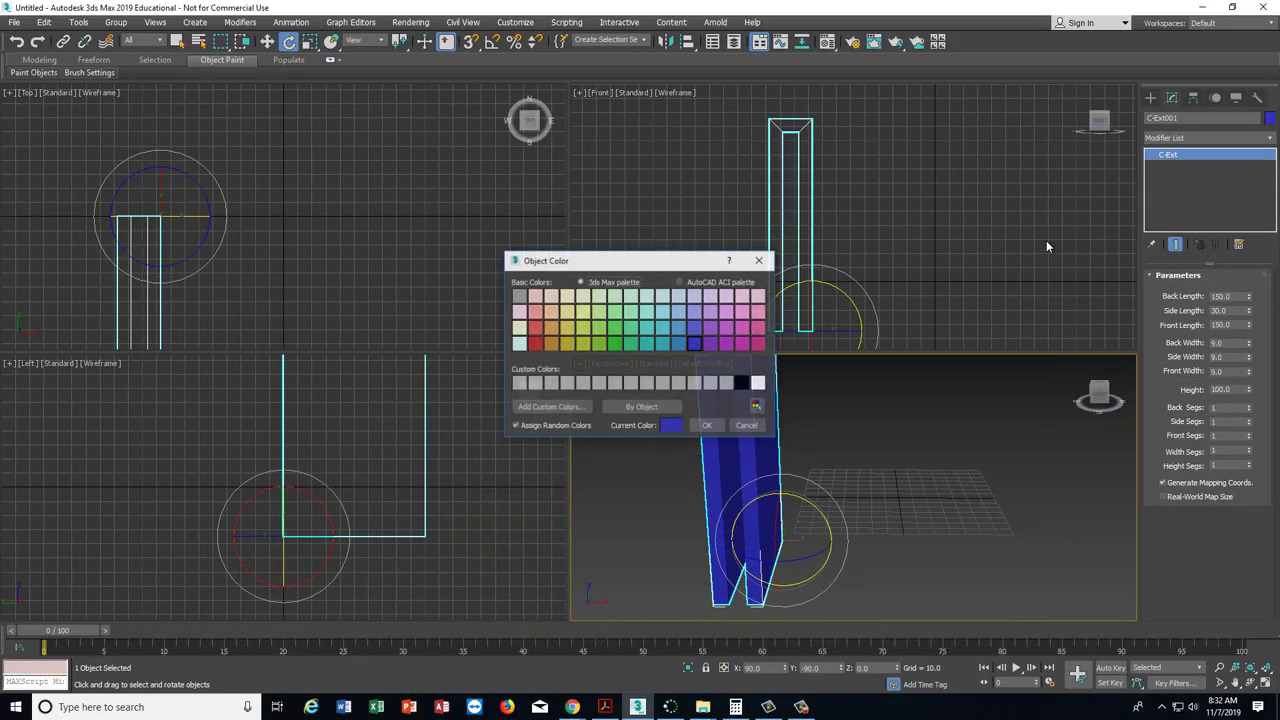
pyautogui.click(696, 328)
pyautogui.click(707, 426)
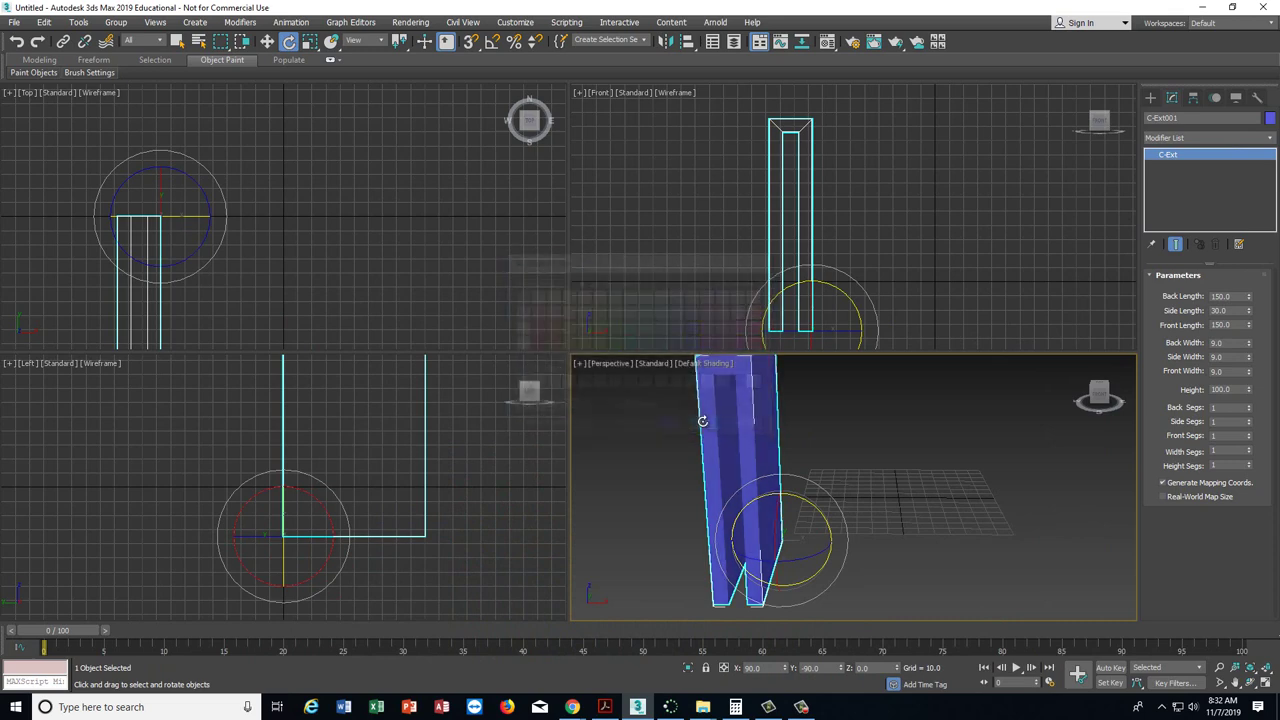
# - Set the C-Ext's height to 150 to make the partition deeper
pyautogui.keyDown('alt'); pyautogui.moveTo(831, 497); pyautogui.dragTo(1119, 402, button='middle'); pyautogui.keyUp('alt')
pyautogui.click(1100, 393)
pyautogui.click(1119, 402)
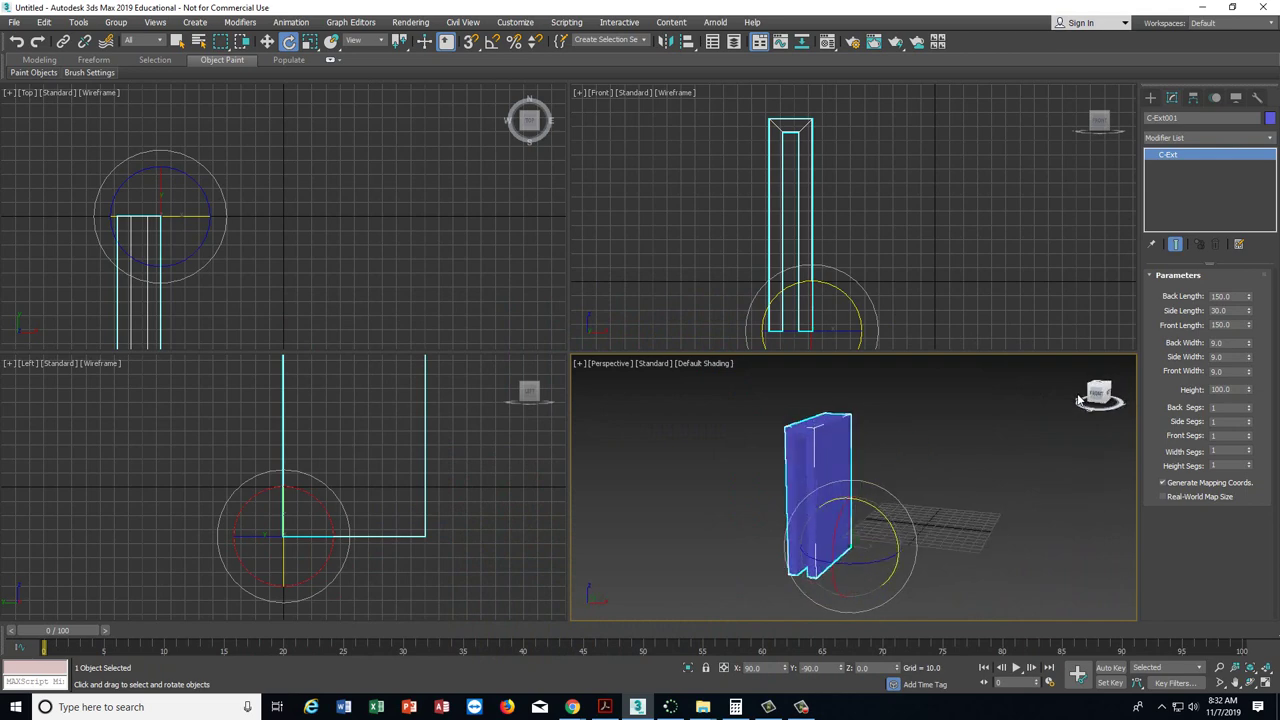
pyautogui.click(1242, 390)
pyautogui.write('150')
pyautogui.press('Return')
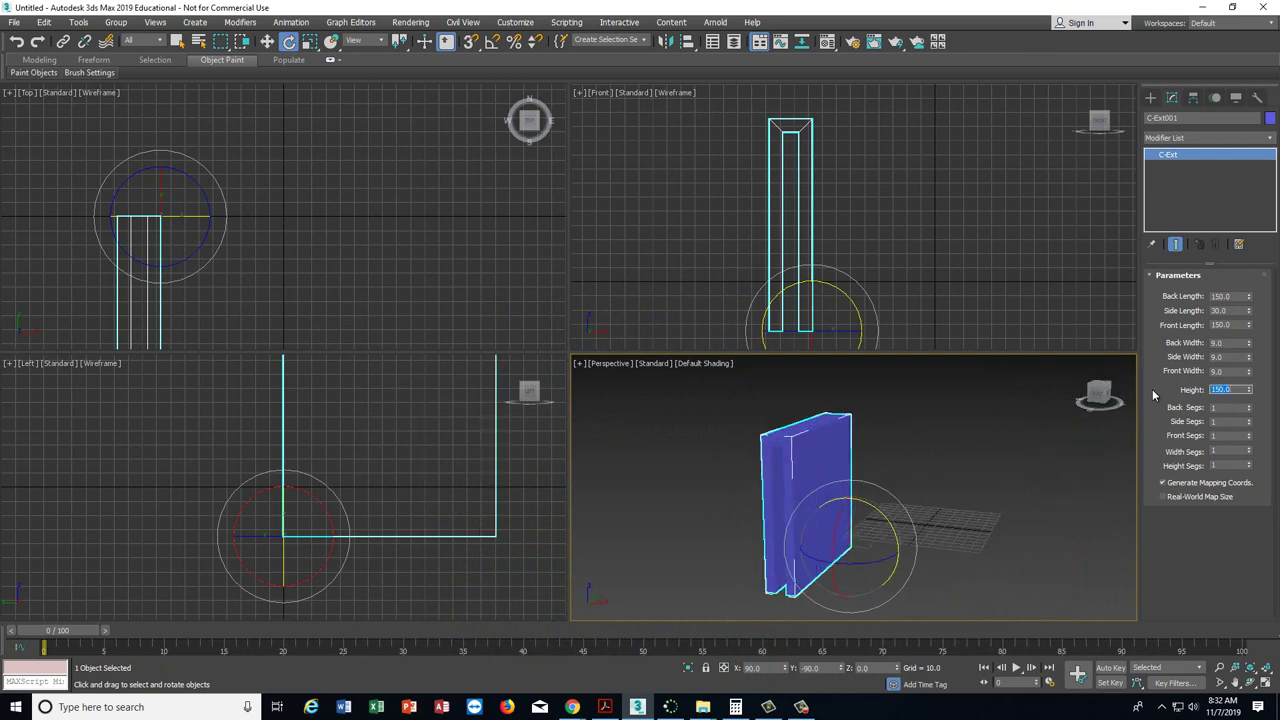
pyautogui.moveTo(1100, 398); pyautogui.dragTo(575, 406)
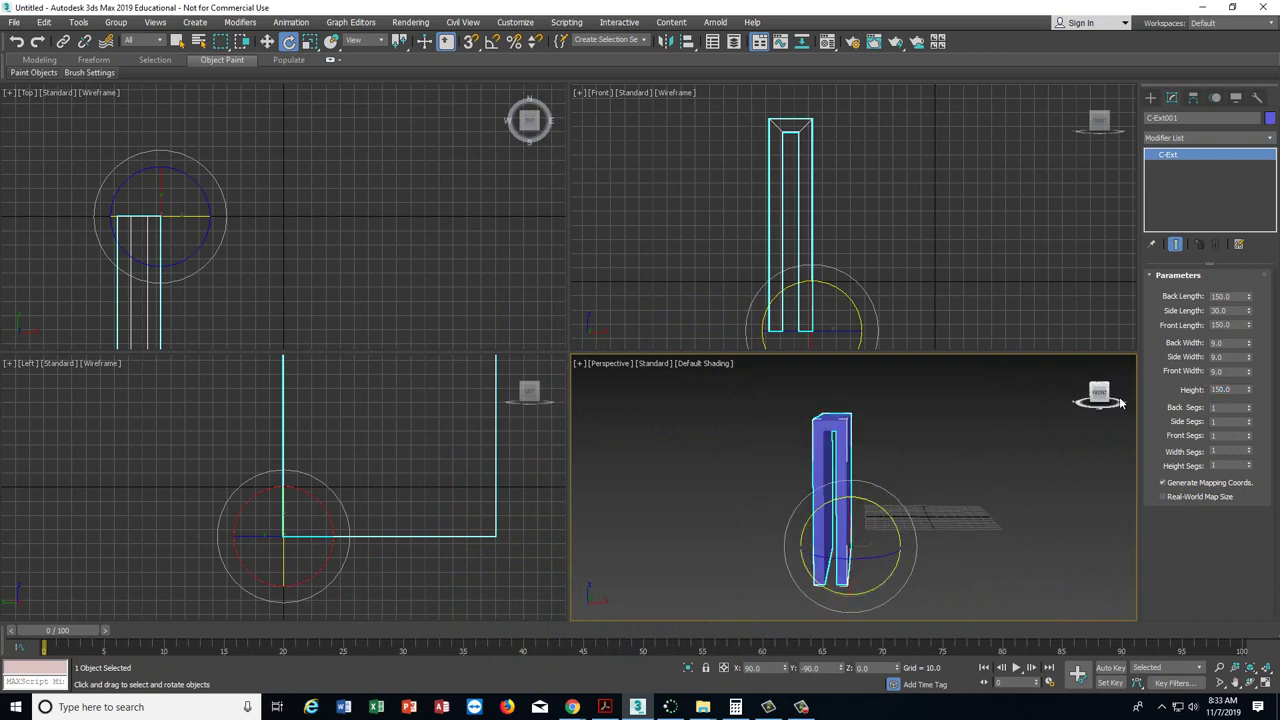
# - Move the C-Ext partition to an X position of 0
pyautogui.press('w')
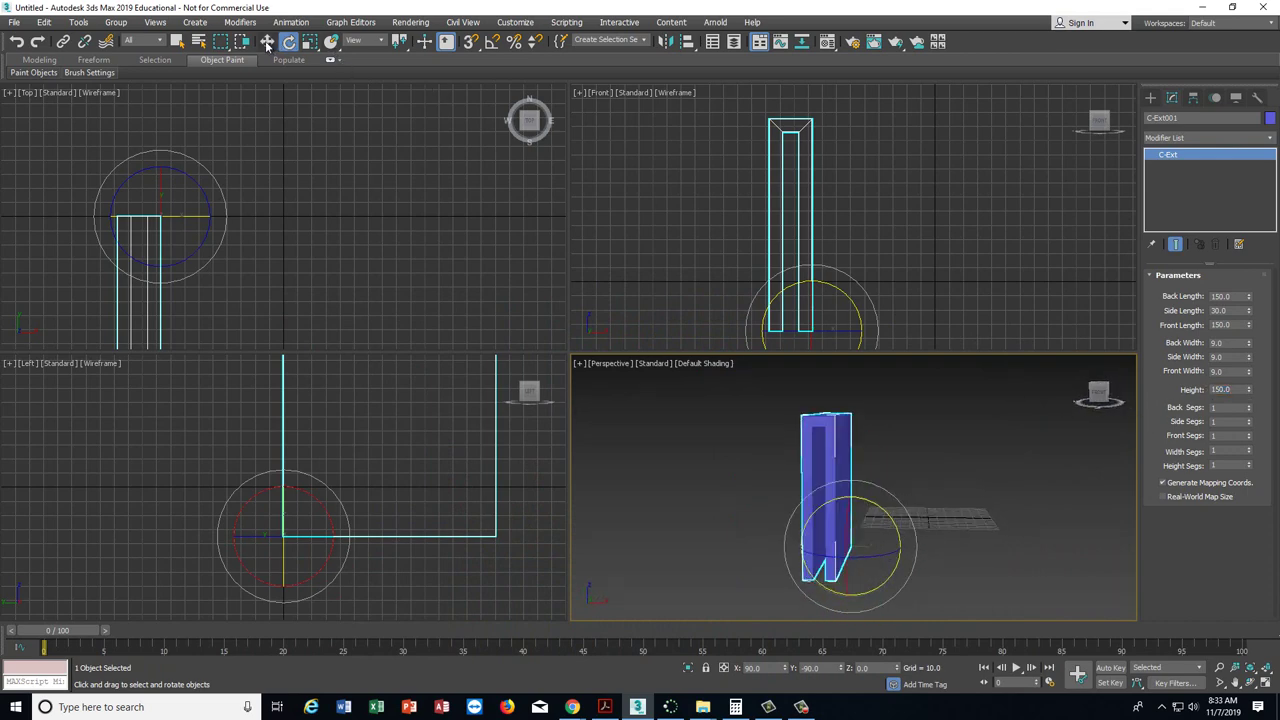
pyautogui.doubleClick(765, 668)
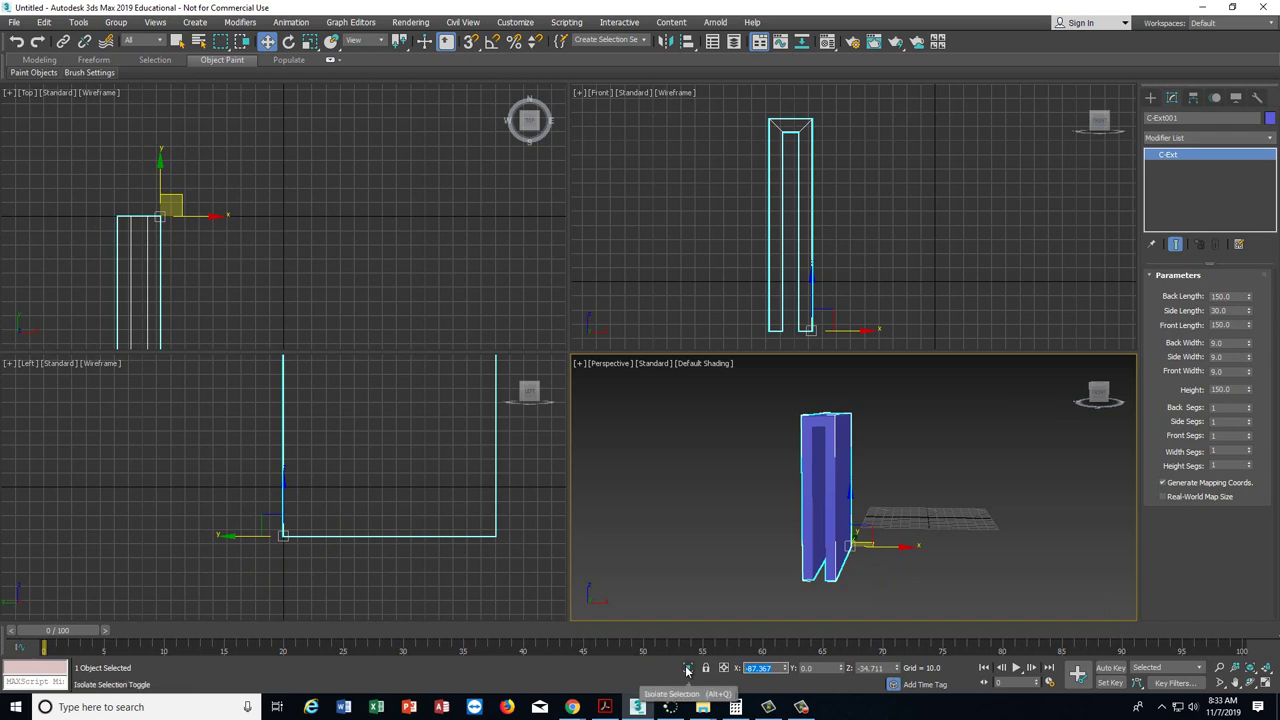
pyautogui.write('0')
pyautogui.press('Return')
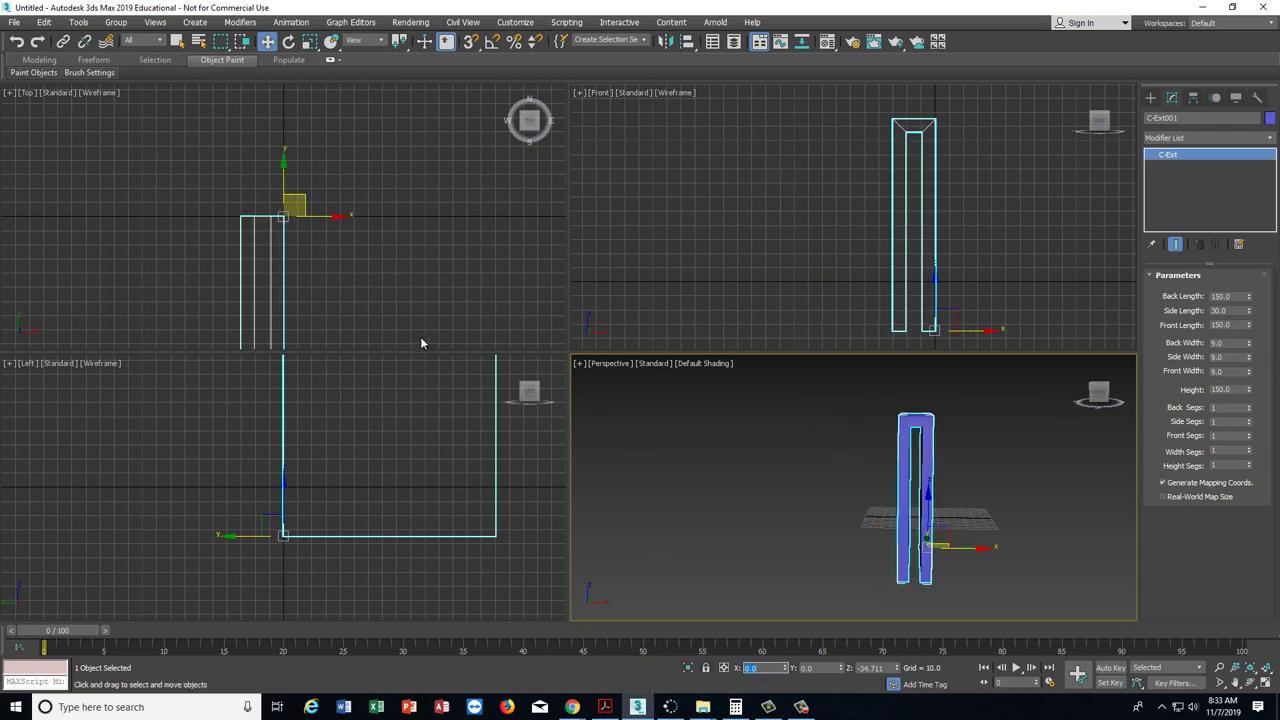
# - Check the booth layout in the reference PDF, clone the C-Ext and move the clone along positive X as the opposite partition
pyautogui.moveTo(361, 292); pyautogui.dragTo(287, 217, button='middle')
pyautogui.scroll(-2, 340, 218)
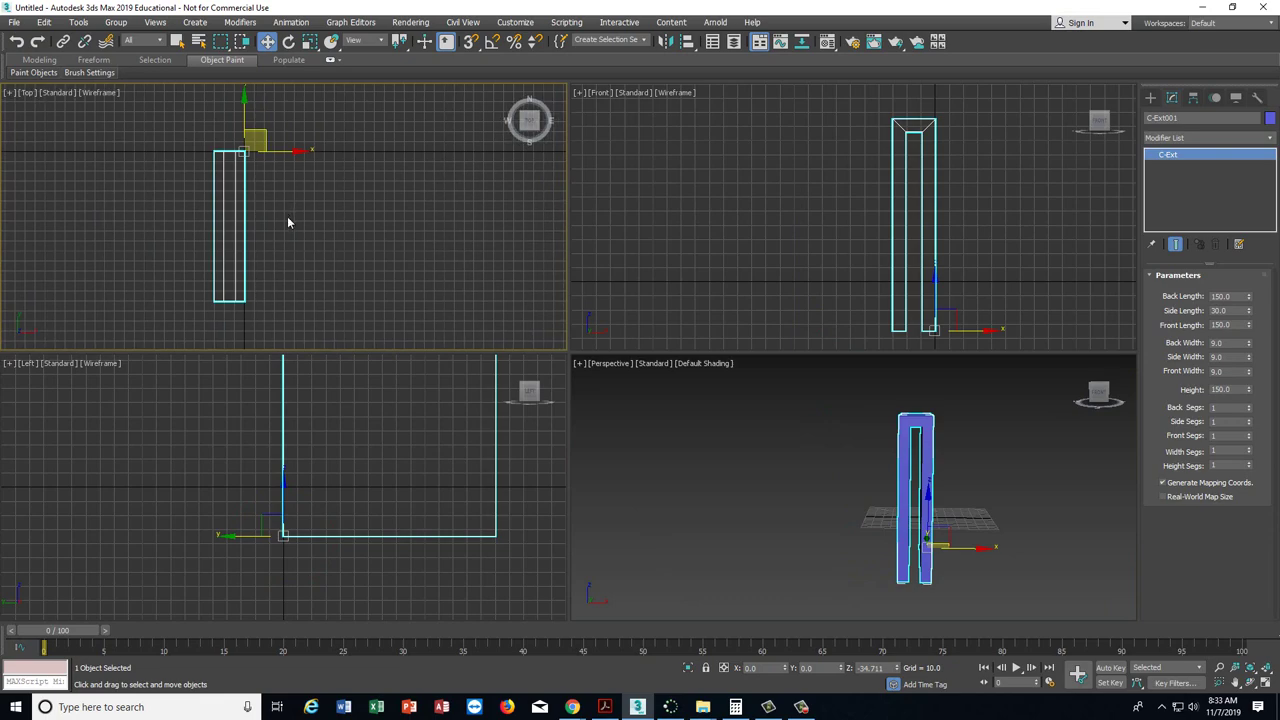
pyautogui.click(604, 707)
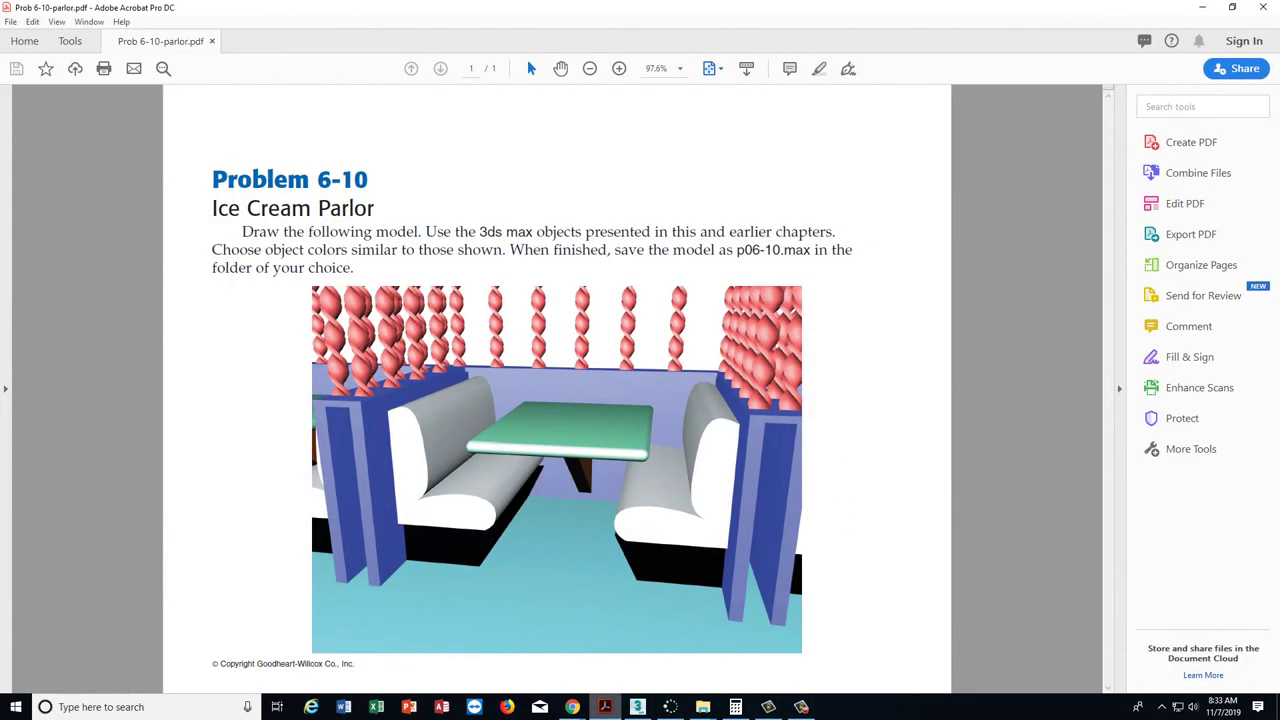
pyautogui.click(637, 707)
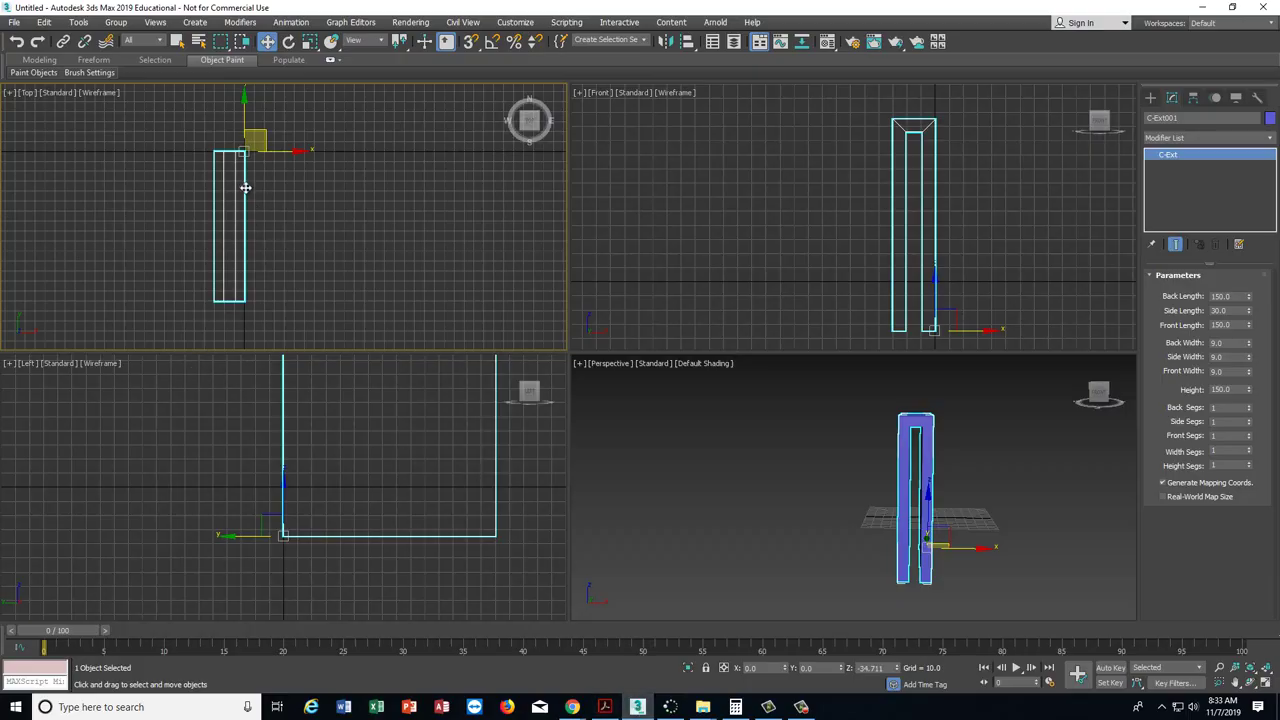
pyautogui.hotkey('ctrl', 'v')
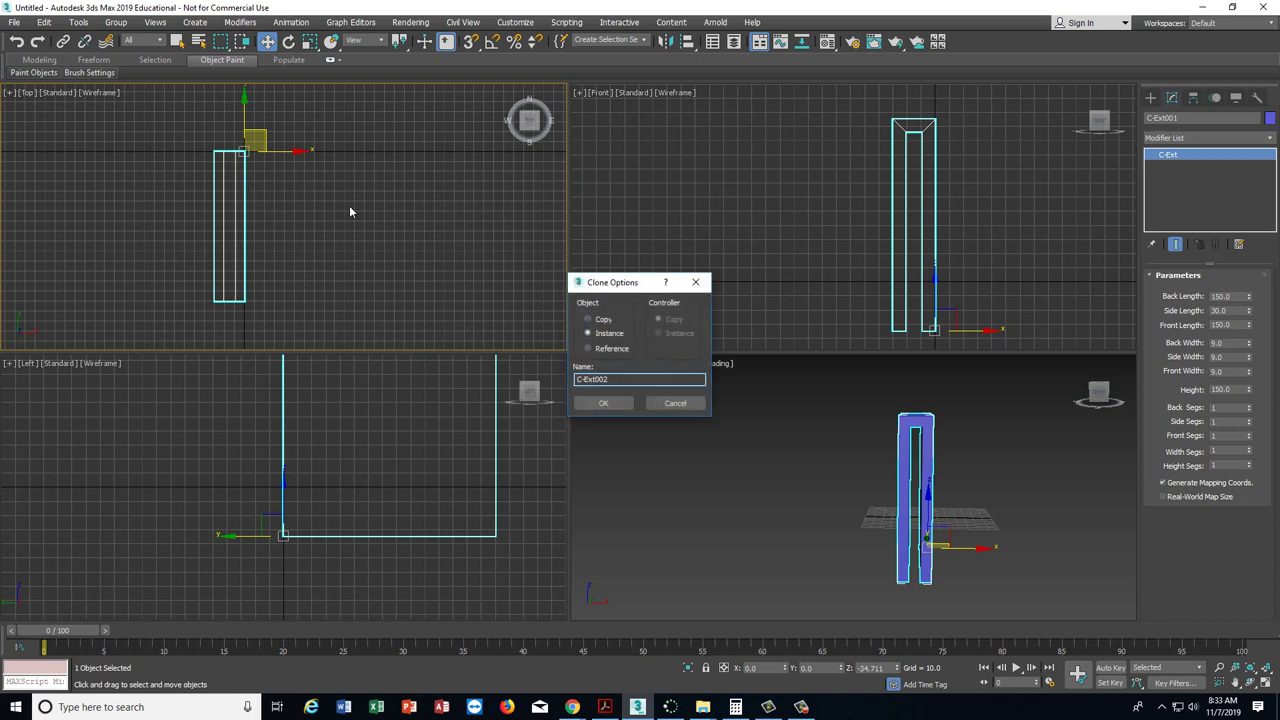
pyautogui.click(603, 403)
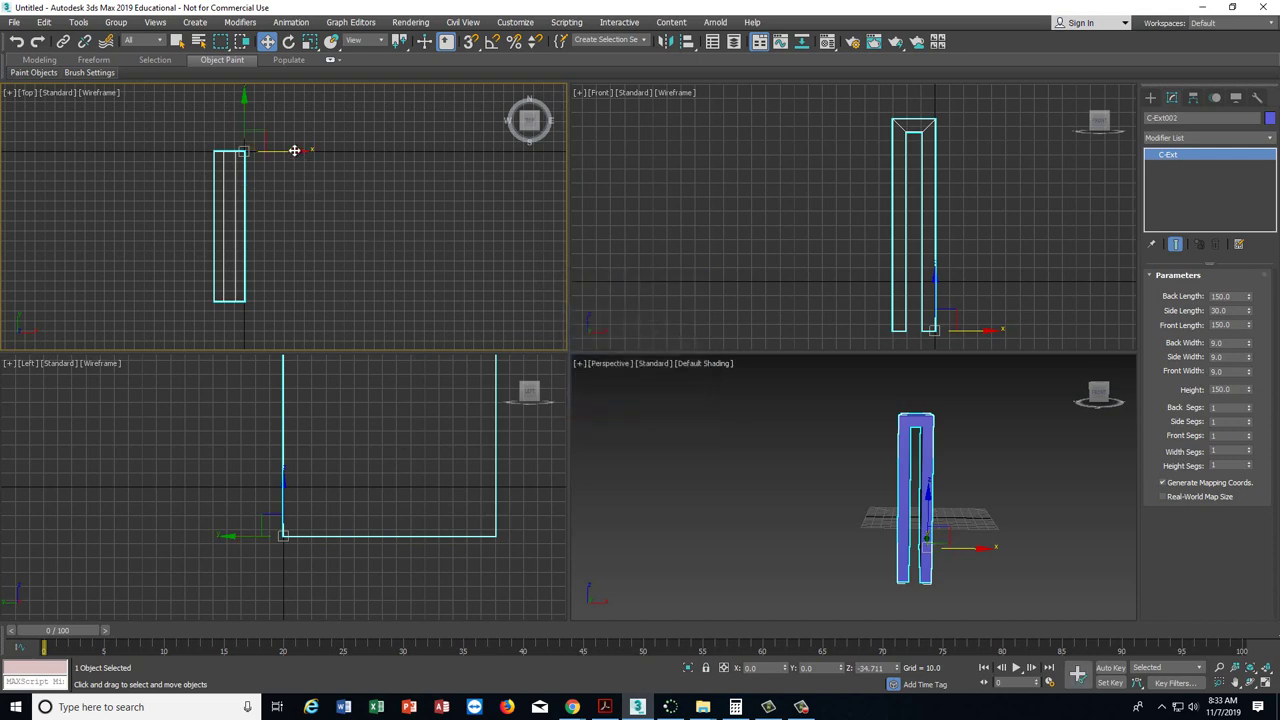
pyautogui.moveTo(294, 150); pyautogui.dragTo(437, 154)
pyautogui.click(424, 248)
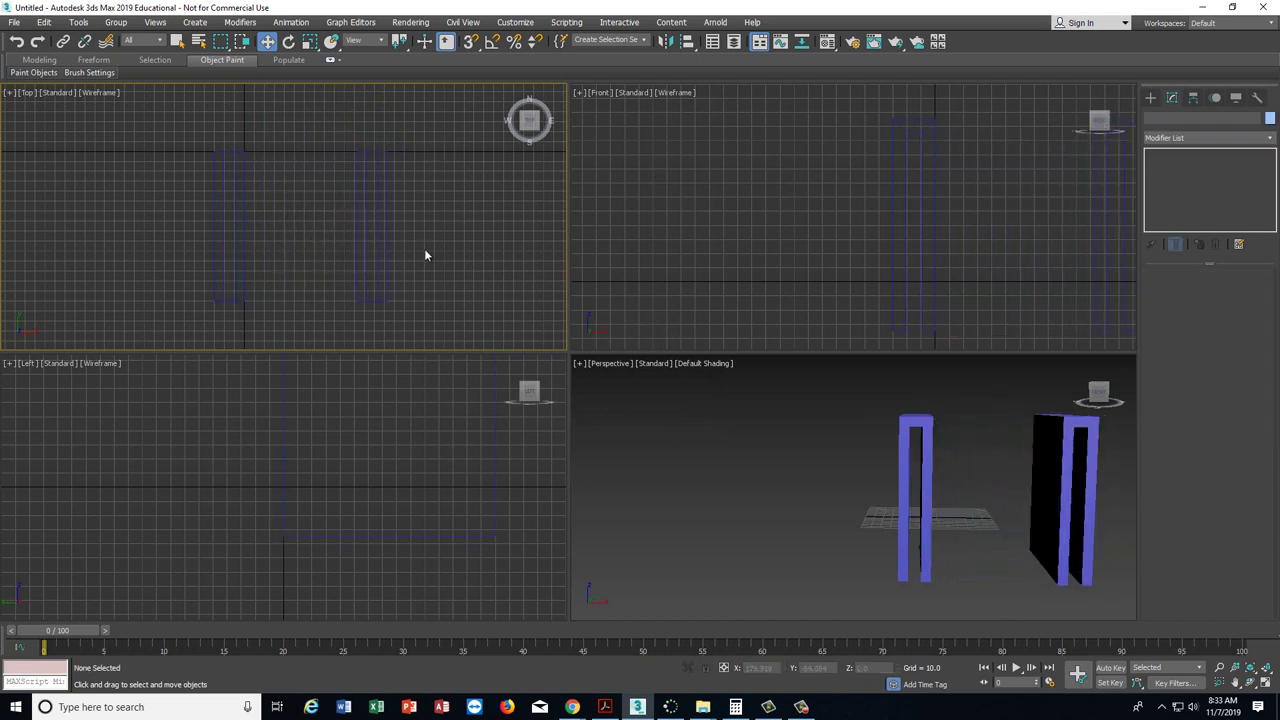
# - Compare the partition spacing with the parlor picture and place the cloned partition at an X position of 250
pyautogui.moveTo(221, 218); pyautogui.dragTo(189, 188)
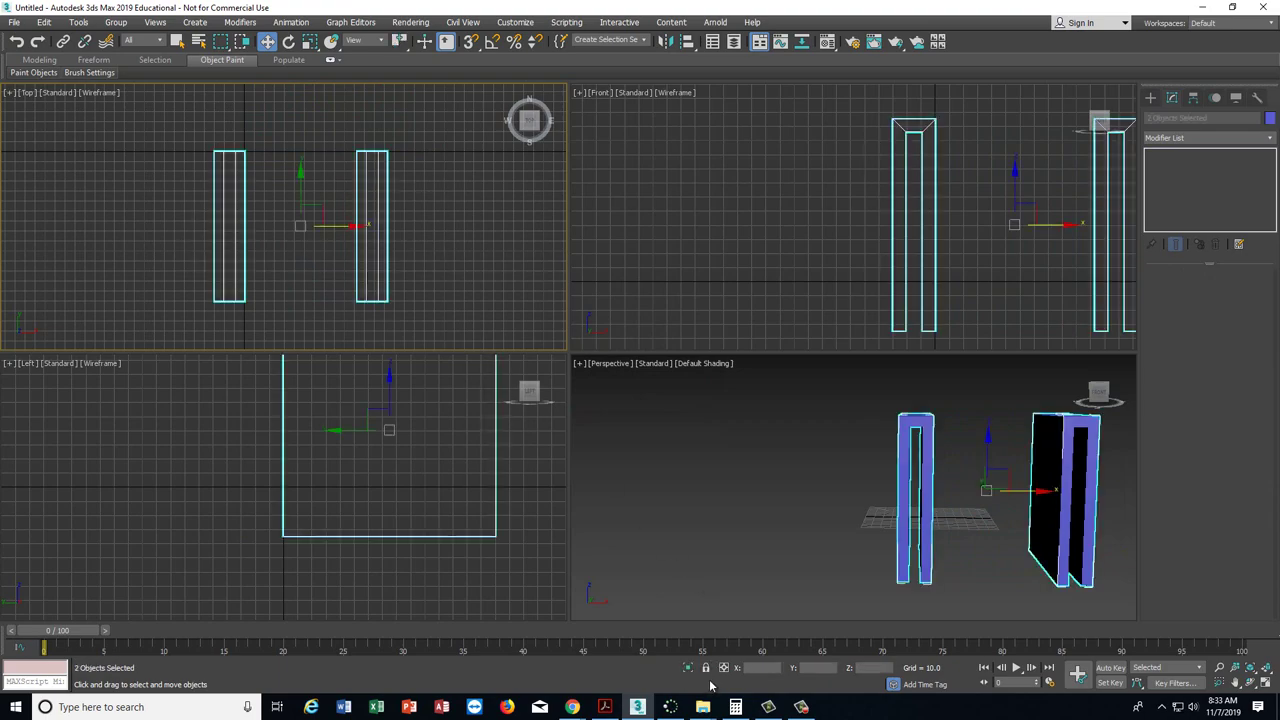
pyautogui.click(605, 707)
pyautogui.click(605, 707)
pyautogui.click(371, 230)
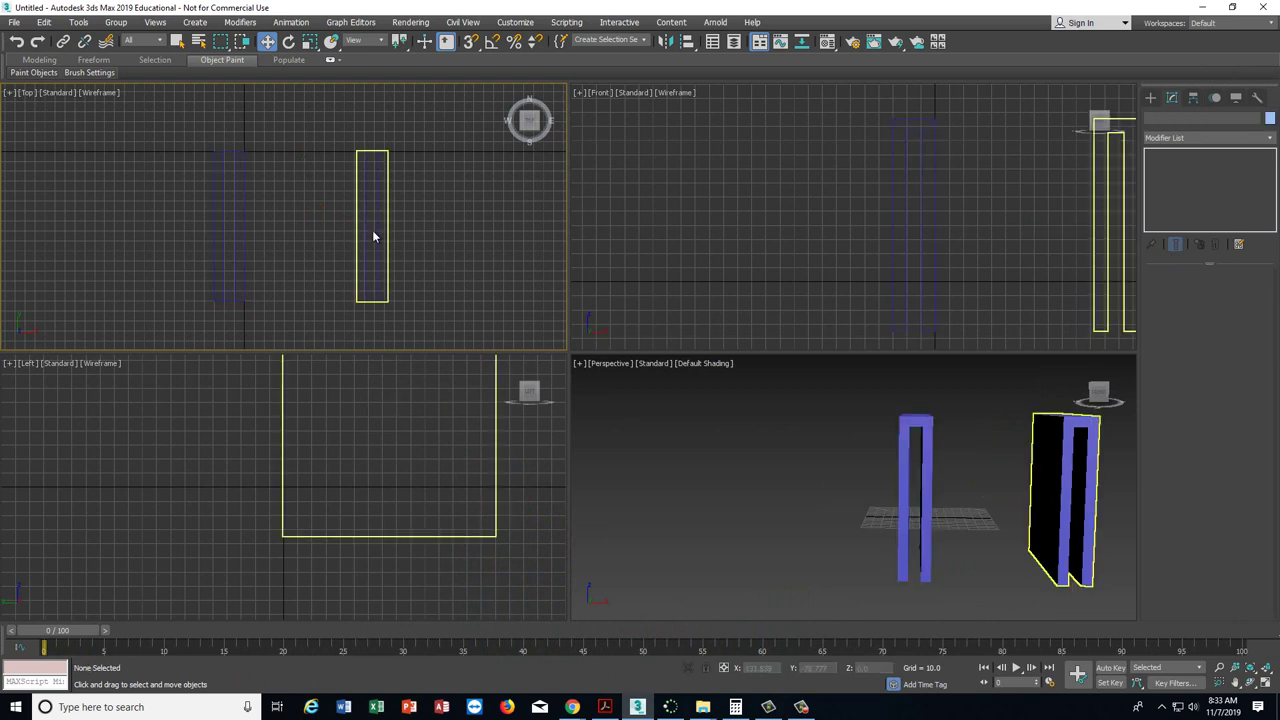
pyautogui.moveTo(437, 153); pyautogui.dragTo(481, 151)
pyautogui.moveTo(762, 453); pyautogui.dragTo(715, 486, button='middle')
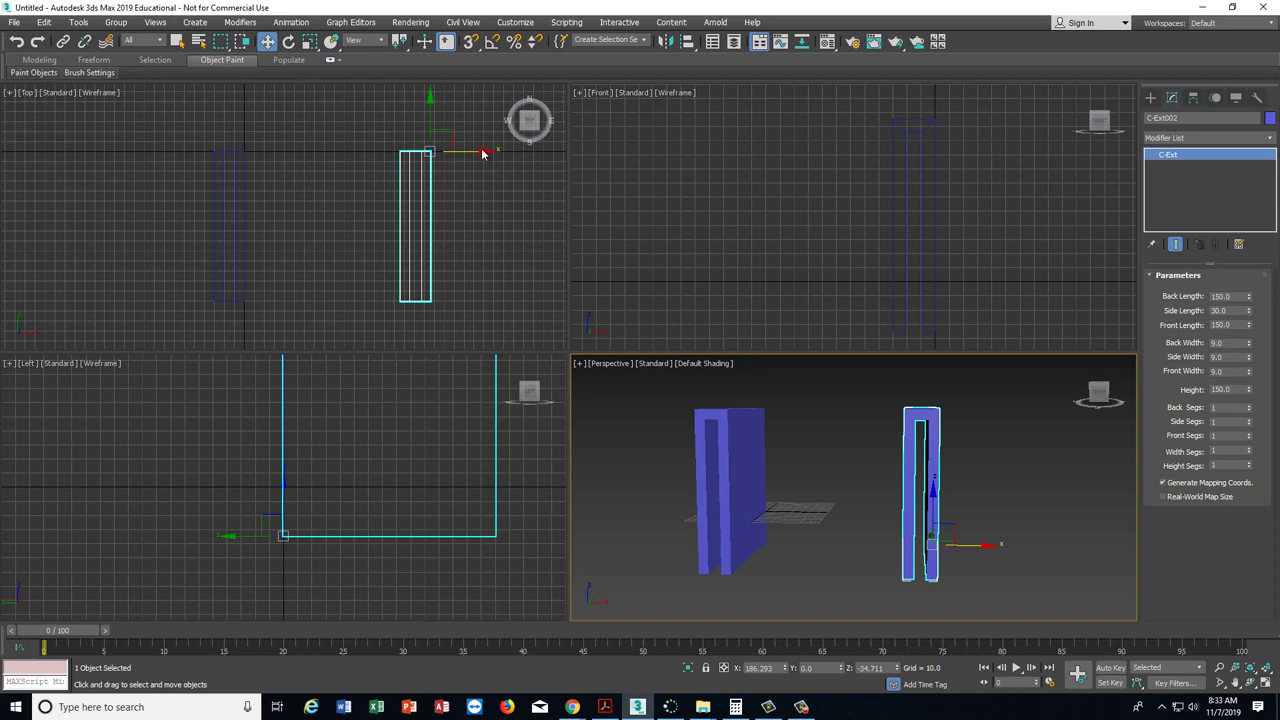
pyautogui.moveTo(481, 153); pyautogui.dragTo(524, 150)
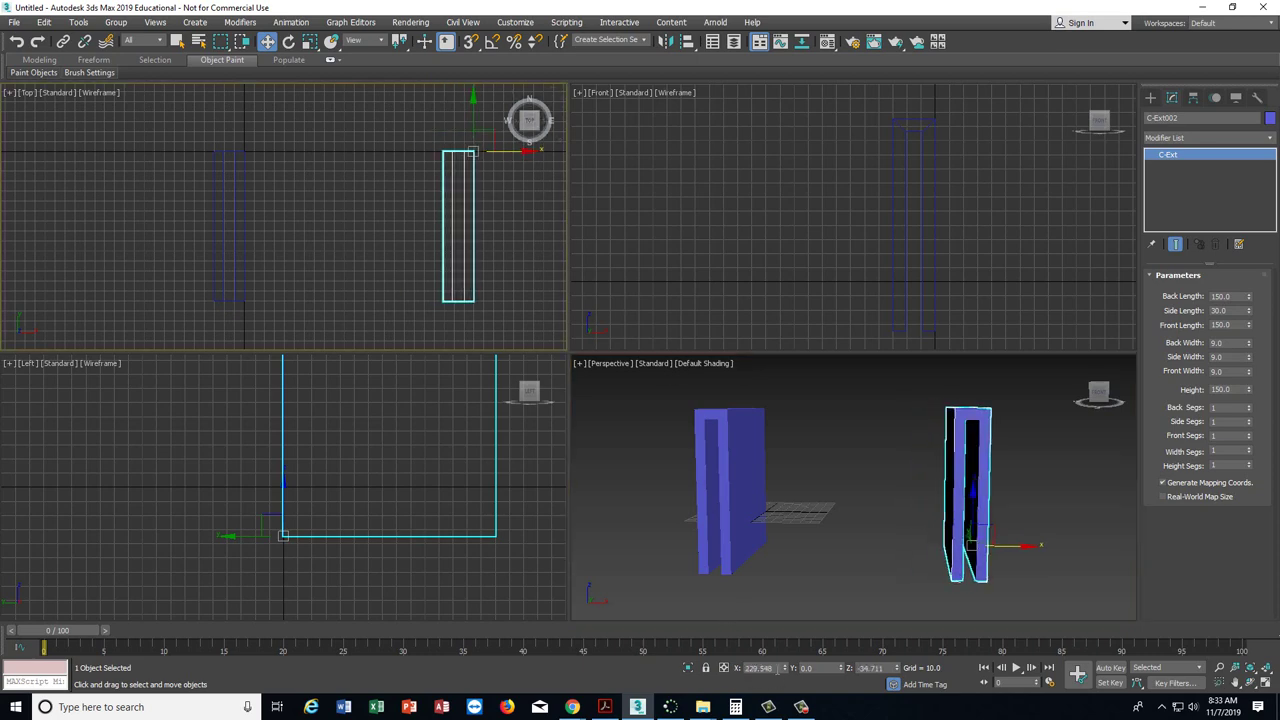
pyautogui.doubleClick(758, 668)
pyautogui.write('250')
pyautogui.press('Return')
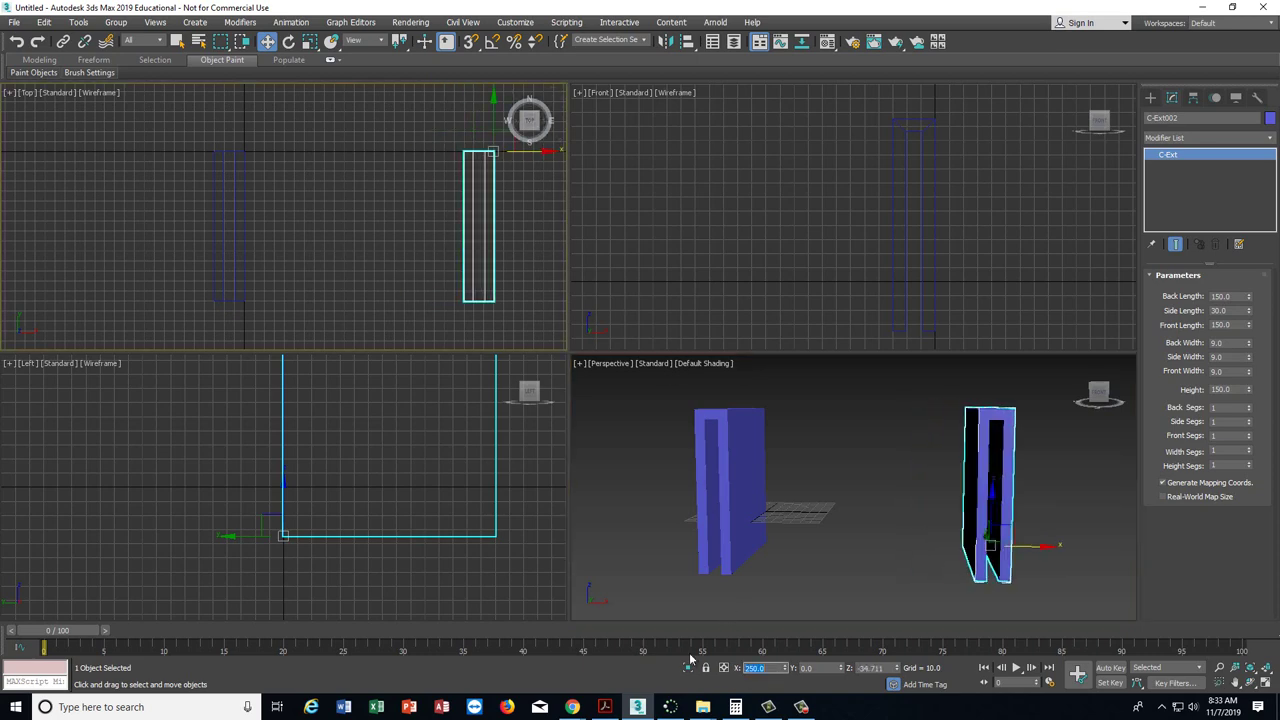
pyautogui.click(810, 470)
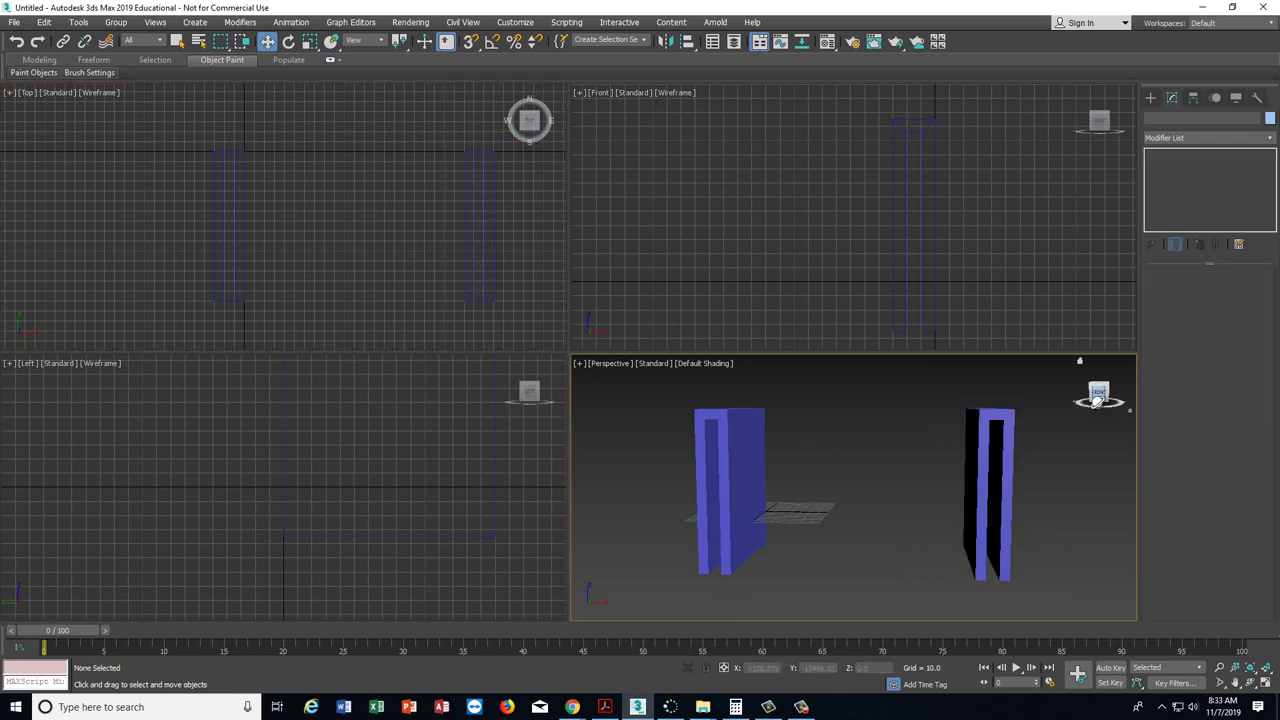
pyautogui.moveTo(1092, 388)
pyautogui.mouseDown()
pyautogui.moveTo(1100, 400)
pyautogui.moveTo(1087, 405)
pyautogui.moveTo(1100, 402)
pyautogui.mouseUp()
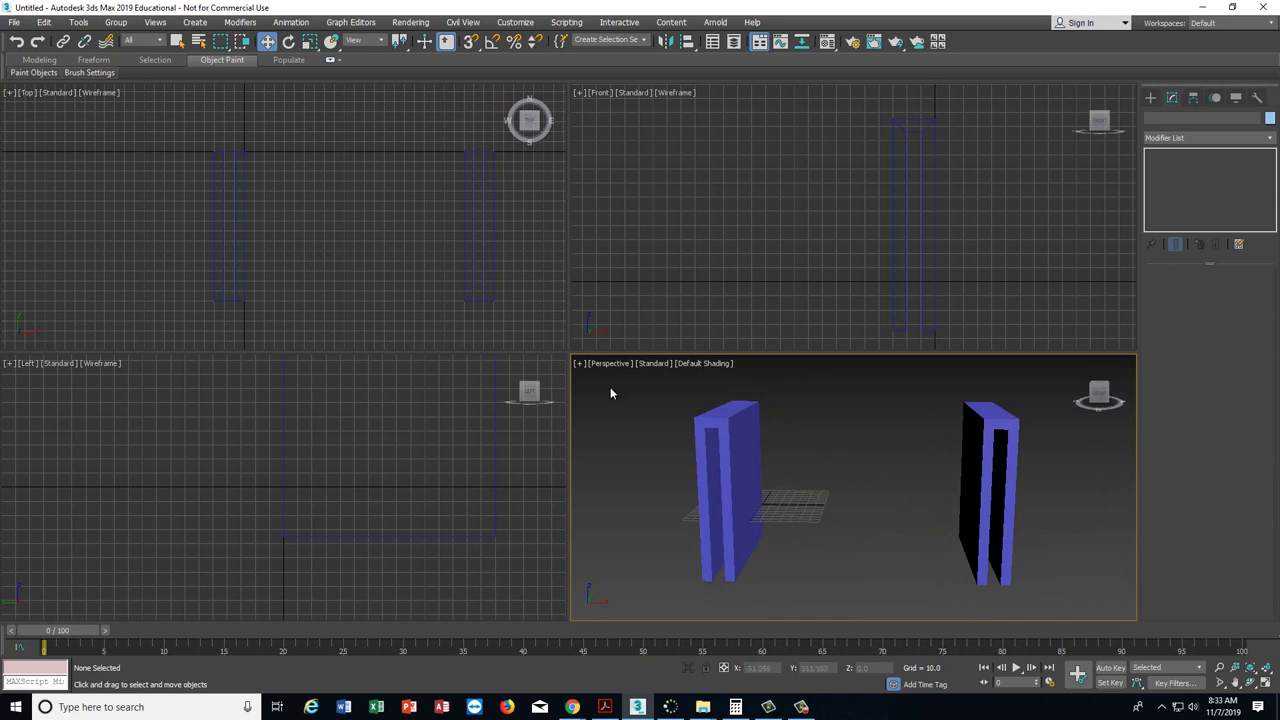
# - Clone the original partition at X 0 in place as a copy for the back wall
pyautogui.click(242, 210)
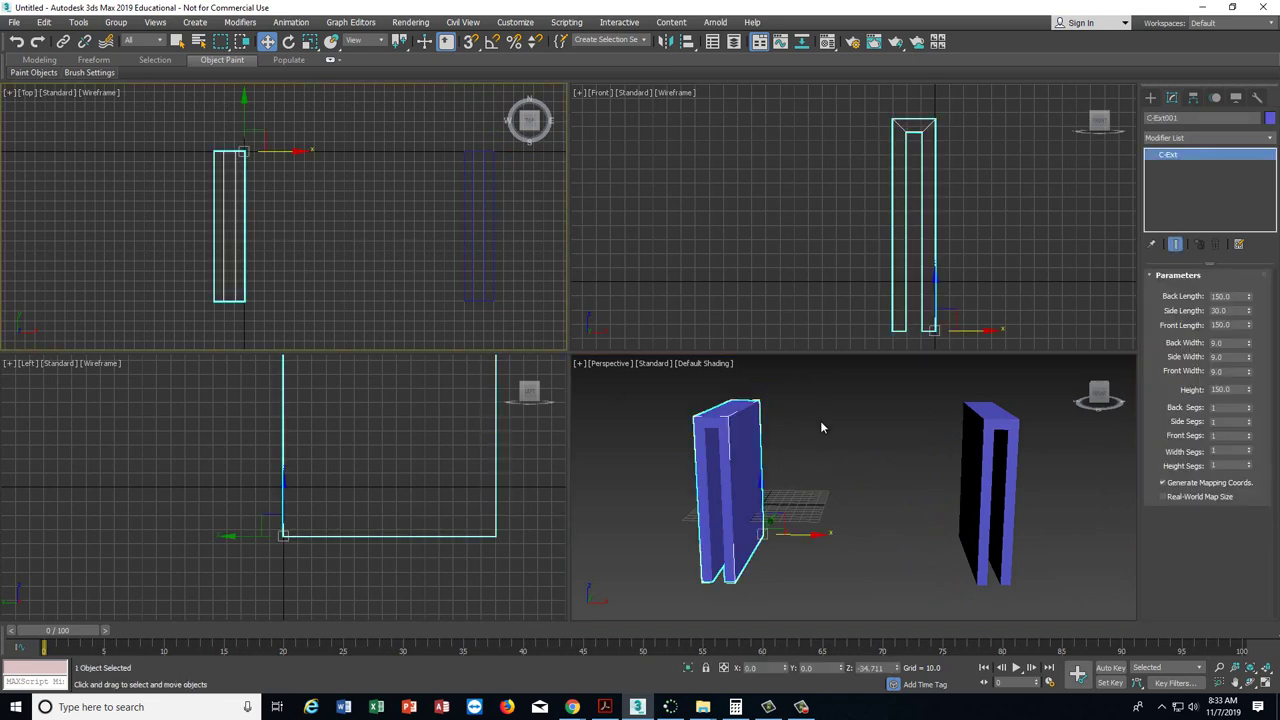
pyautogui.hotkey('ctrl', 'v')
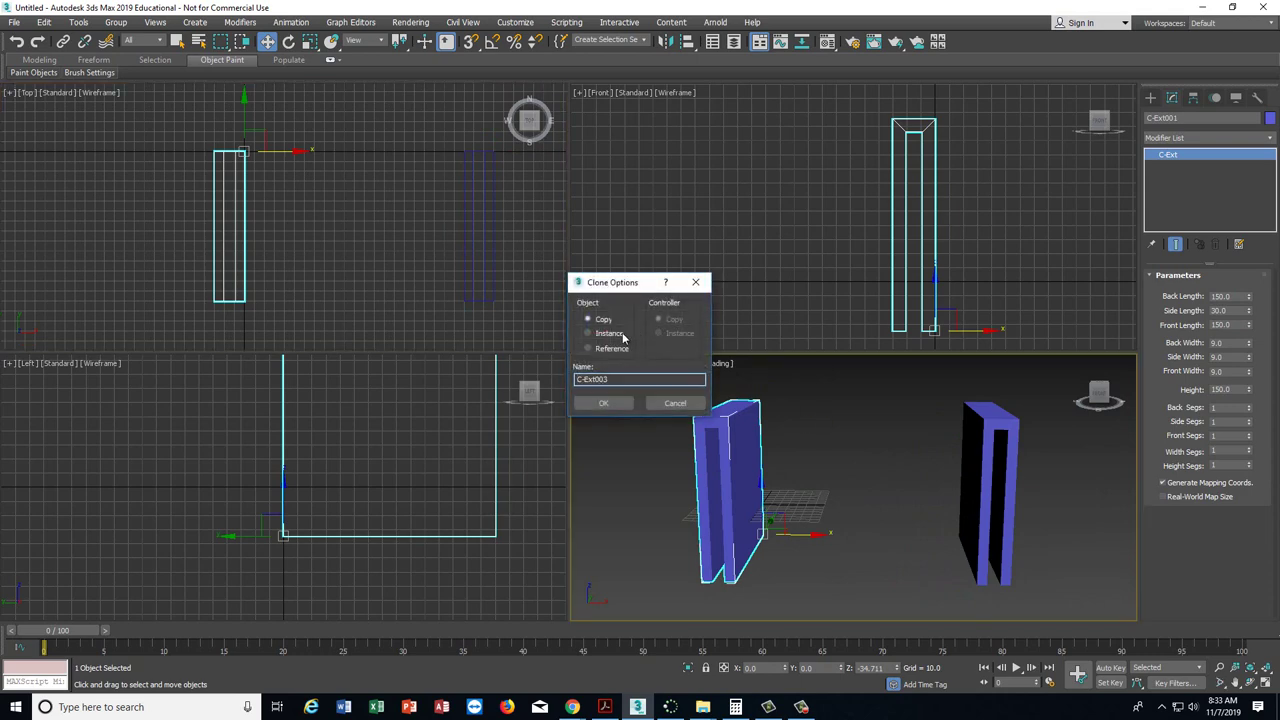
pyautogui.click(603, 404)
# - Rotate the new copy horizontally until it stands perpendicular to the partitions, with its X rotation set to 0
pyautogui.click(288, 41)
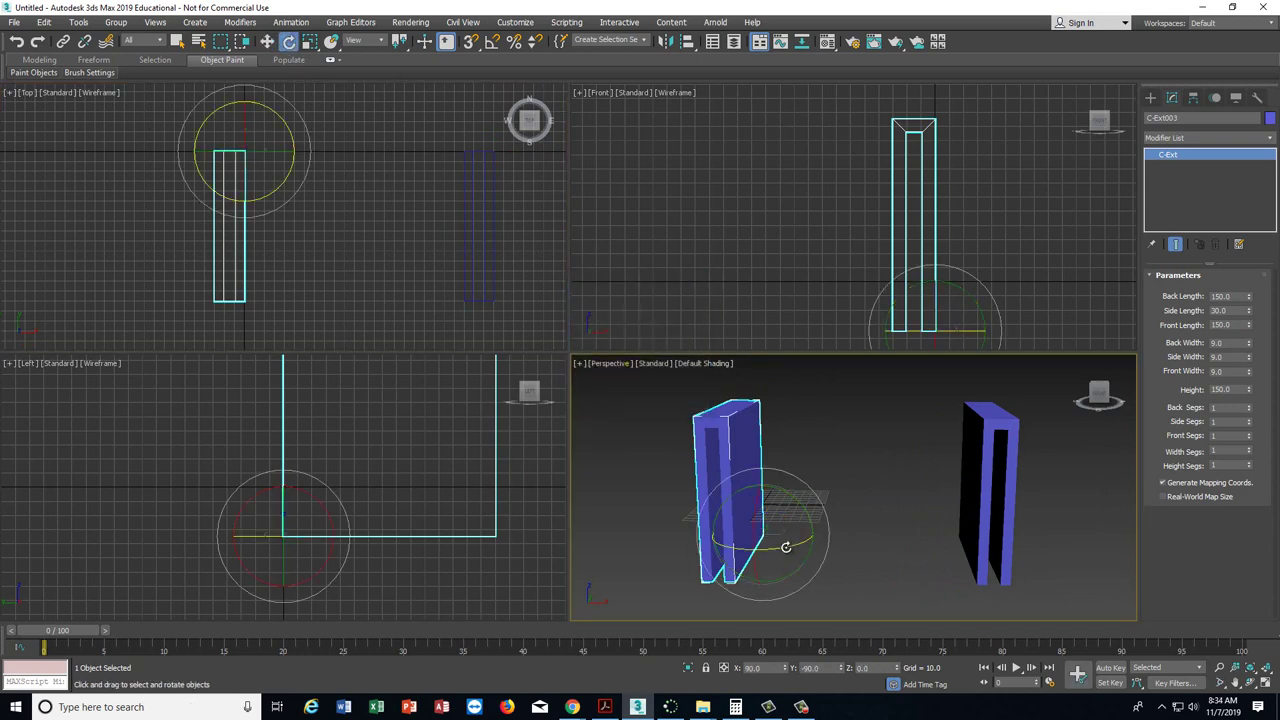
pyautogui.moveTo(786, 547); pyautogui.dragTo(662, 512)
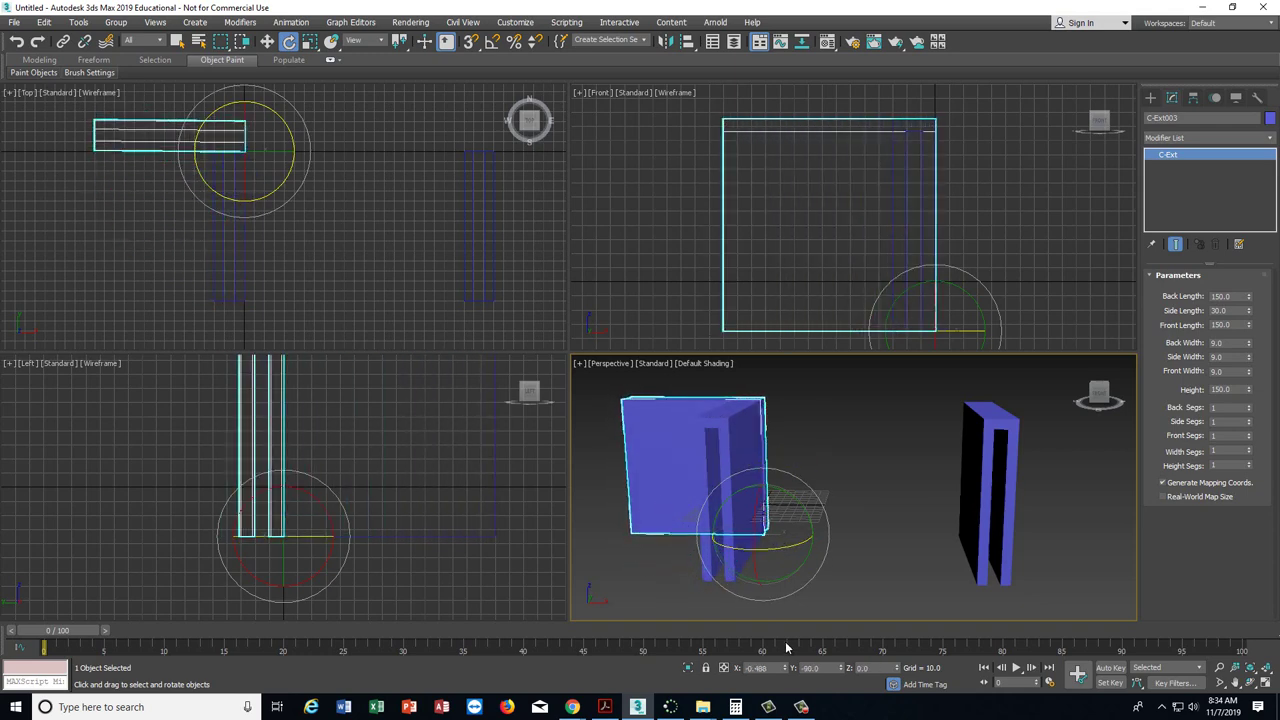
pyautogui.click(774, 669)
pyautogui.write('0')
pyautogui.press('Return')
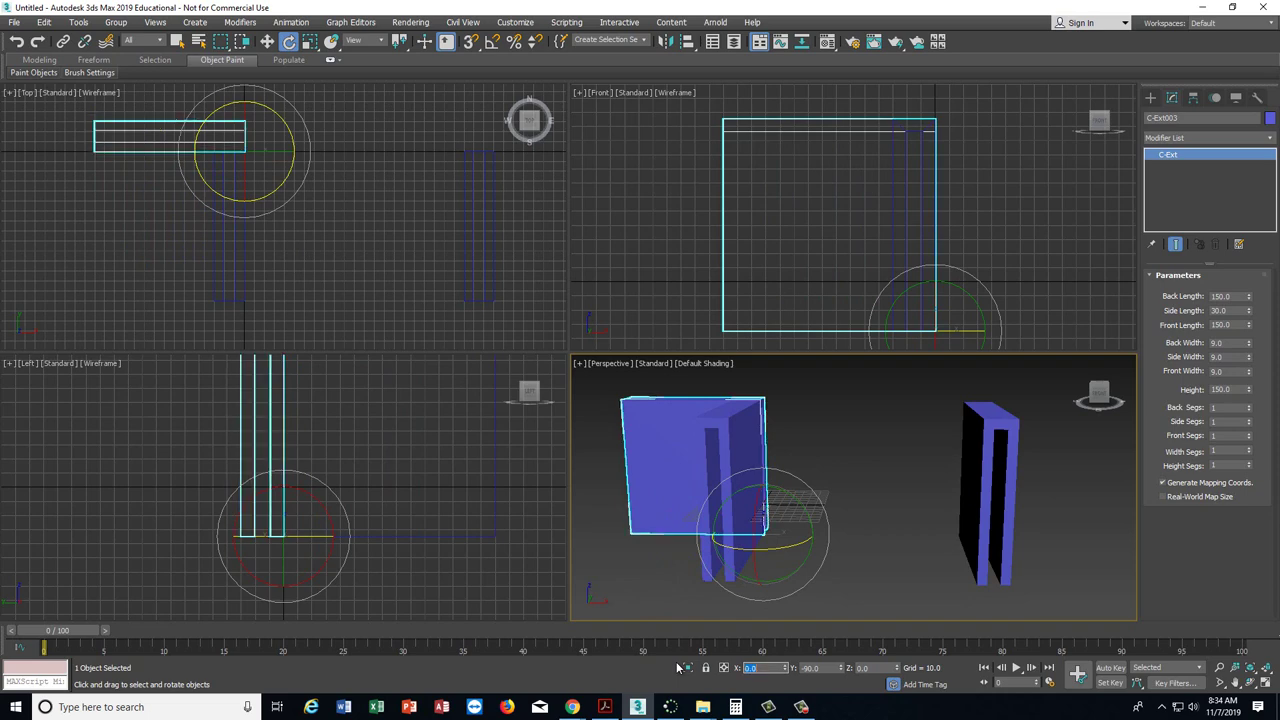
# - Set the rotated copy's height to 1000 to stretch it into a long back wall
pyautogui.click(836, 556)
pyautogui.click(689, 396)
pyautogui.click(1237, 389)
pyautogui.press('Return')
# - Move the long back wall along X to about 585 so it extends behind and past both partitions
pyautogui.scroll(-5, 349, 157)
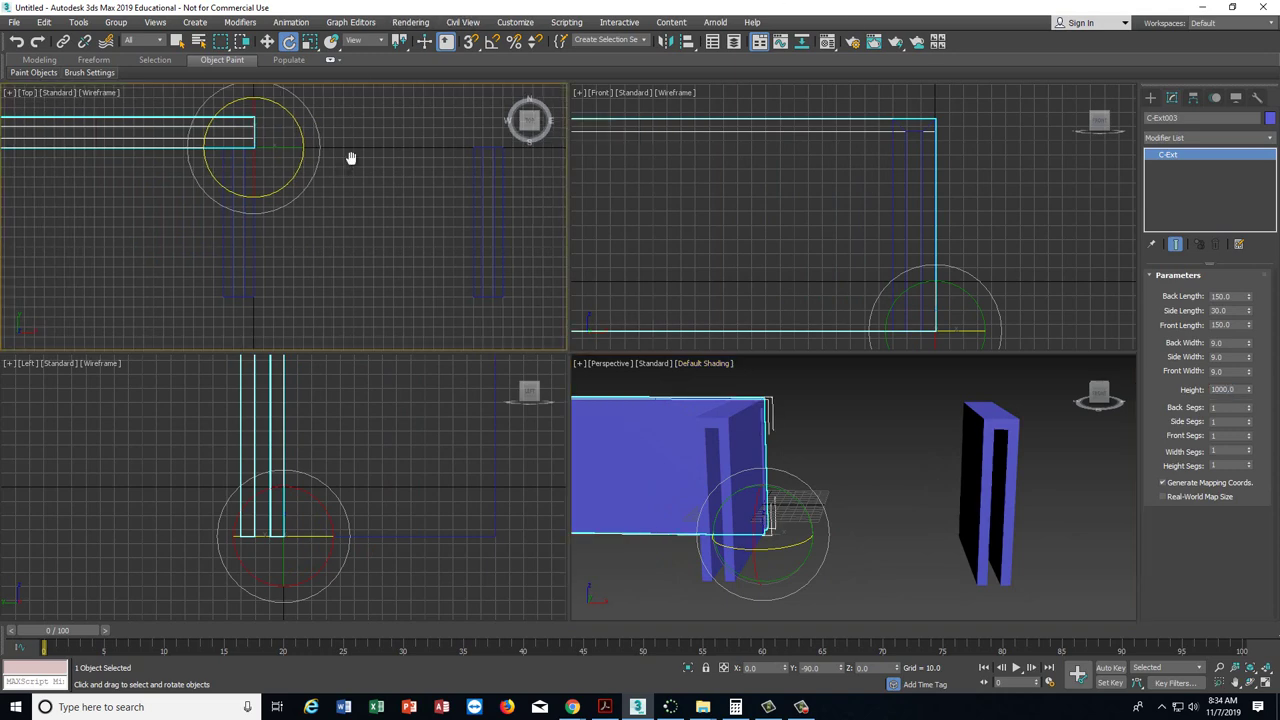
pyautogui.click(267, 41)
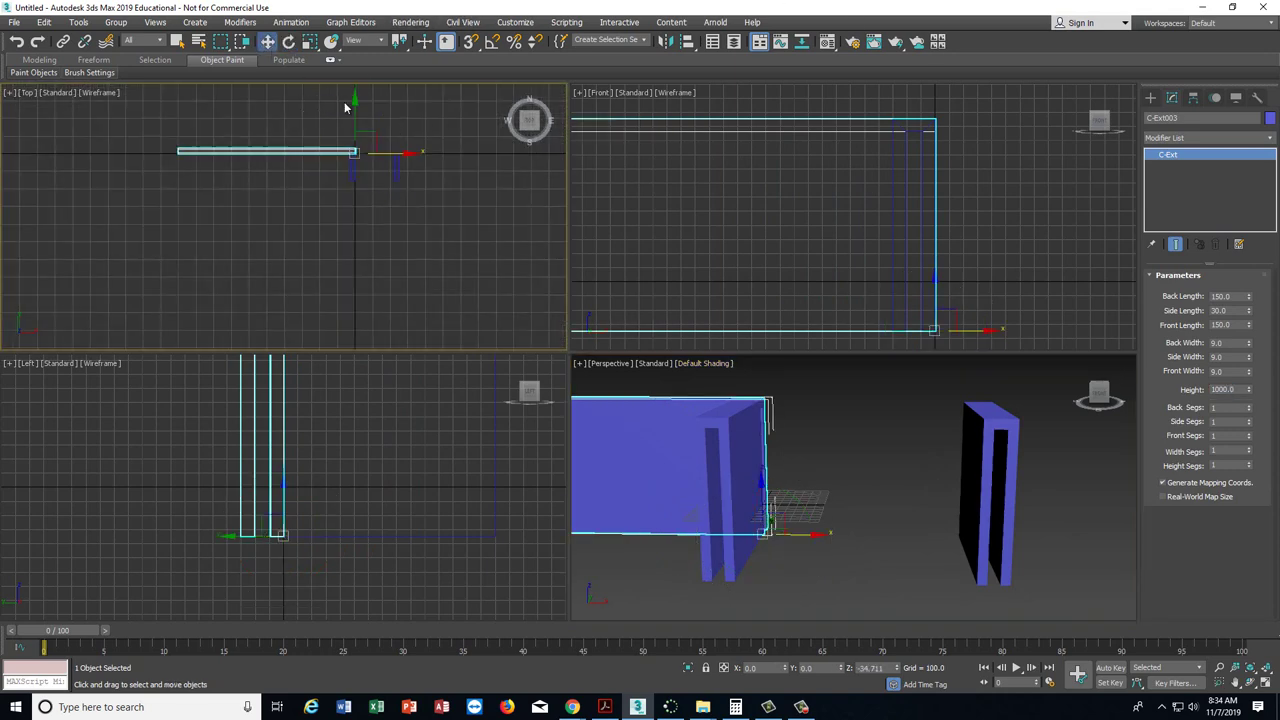
pyautogui.moveTo(410, 152); pyautogui.dragTo(513, 153)
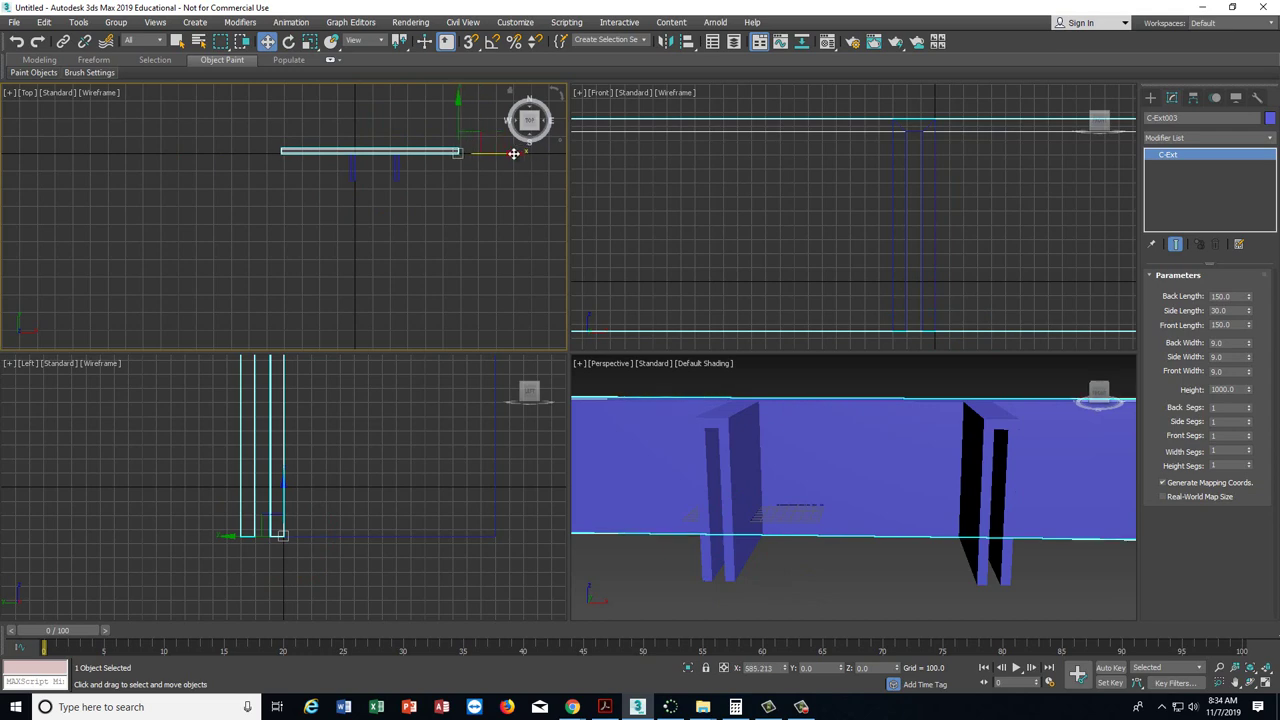
pyautogui.keyDown('alt'); pyautogui.moveTo(806, 440); pyautogui.dragTo(800, 457, button='middle'); pyautogui.keyUp('alt')
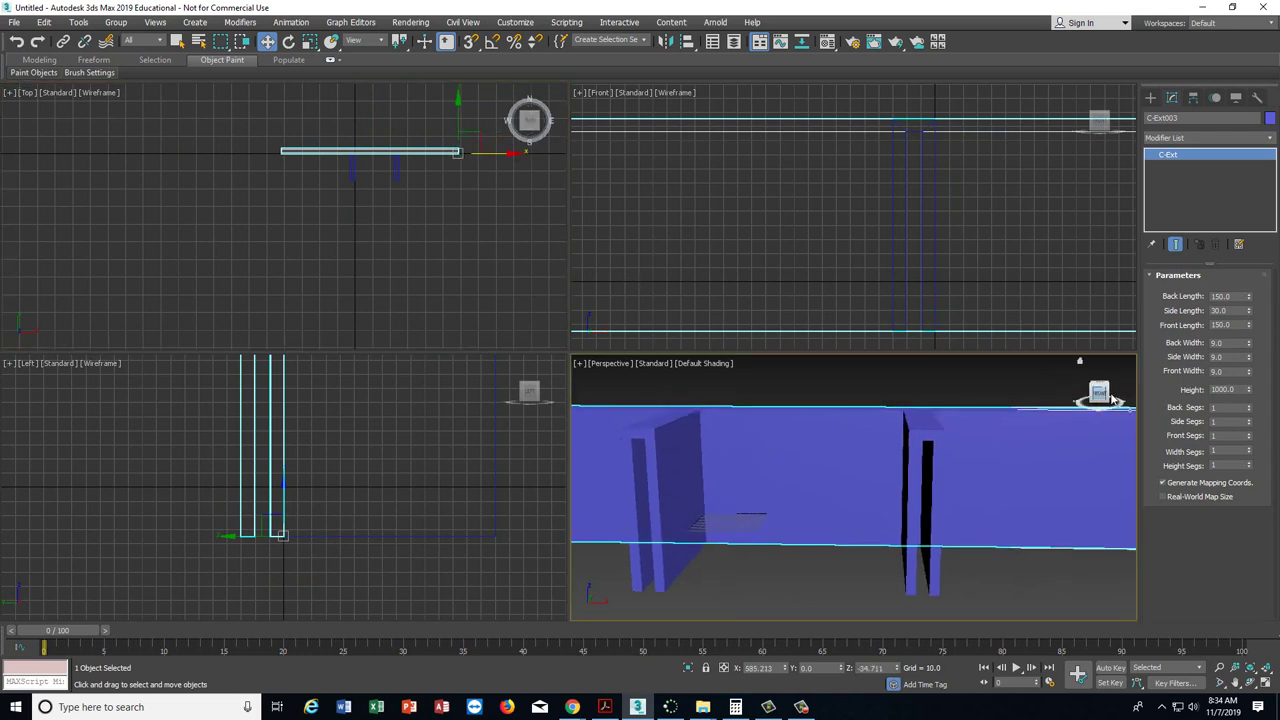
pyautogui.click(1081, 393)
pyautogui.keyDown('alt'); pyautogui.moveTo(1081, 393); pyautogui.dragTo(1072, 435, button='middle'); pyautogui.keyUp('alt')
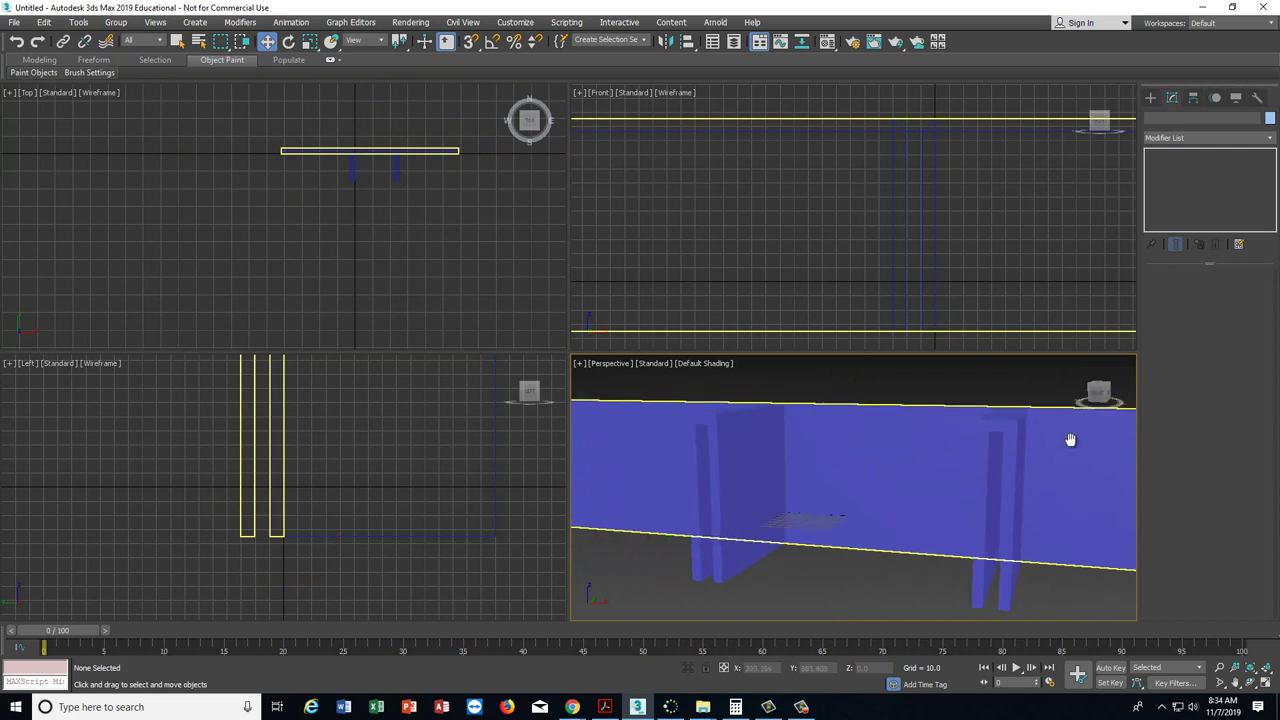
pyautogui.click(413, 245)
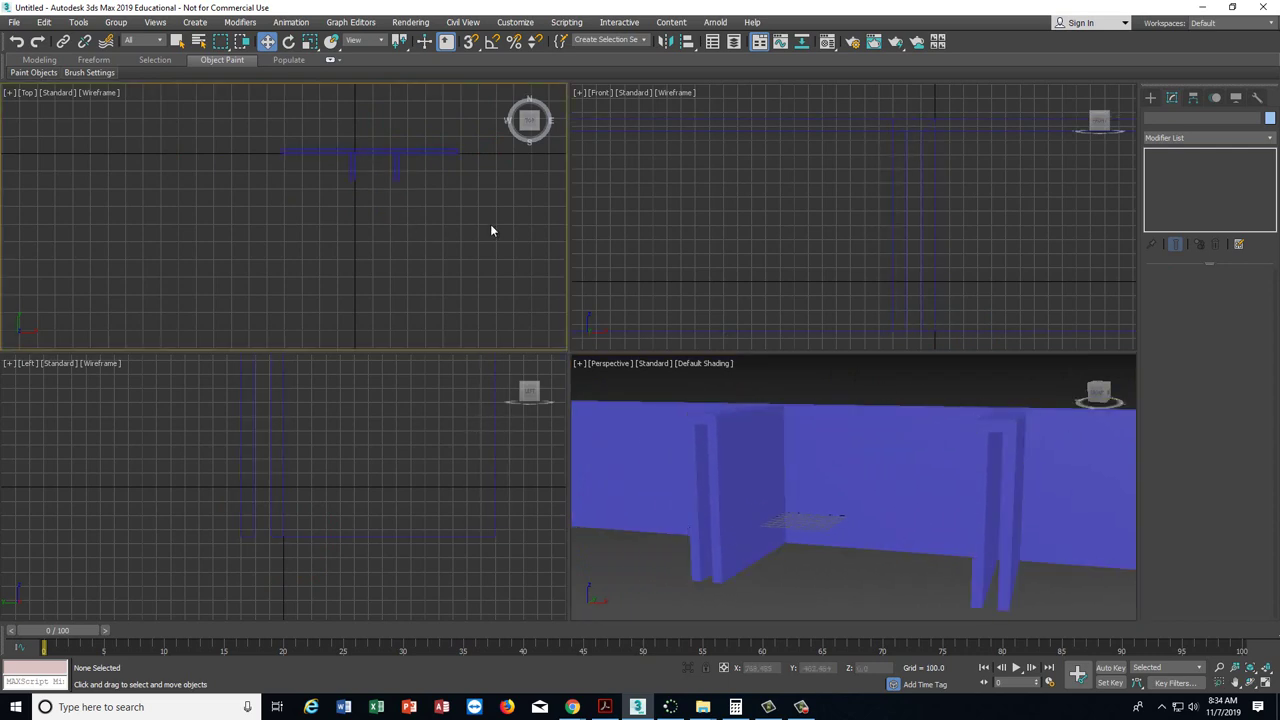
pyautogui.moveTo(889, 503); pyautogui.dragTo(878, 494, button='middle')
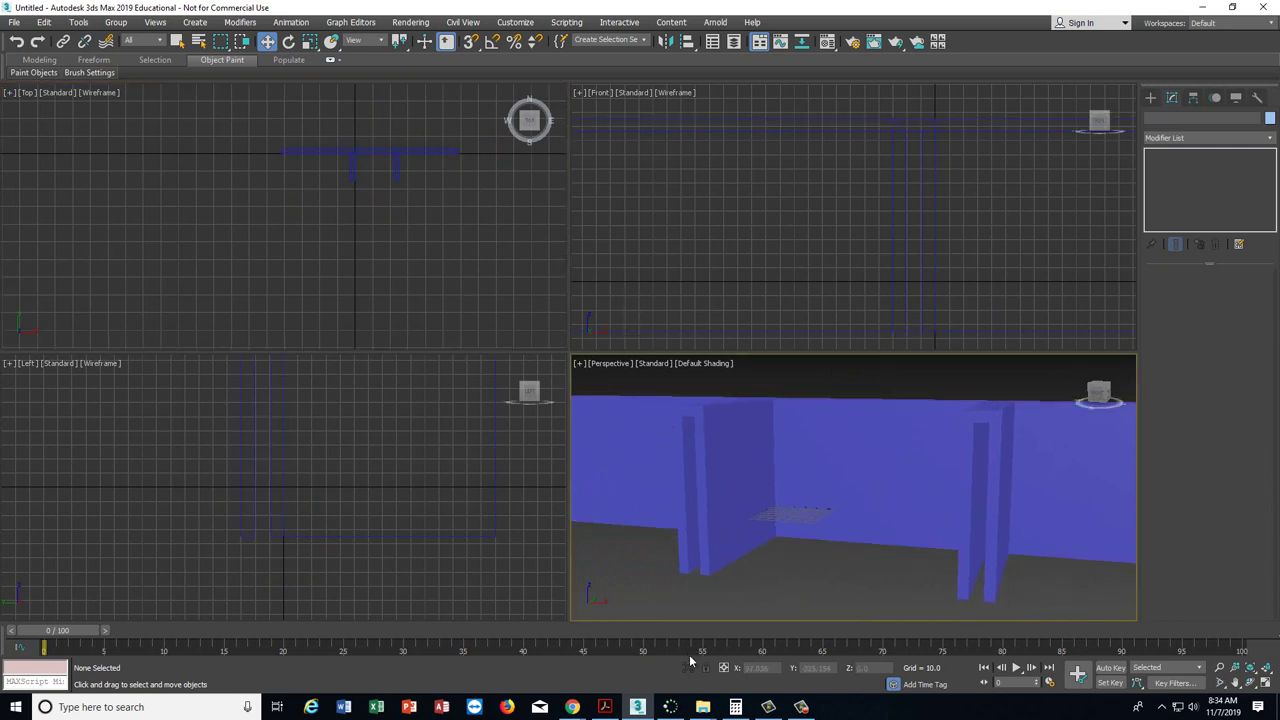
# - Following the reference picture, draw a closed bench base profile about 35 units high in the Front view, beside the left partition, with a slanted outer side
pyautogui.click(606, 706)
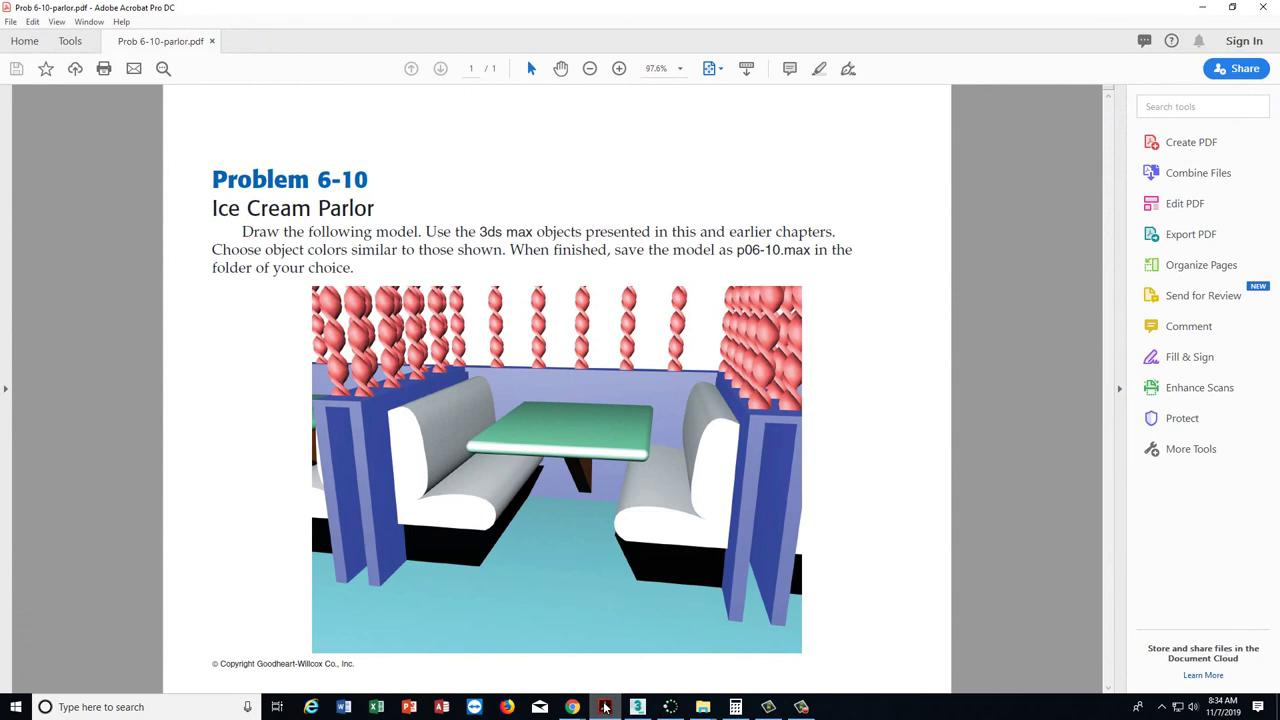
pyautogui.click(605, 707)
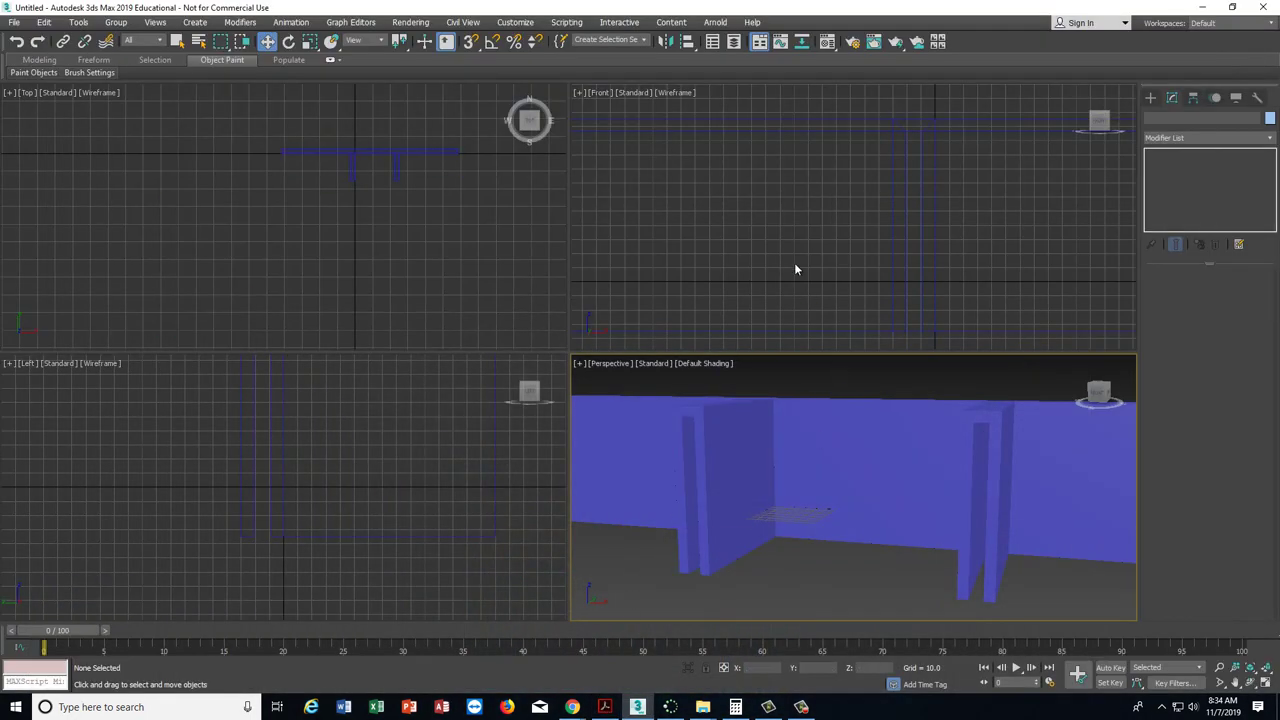
pyautogui.scroll(3, 695, 184)
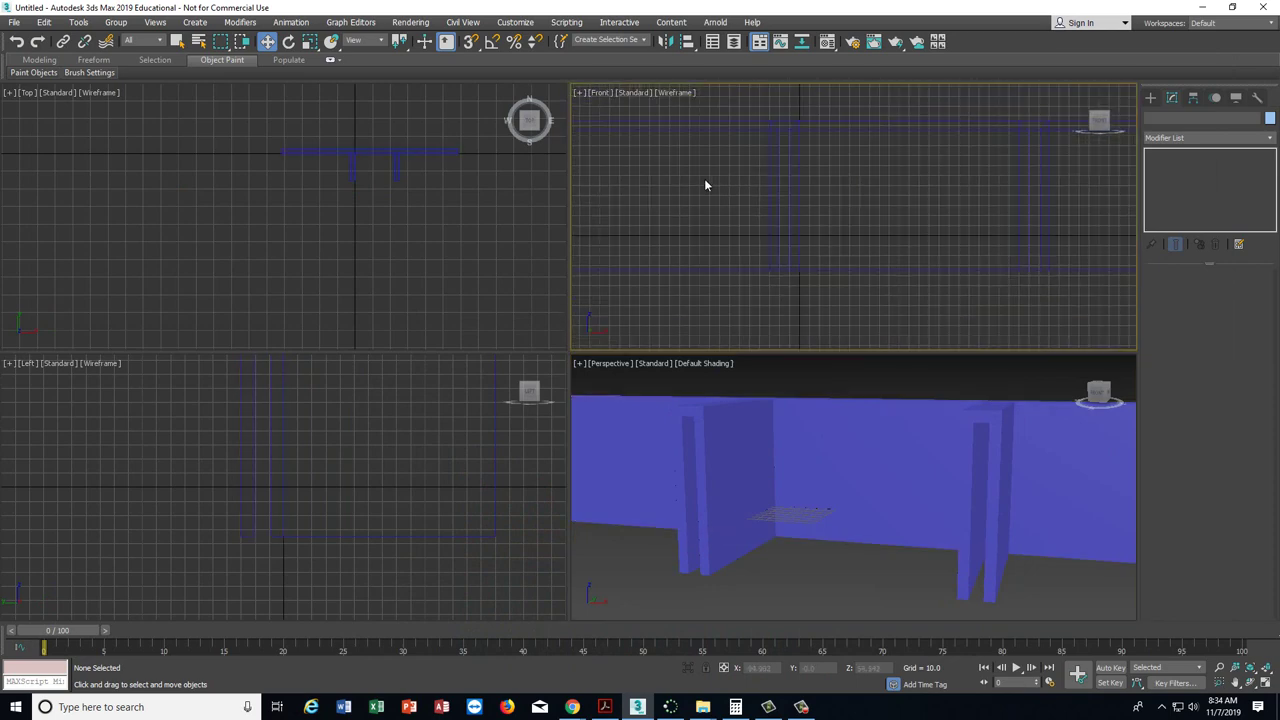
pyautogui.moveTo(704, 178); pyautogui.dragTo(643, 191, button='middle')
pyautogui.scroll(3, 703, 229)
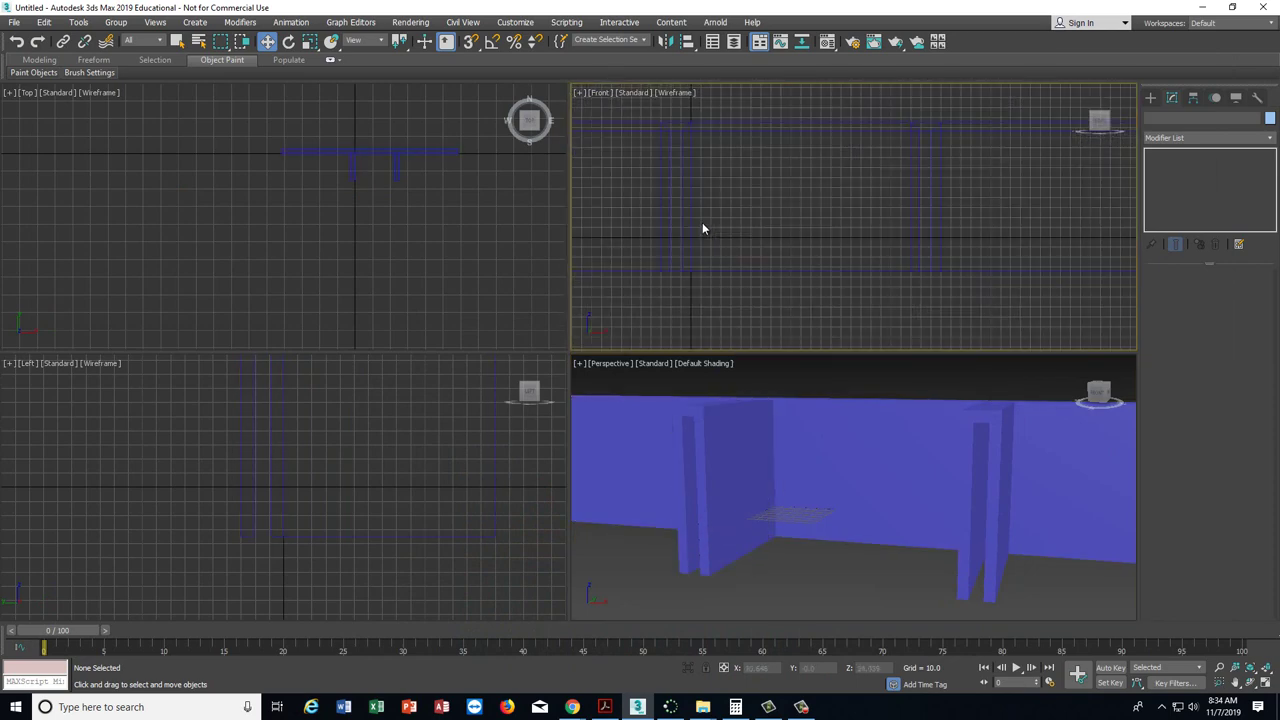
pyautogui.click(1150, 97)
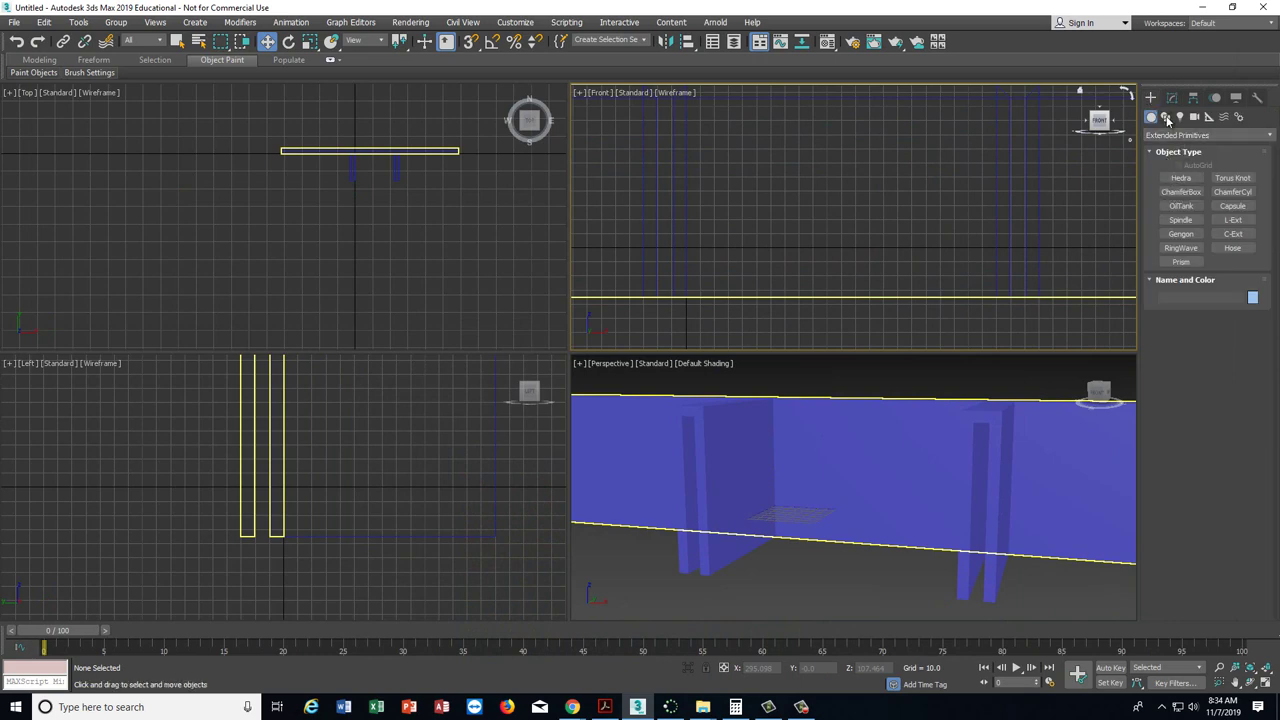
pyautogui.click(1166, 117)
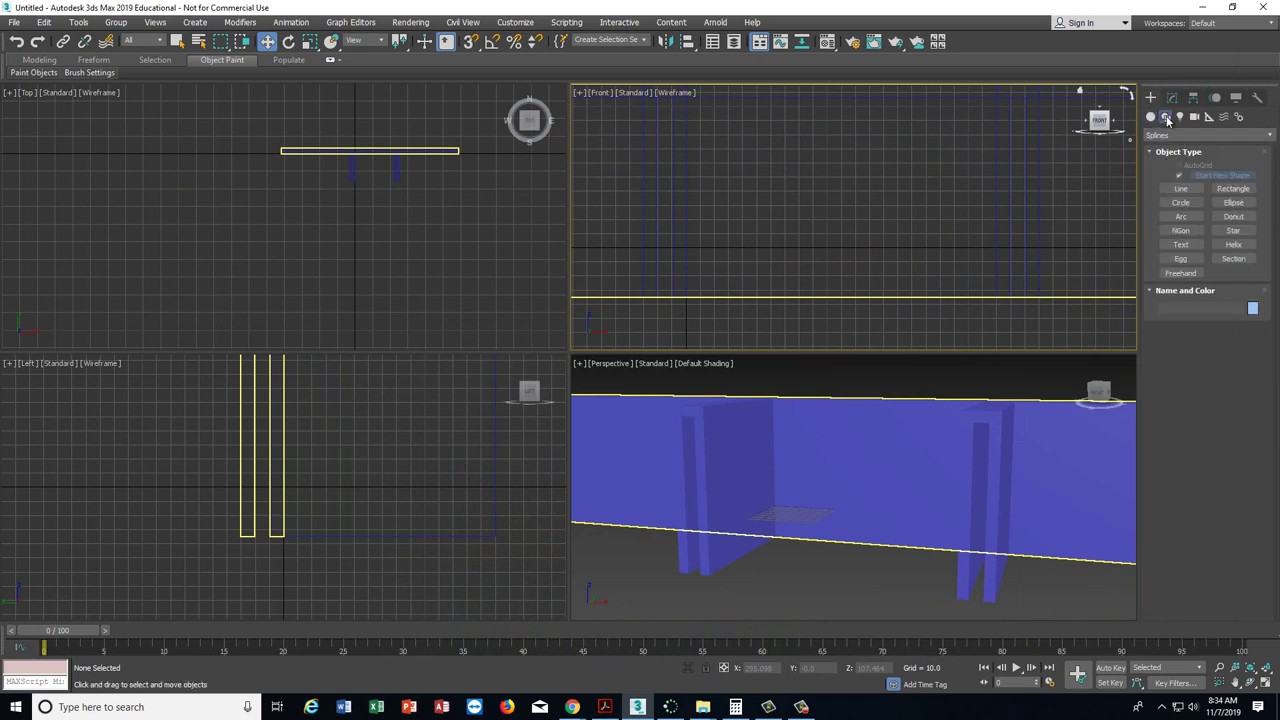
pyautogui.click(1183, 189)
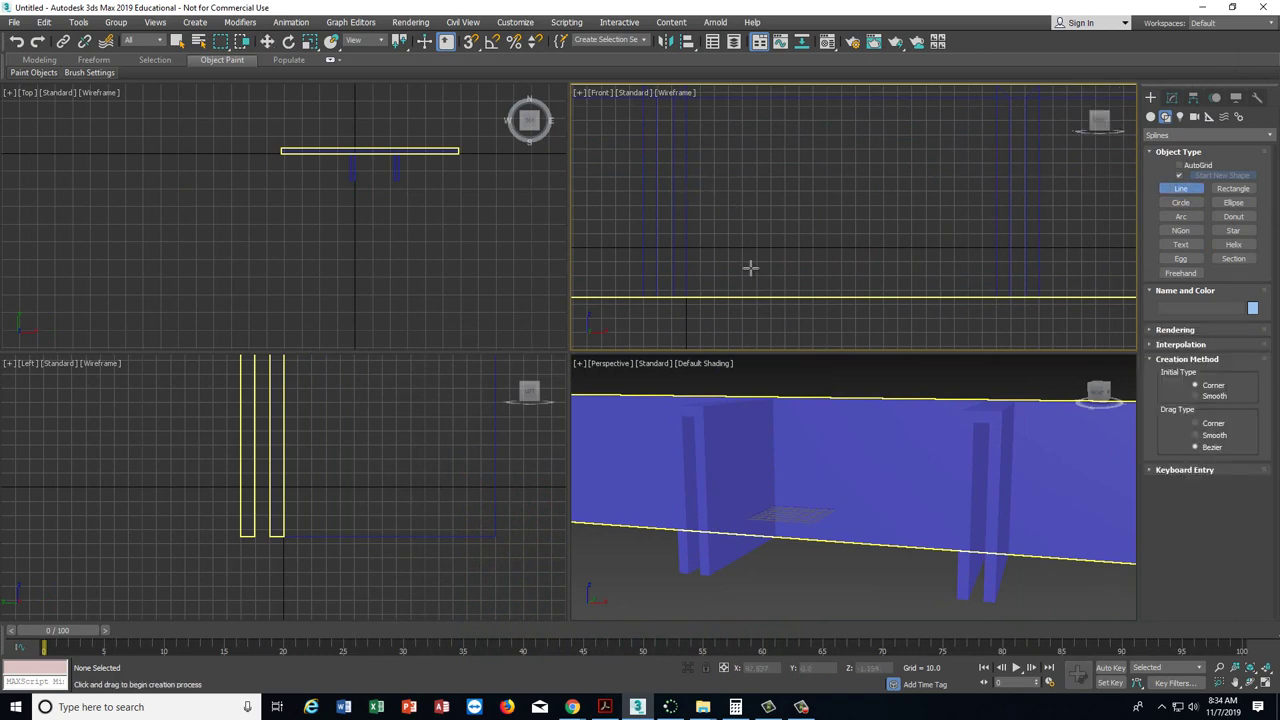
pyautogui.click(1267, 684)
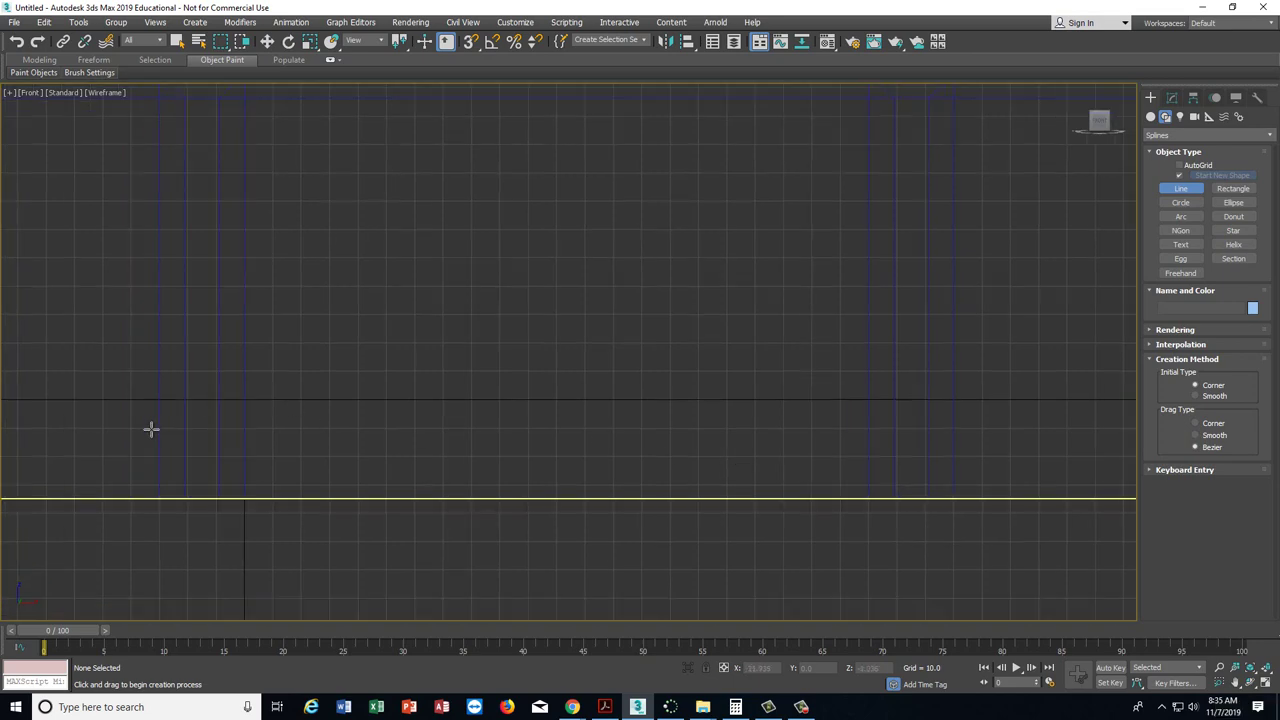
pyautogui.scroll(-2, 377, 425)
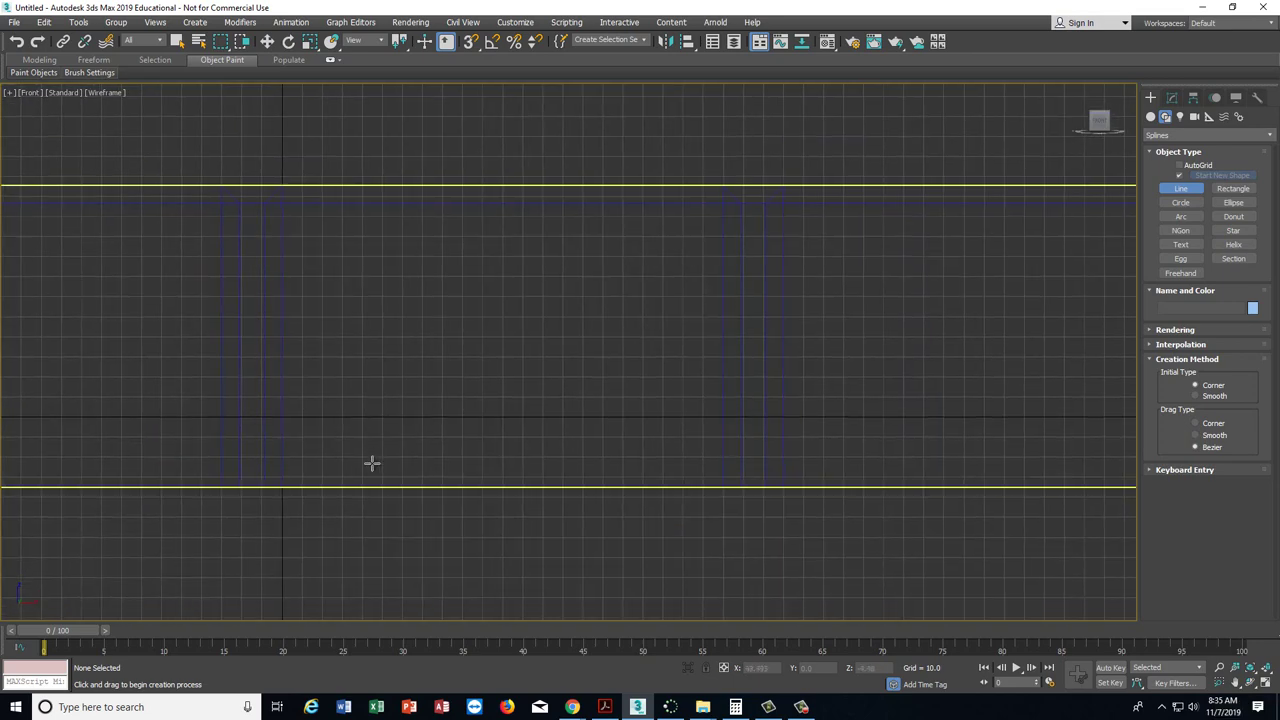
pyautogui.click(604, 707)
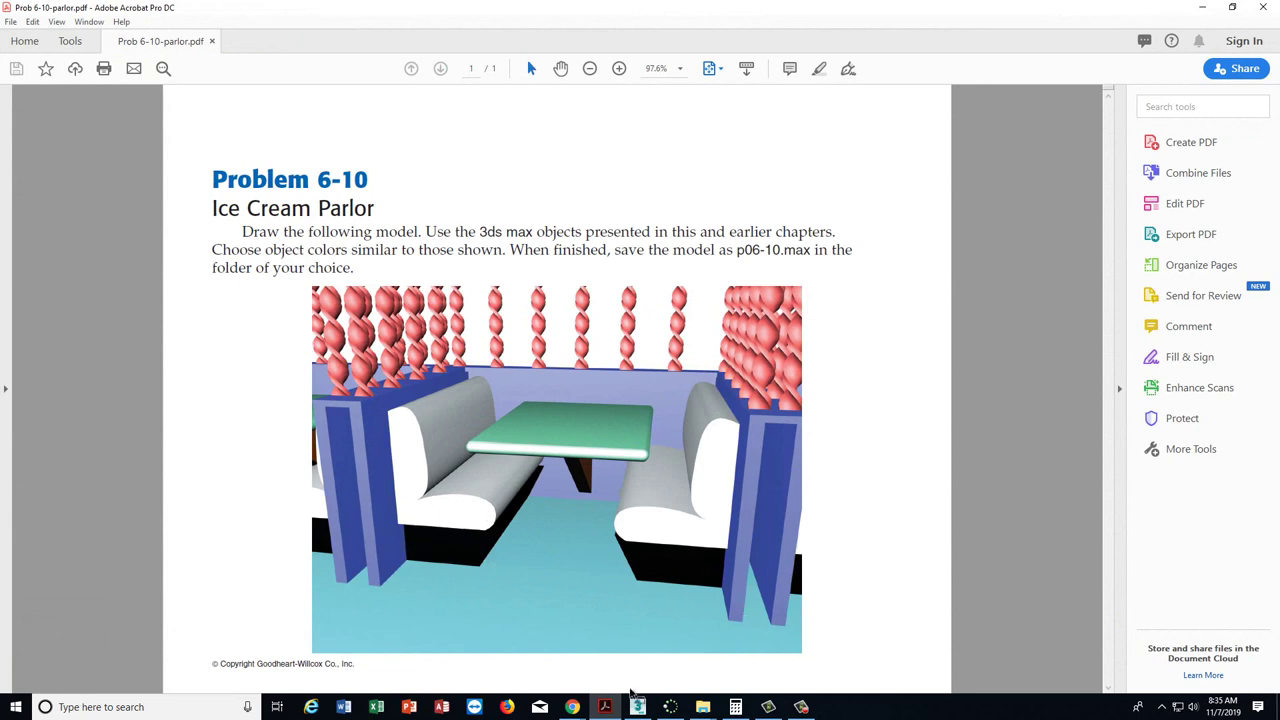
pyautogui.click(637, 707)
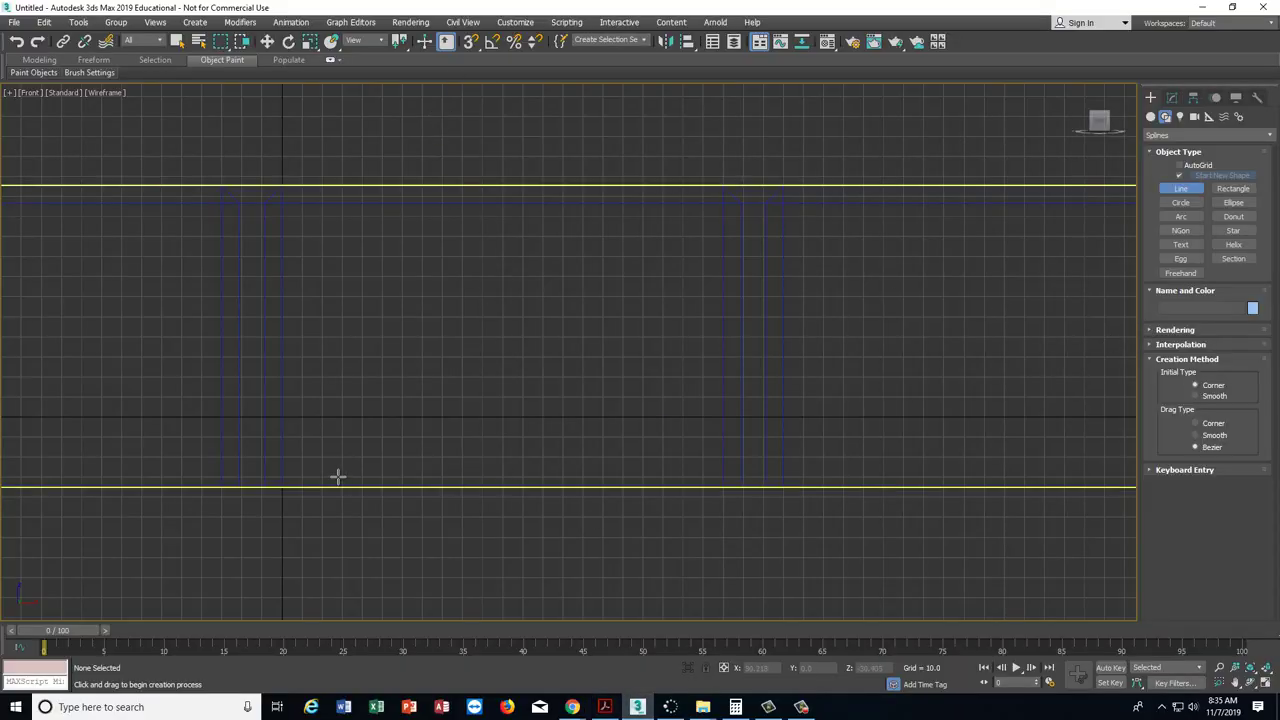
pyautogui.click(286, 486)
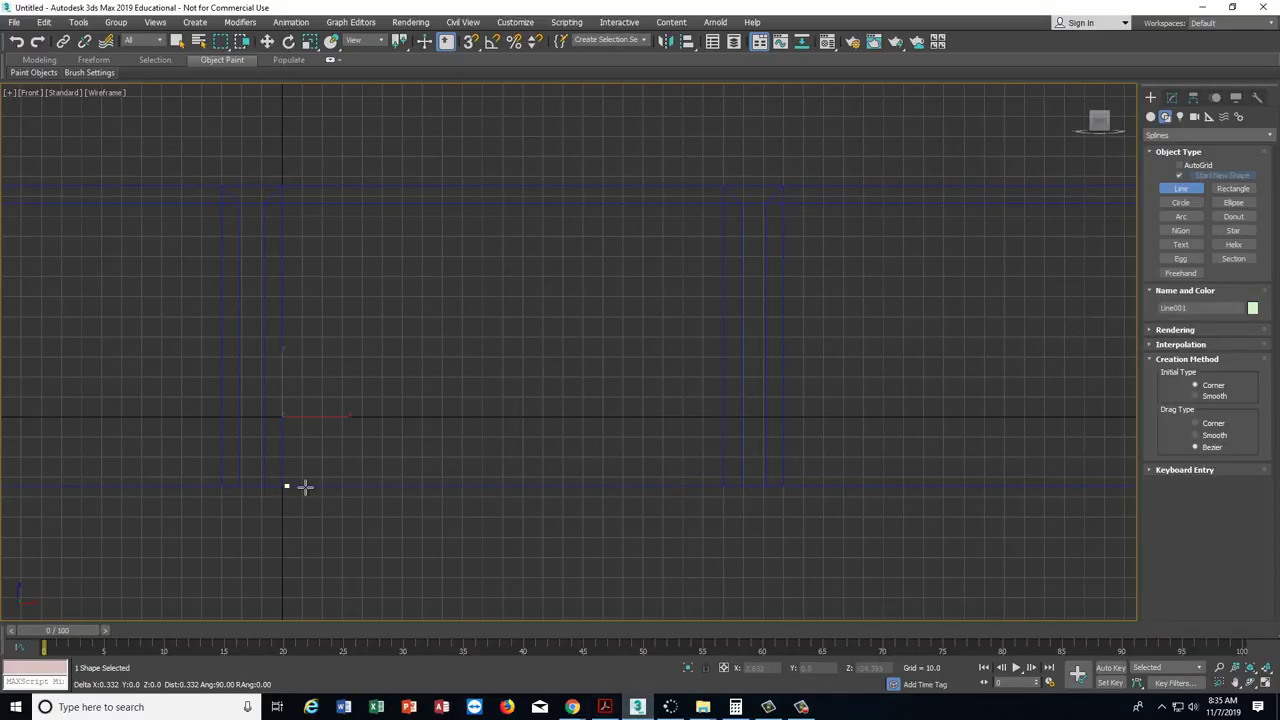
pyautogui.click(385, 486)
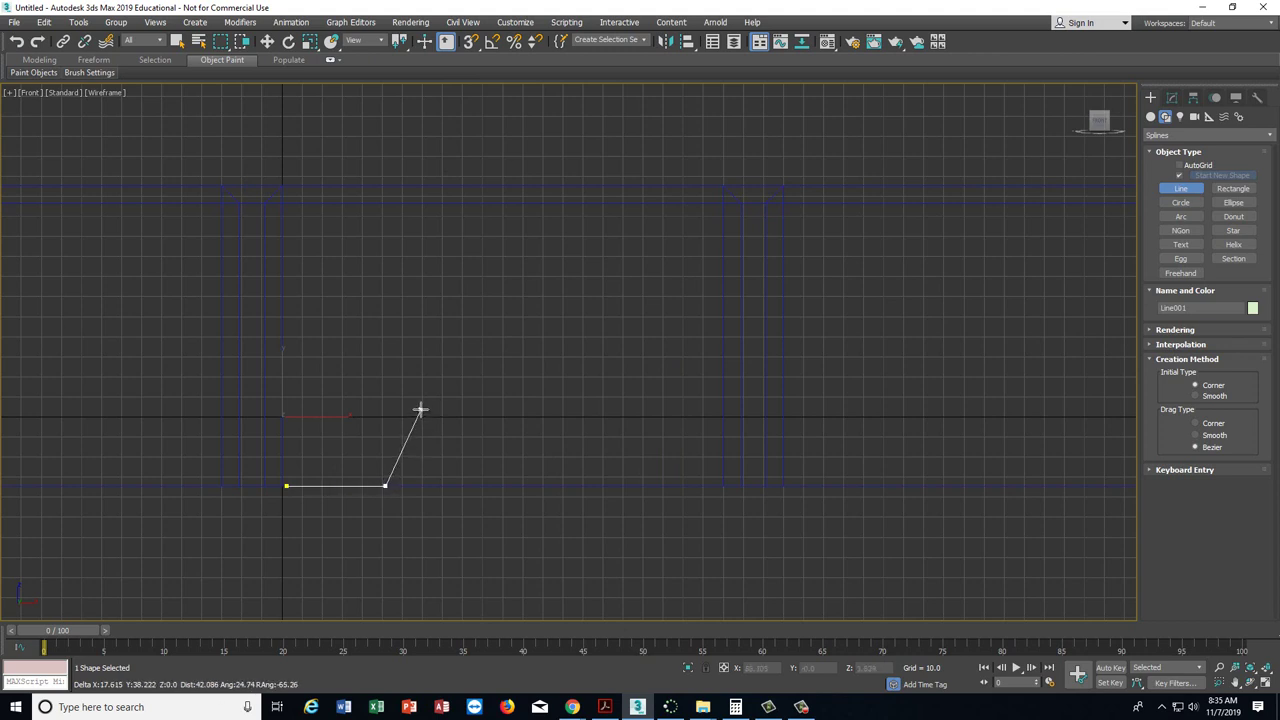
pyautogui.click(409, 414)
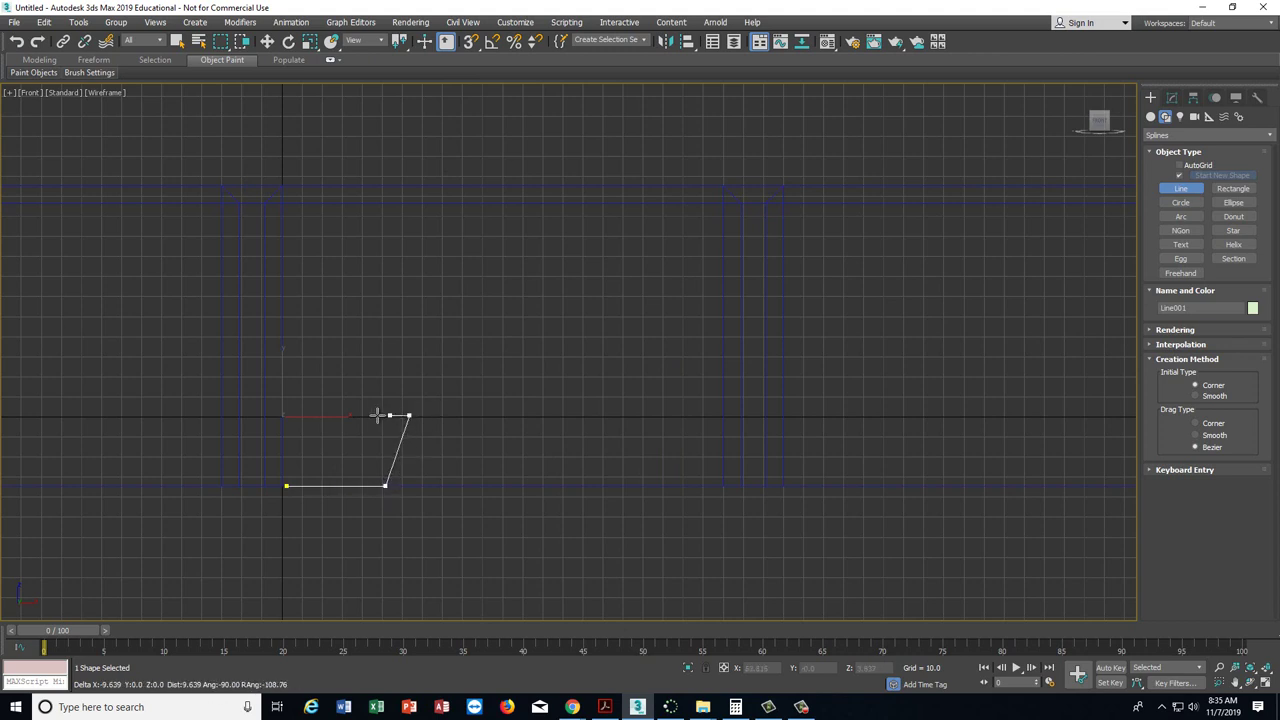
pyautogui.click(284, 414)
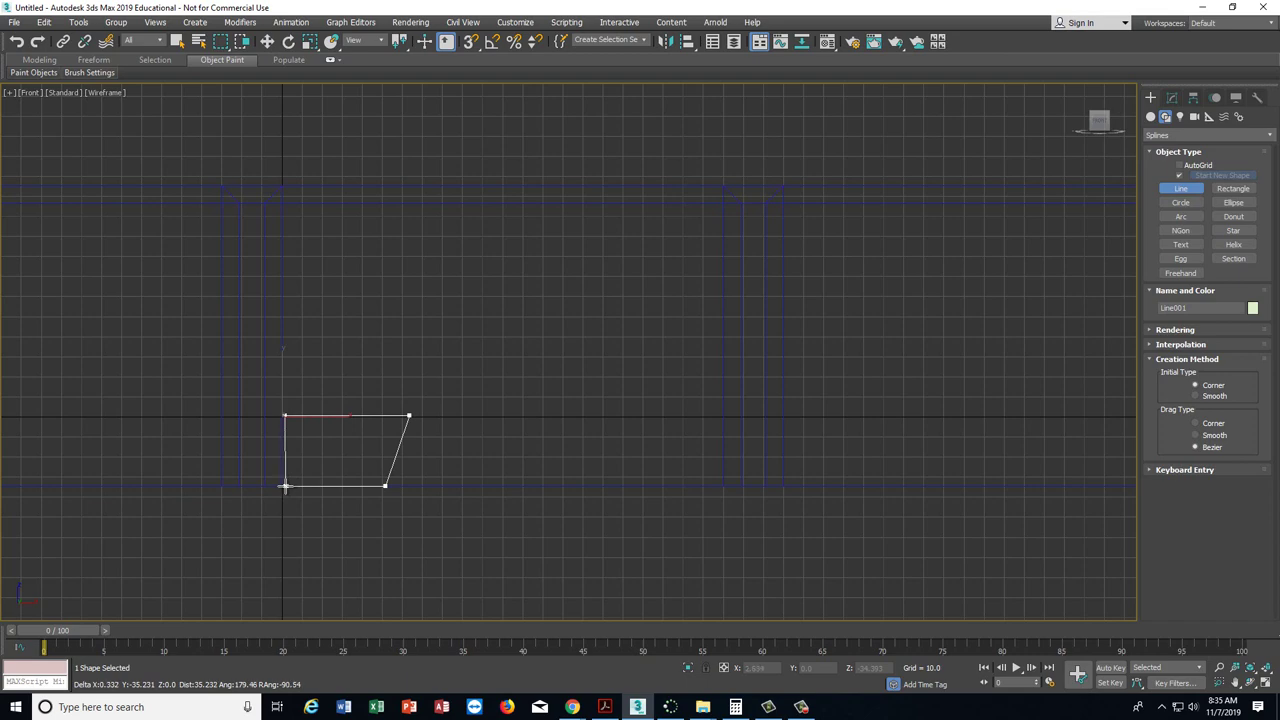
pyautogui.click(285, 486)
pyautogui.click(616, 395)
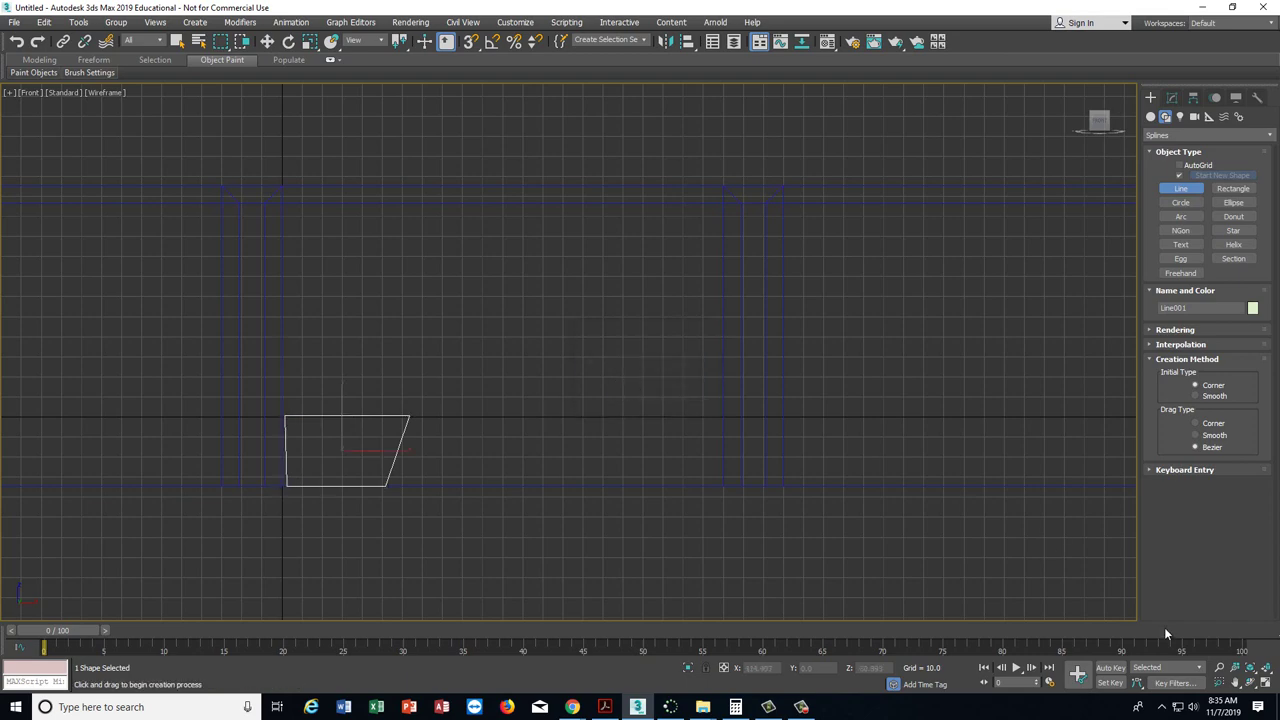
# - Extrude the bench base profile by 150 so it runs along the left partition's length
pyautogui.click(1266, 683)
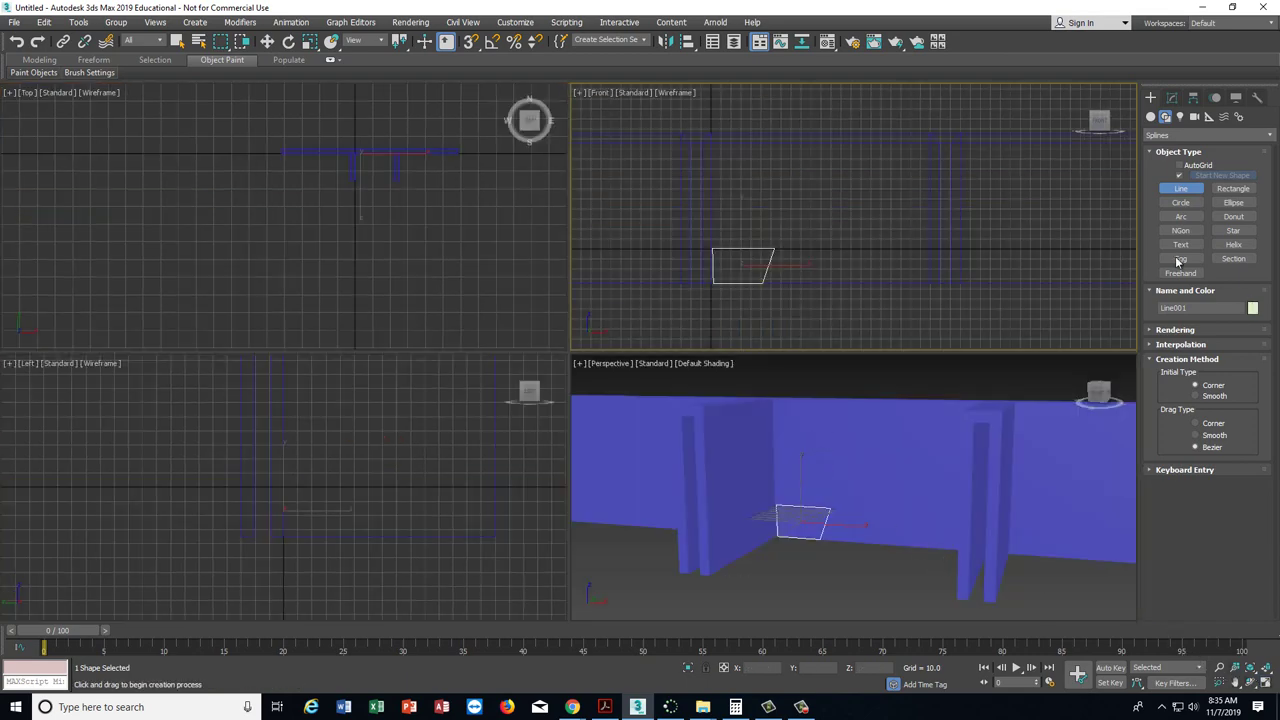
pyautogui.click(1173, 98)
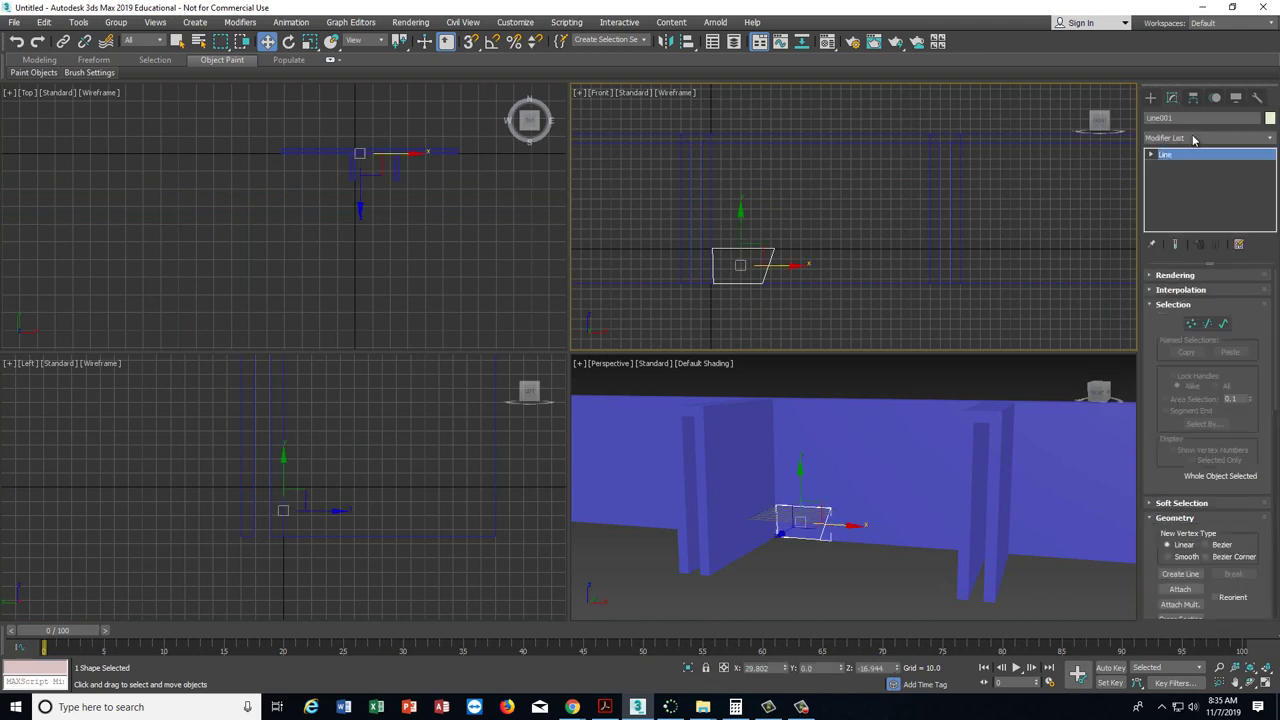
pyautogui.click(1193, 140)
pyautogui.scroll(-2, 1210, 617)
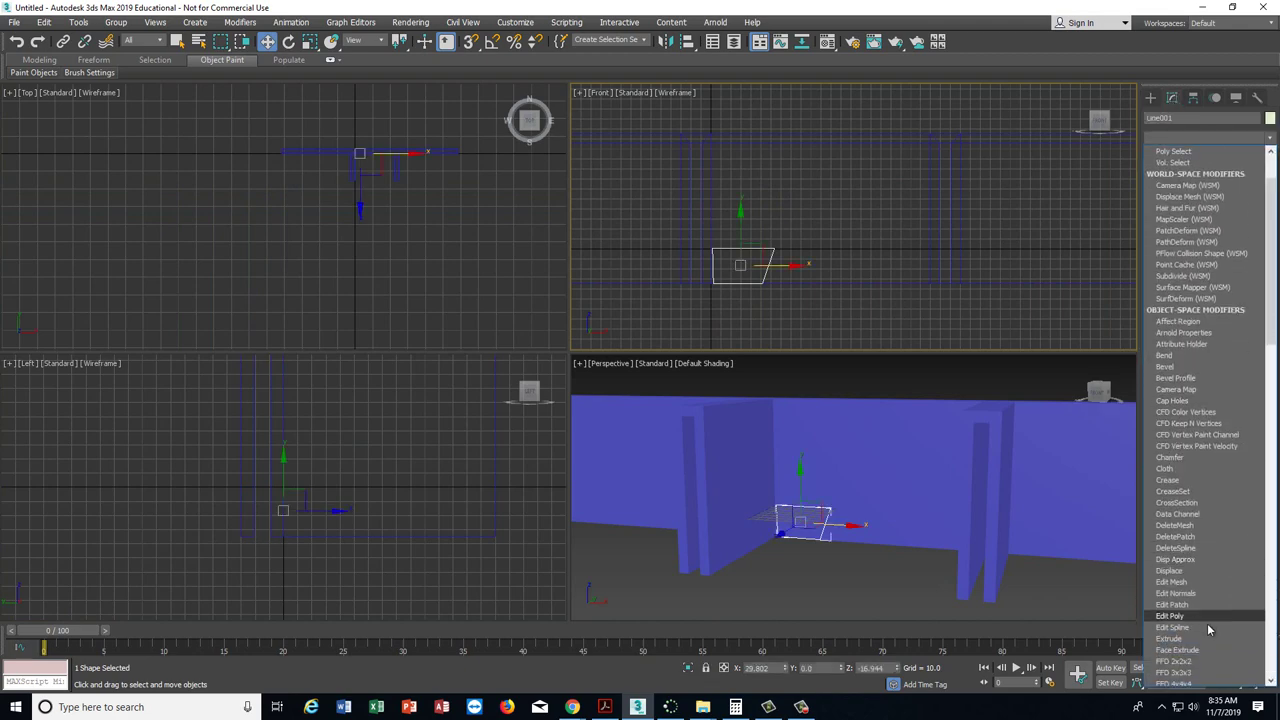
pyautogui.click(1200, 638)
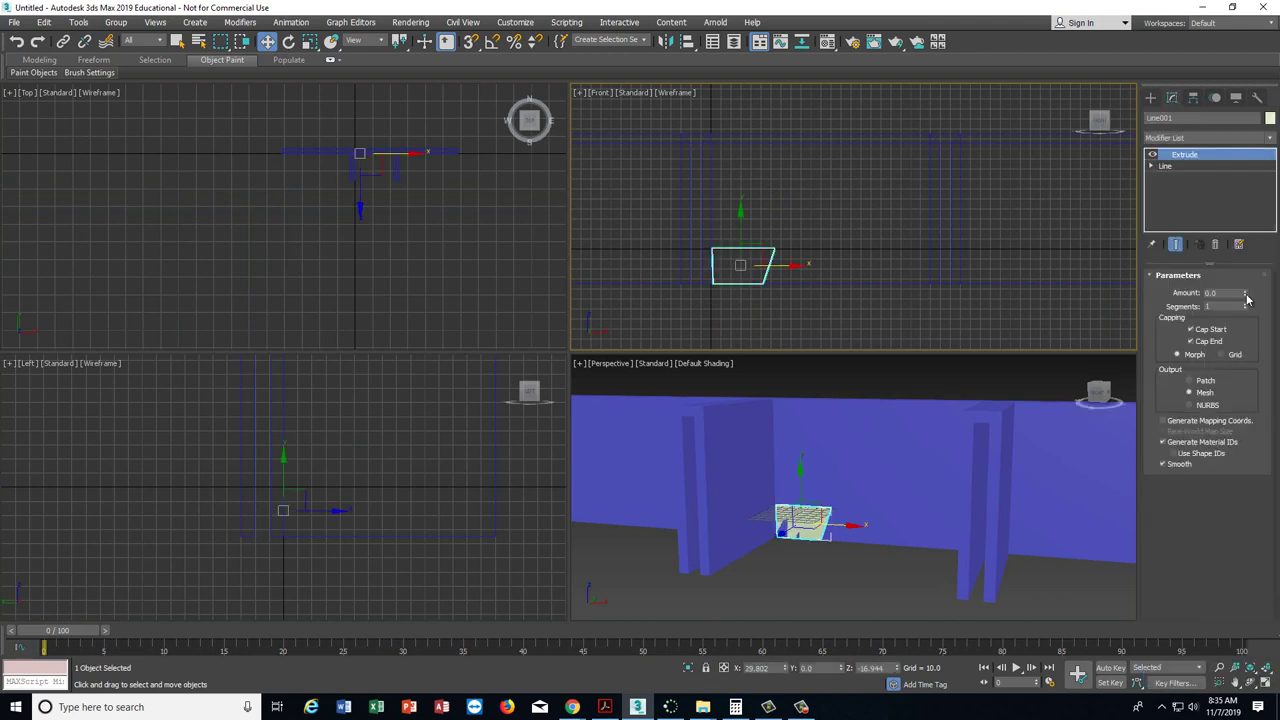
pyautogui.moveTo(1245, 295); pyautogui.dragTo(1245, 295)
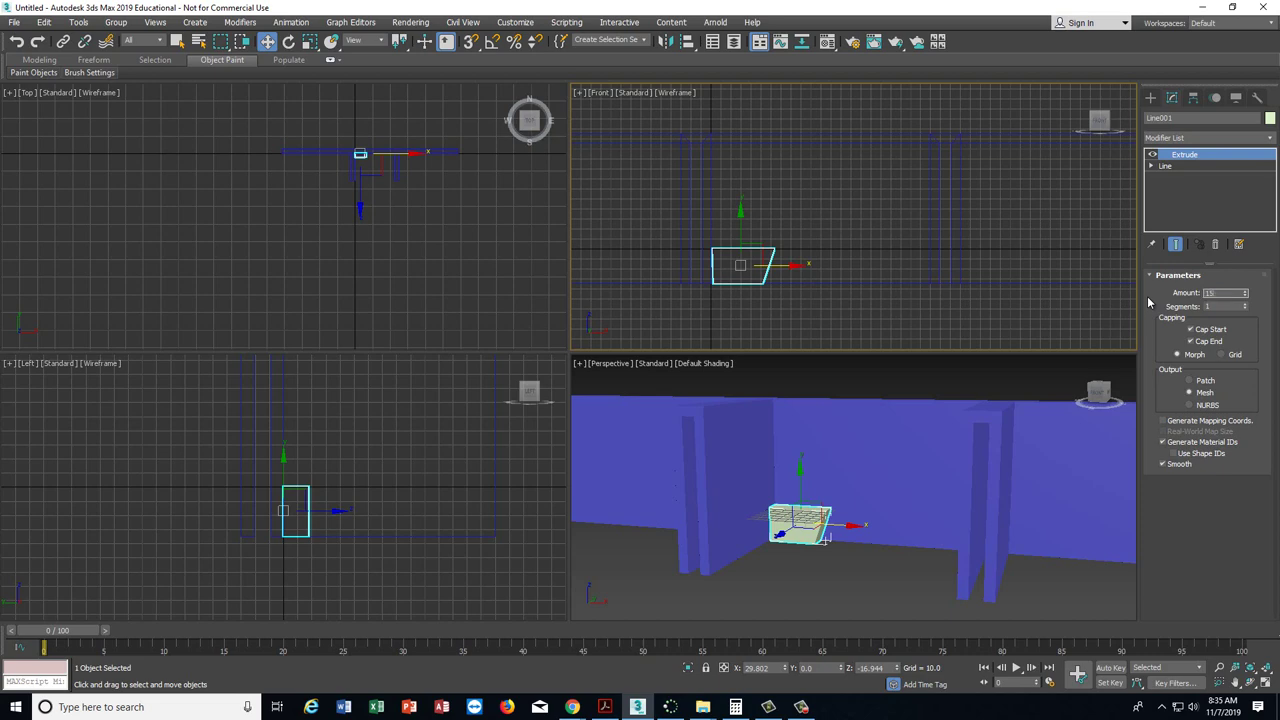
pyautogui.write('150')
pyautogui.press('Return')
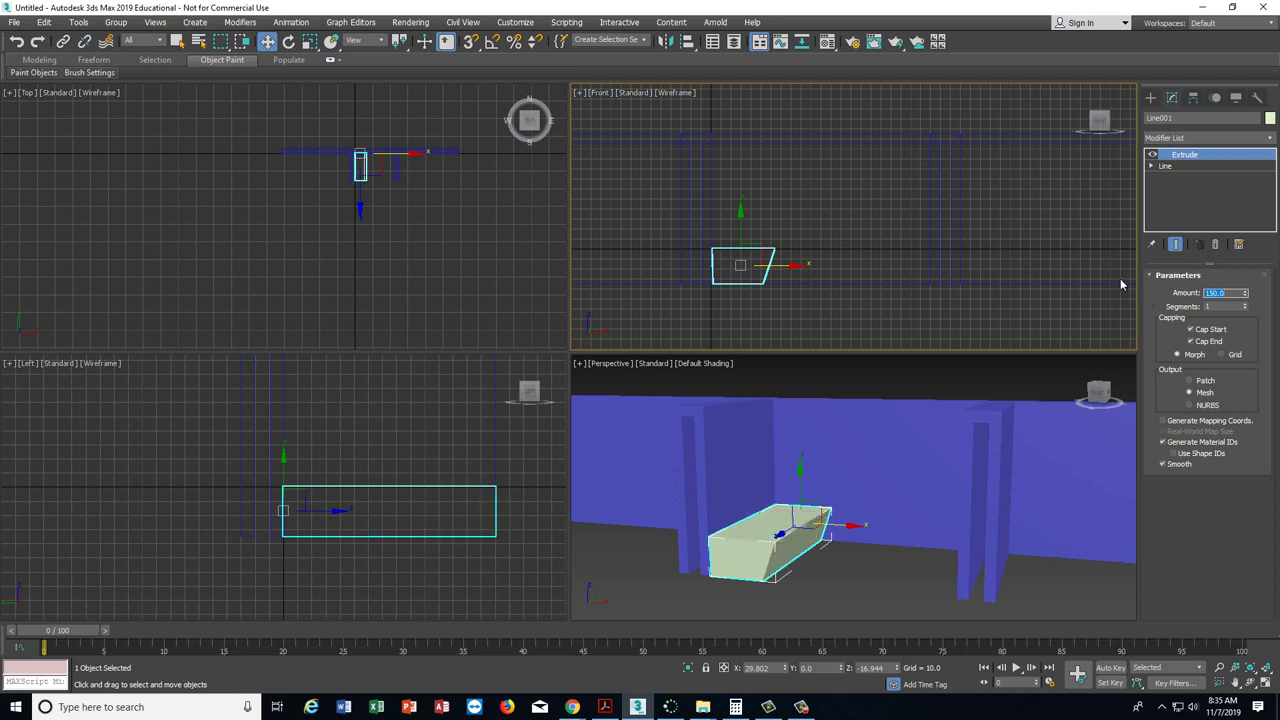
# - Change the extruded bench base's object color to black
pyautogui.scroll(5, 346, 234)
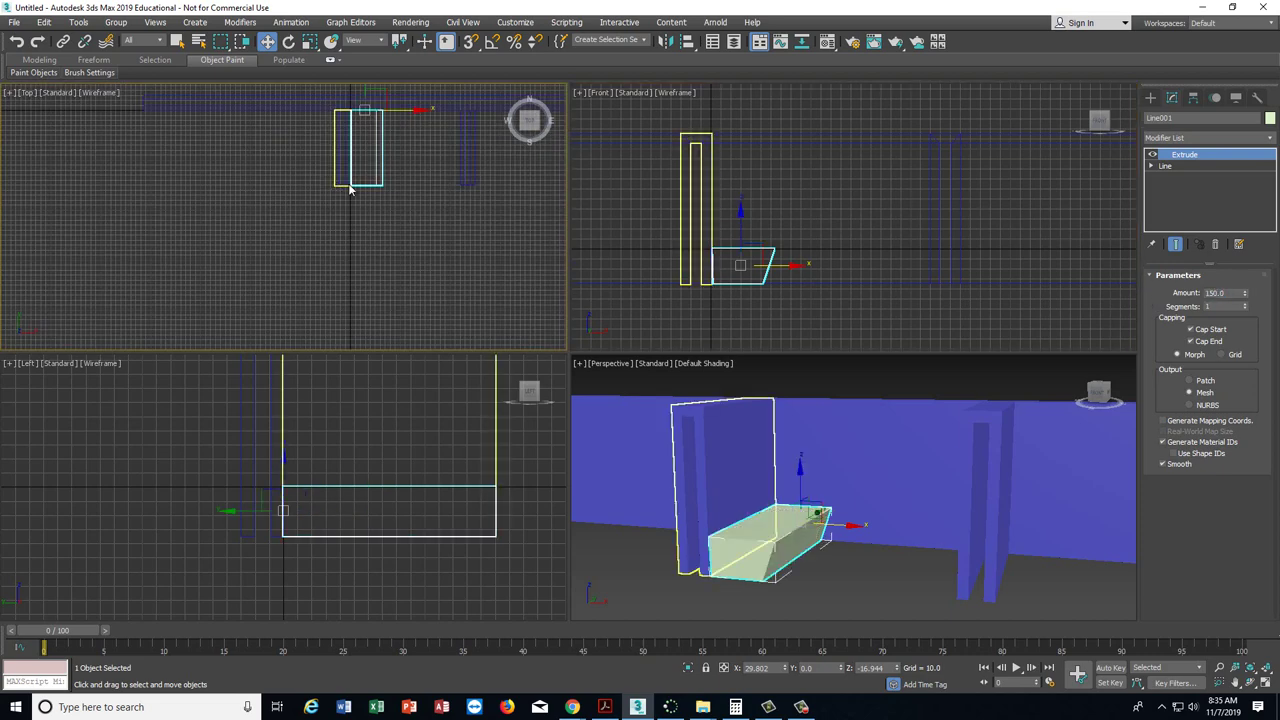
pyautogui.moveTo(346, 234); pyautogui.dragTo(322, 248, button='middle')
pyautogui.click(692, 498)
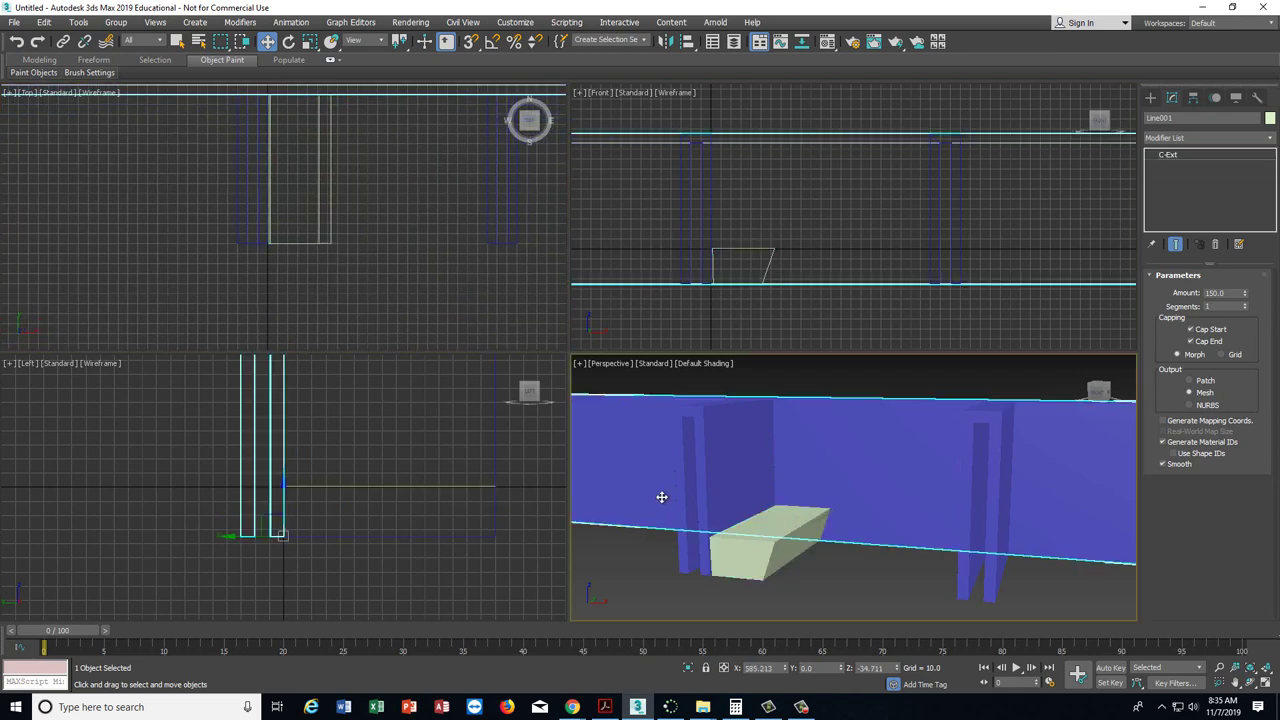
pyautogui.click(745, 562)
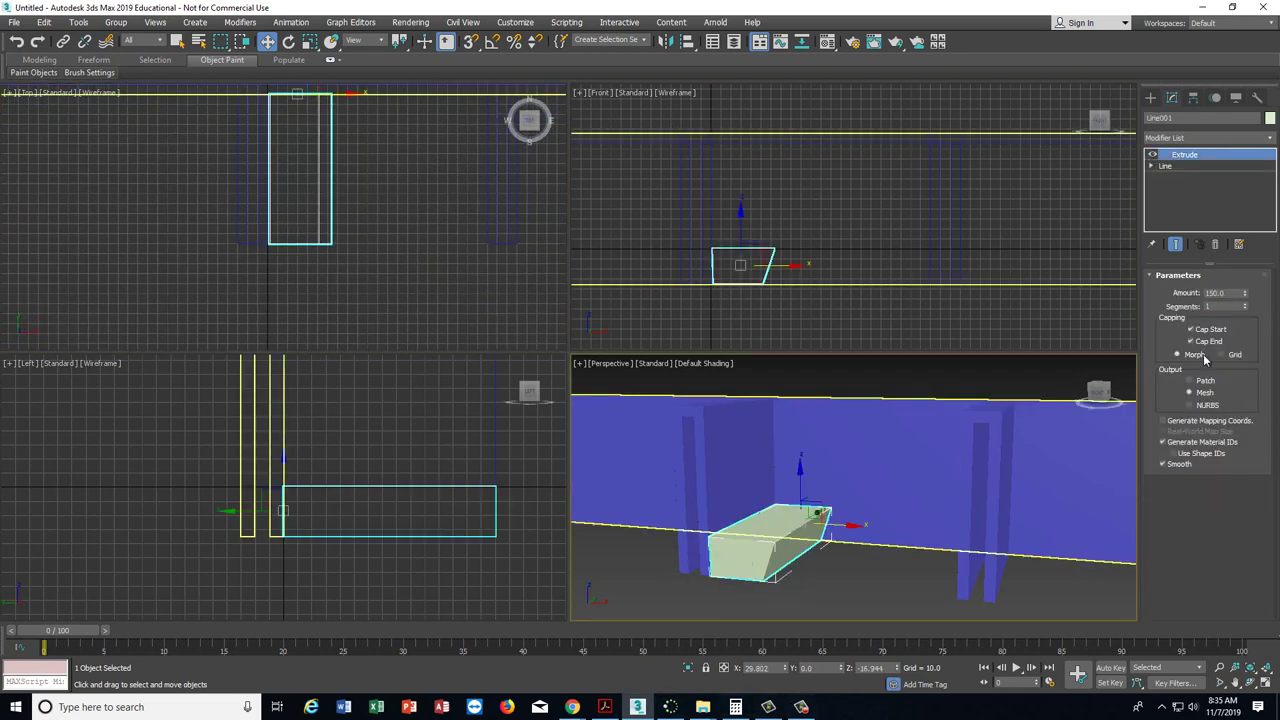
pyautogui.click(1269, 118)
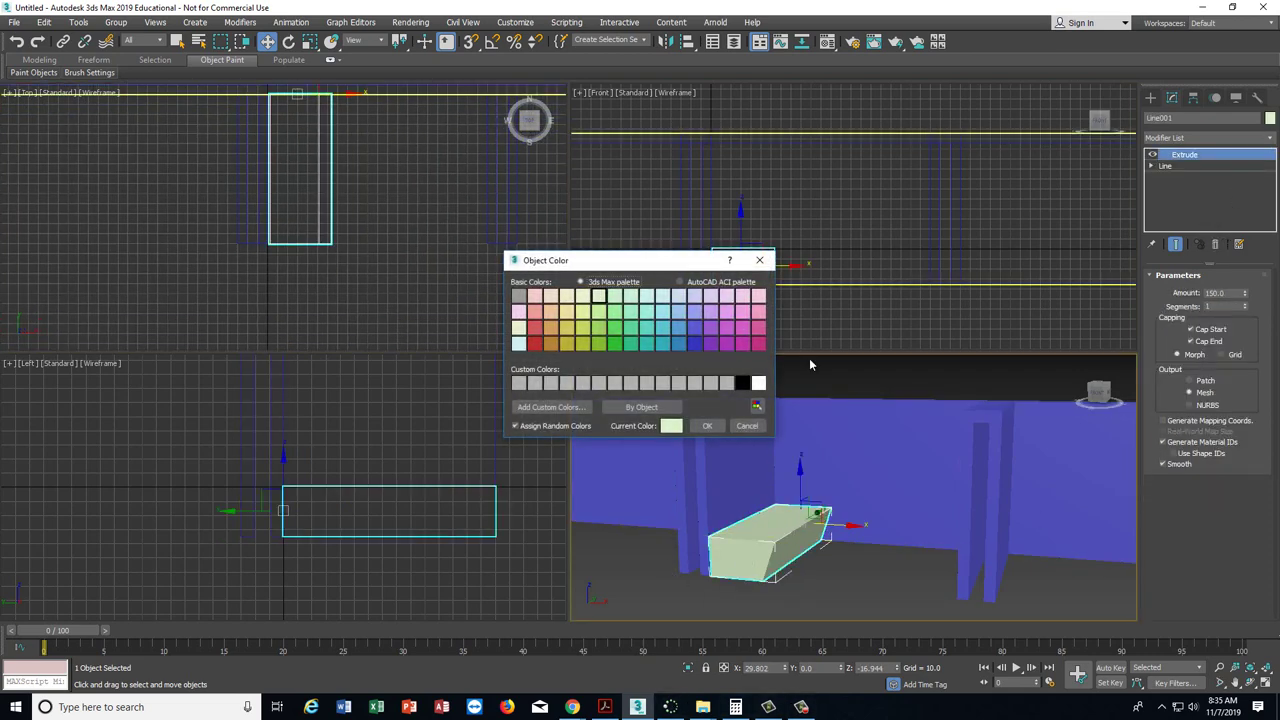
pyautogui.click(741, 383)
pyautogui.click(707, 425)
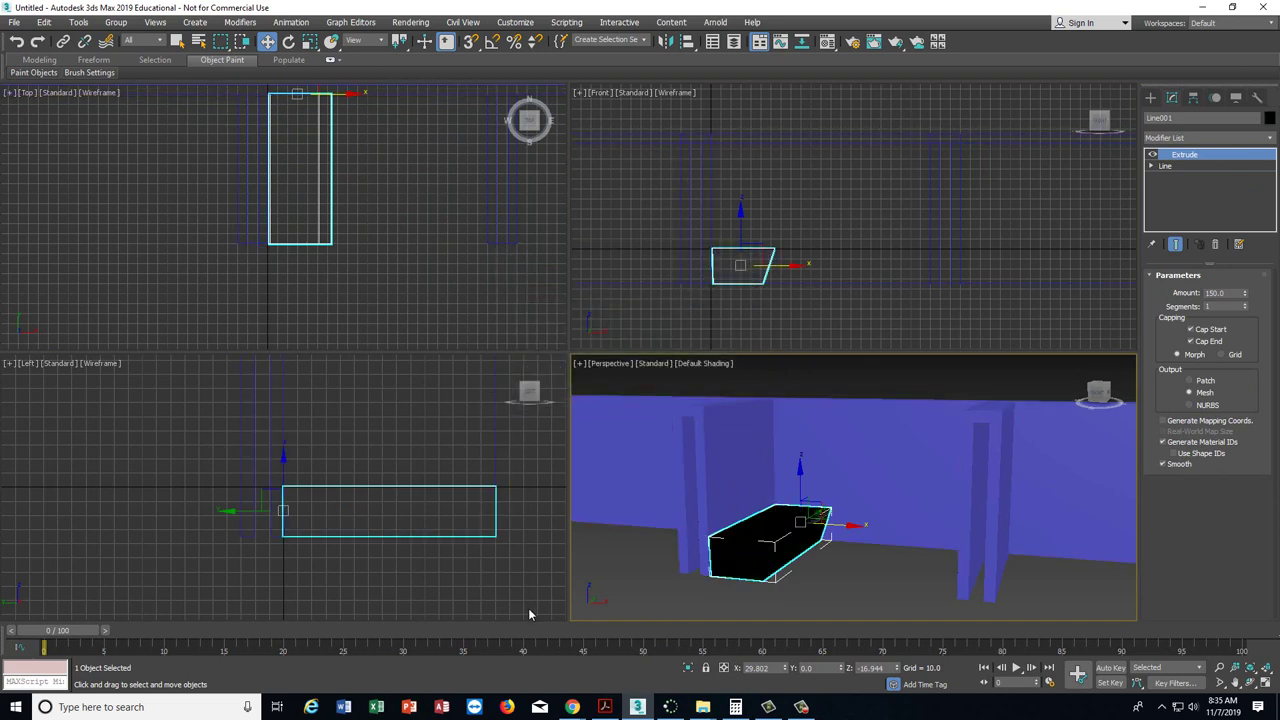
pyautogui.click(604, 707)
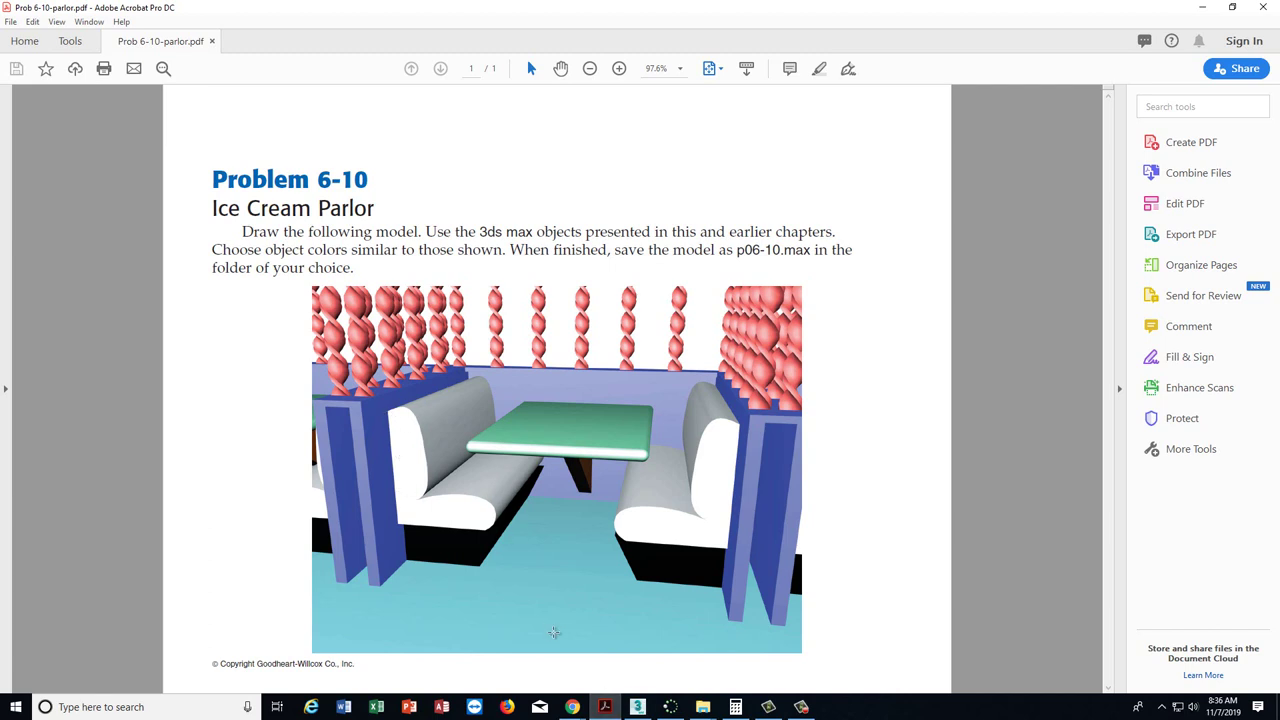
pyautogui.click(638, 707)
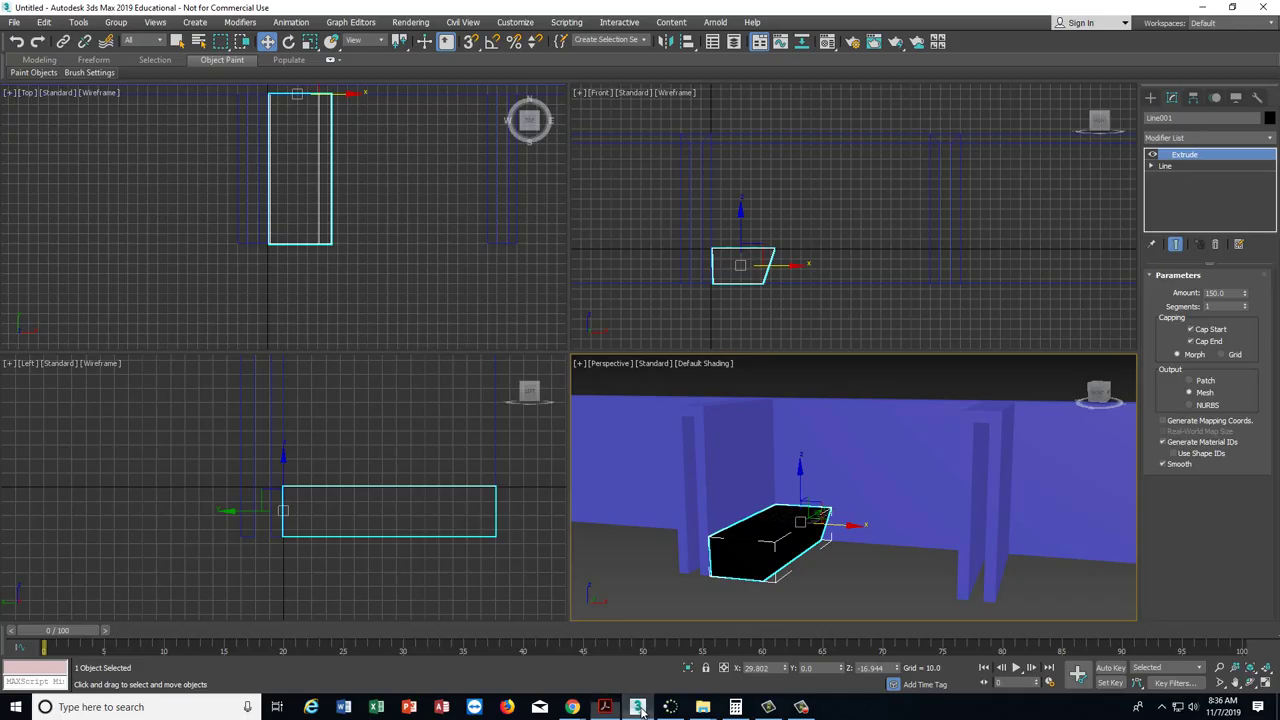
pyautogui.click(1150, 97)
pyautogui.click(1180, 188)
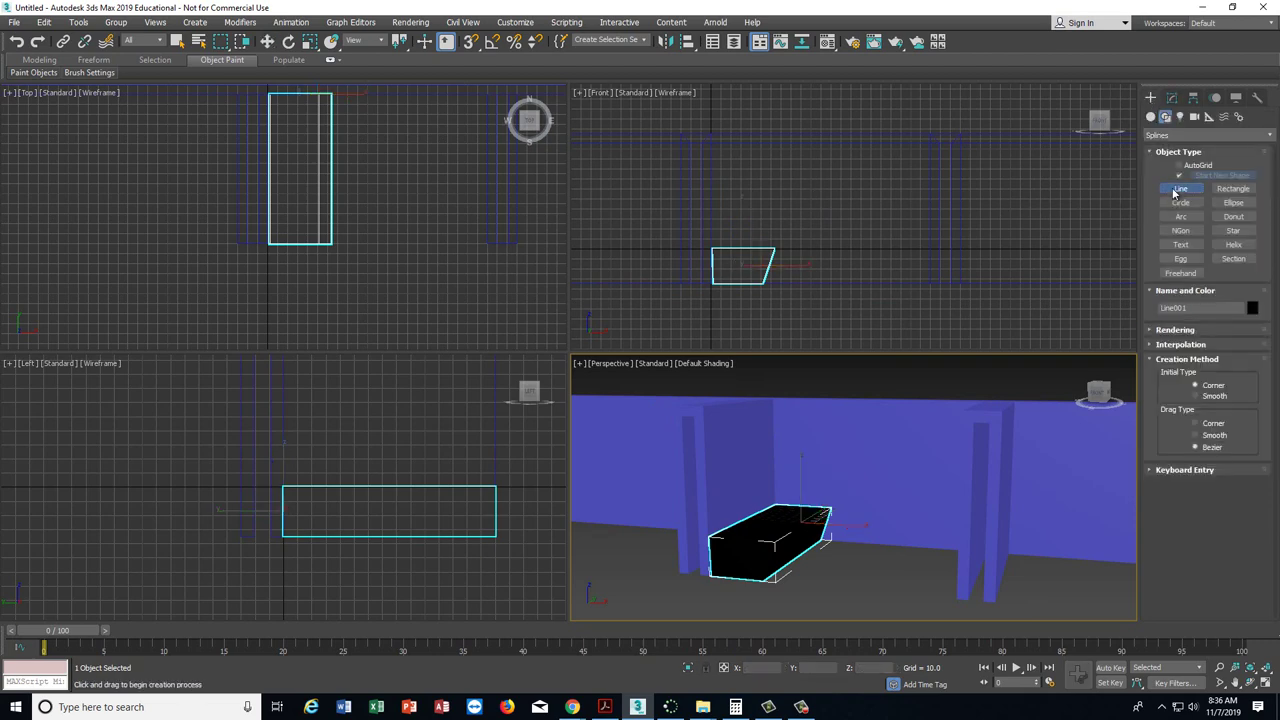
pyautogui.click(1265, 684)
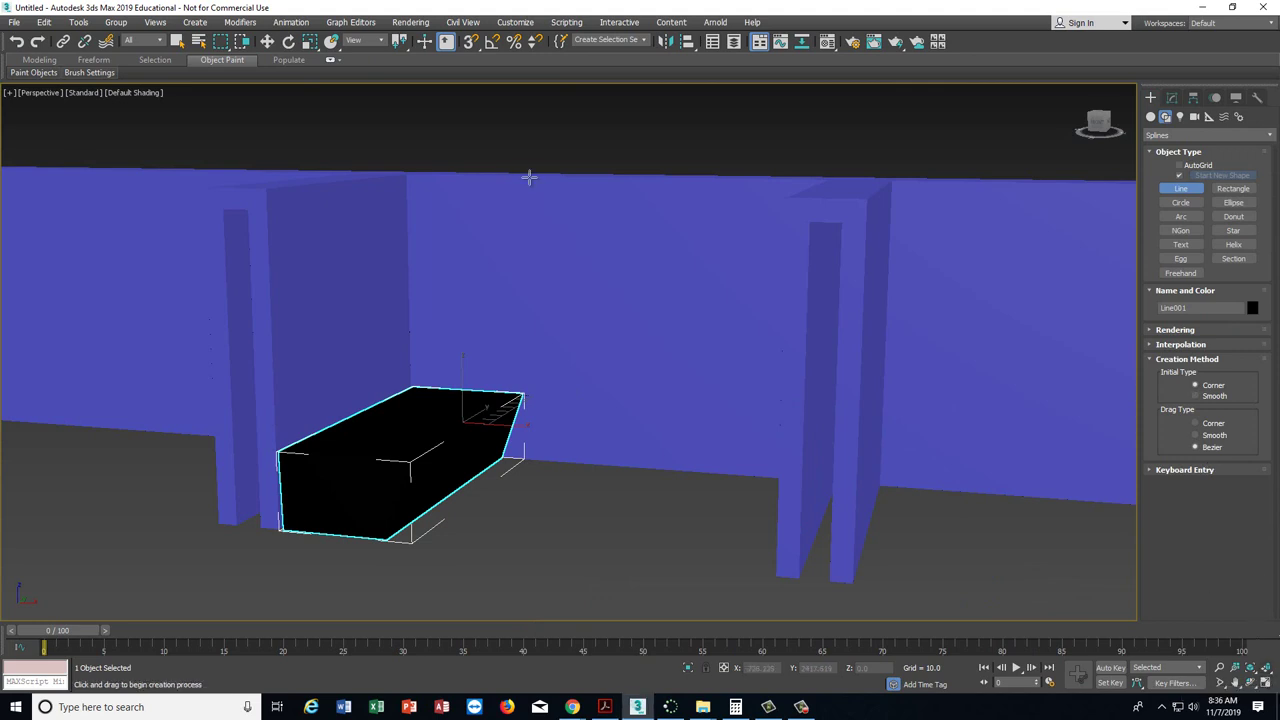
pyautogui.click(1267, 684)
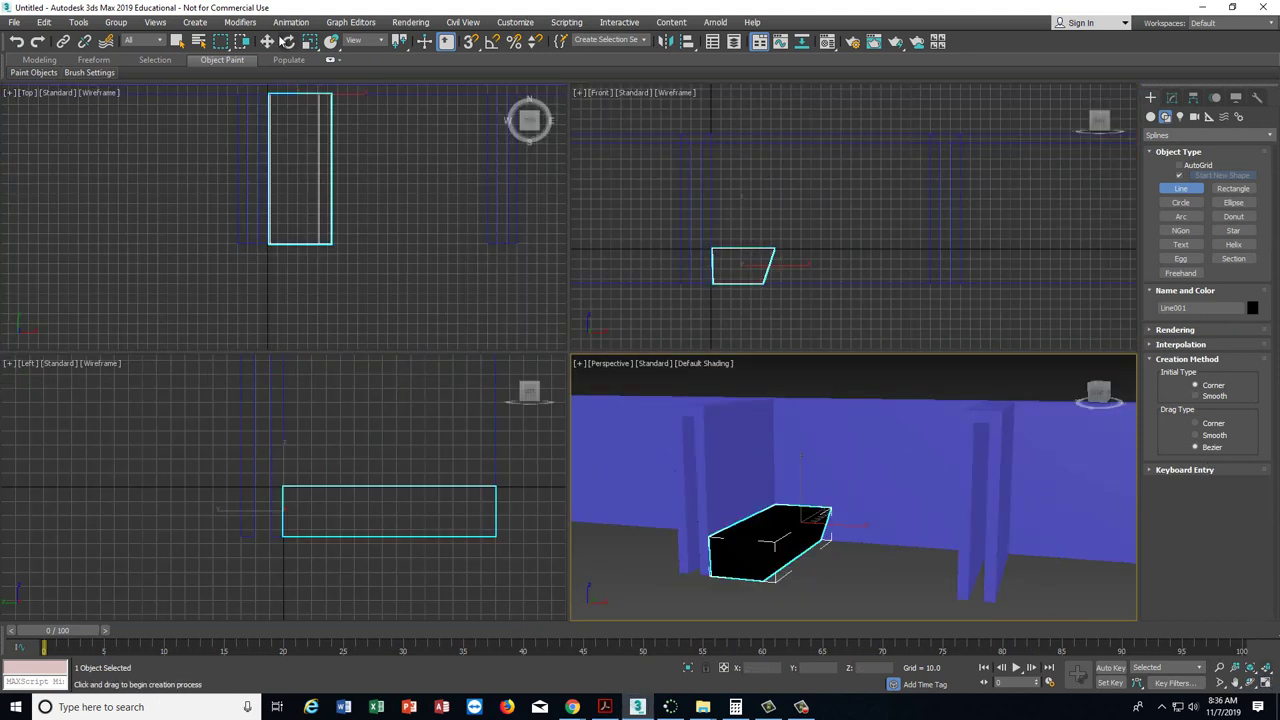
pyautogui.click(177, 42)
# - Draw a closed L-shaped seat profile on the bench base in the Front view, about 60 units wide underneath, with rounded seat front and backrest top
pyautogui.click(867, 191)
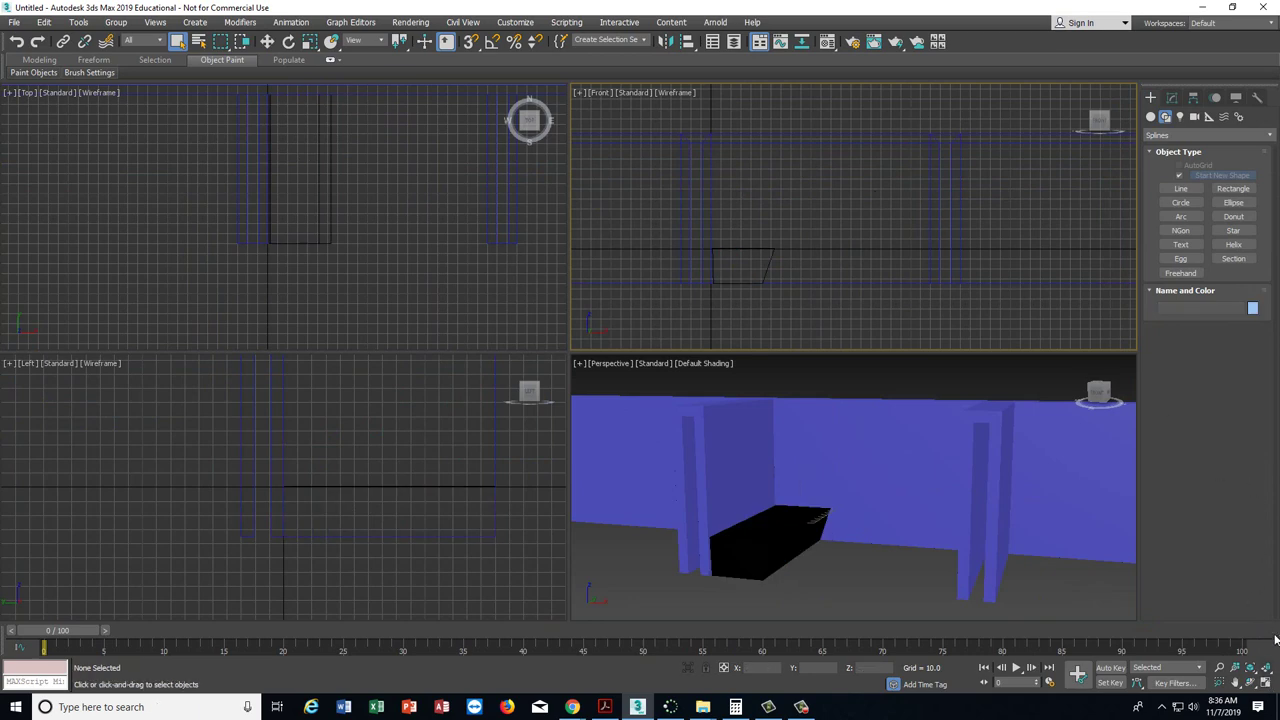
pyautogui.click(1264, 684)
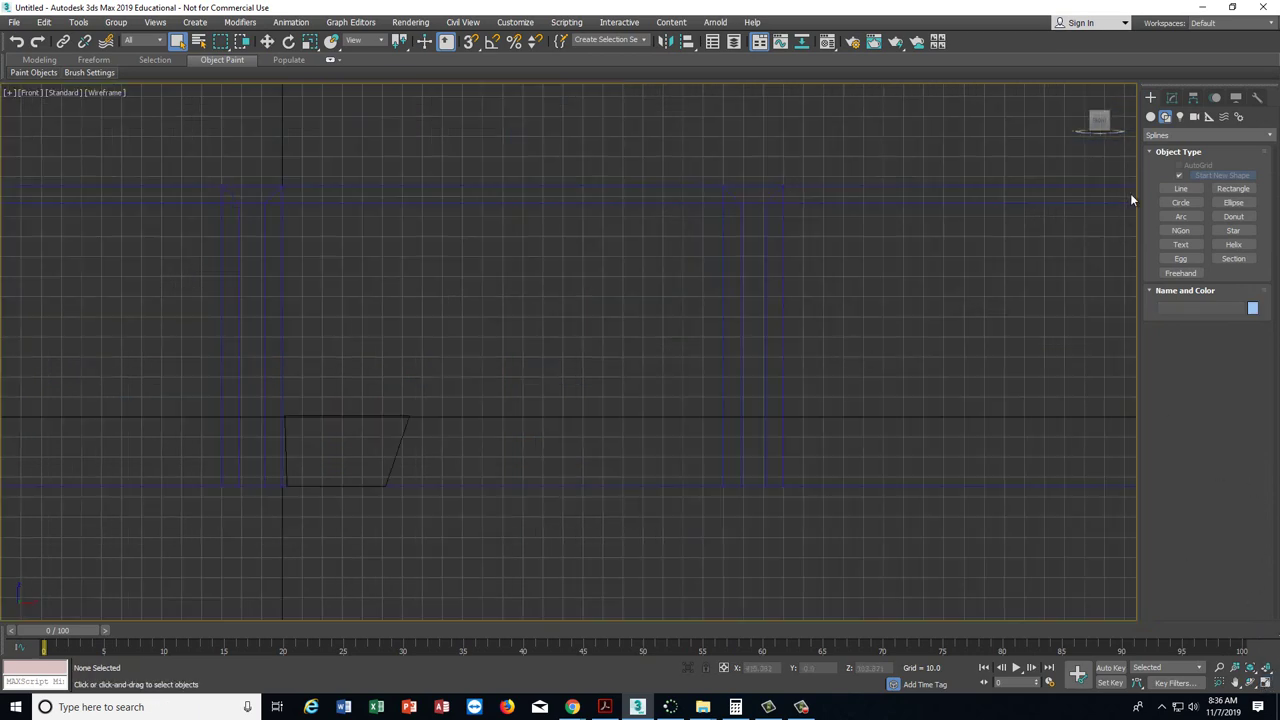
pyautogui.click(1180, 188)
pyautogui.moveTo(354, 403); pyautogui.dragTo(337, 366, button='middle')
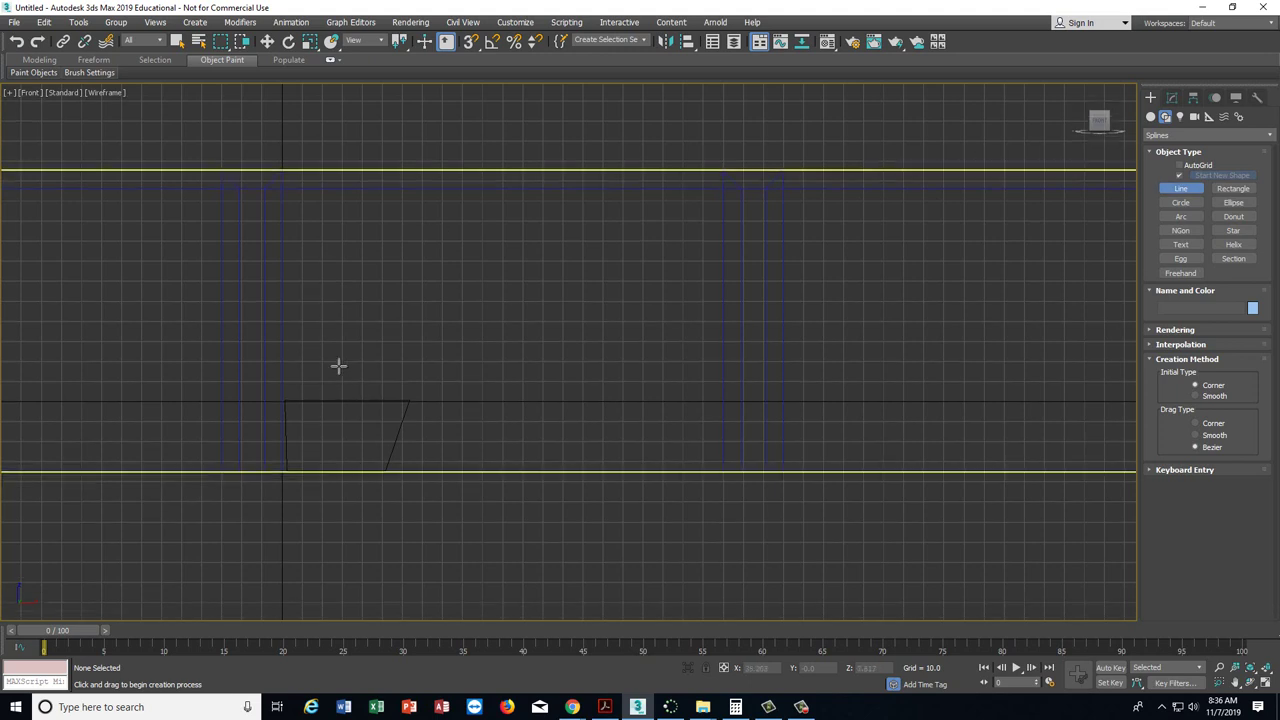
pyautogui.click(287, 398)
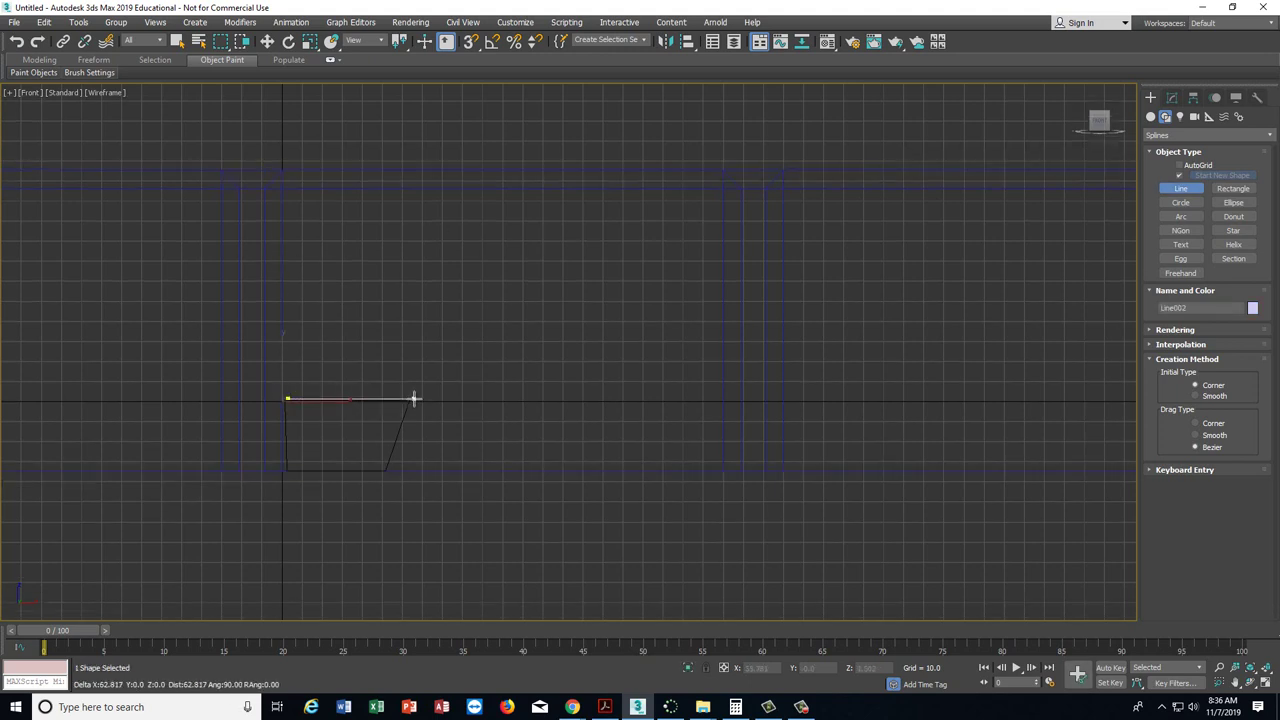
pyautogui.click(410, 399)
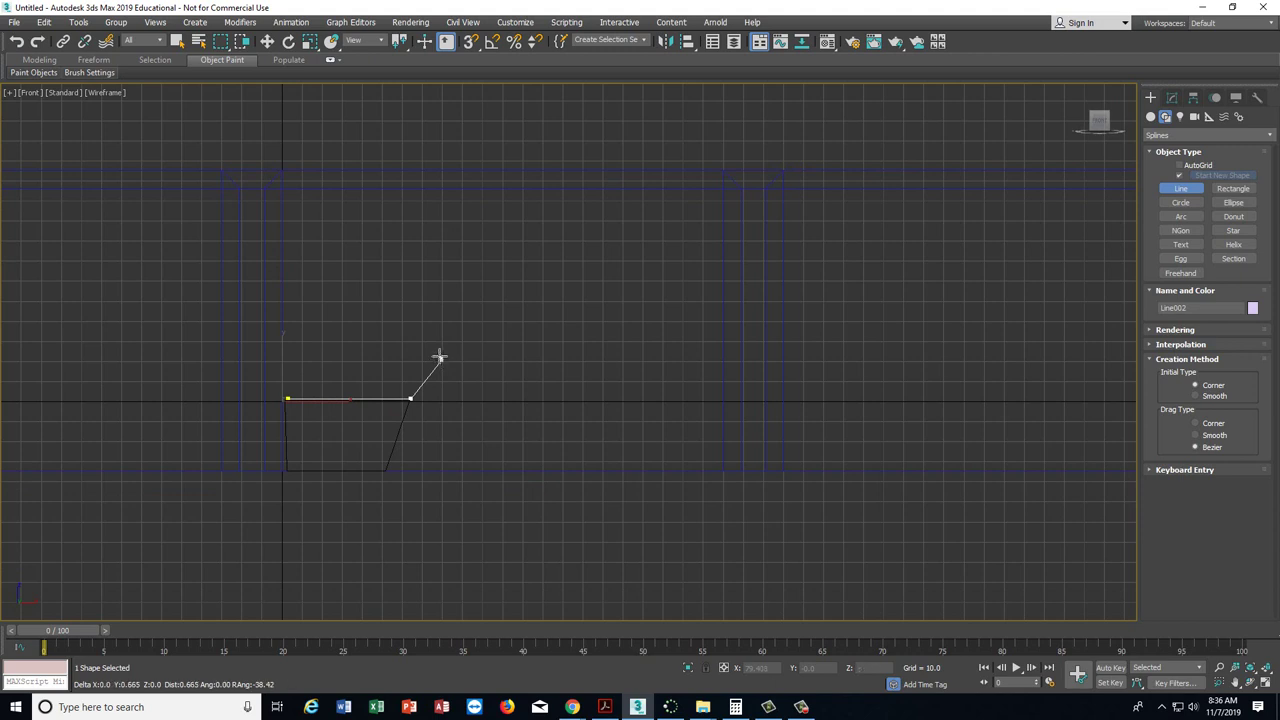
pyautogui.moveTo(441, 358); pyautogui.dragTo(429, 342)
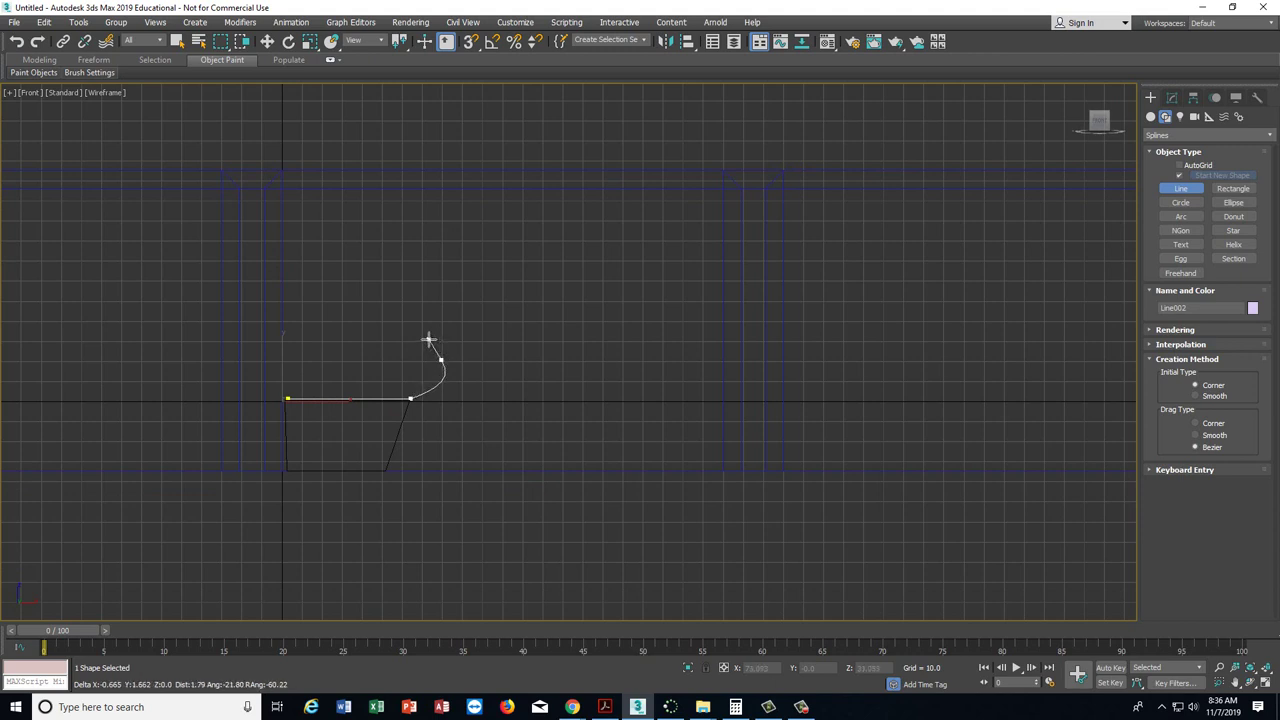
pyautogui.click(323, 352)
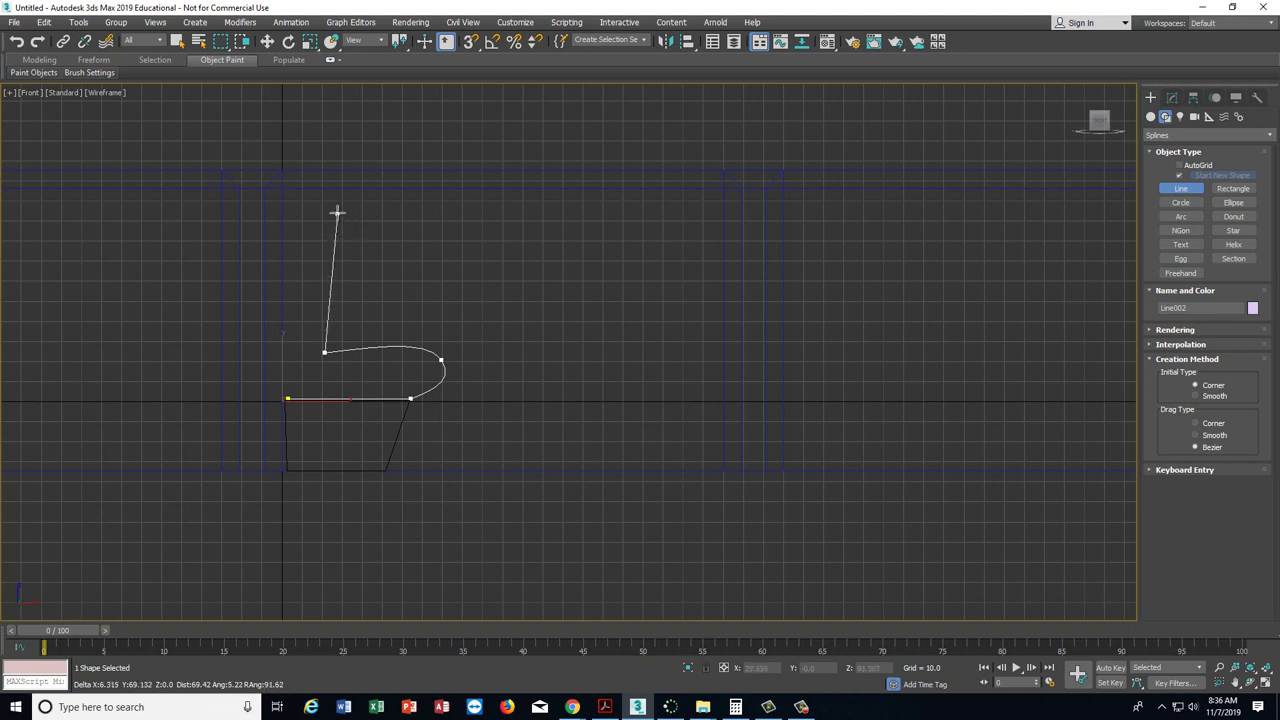
pyautogui.moveTo(337, 211); pyautogui.dragTo(285, 219)
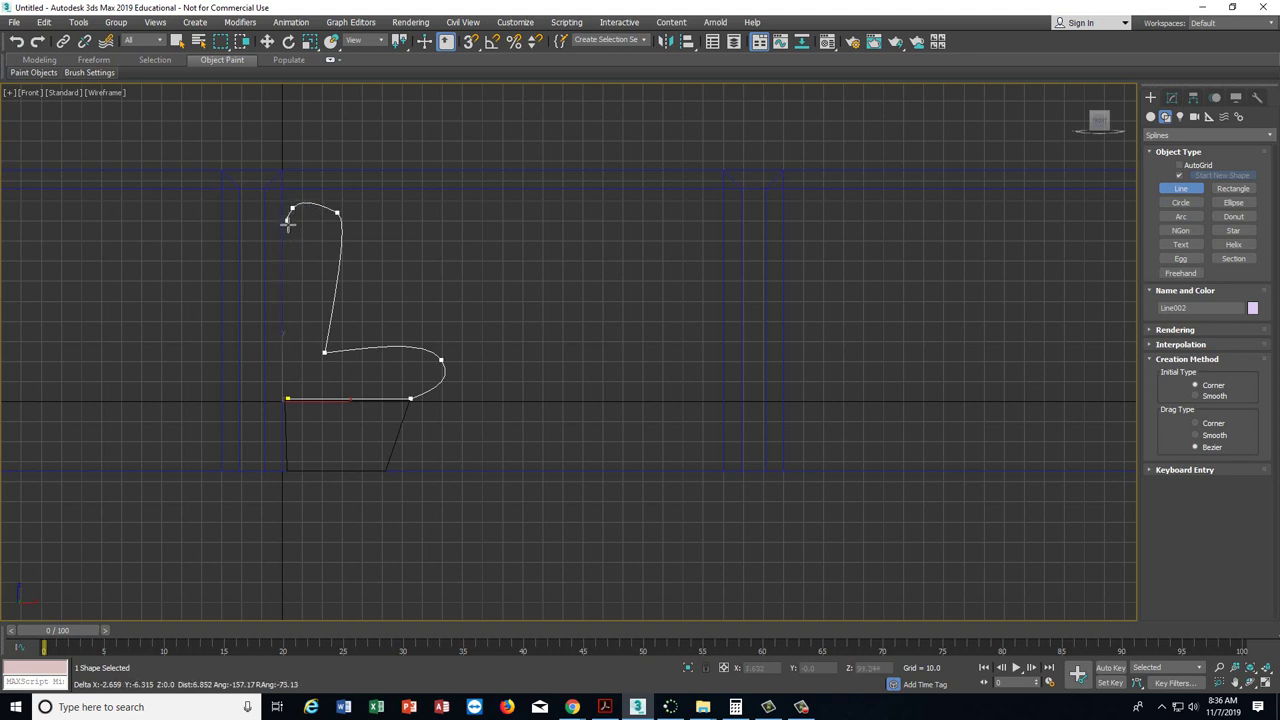
pyautogui.click(285, 238)
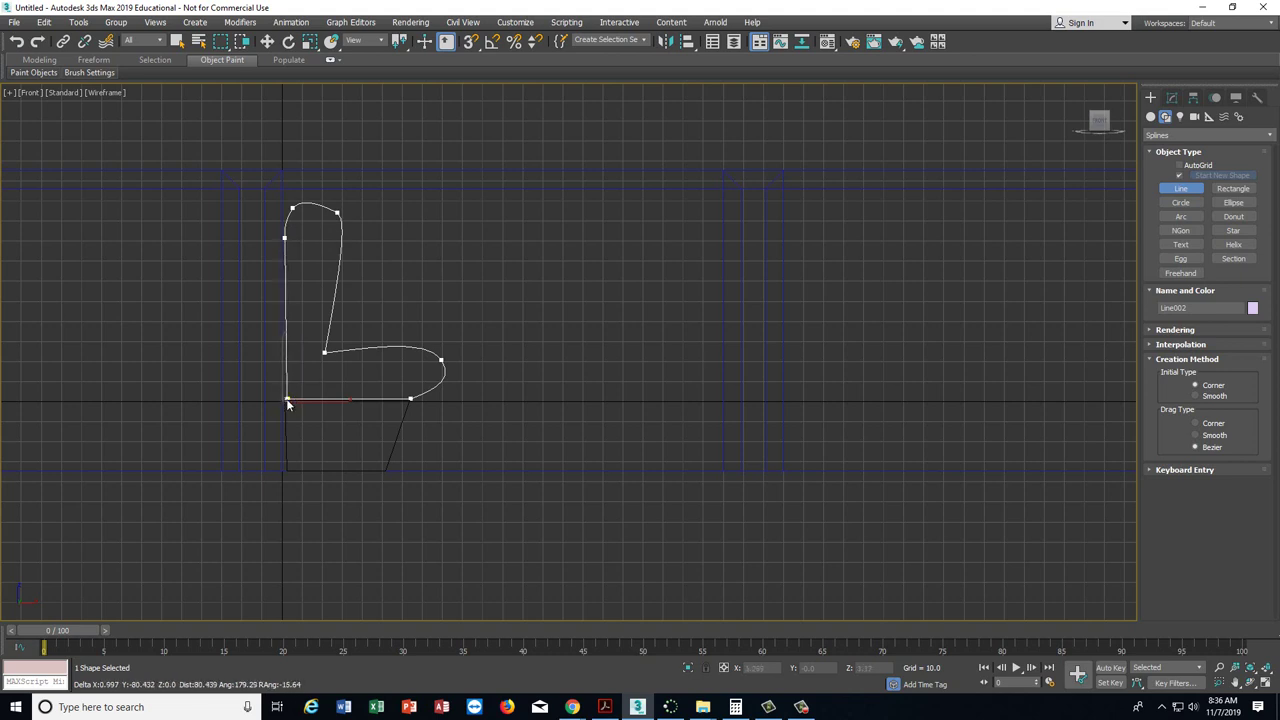
pyautogui.click(287, 400)
pyautogui.click(621, 395)
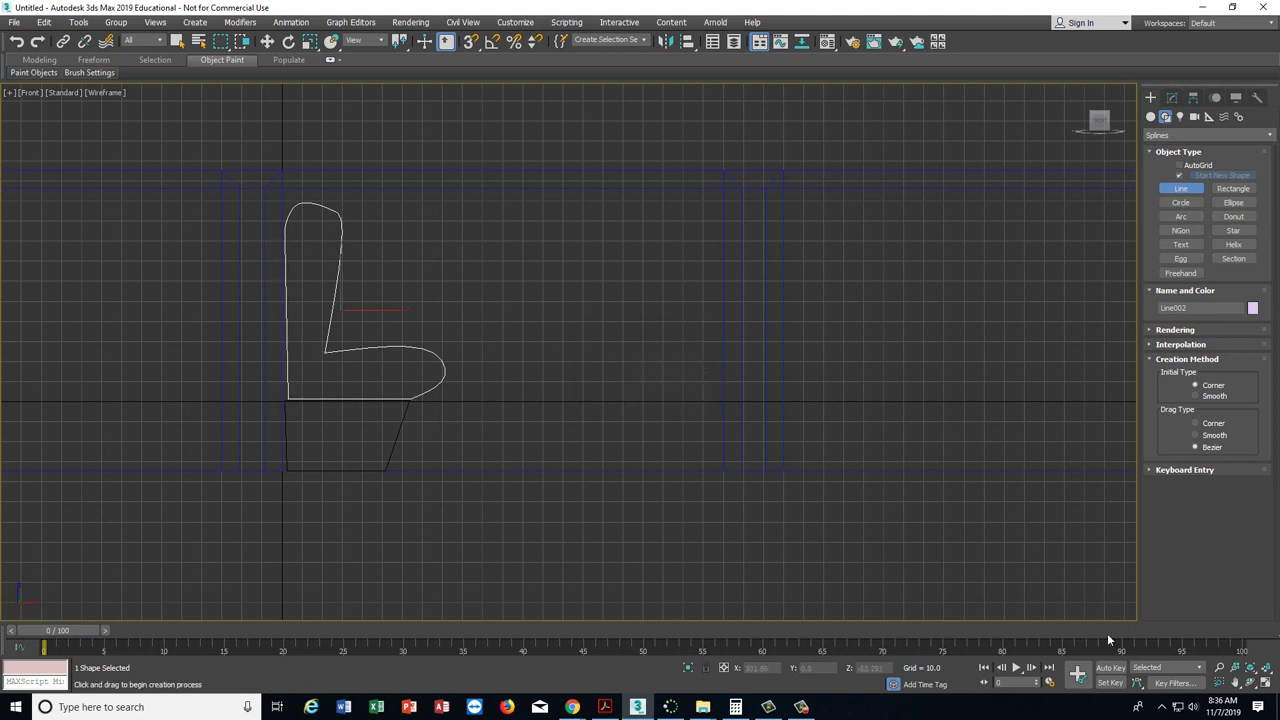
# - Extrude the L-shaped seat profile by 150 so the cushion runs the full length of the black bench base
pyautogui.click(1266, 684)
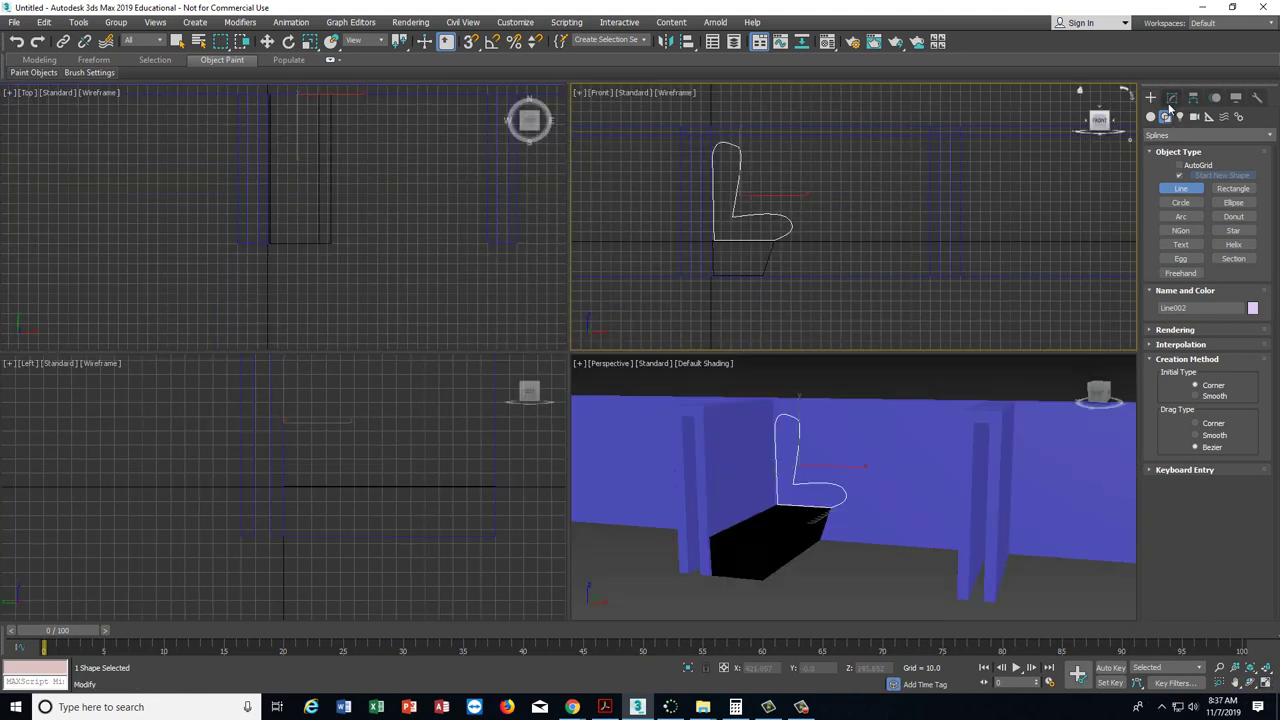
pyautogui.click(1155, 117)
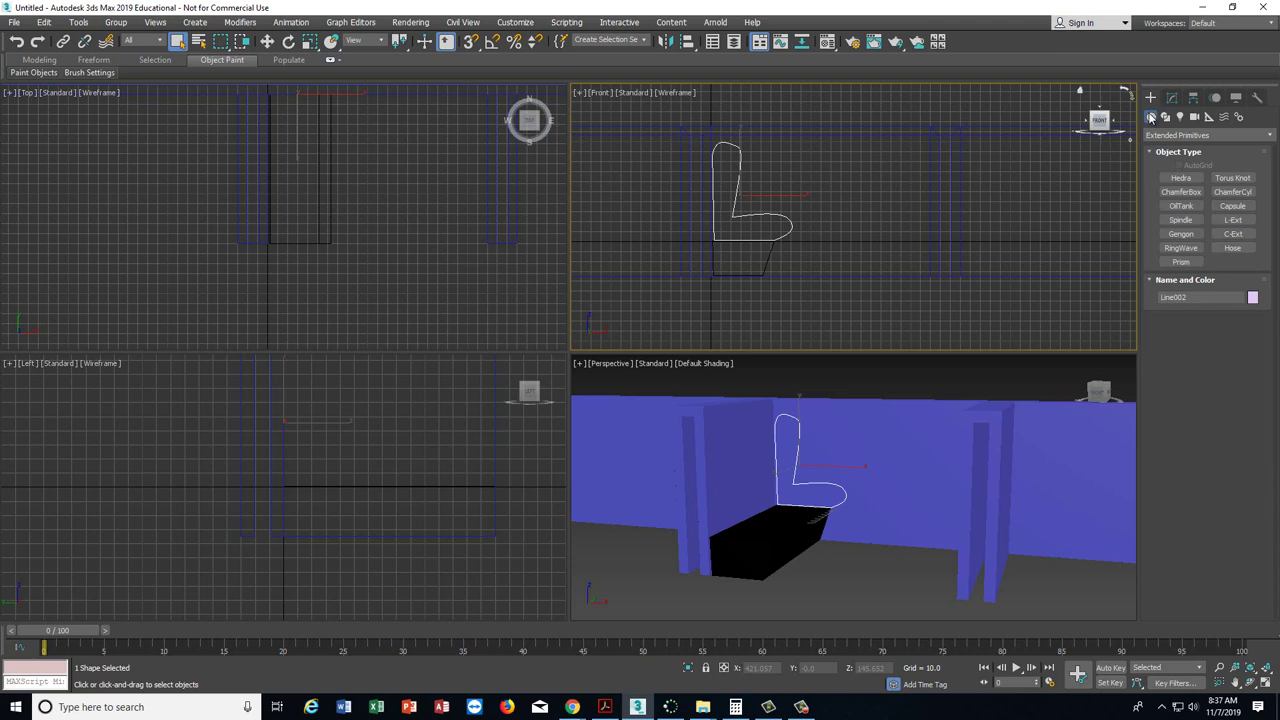
pyautogui.click(1215, 134)
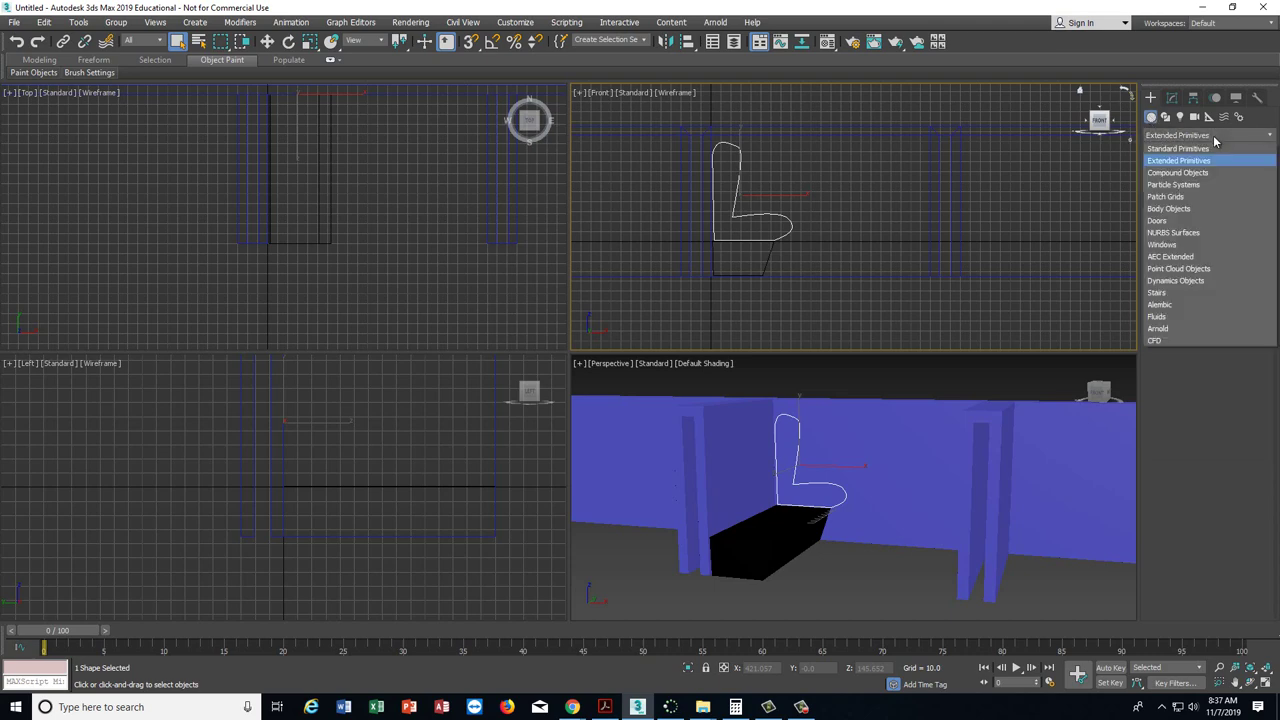
pyautogui.click(1199, 137)
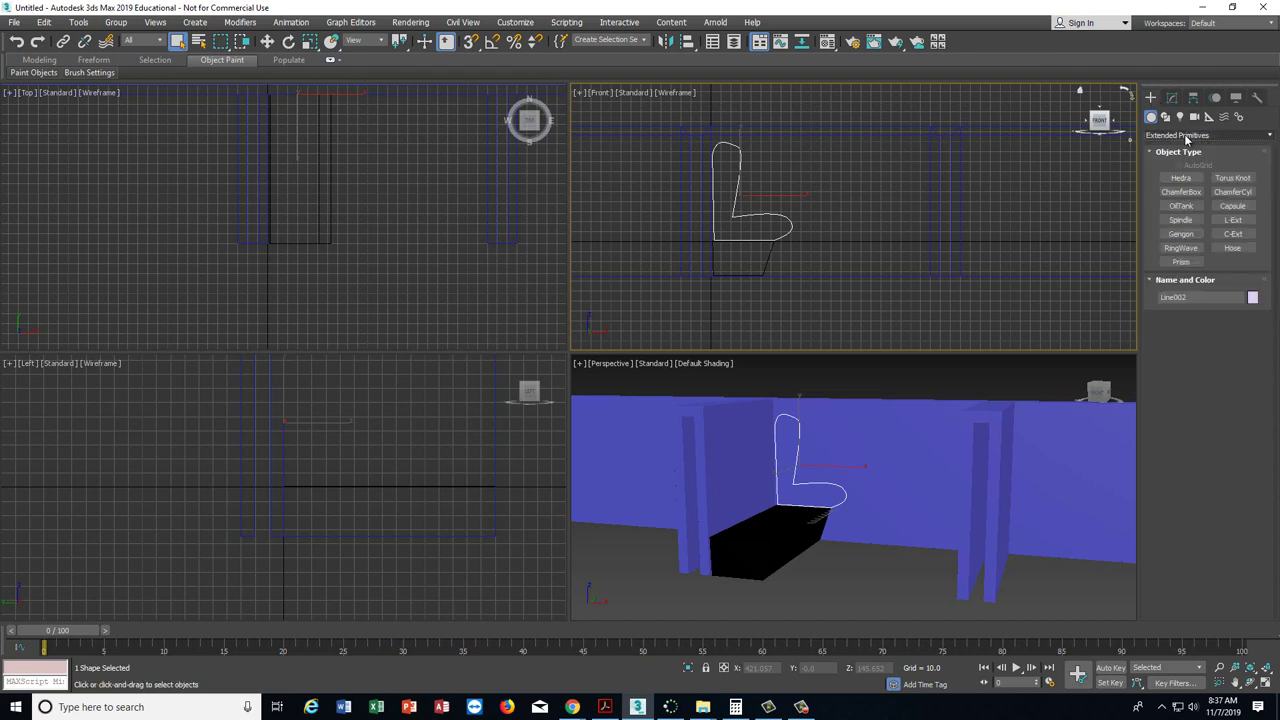
pyautogui.click(1172, 97)
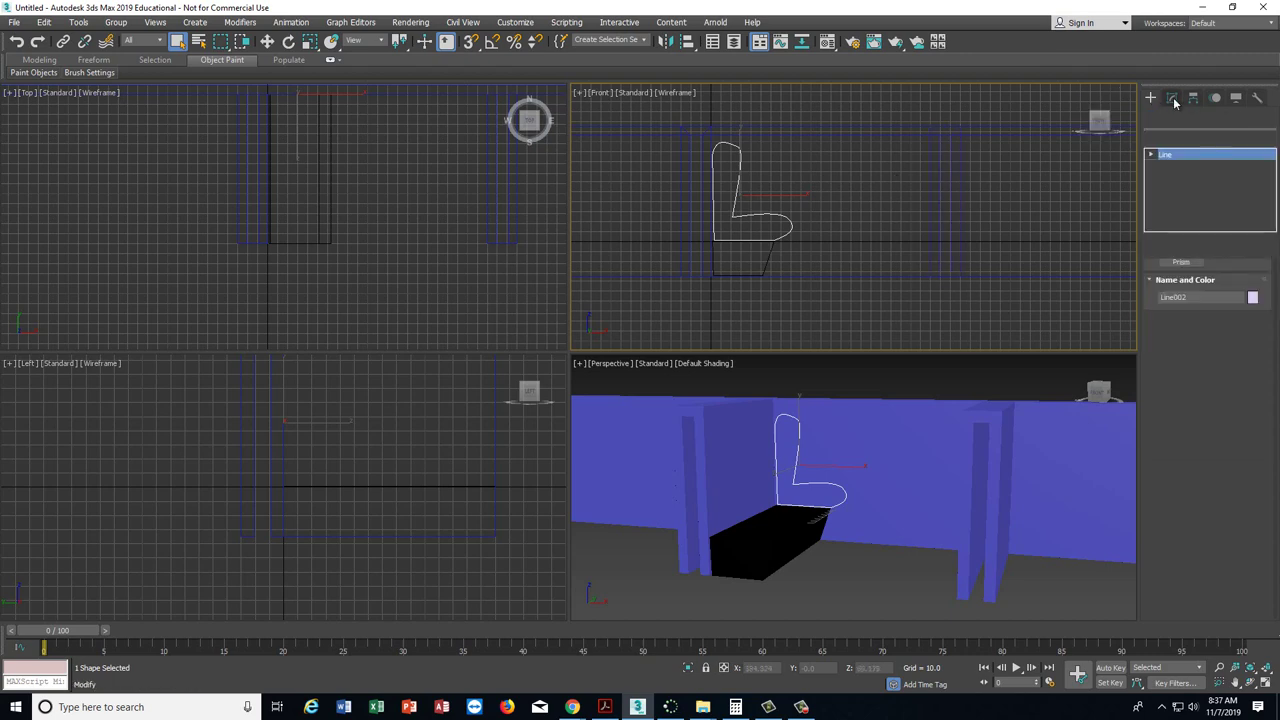
pyautogui.click(1265, 137)
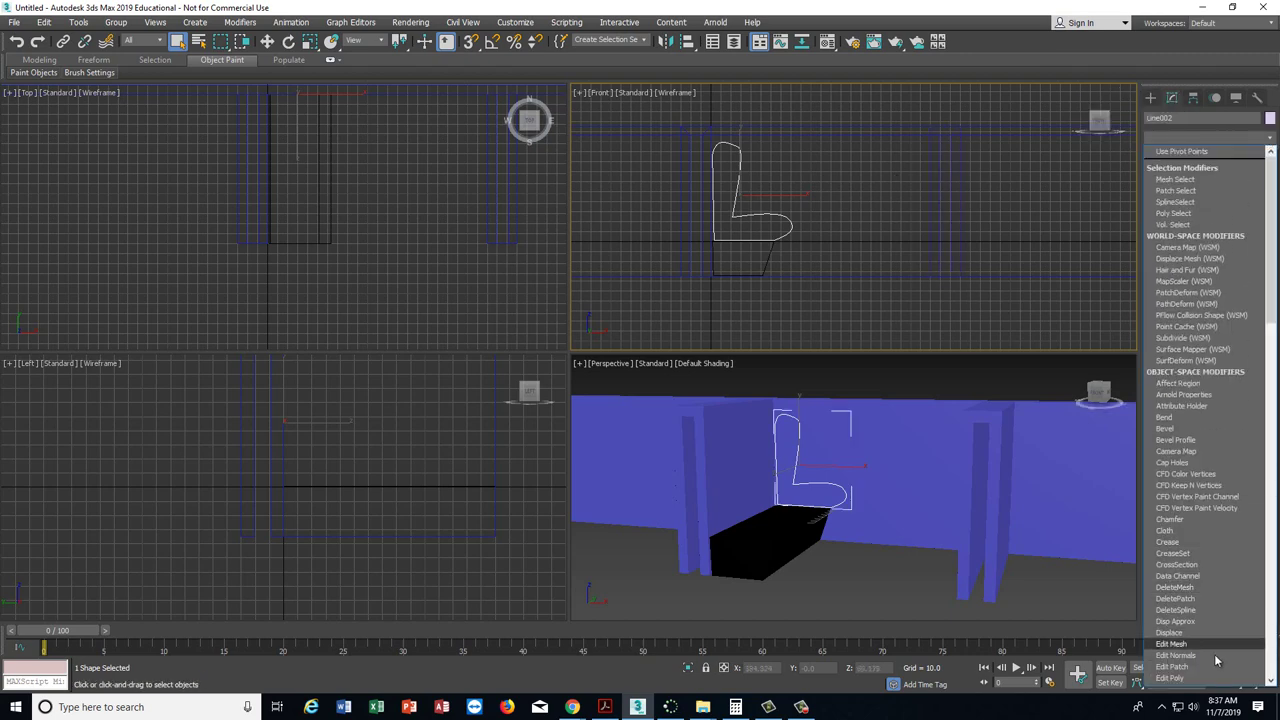
pyautogui.scroll(-2, 1195, 645)
pyautogui.click(1185, 675)
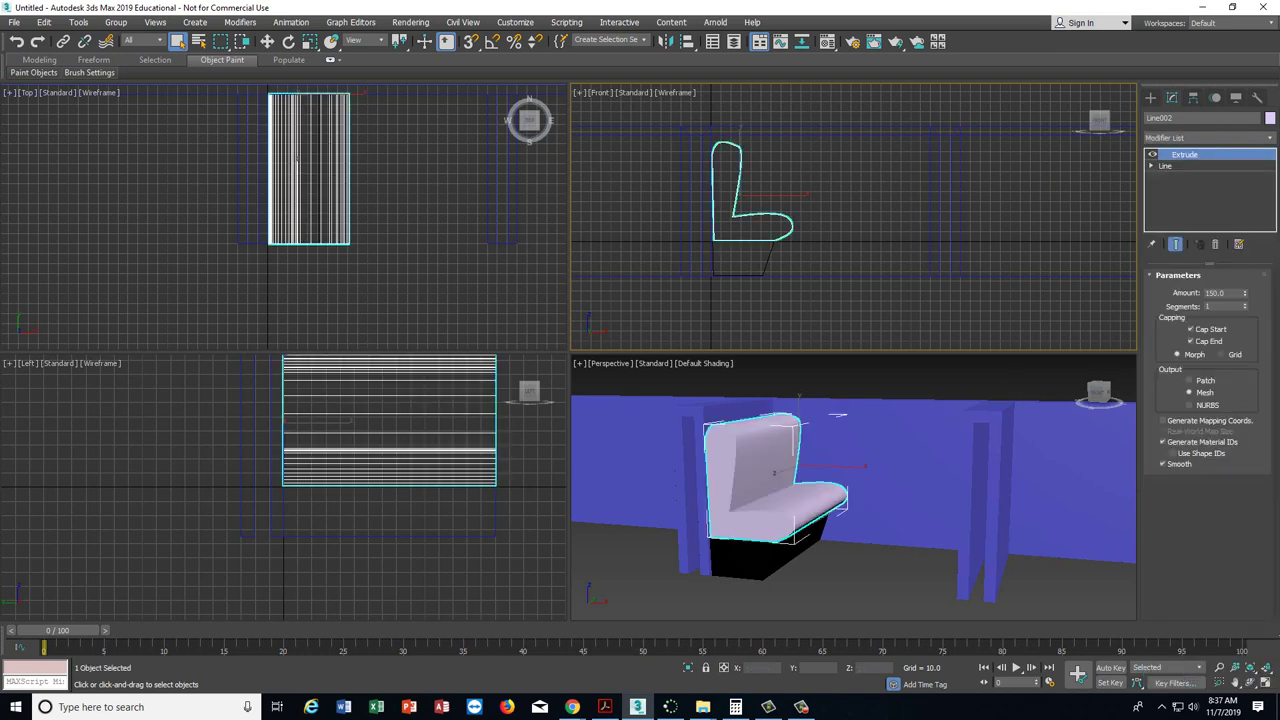
# - Mirror the seat cushion and its black base together about the X axis as a copy with zero offset
pyautogui.click(267, 41)
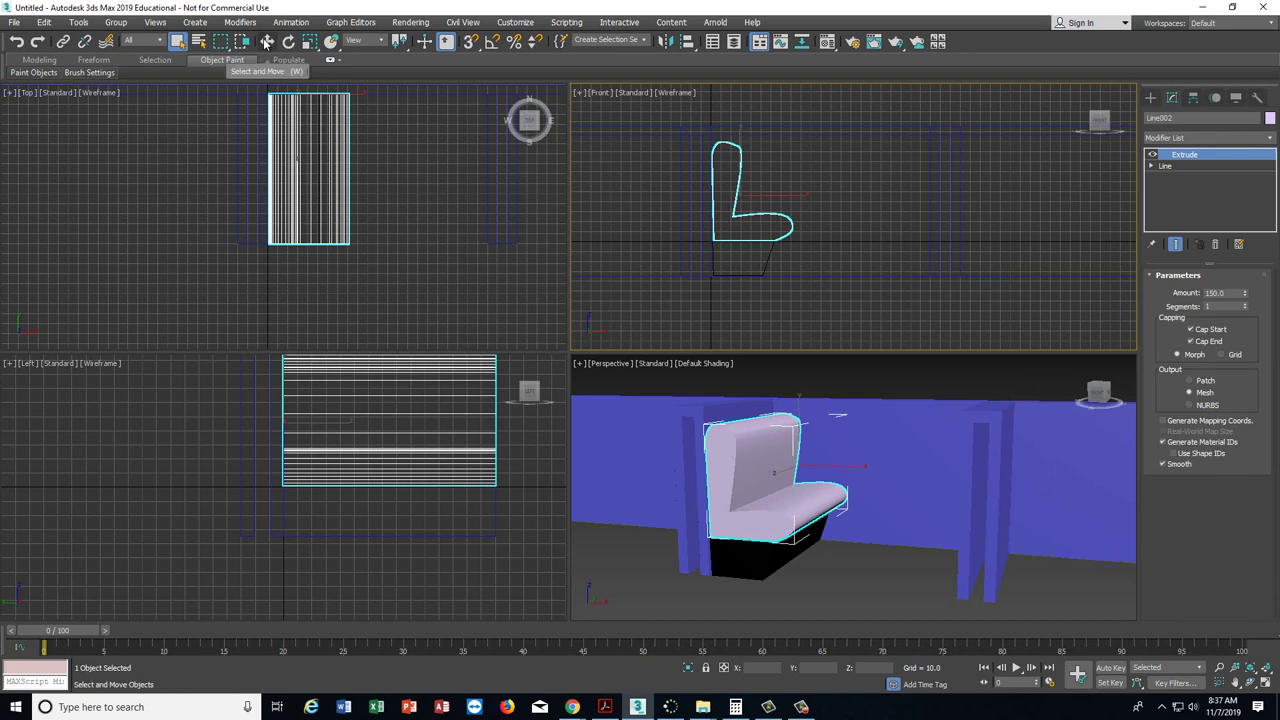
pyautogui.click(805, 388)
pyautogui.click(1098, 392)
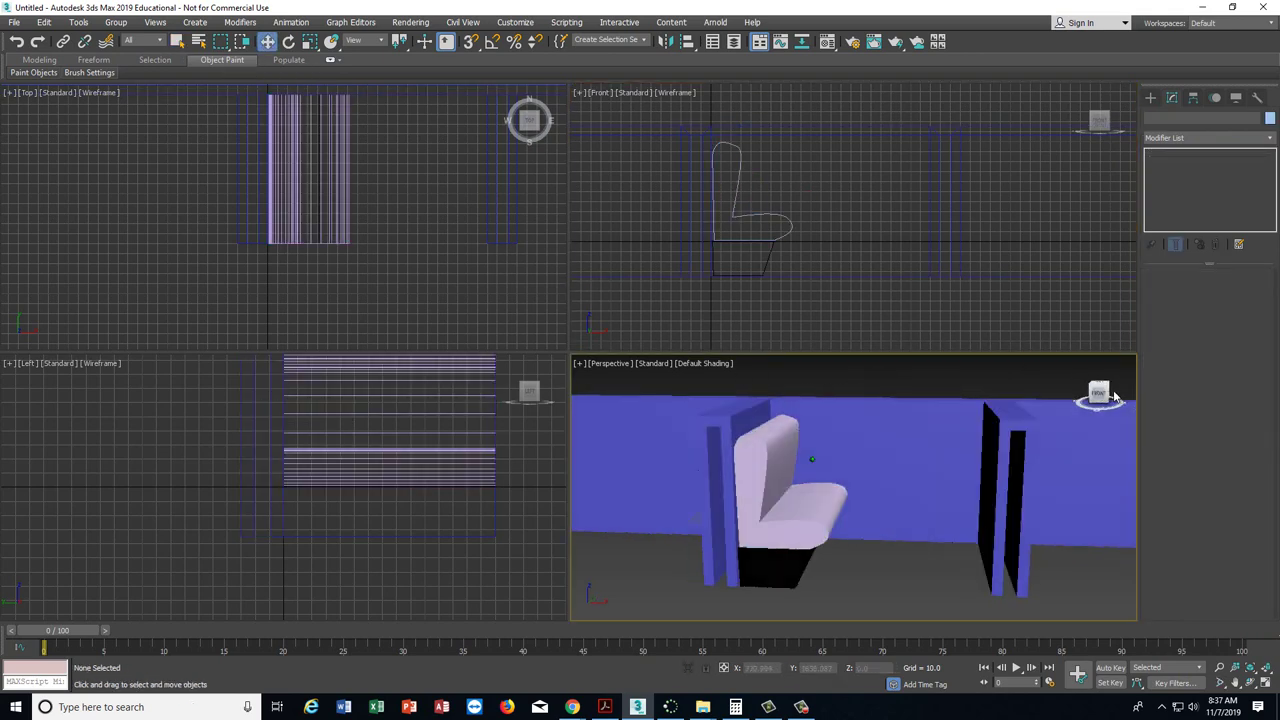
pyautogui.moveTo(1118, 387); pyautogui.dragTo(1105, 392)
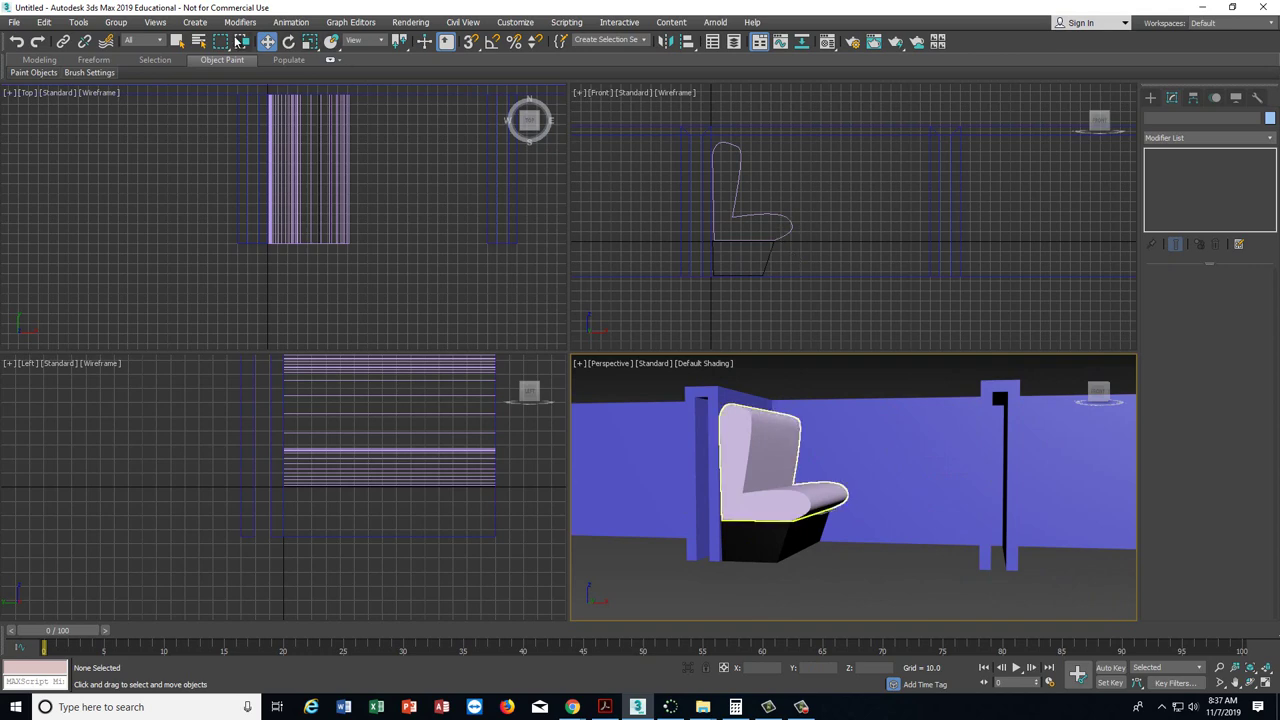
pyautogui.click(177, 41)
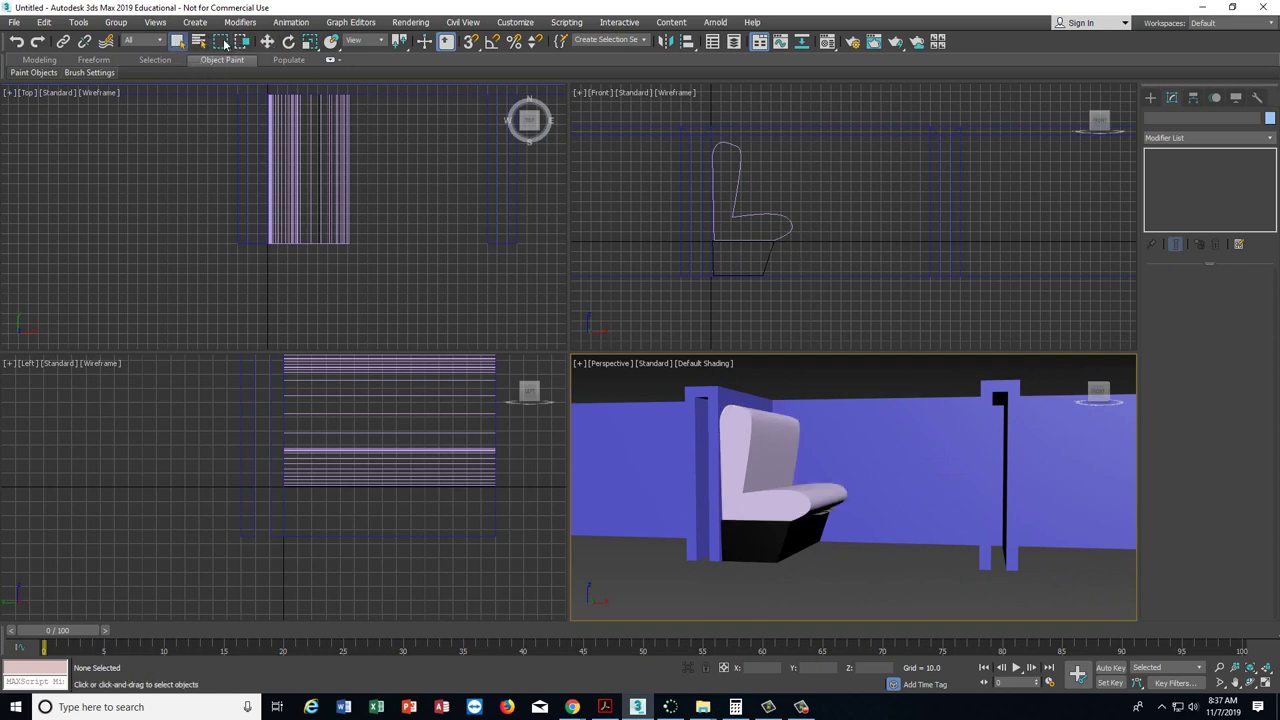
pyautogui.click(736, 216)
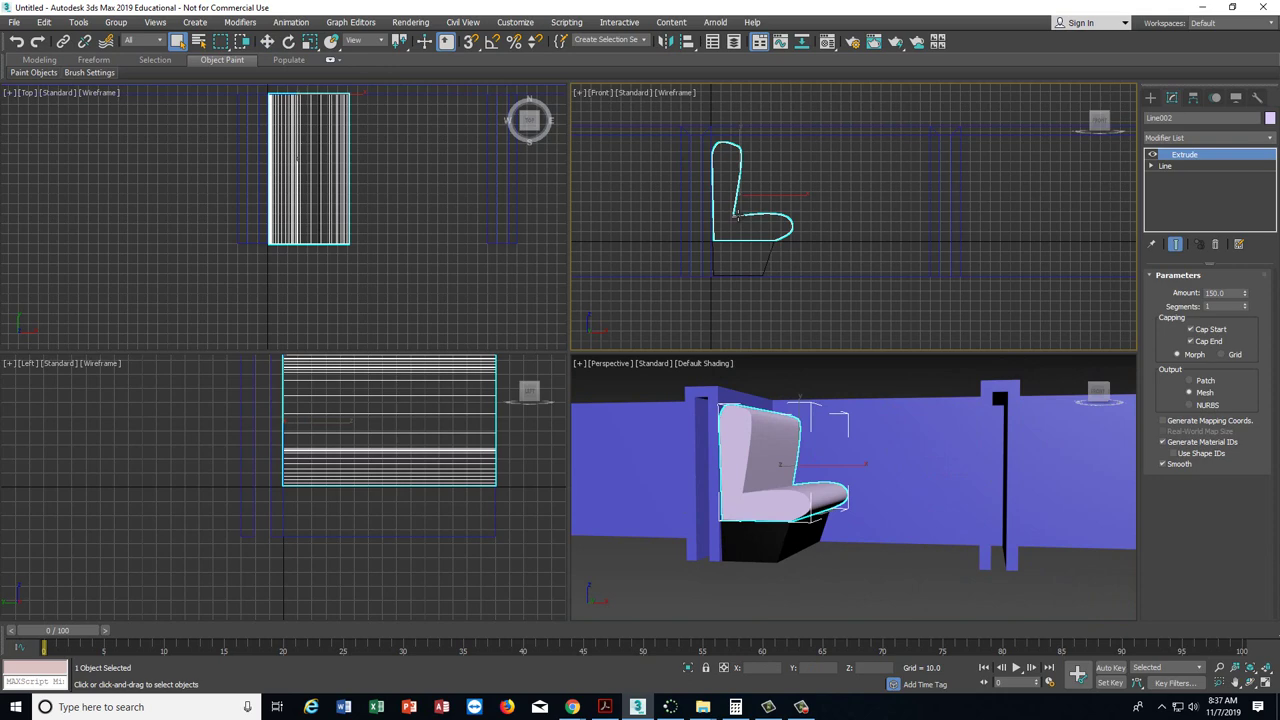
pyautogui.keyDown('ctrl'); pyautogui.click(767, 258); pyautogui.keyUp('ctrl')
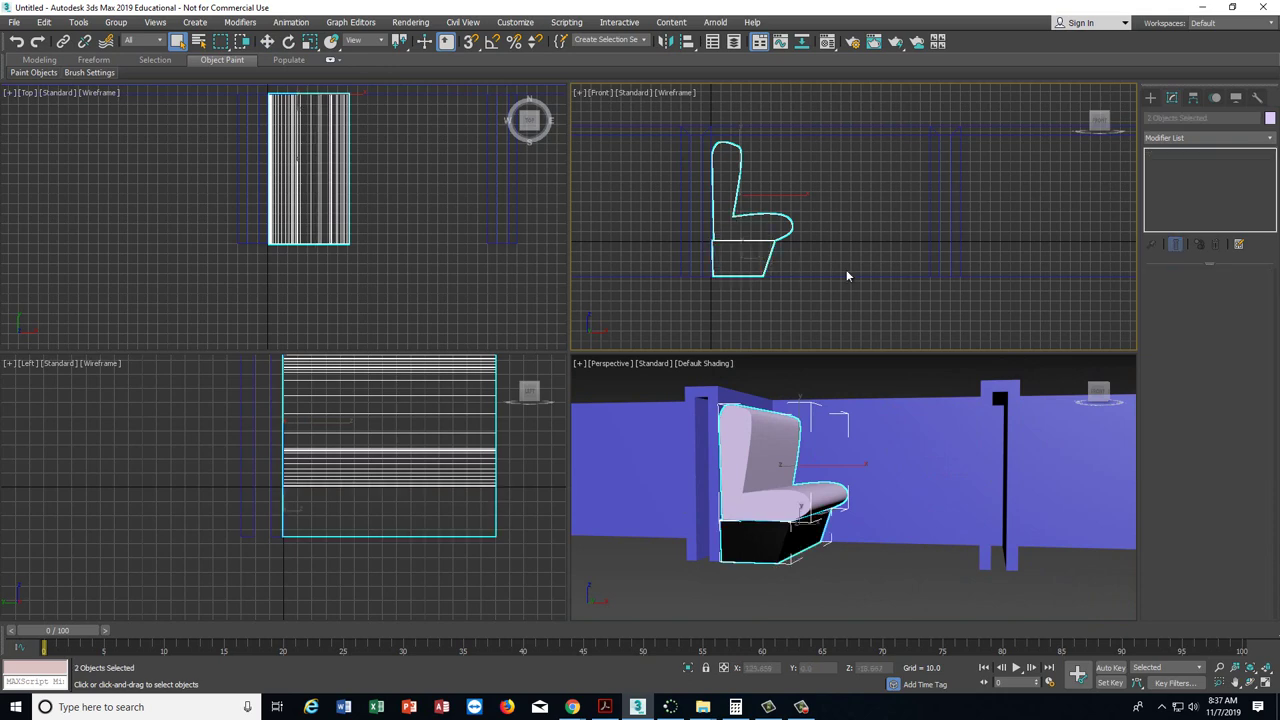
pyautogui.click(666, 41)
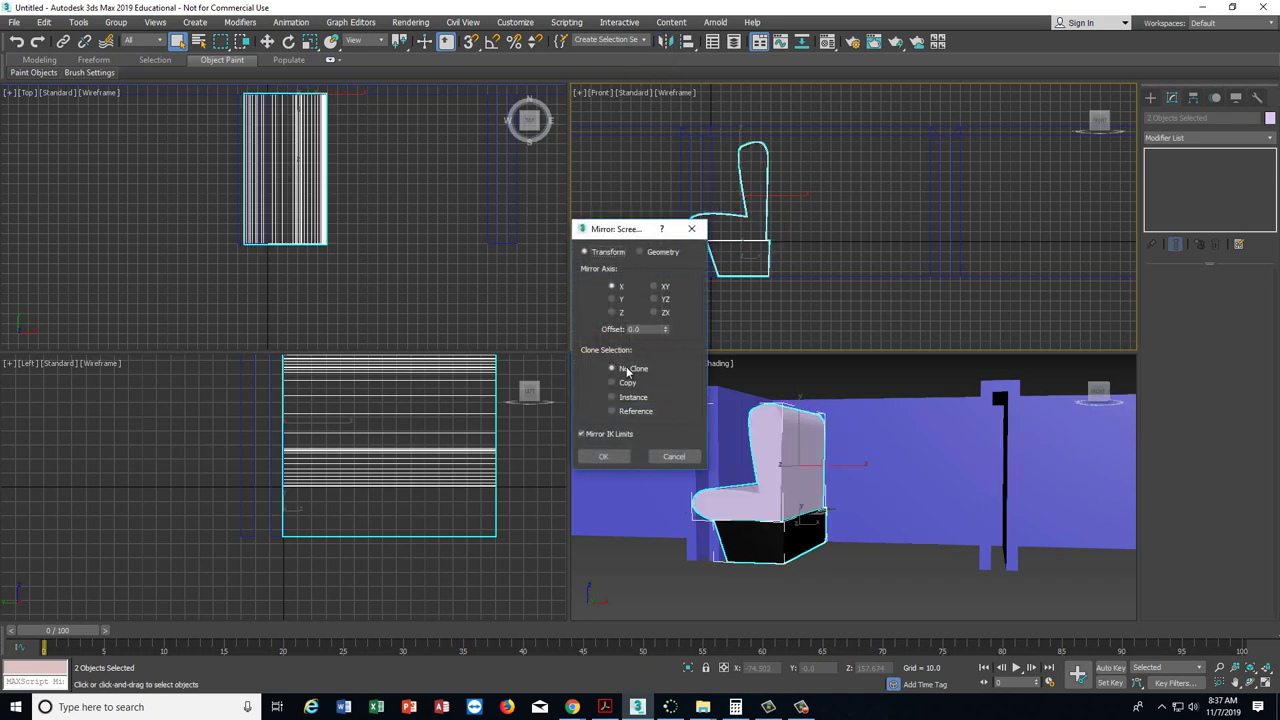
pyautogui.click(613, 383)
pyautogui.click(606, 456)
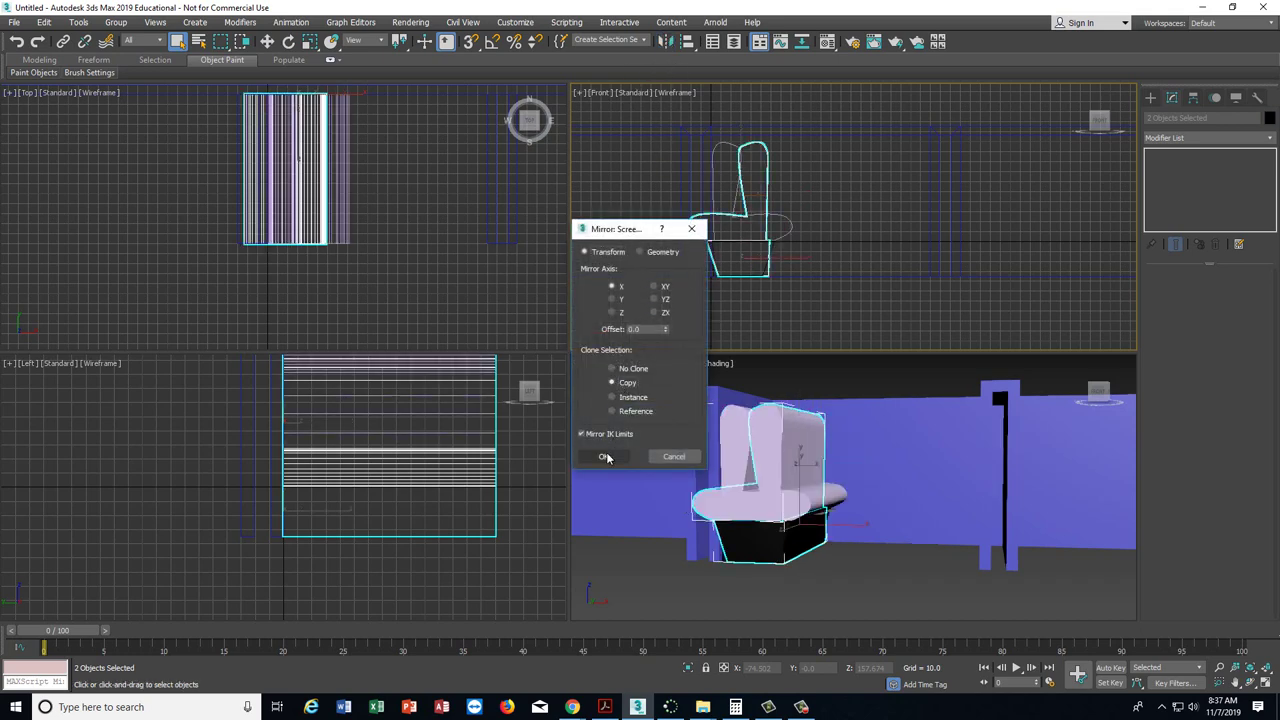
# - Move the mirrored seat and base along X until their back sits against the right partition, facing the first bench
pyautogui.click(268, 42)
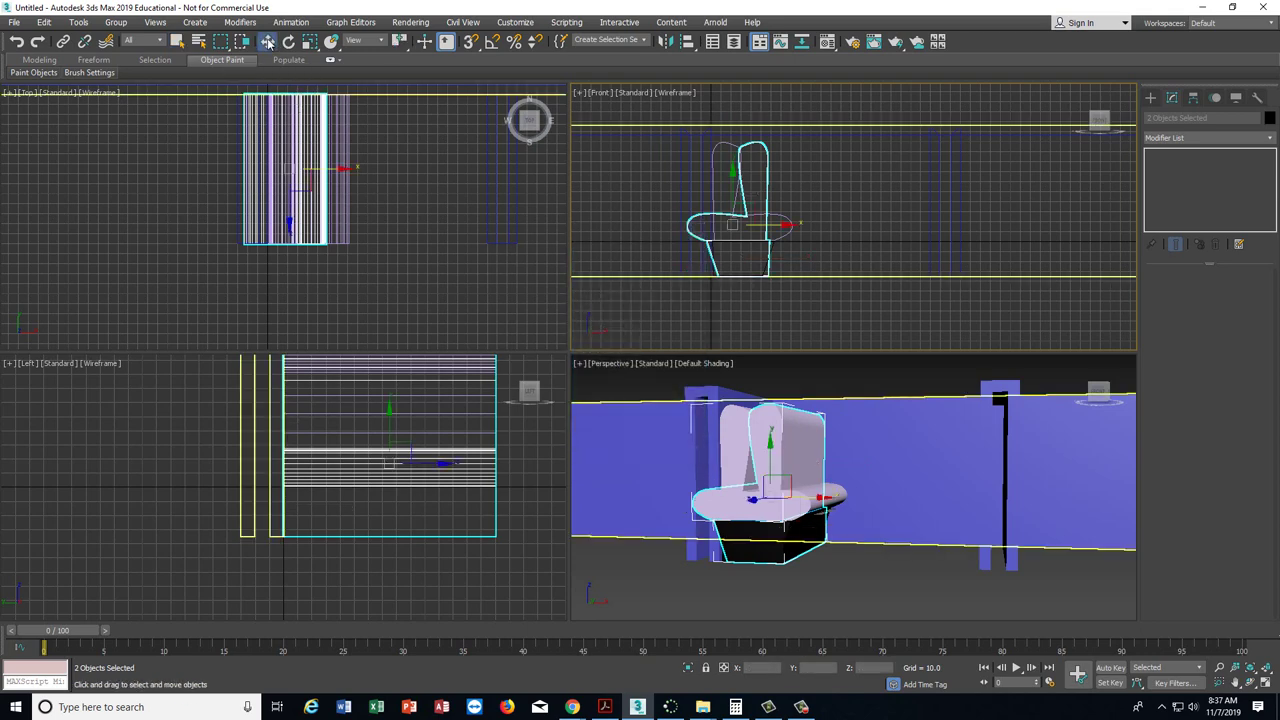
pyautogui.moveTo(787, 223); pyautogui.dragTo(946, 226)
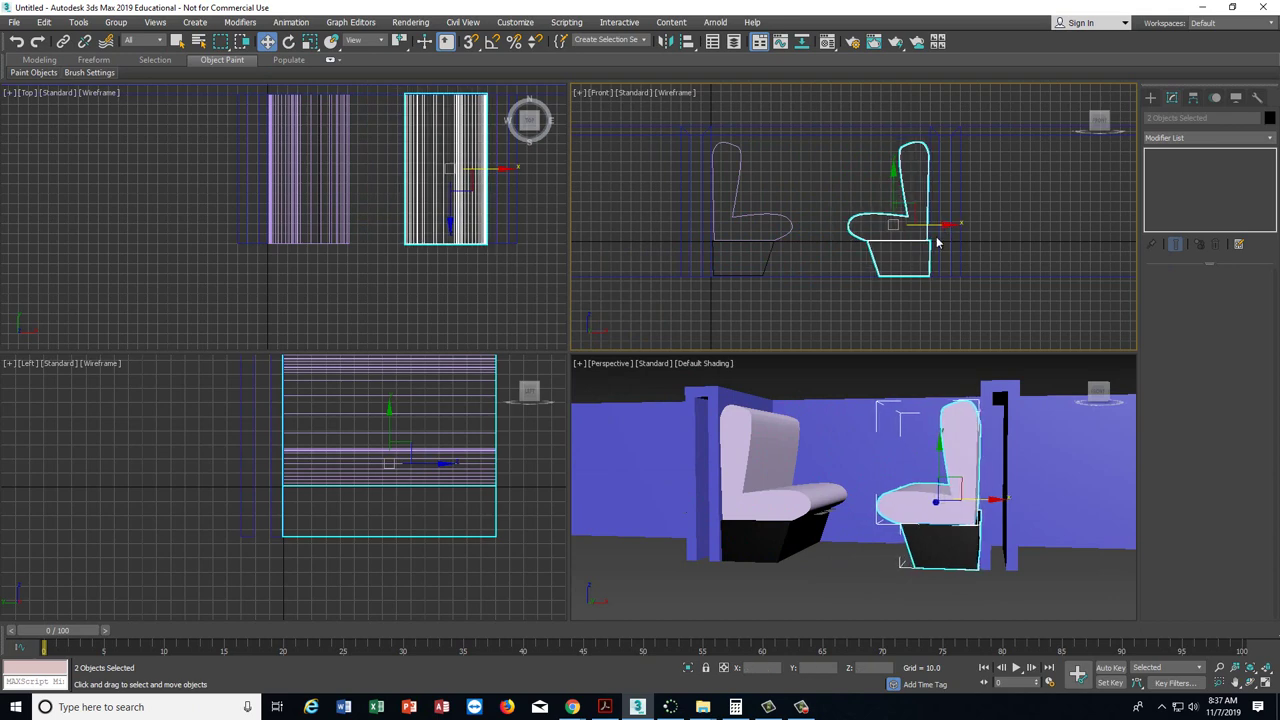
pyautogui.click(862, 576)
pyautogui.moveTo(1100, 392)
pyautogui.mouseDown()
pyautogui.moveTo(1128, 398)
pyautogui.moveTo(1100, 396)
pyautogui.moveTo(1112, 399)
pyautogui.mouseUp()
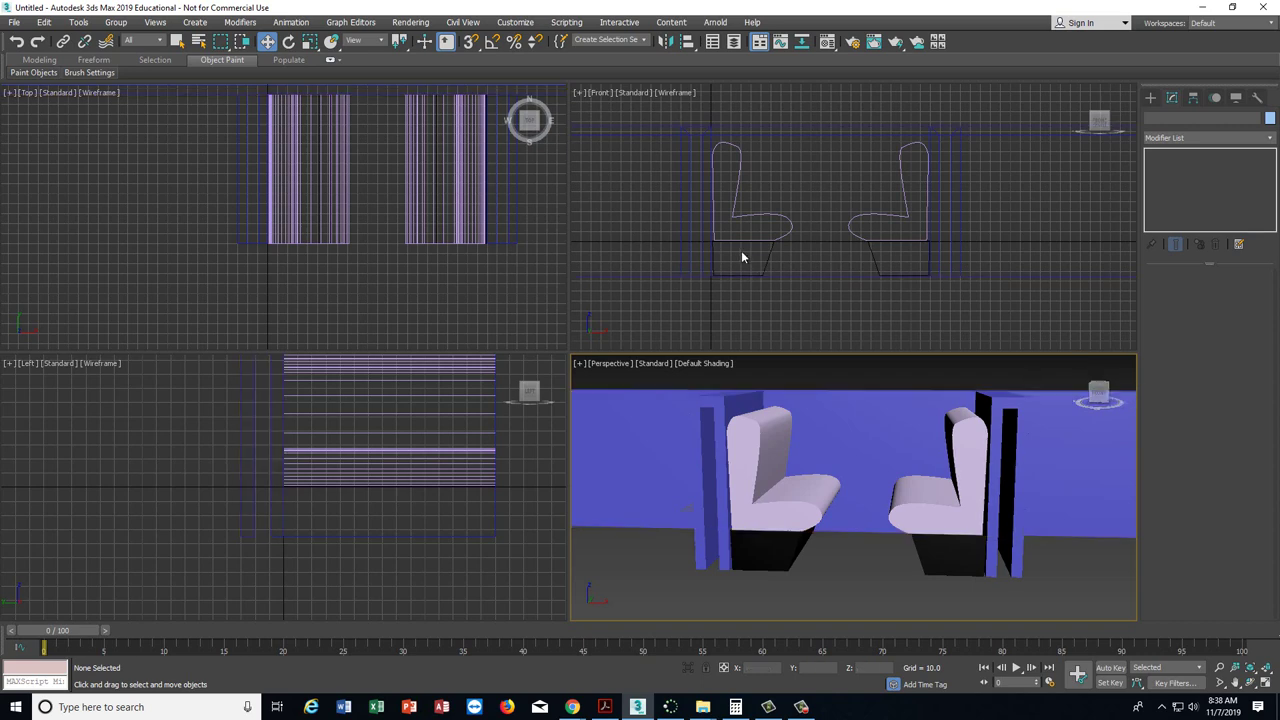
# - Start a Line spline and maximize the Left view around the bench's lower part at the back wall
pyautogui.click(1150, 97)
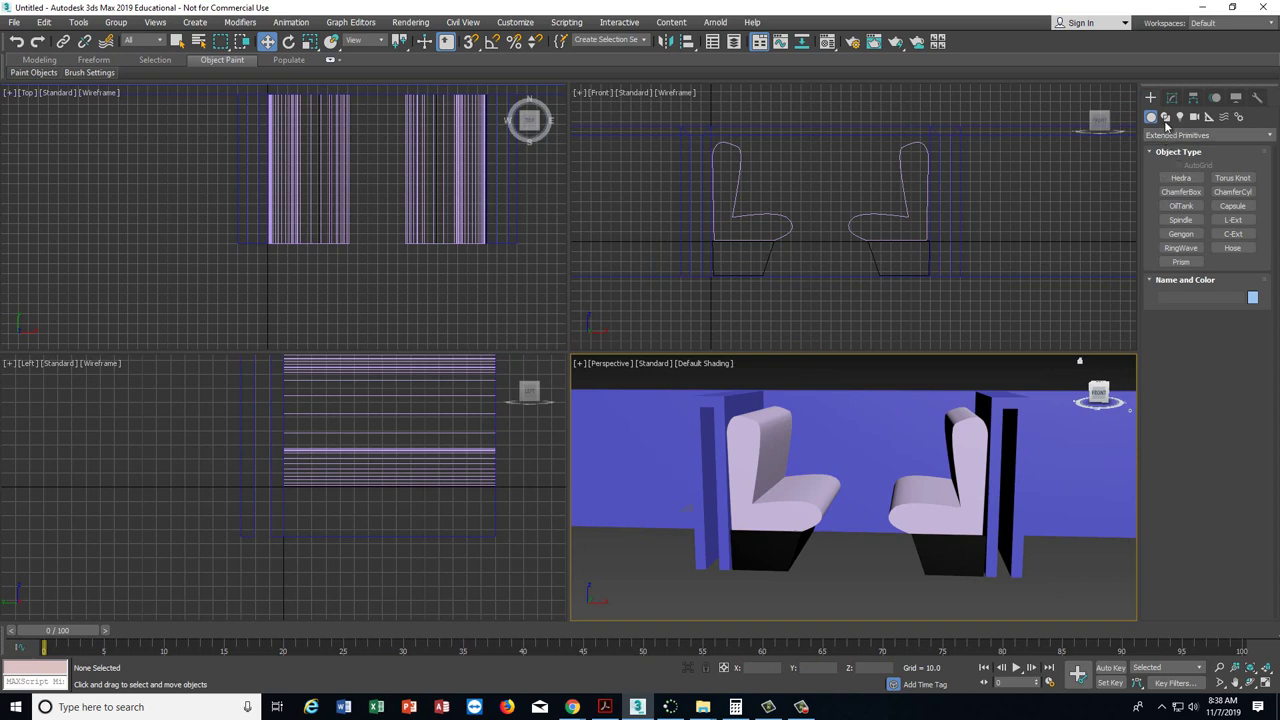
pyautogui.click(1165, 117)
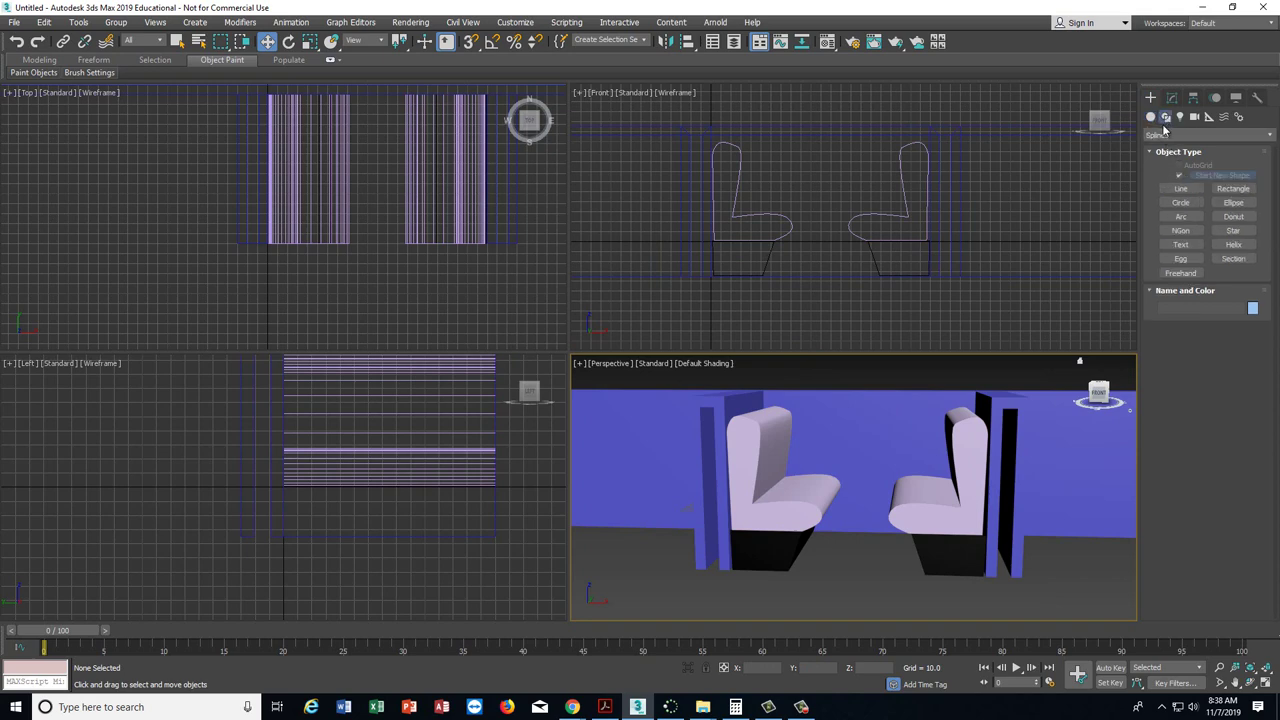
pyautogui.click(1178, 190)
pyautogui.moveTo(438, 285); pyautogui.dragTo(403, 266, button='middle')
pyautogui.moveTo(406, 434); pyautogui.dragTo(279, 410, button='middle')
pyautogui.scroll(-5, 279, 410)
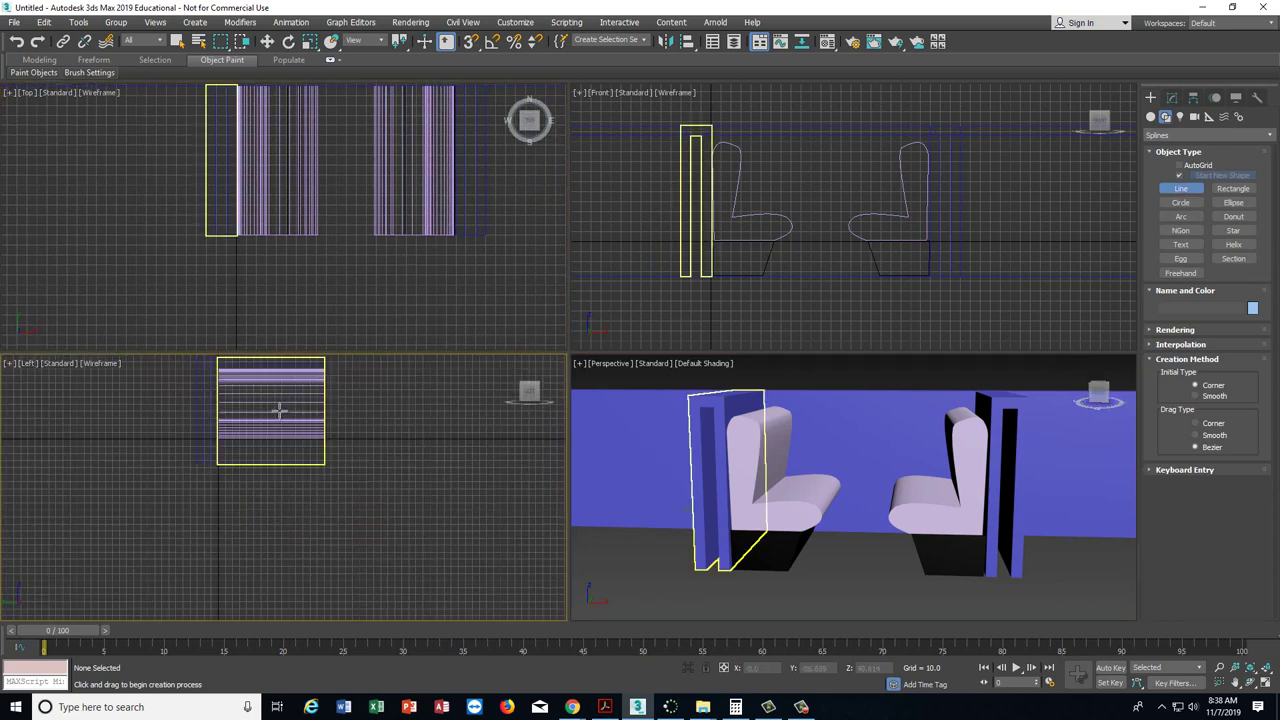
pyautogui.scroll(5, 200, 425)
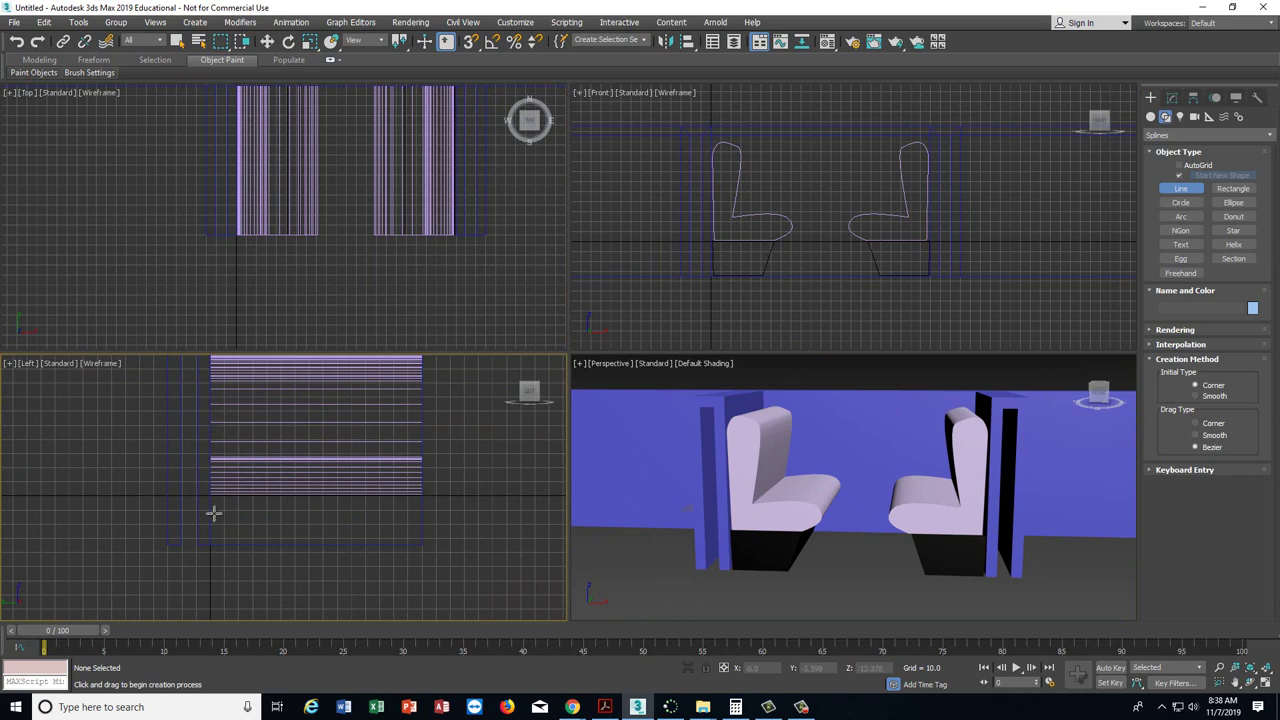
pyautogui.click(1264, 682)
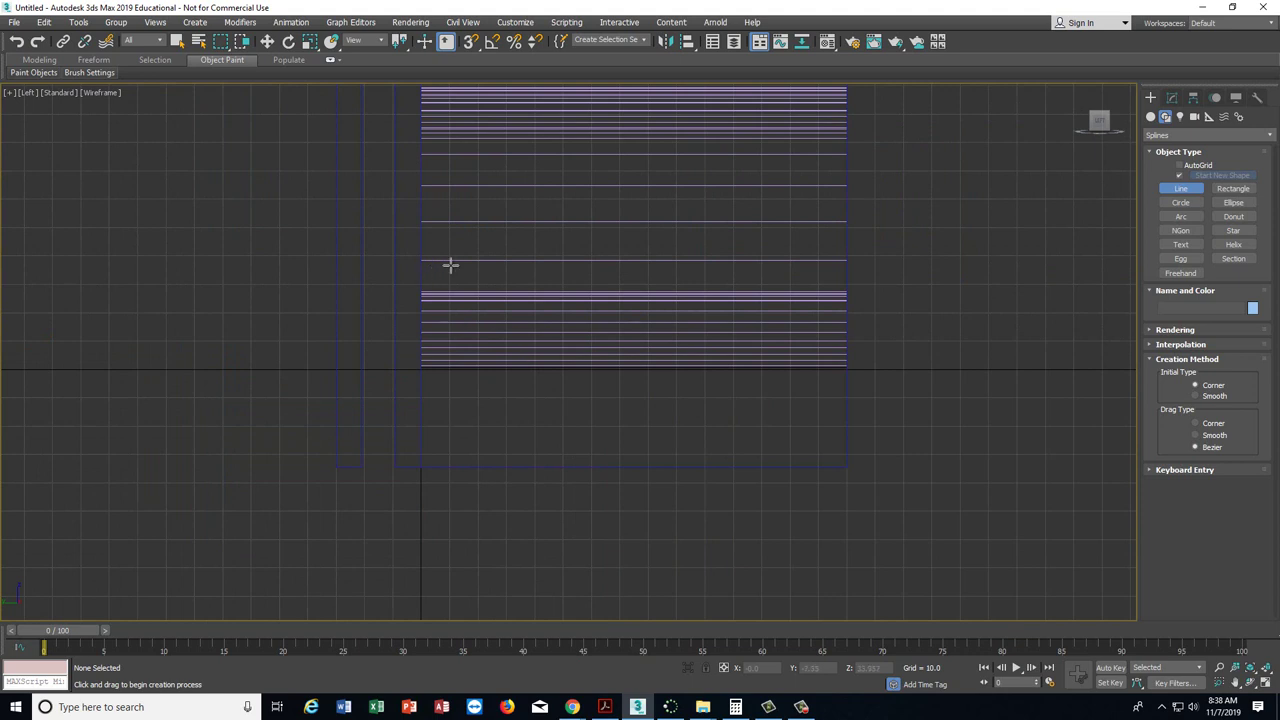
pyautogui.click(425, 403)
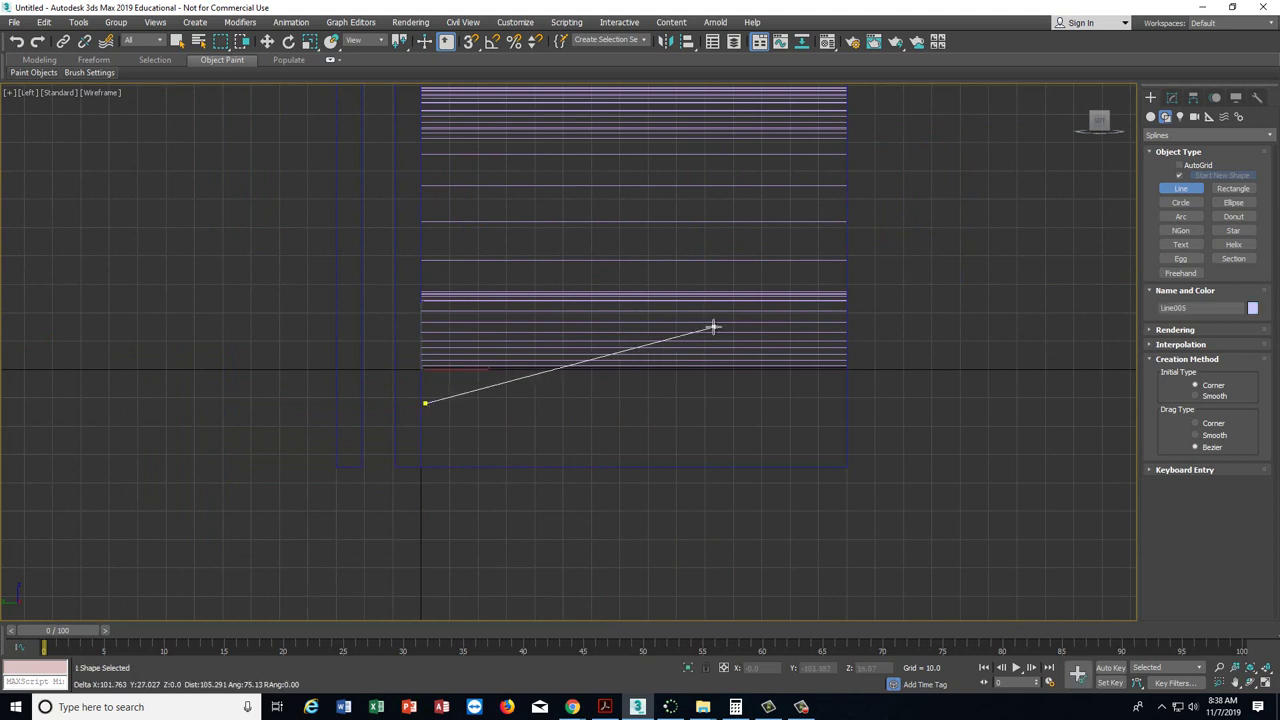
pyautogui.moveTo(684, 320); pyautogui.dragTo(686, 282)
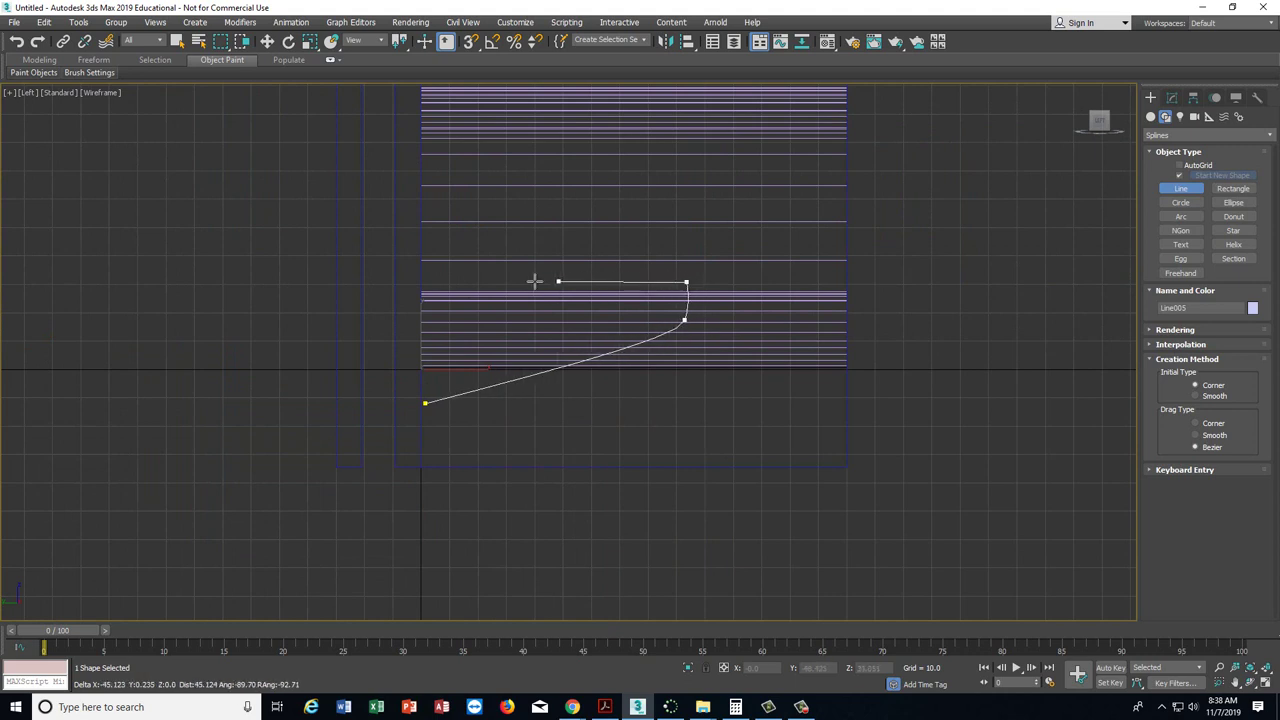
pyautogui.click(420, 275)
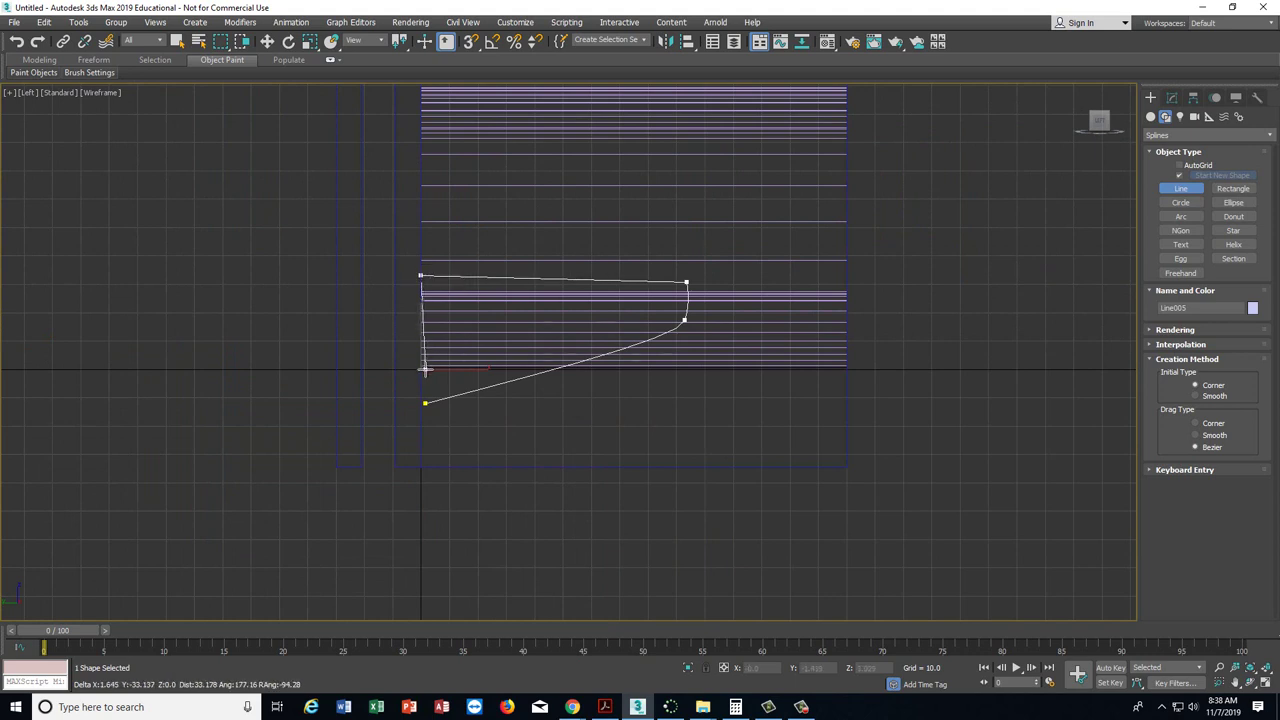
pyautogui.rightClick(425, 370)
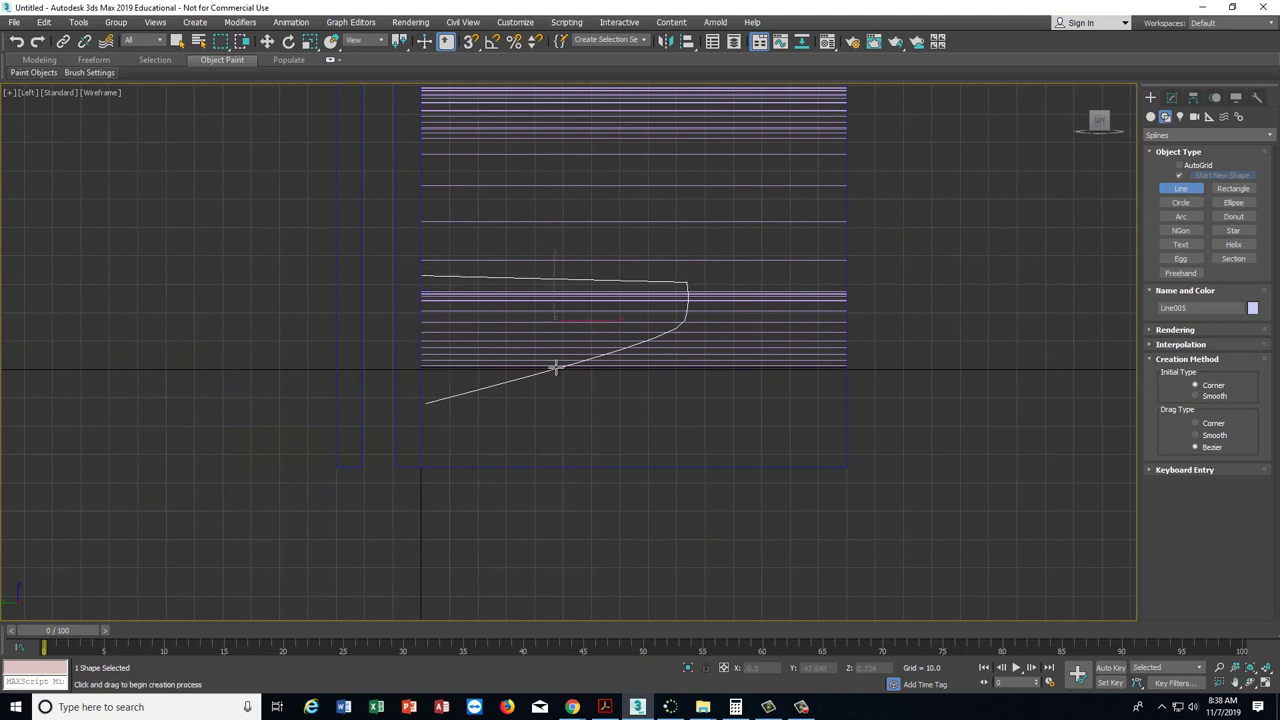
pyautogui.press('Delete')
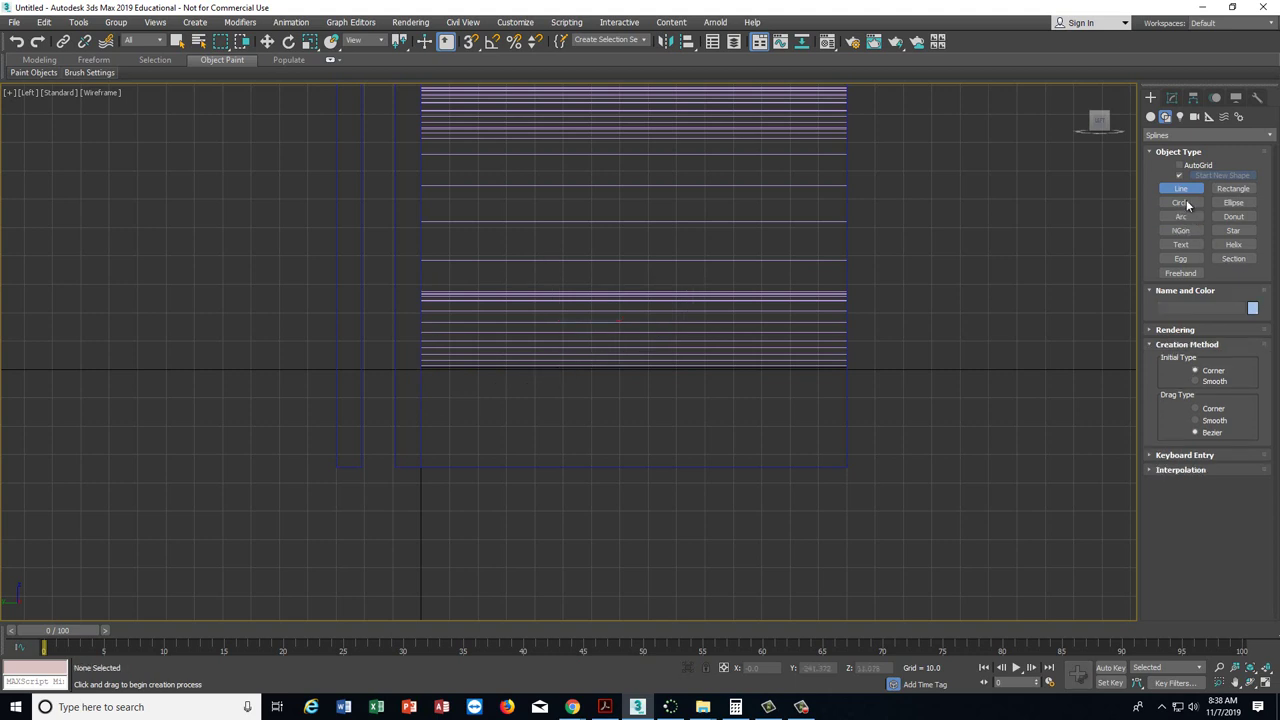
# - Draw a closed table-support profile about 88 units long in the Left view, with straight top, vertical back at the wall, rounded front and sloping underside
pyautogui.click(423, 404)
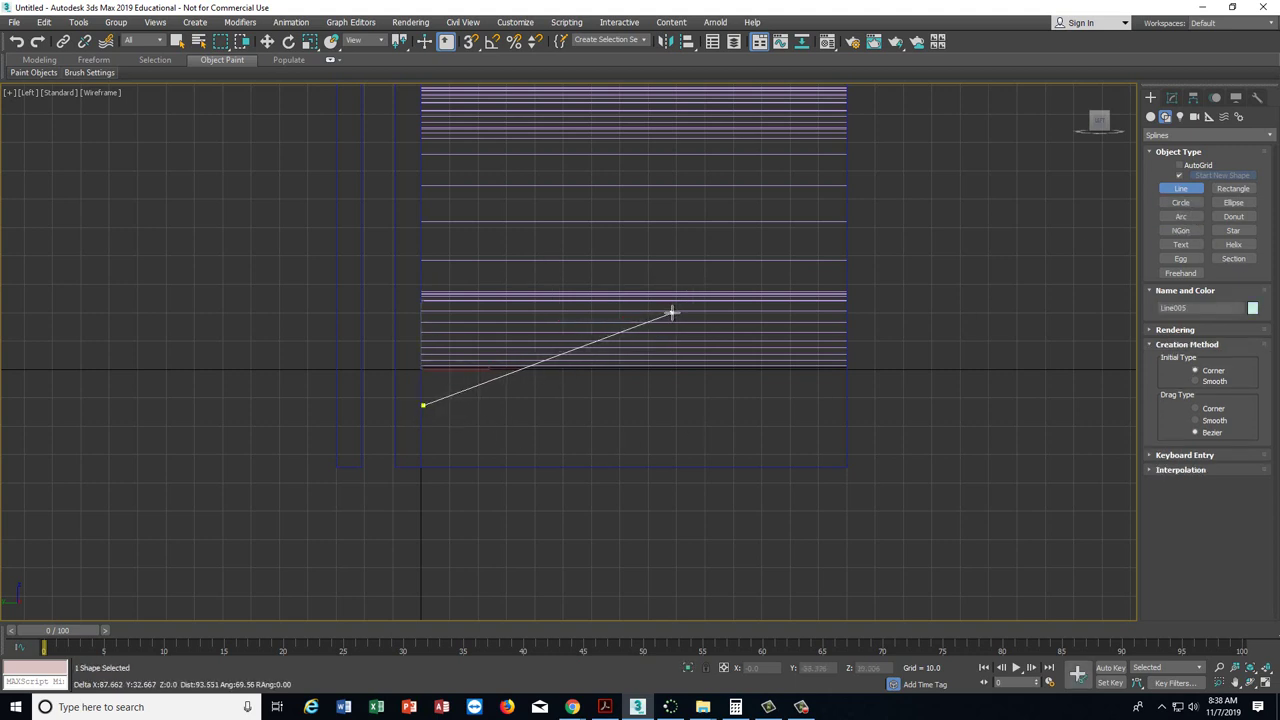
pyautogui.click(671, 313)
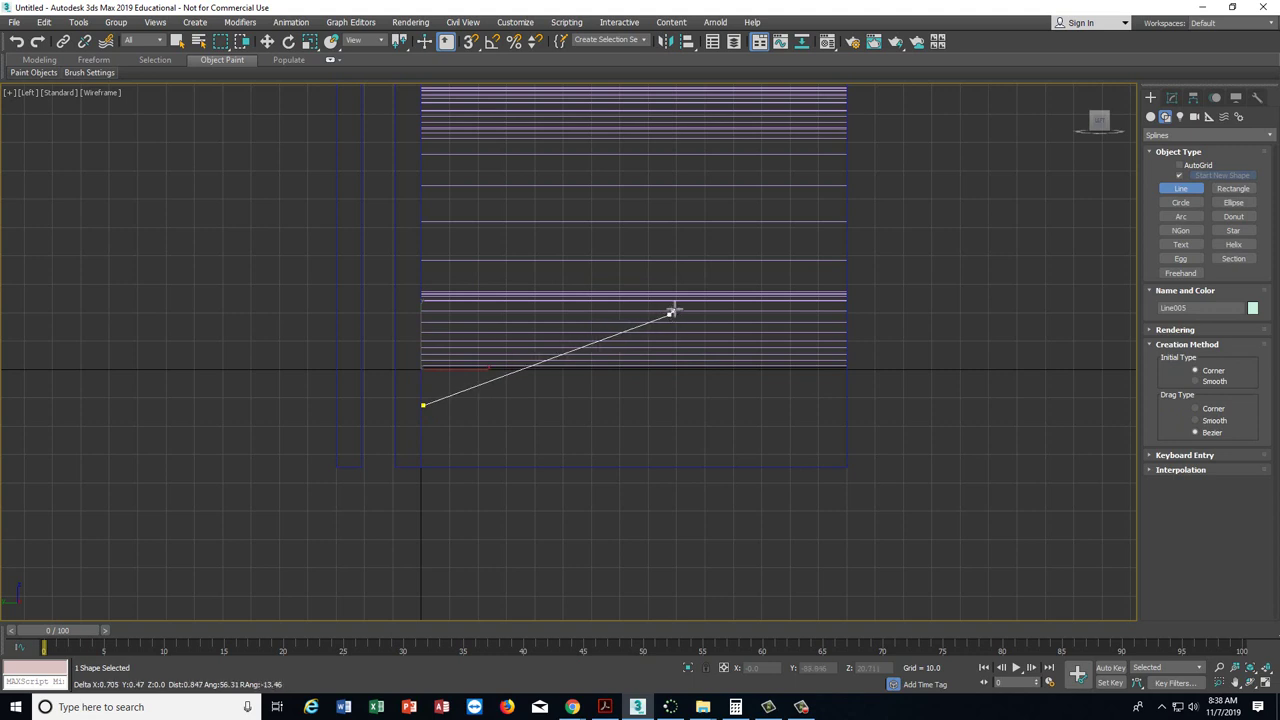
pyautogui.moveTo(671, 313); pyautogui.dragTo(672, 287)
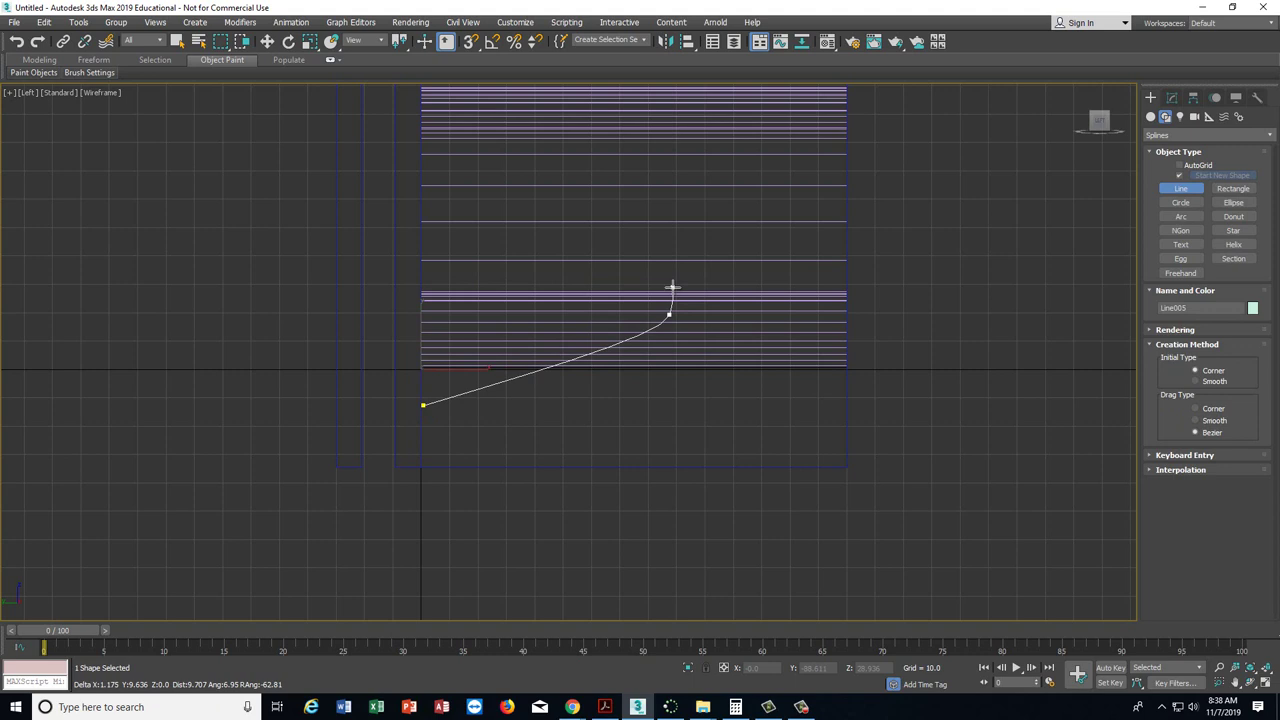
pyautogui.click(672, 288)
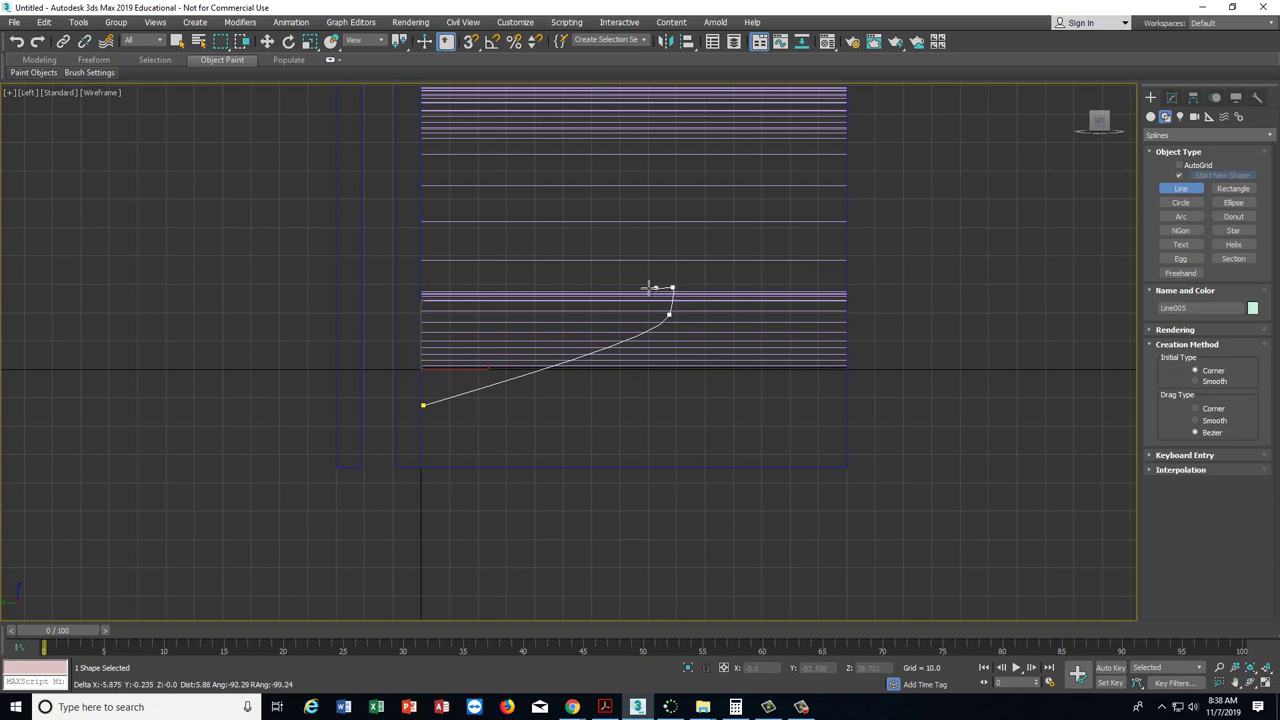
pyautogui.click(422, 286)
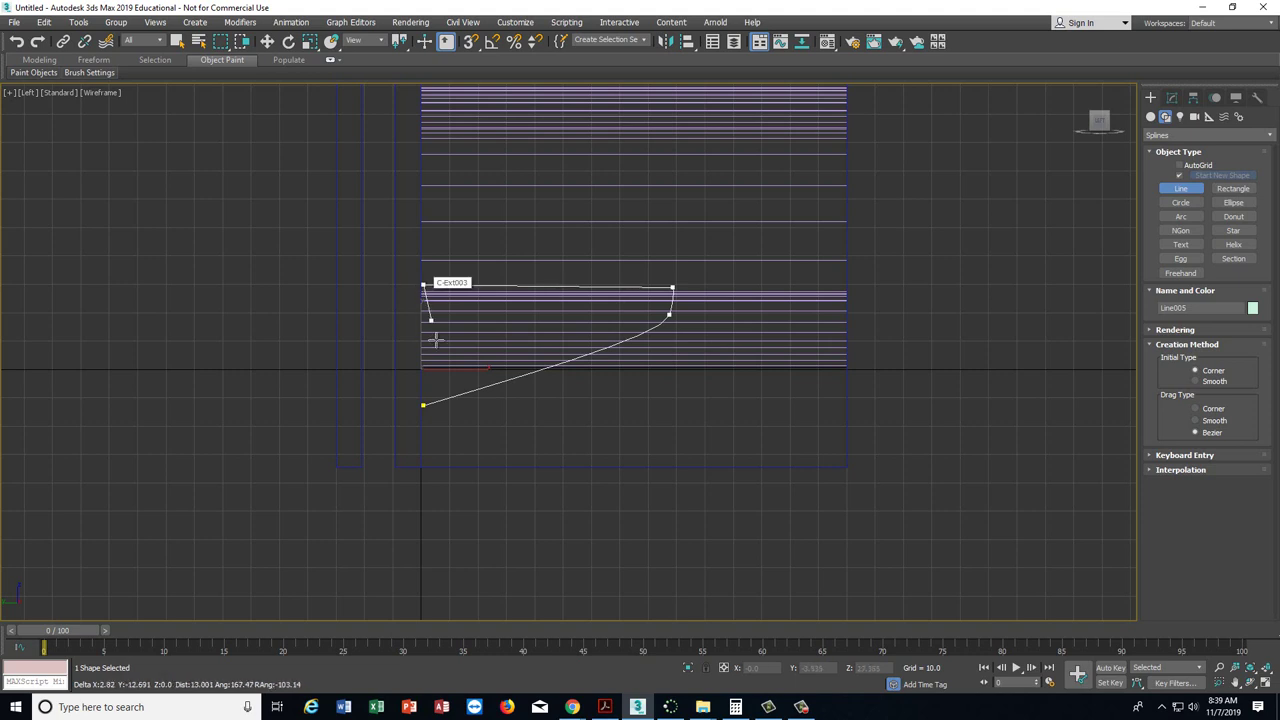
pyautogui.click(423, 408)
pyautogui.click(620, 393)
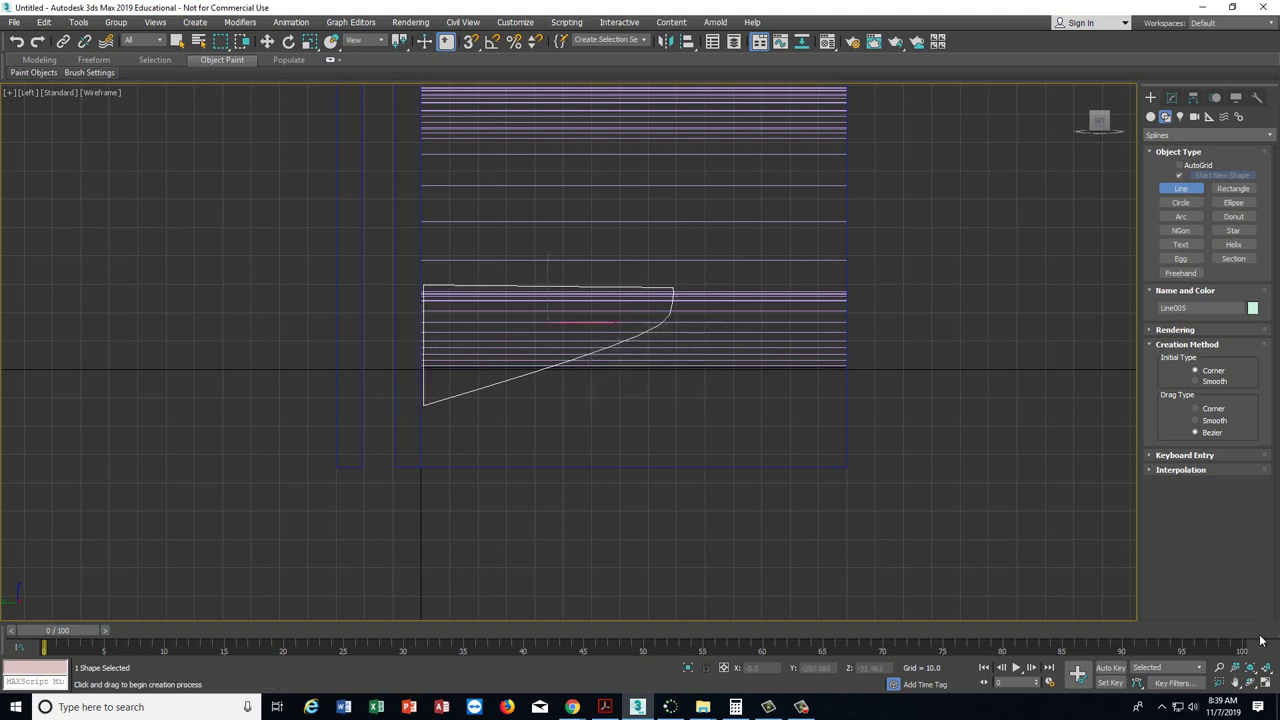
# - Restore the four-view layout and move the support profile along X to about 107, between the two benches
pyautogui.click(1265, 683)
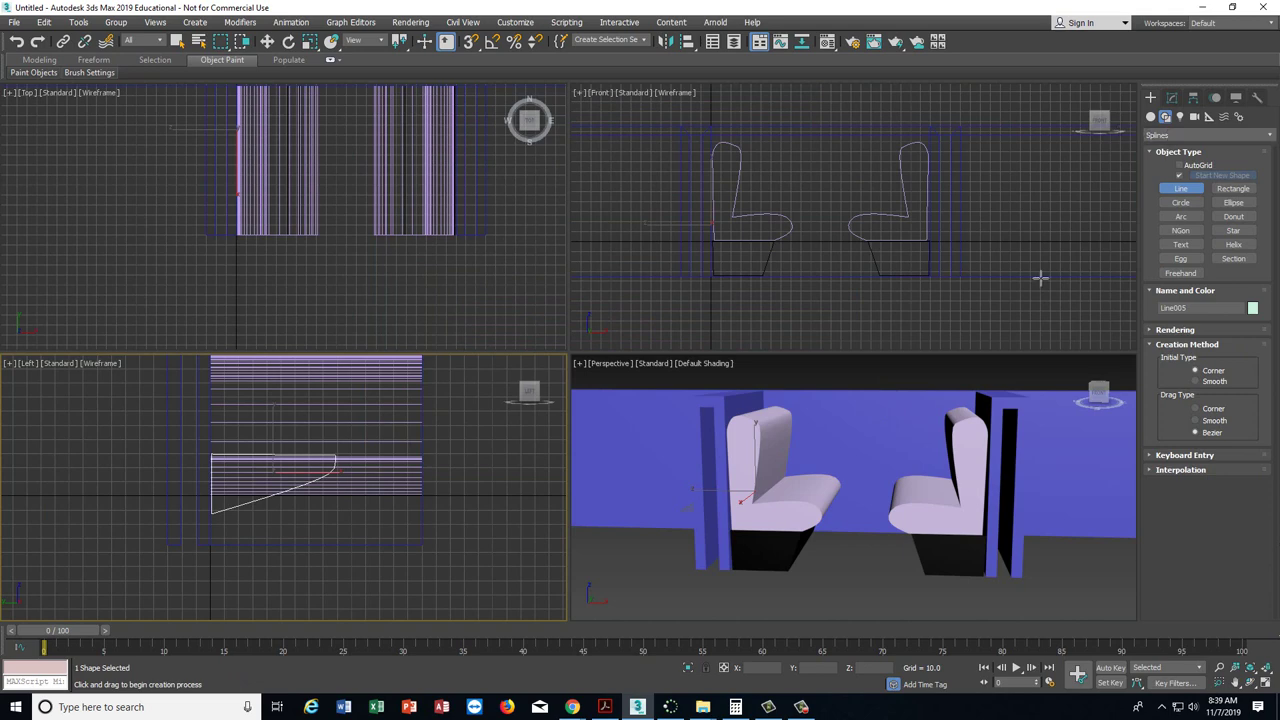
pyautogui.scroll(-4, 810, 431)
pyautogui.scroll(-4, 810, 431)
pyautogui.scroll(4, 810, 431)
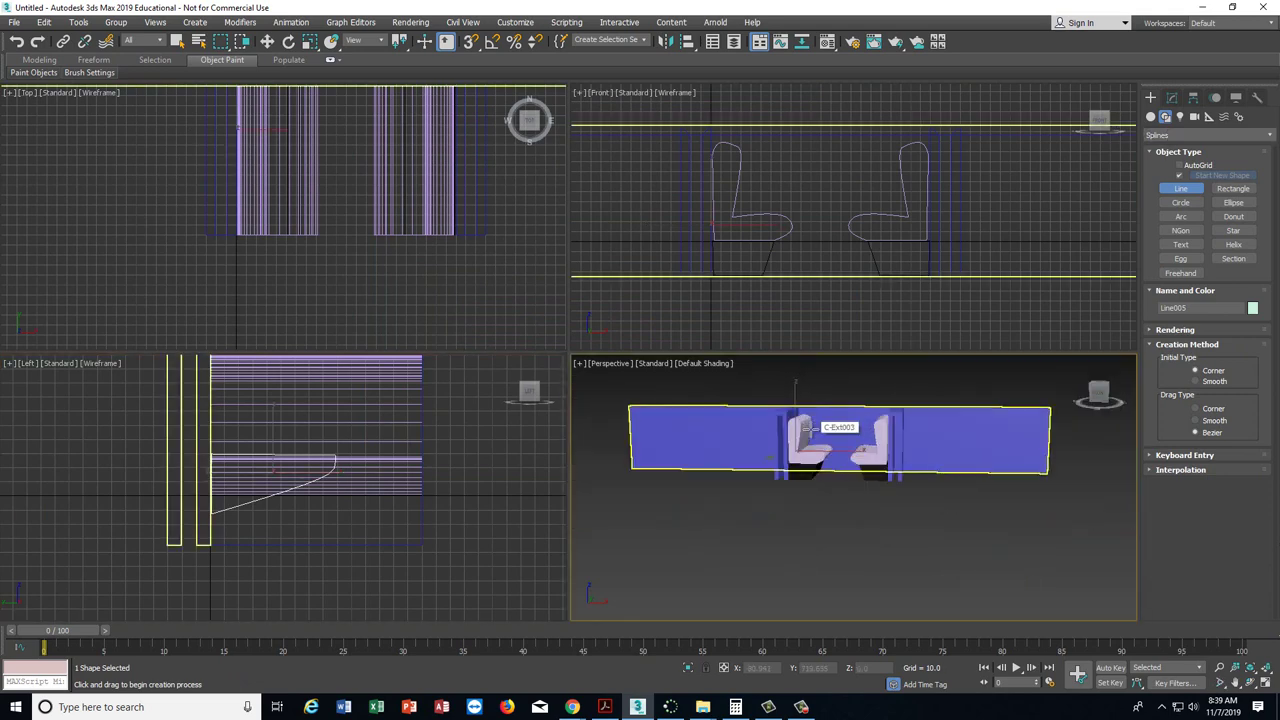
pyautogui.click(267, 42)
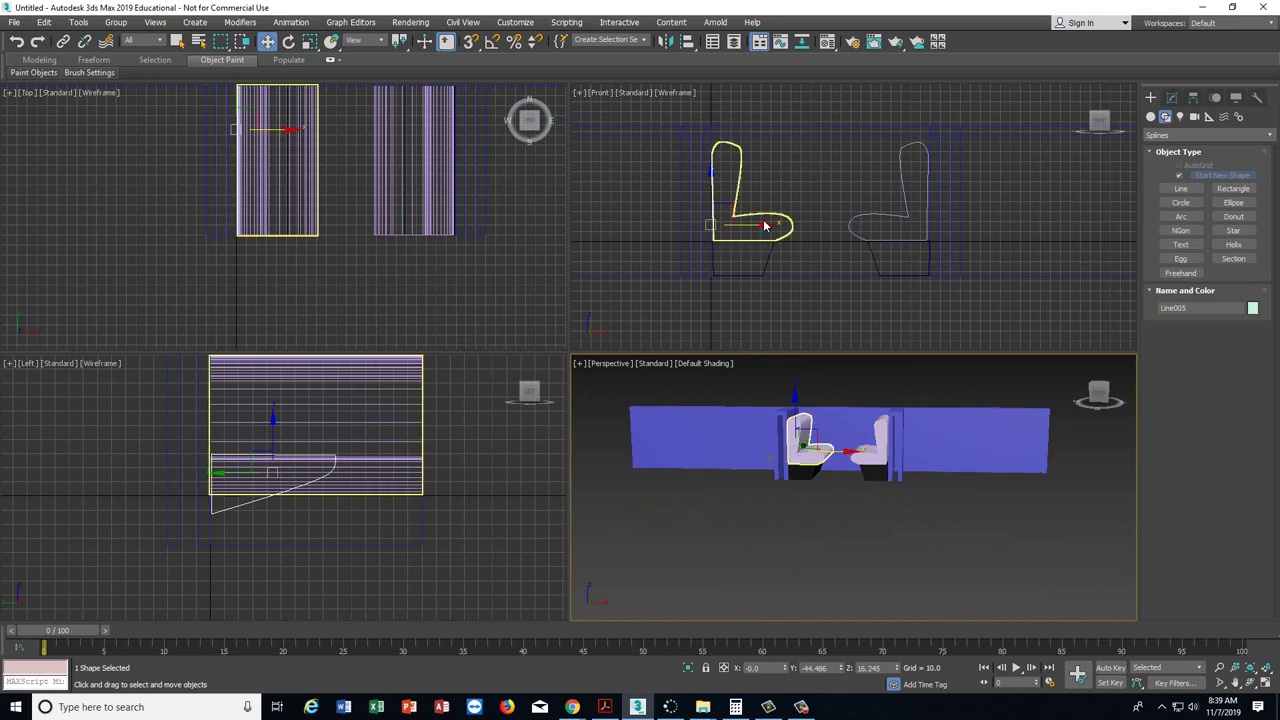
pyautogui.moveTo(766, 229); pyautogui.dragTo(873, 229)
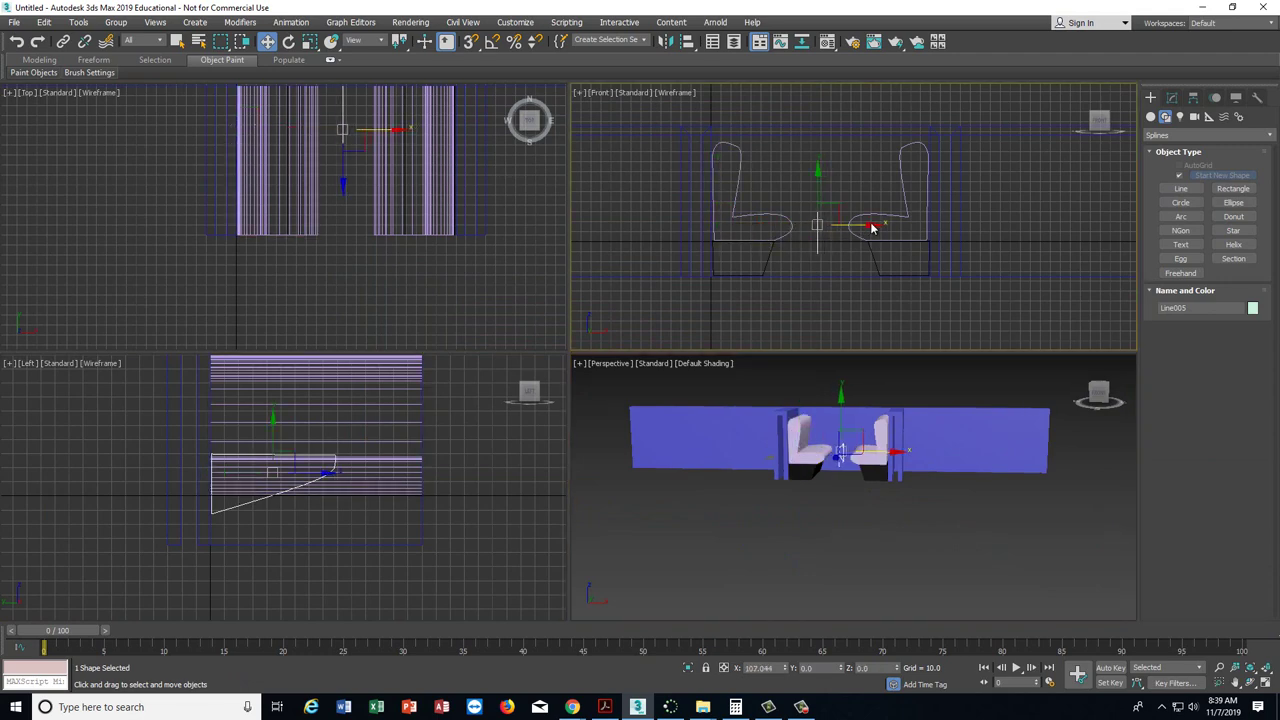
pyautogui.scroll(8, 820, 480)
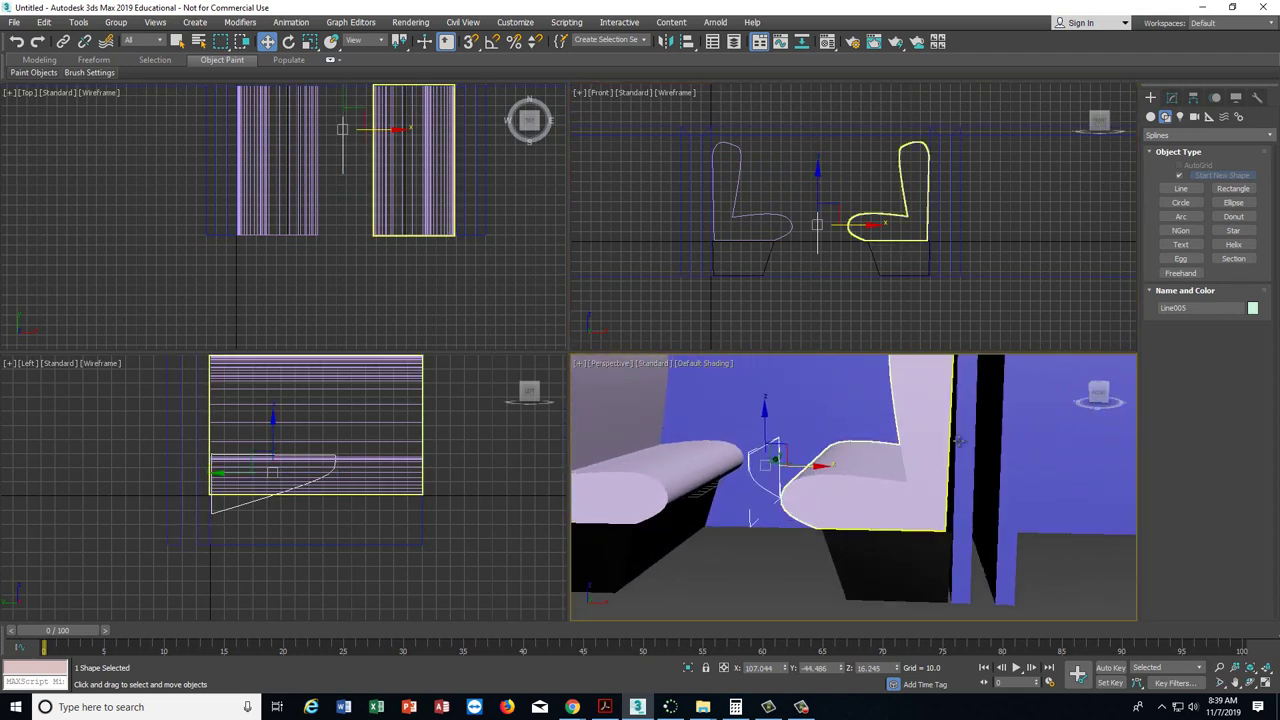
pyautogui.moveTo(1084, 377); pyautogui.dragTo(1068, 382)
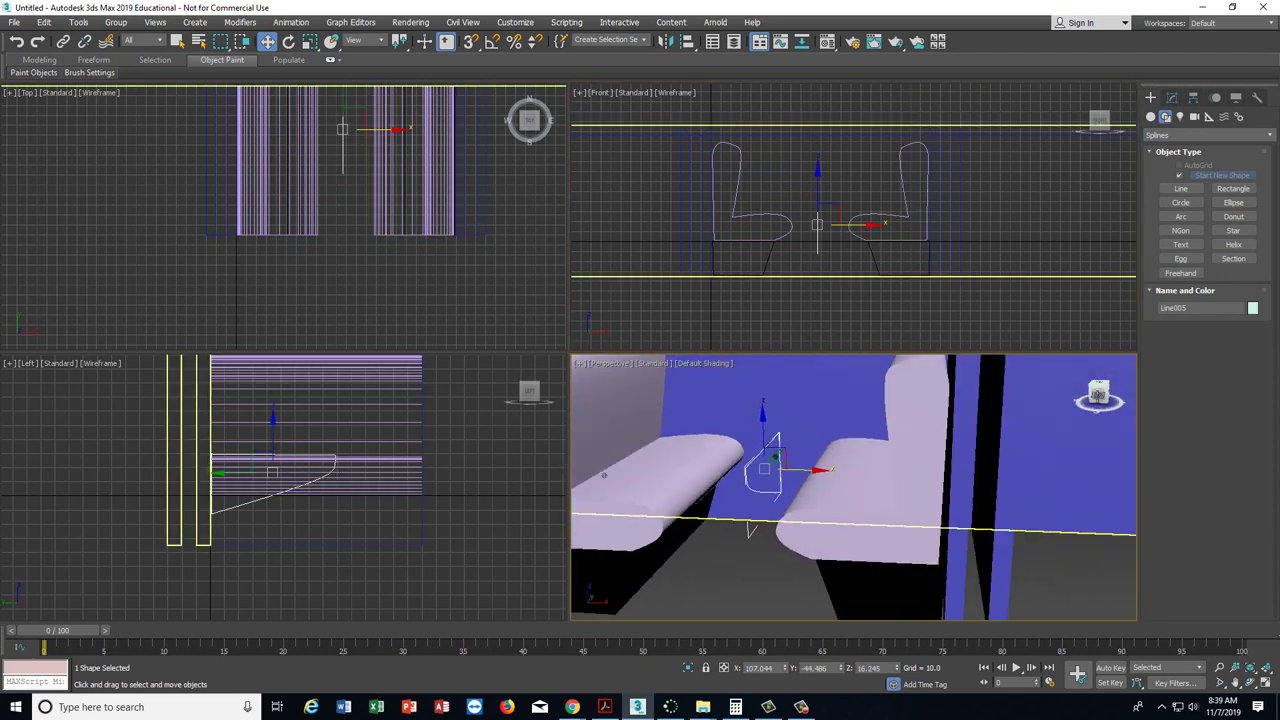
# - Apply an Extrude modifier to the support profile with an amount of 25
pyautogui.click(1172, 97)
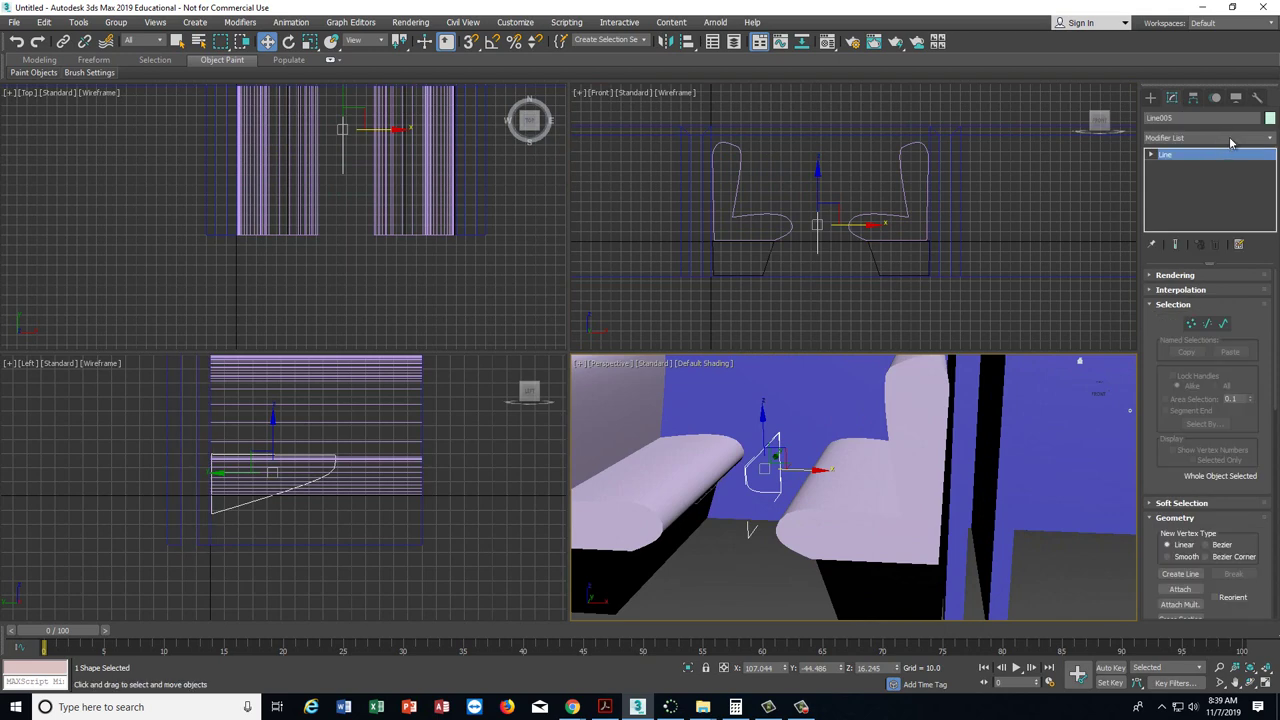
pyautogui.click(1230, 138)
pyautogui.scroll(-2, 1180, 600)
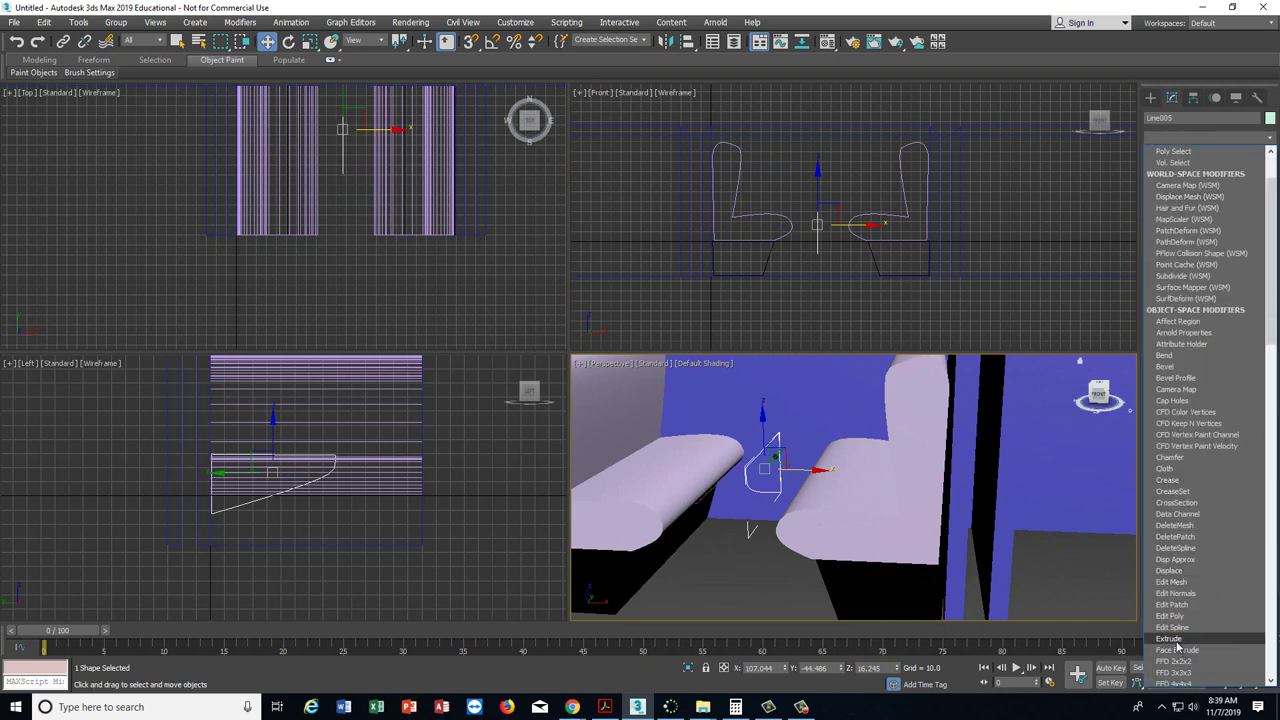
pyautogui.click(1170, 640)
pyautogui.click(1172, 640)
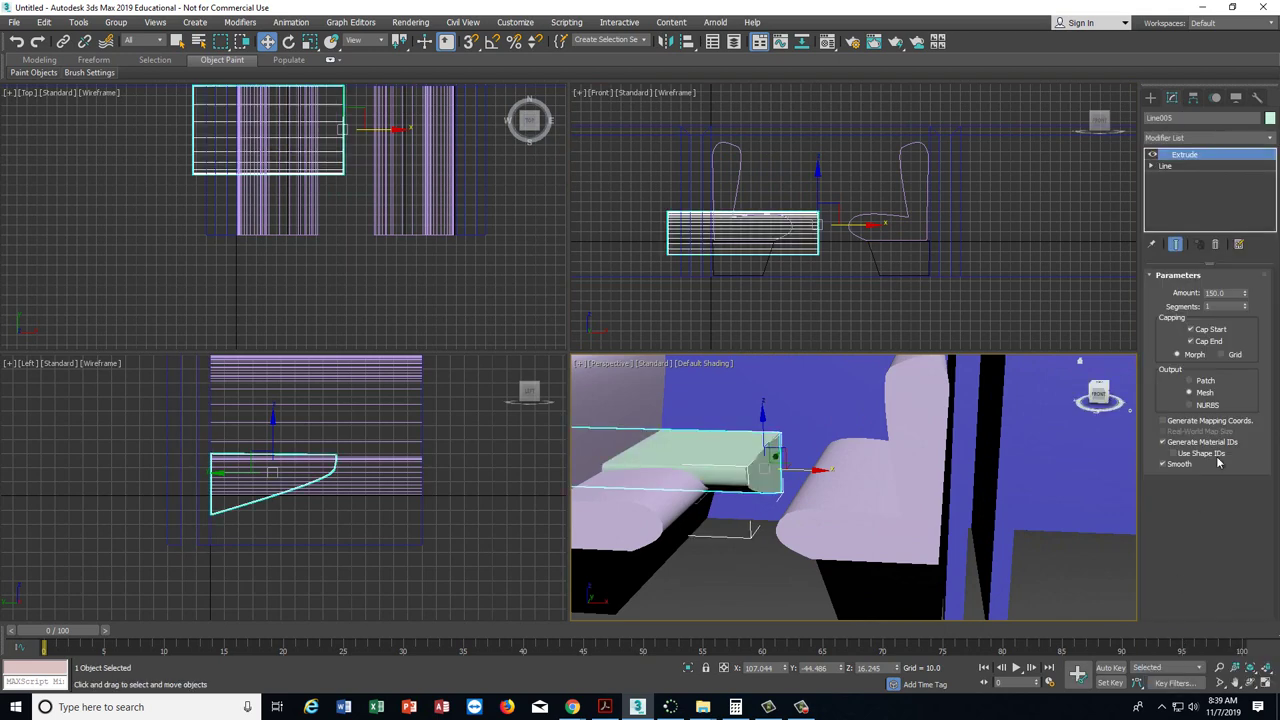
pyautogui.doubleClick(1230, 294)
pyautogui.press('Return')
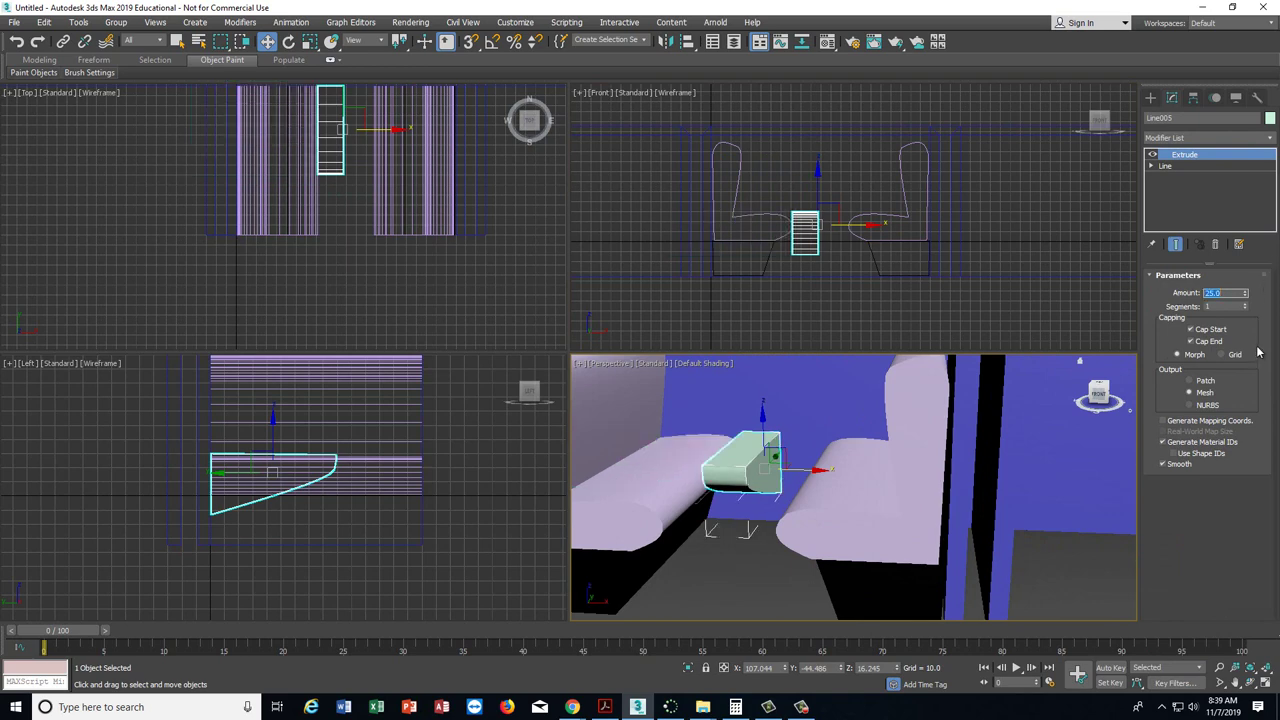
# - Check the table support in the Problem 6-10 PDF in Acrobat, and reduce its extrusion amount in 3ds Max to 15 and finally 10
pyautogui.click(607, 707)
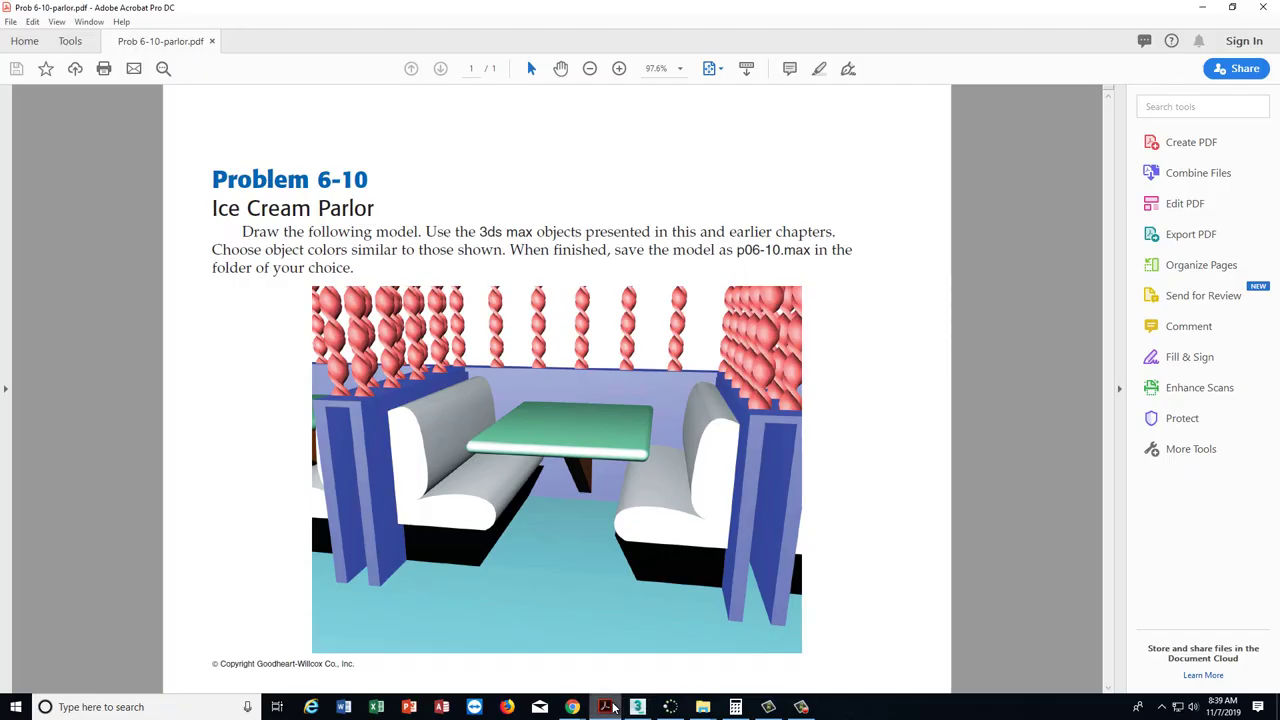
pyautogui.click(613, 707)
pyautogui.moveTo(1232, 295); pyautogui.dragTo(1167, 295)
pyautogui.write('1')
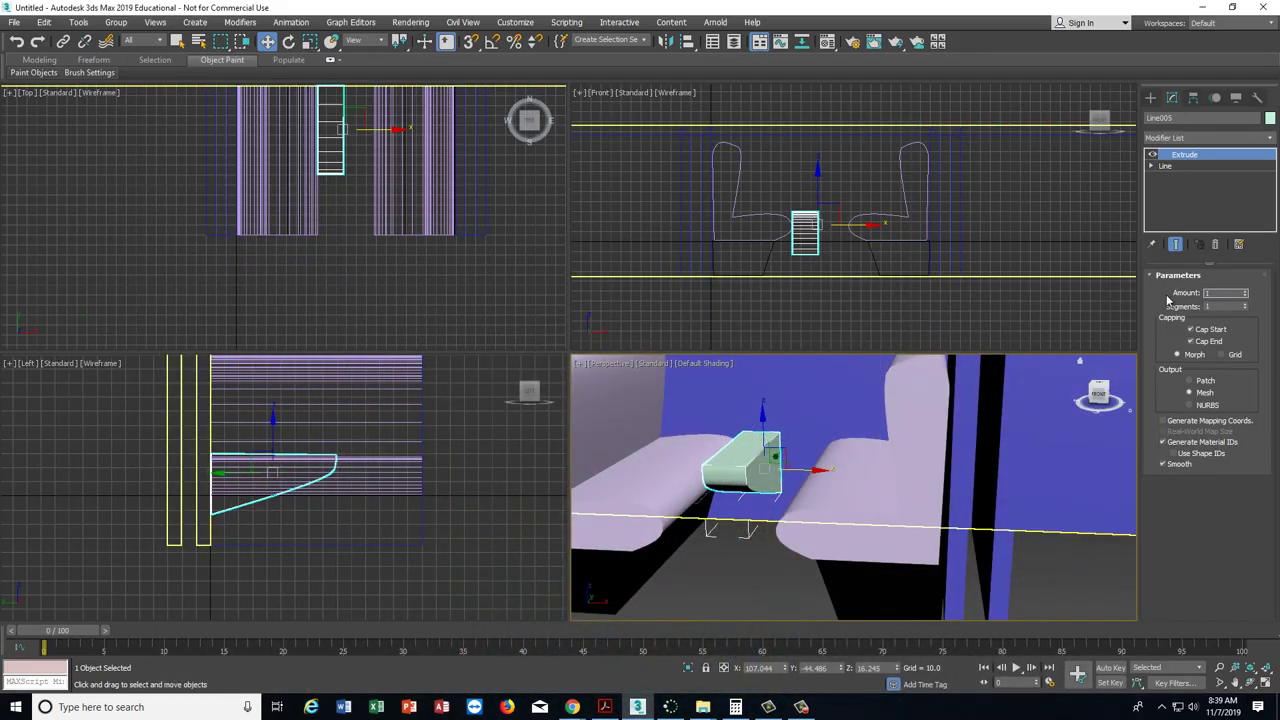
pyautogui.write('5')
pyautogui.press('Return')
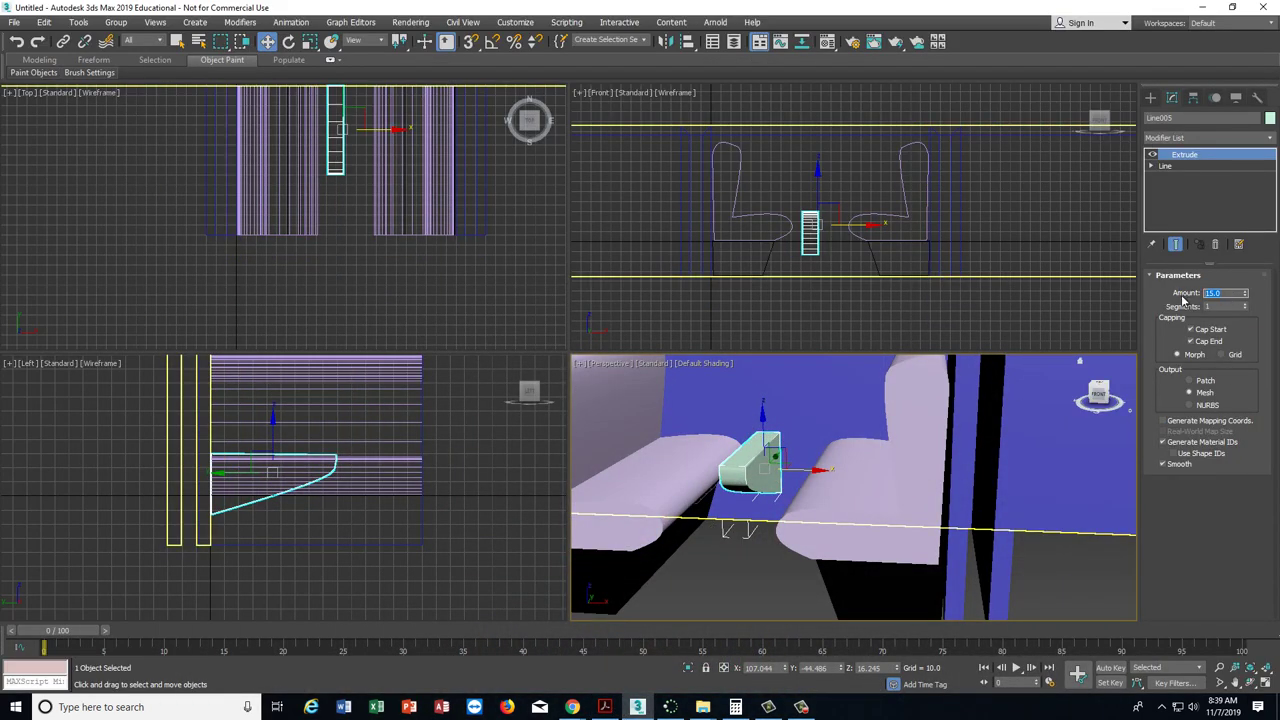
pyautogui.write('10')
pyautogui.press('Return')
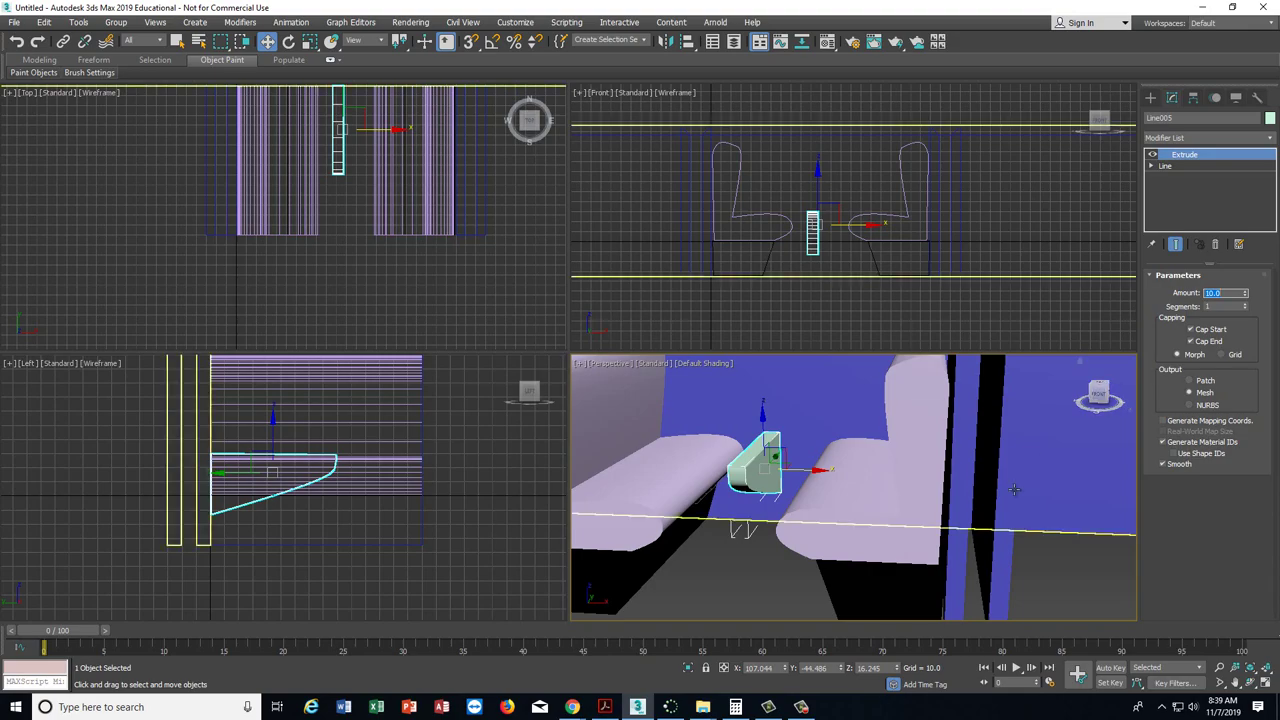
# - Check the support's color in the PDF reference and set the extruded support's object color to orange-brown in 3ds Max
pyautogui.click(604, 707)
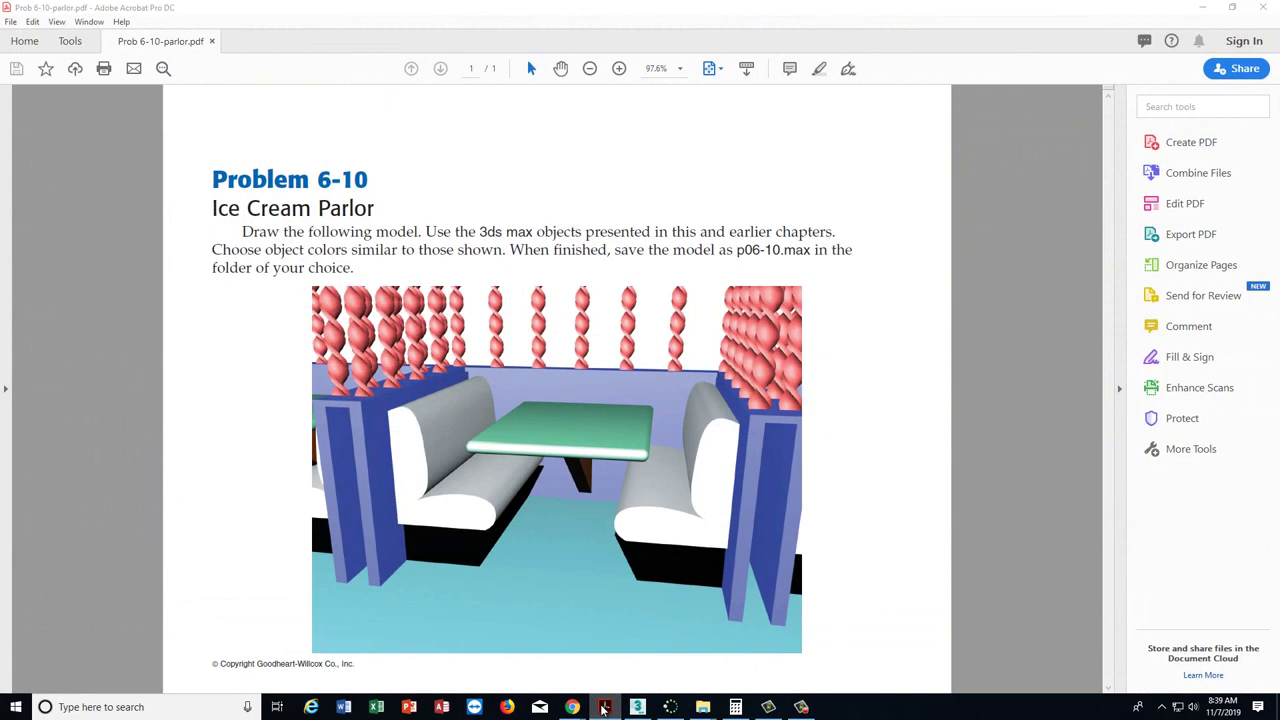
pyautogui.click(604, 707)
pyautogui.click(1269, 118)
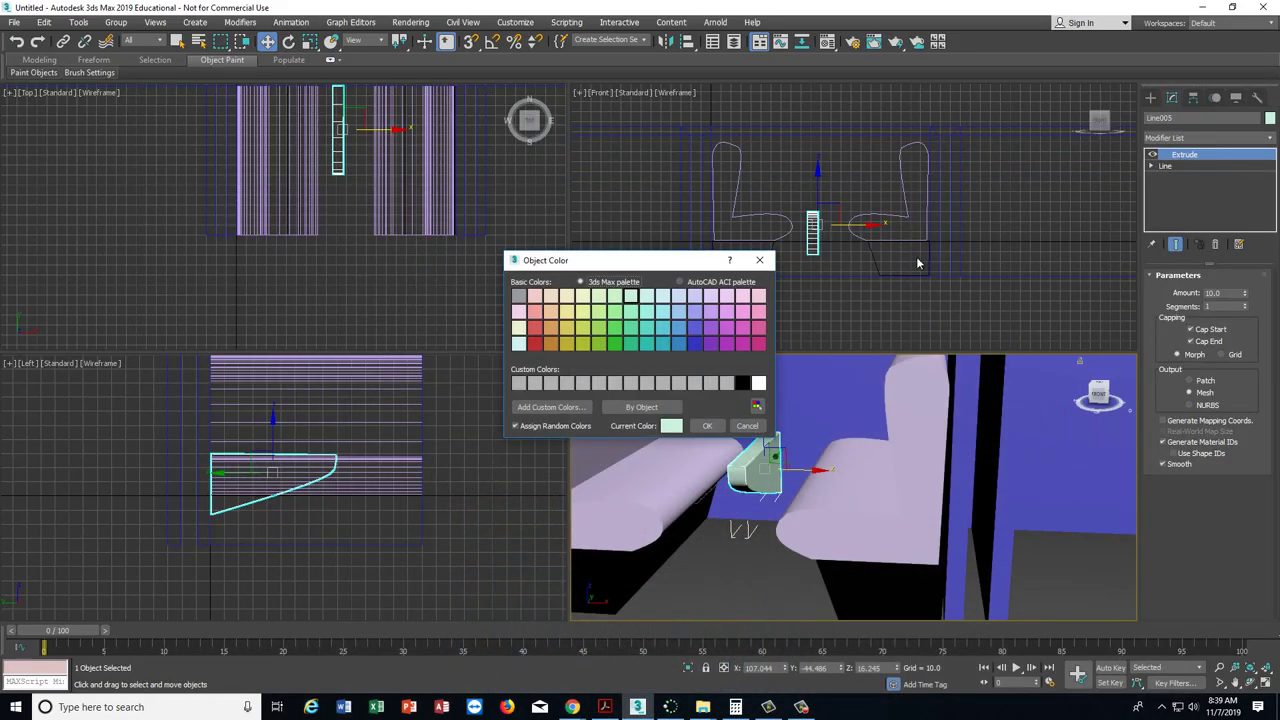
pyautogui.click(549, 346)
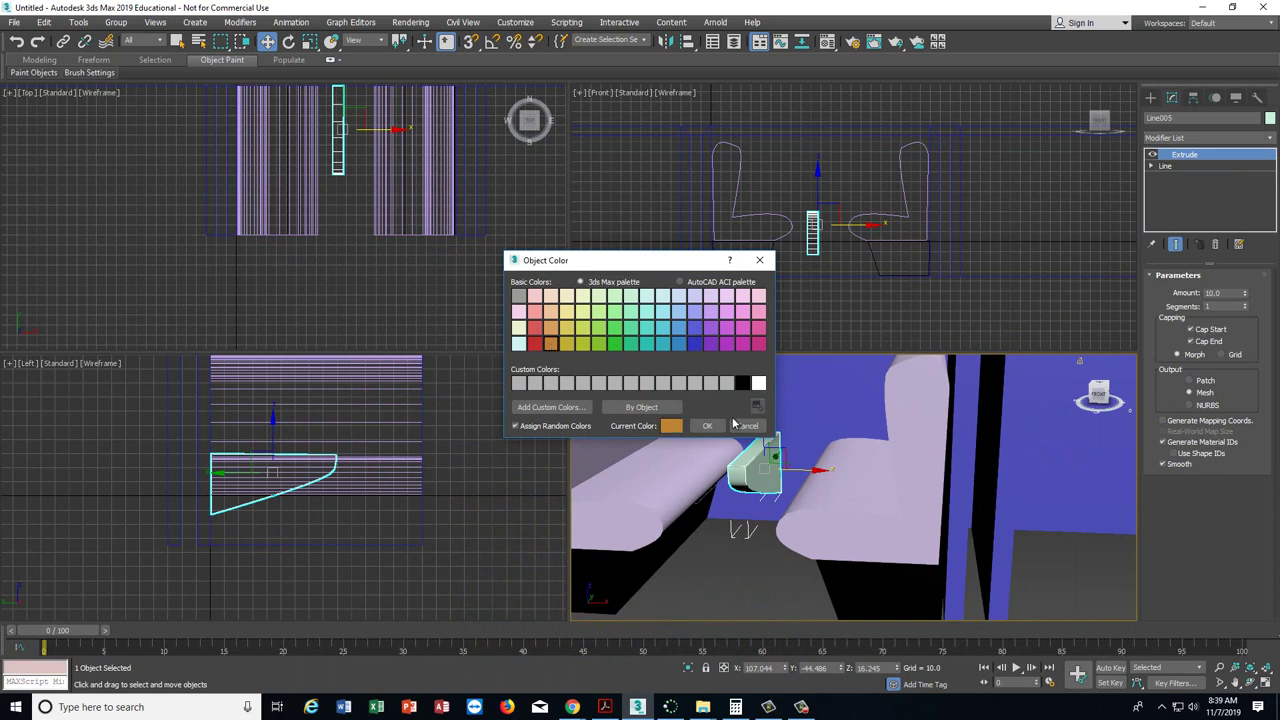
pyautogui.click(707, 425)
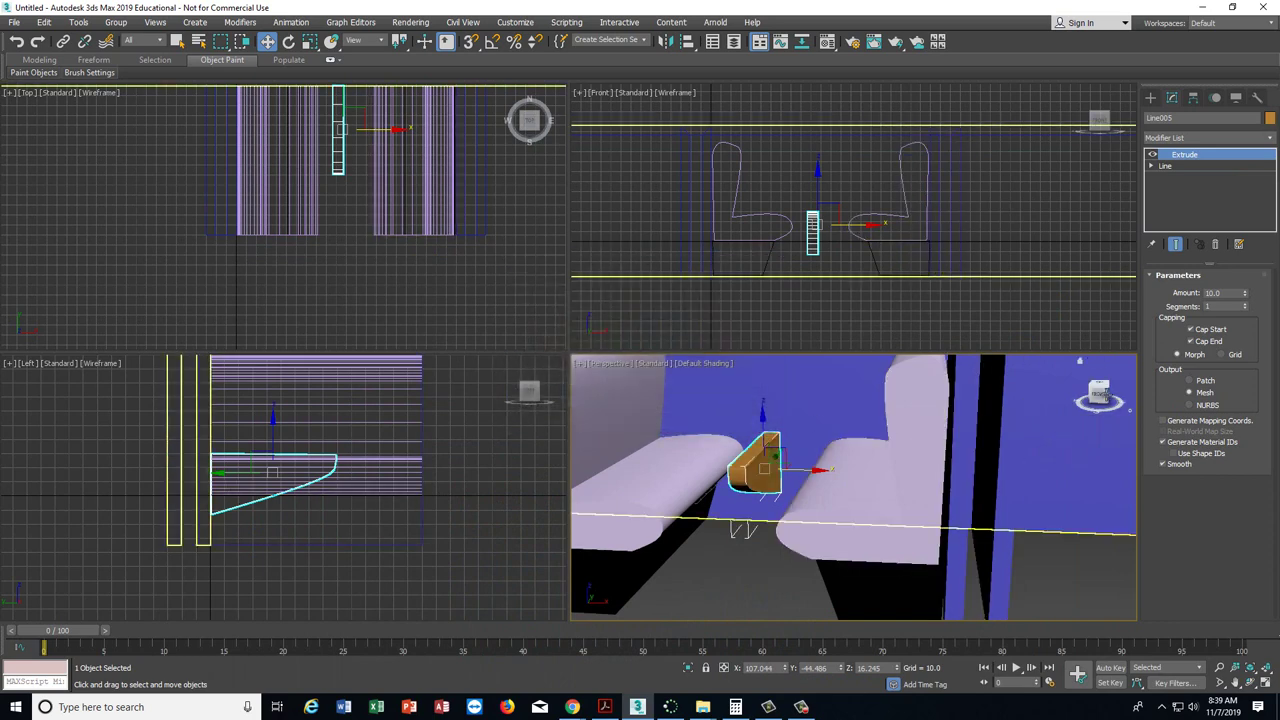
pyautogui.moveTo(1099, 392); pyautogui.dragTo(1107, 395)
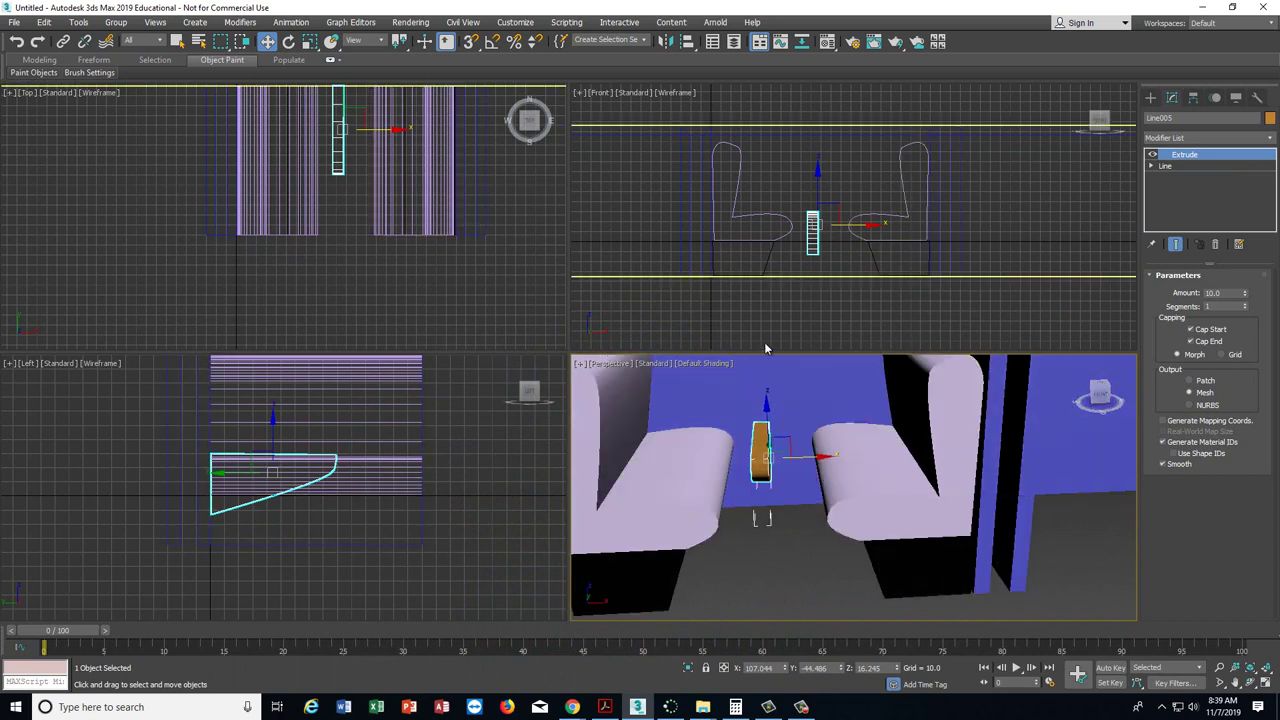
# - Move the orange-brown support along X to about 114, centering it between the two benches
pyautogui.scroll(2, 818, 247)
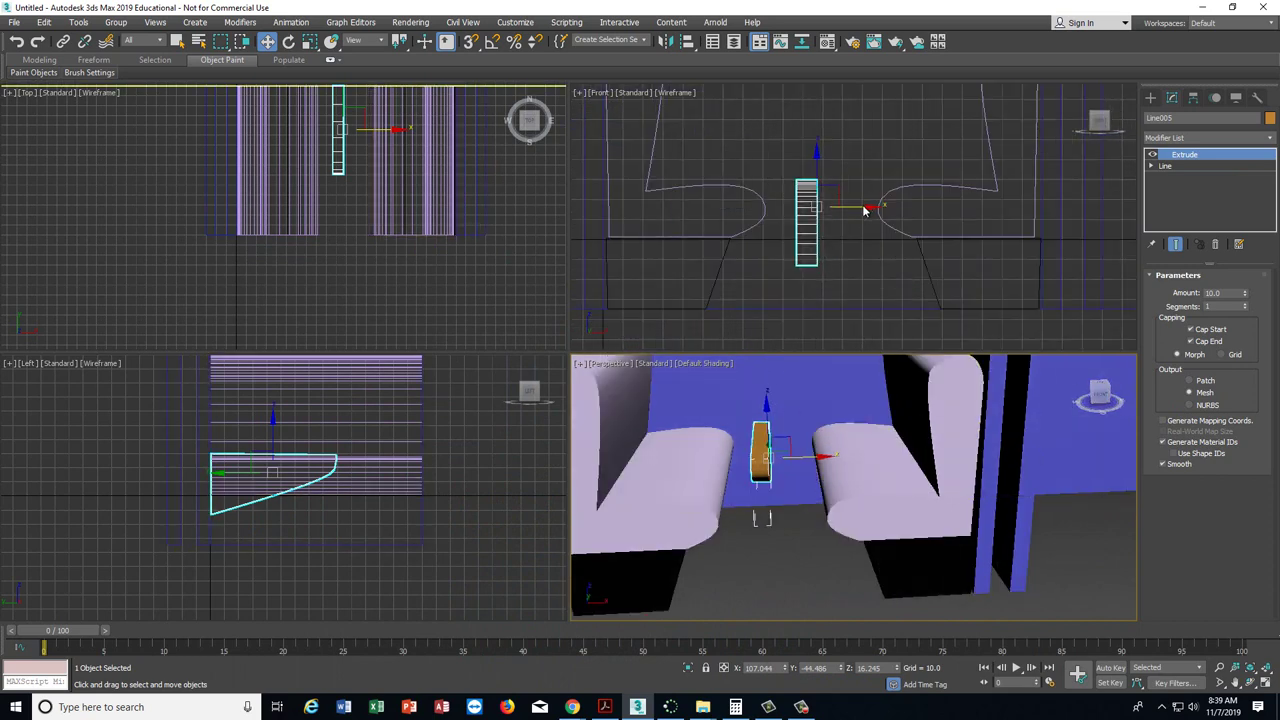
pyautogui.moveTo(865, 209); pyautogui.dragTo(877, 208)
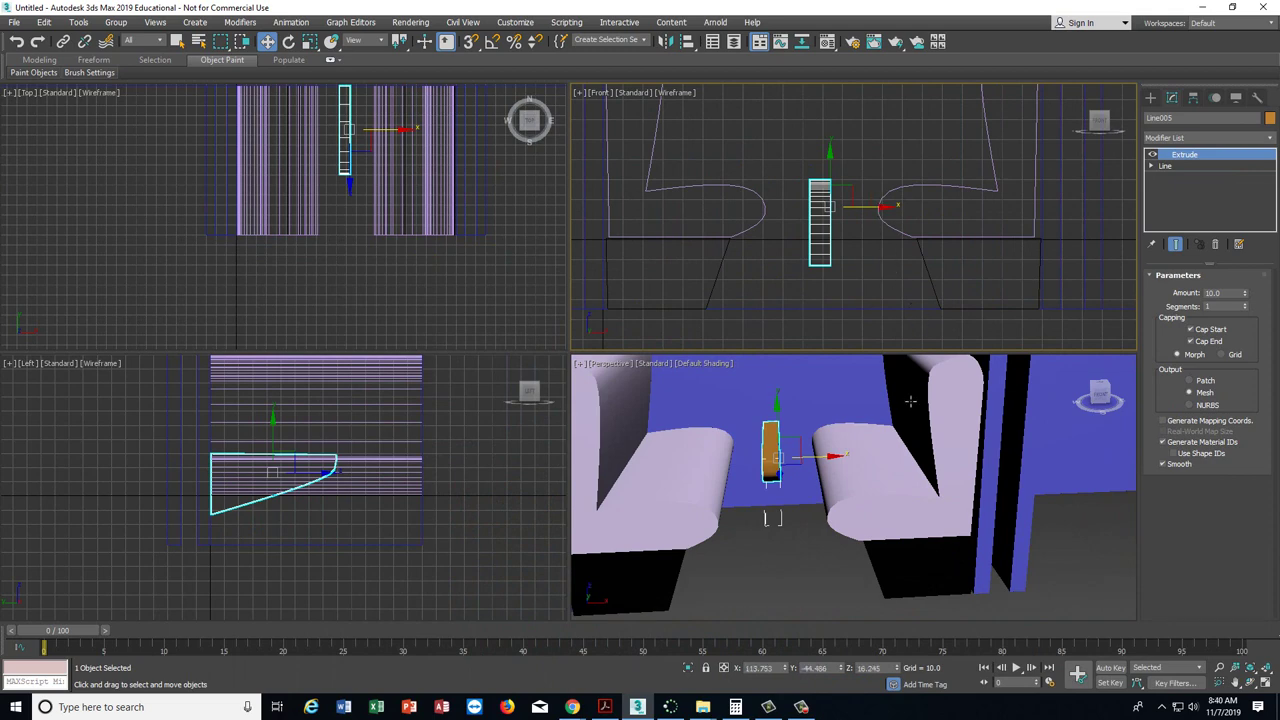
pyautogui.click(1082, 573)
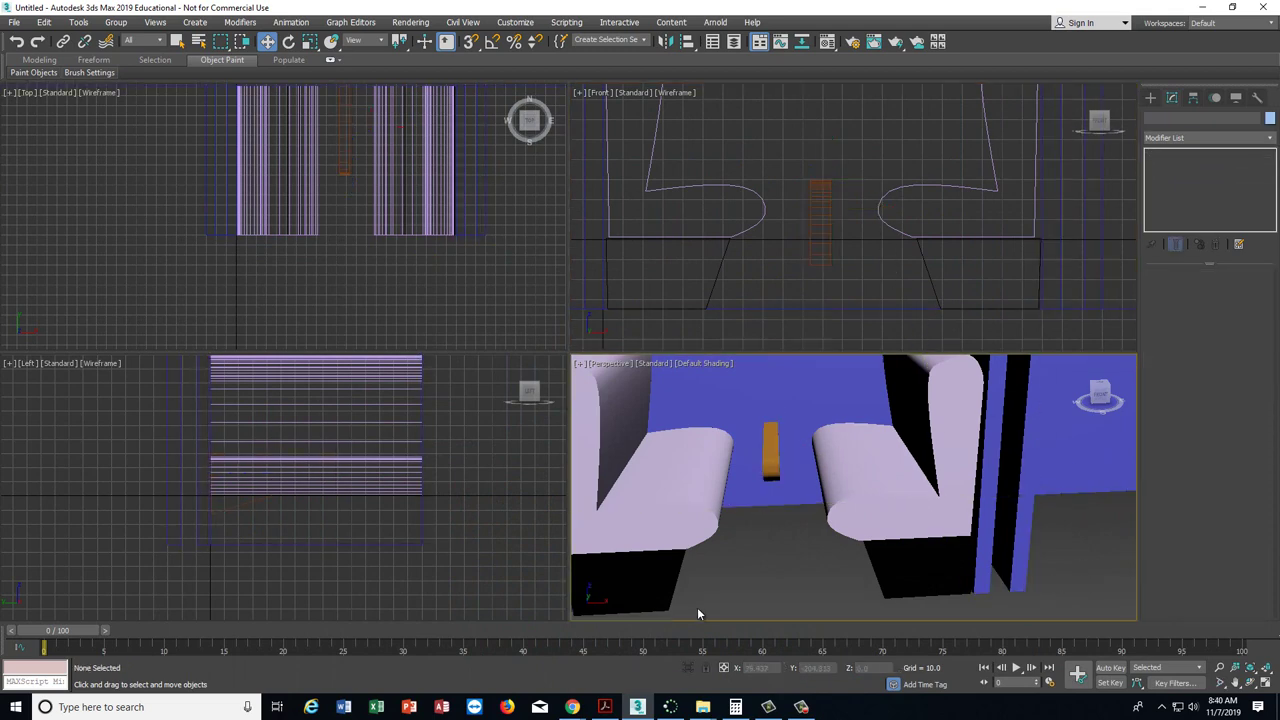
# - Check the tabletop in the PDF reference and create a ChamferBox between the benches, about 147 long, 104 wide and 14 high with a 6.6 fillet
pyautogui.click(604, 707)
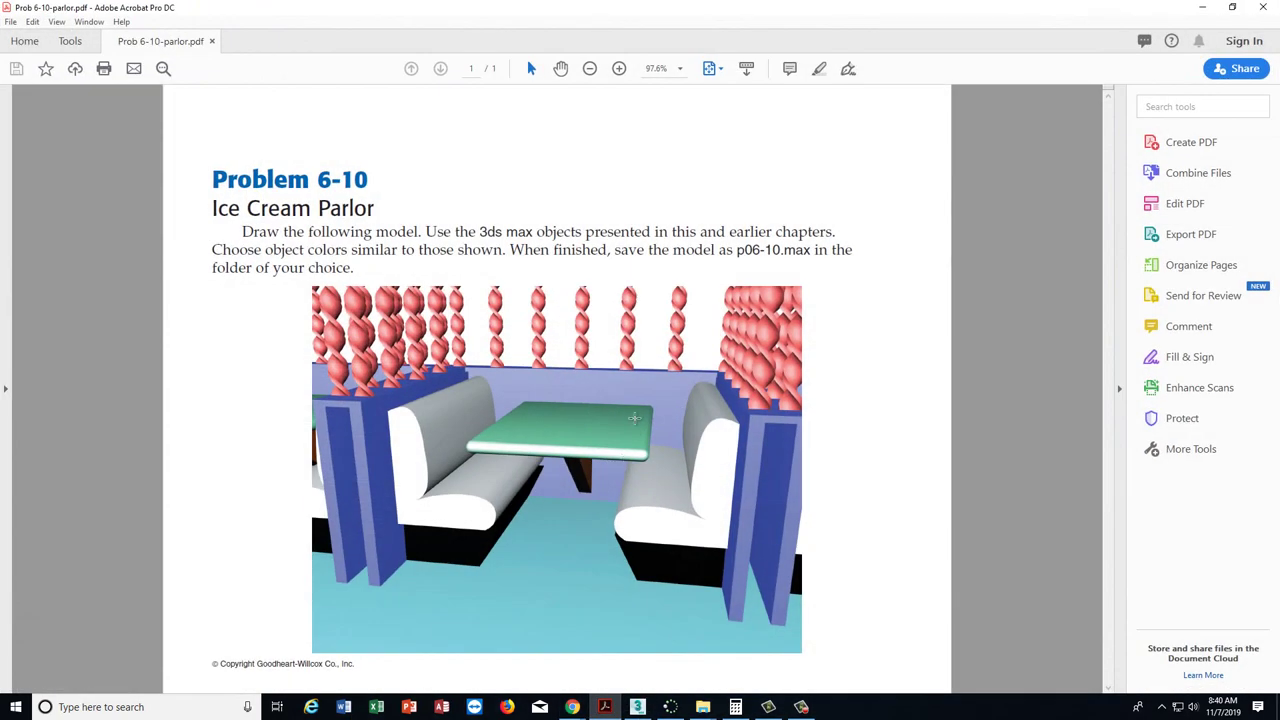
pyautogui.click(637, 707)
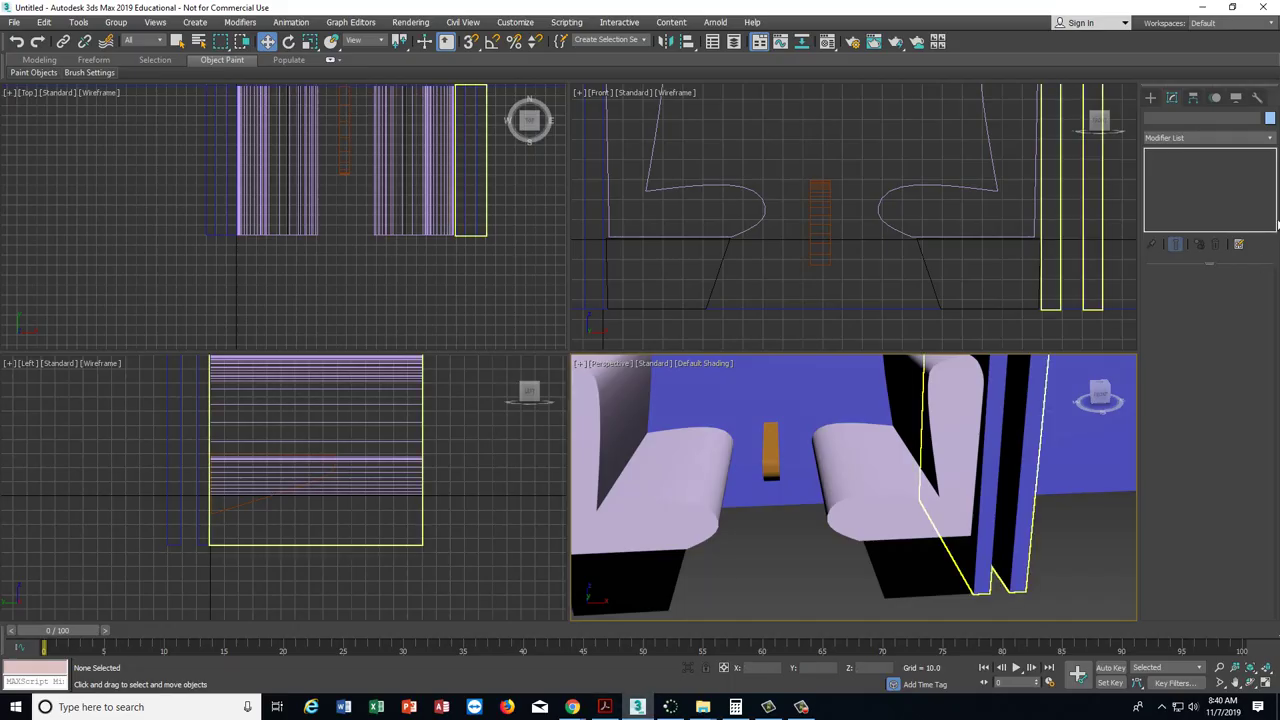
pyautogui.click(1152, 98)
pyautogui.scroll(-1, 1158, 136)
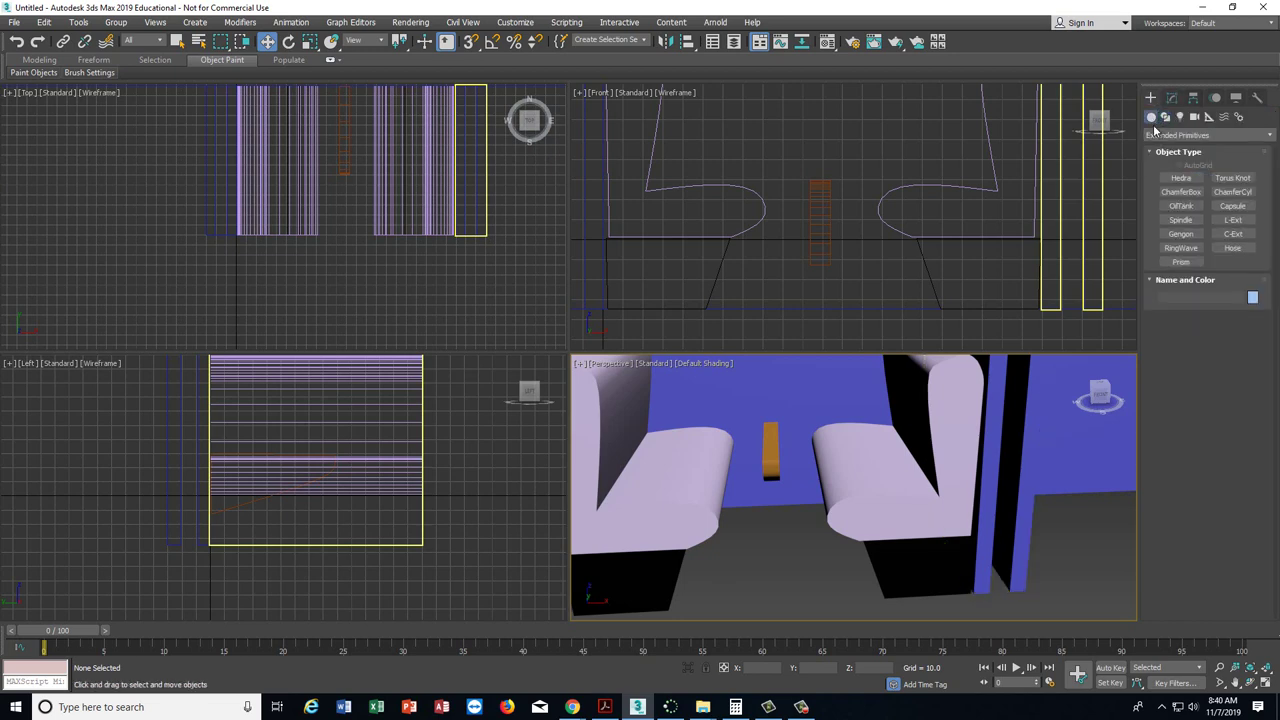
pyautogui.click(1193, 191)
pyautogui.scroll(-3, 286, 211)
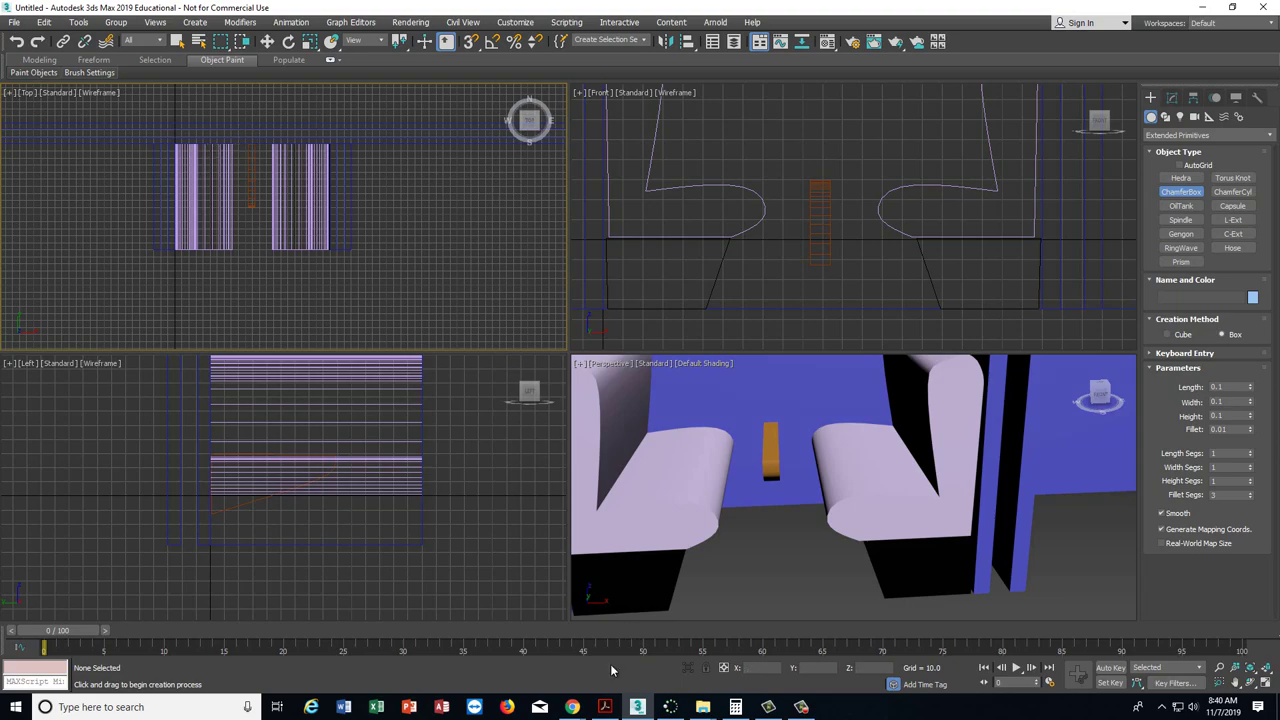
pyautogui.click(605, 707)
pyautogui.click(605, 707)
pyautogui.moveTo(215, 145); pyautogui.dragTo(289, 250)
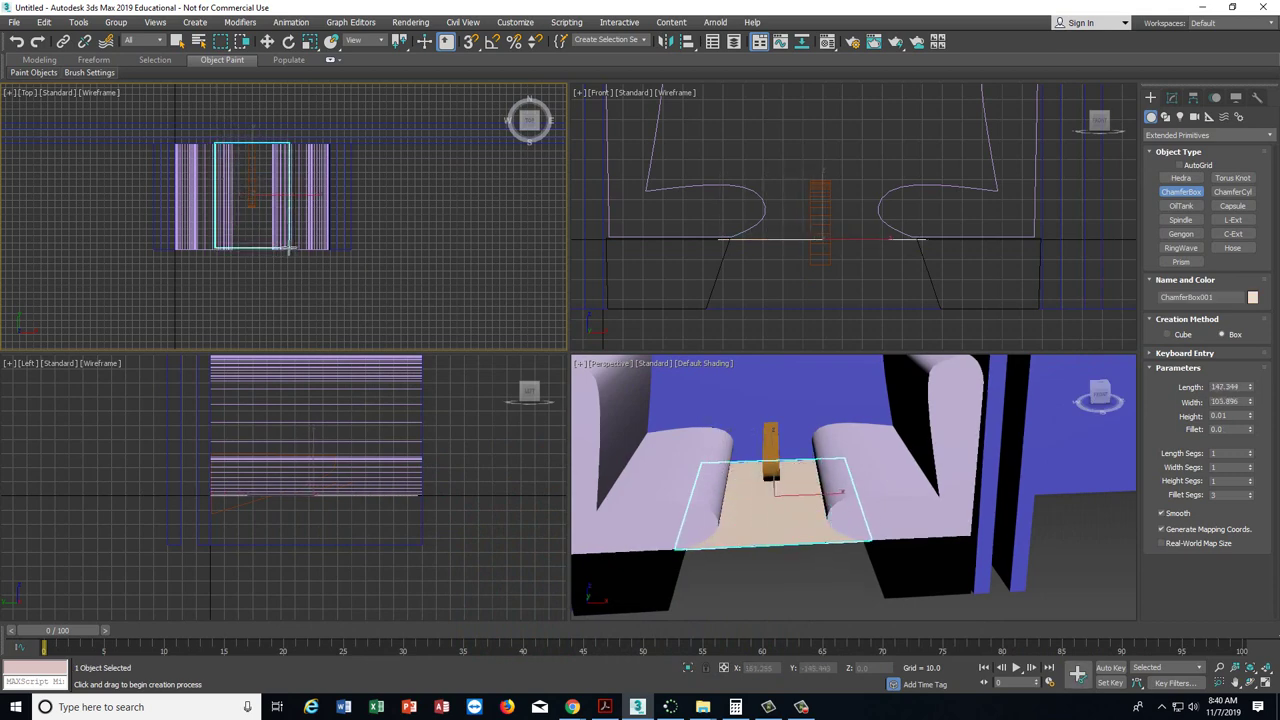
pyautogui.click(286, 239)
pyautogui.click(285, 236)
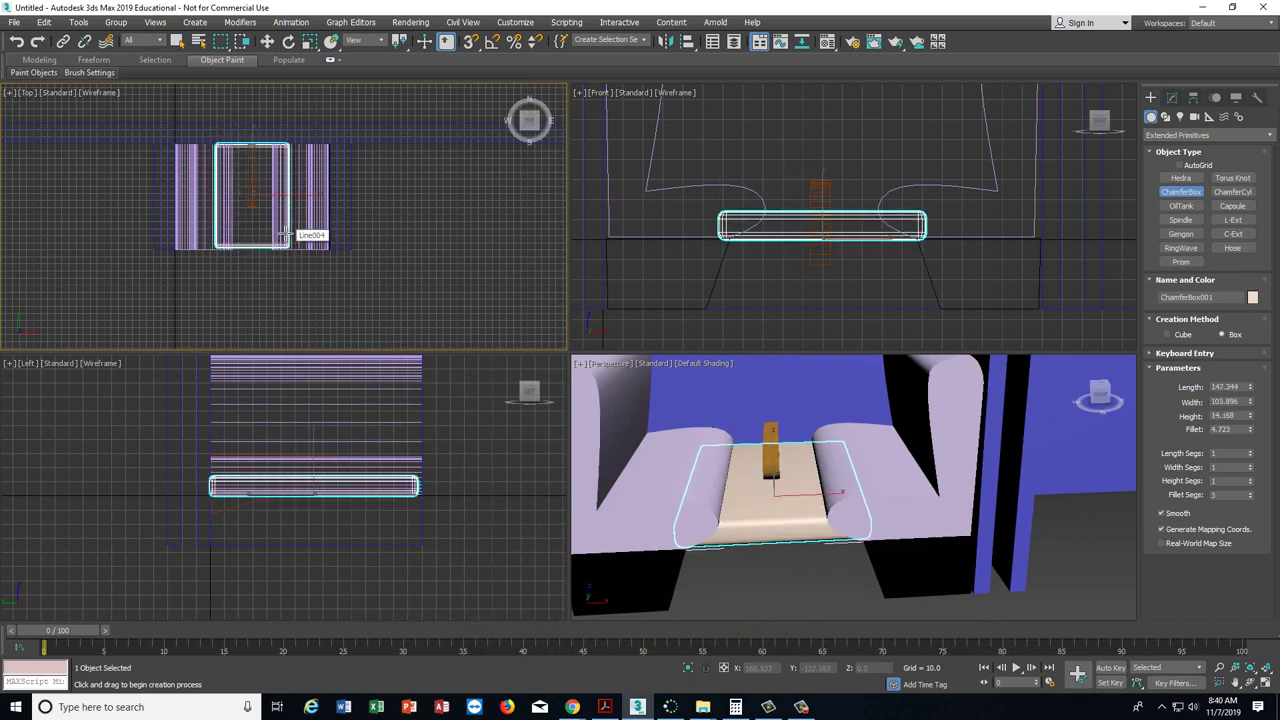
pyautogui.click(345, 229)
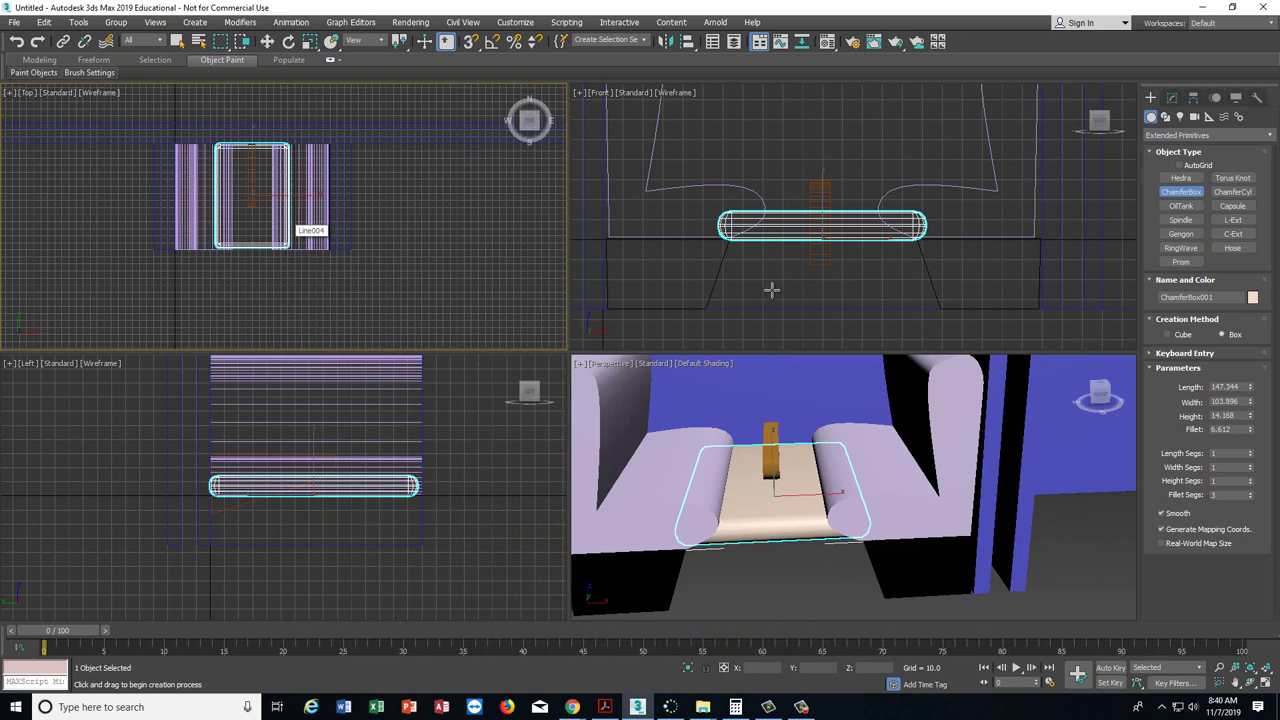
# - Set the tabletop's object color to light green
pyautogui.click(1253, 297)
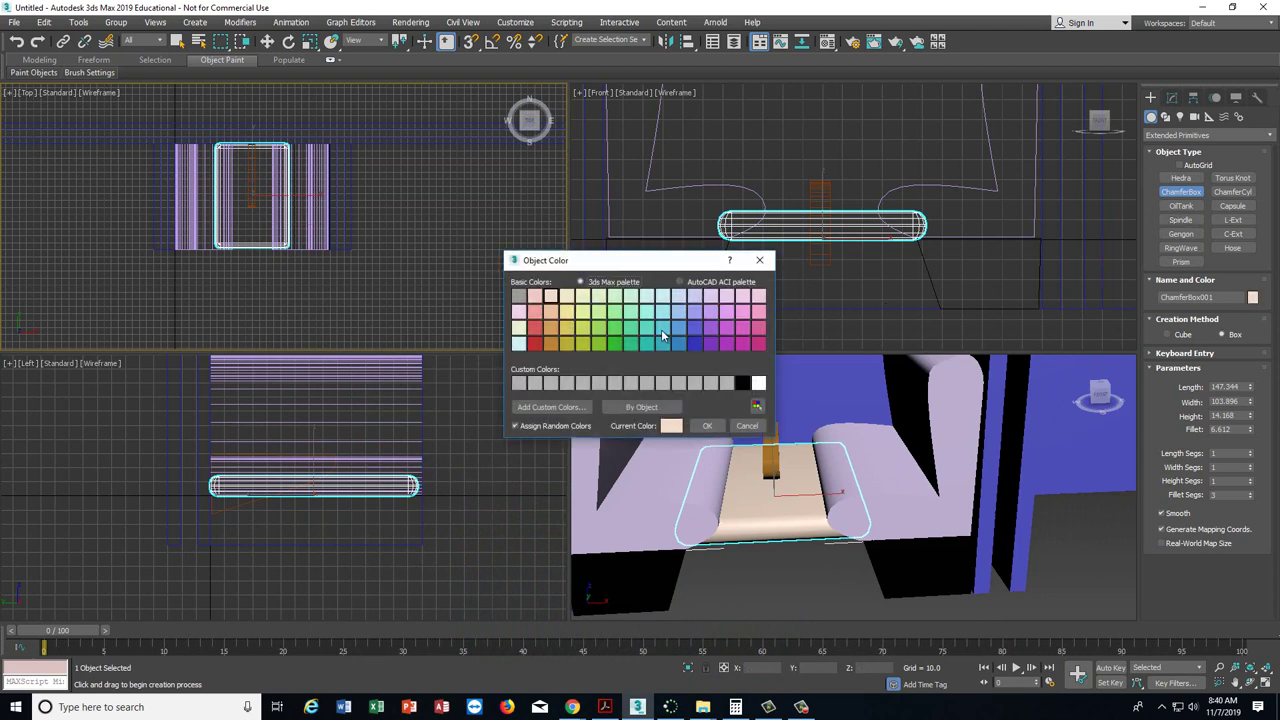
pyautogui.click(620, 316)
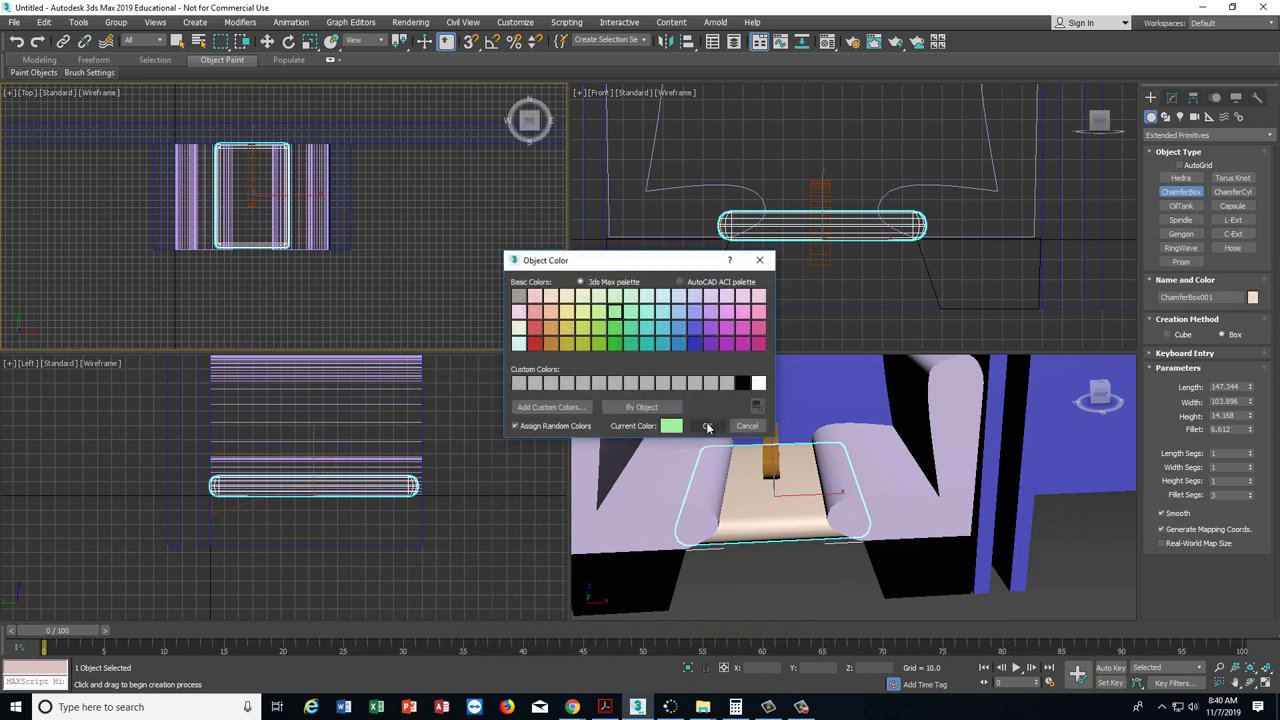
pyautogui.click(707, 425)
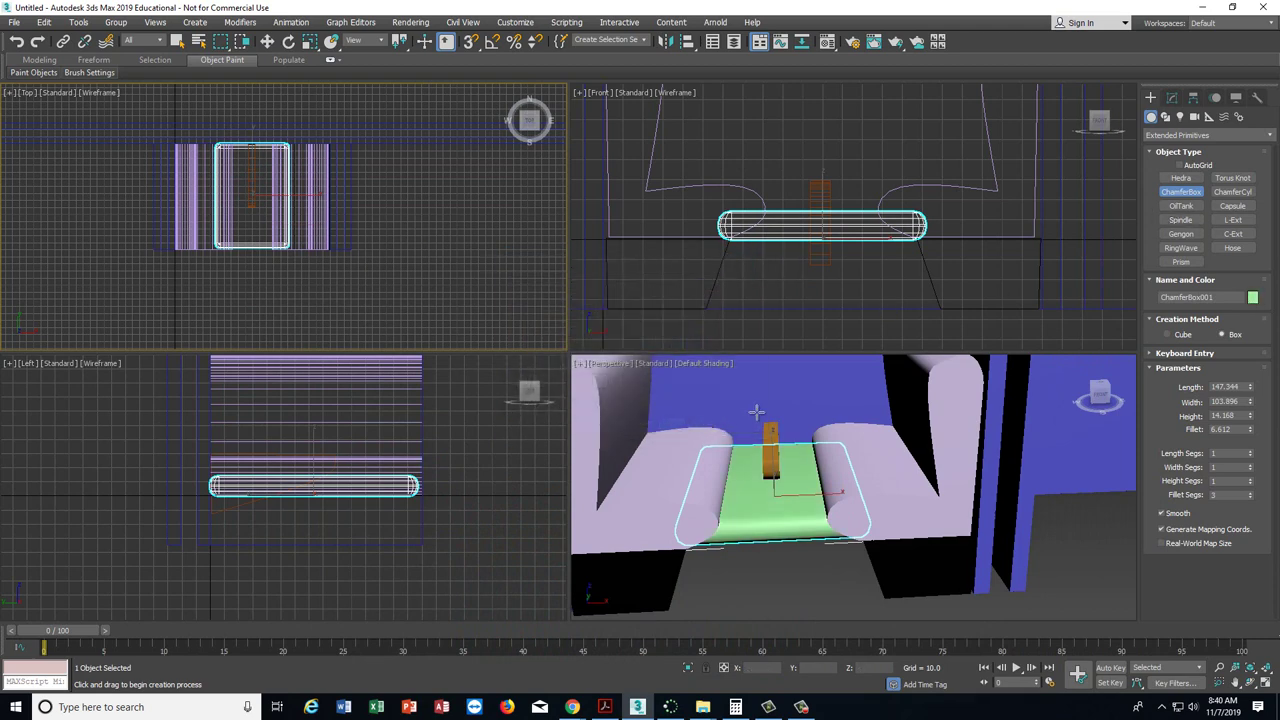
# - Move the green tabletop up to a Z of about 47, above the bench seats
pyautogui.click(267, 41)
pyautogui.moveTo(822, 185); pyautogui.dragTo(822, 122)
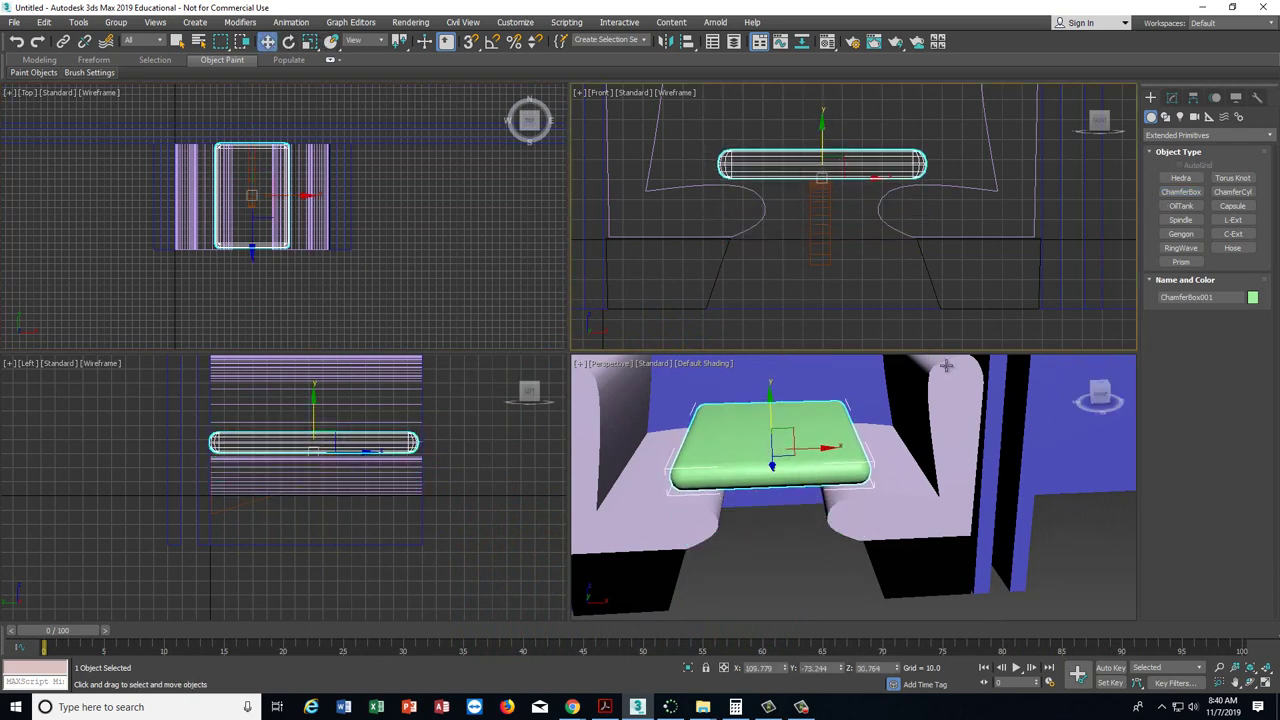
pyautogui.click(1100, 393)
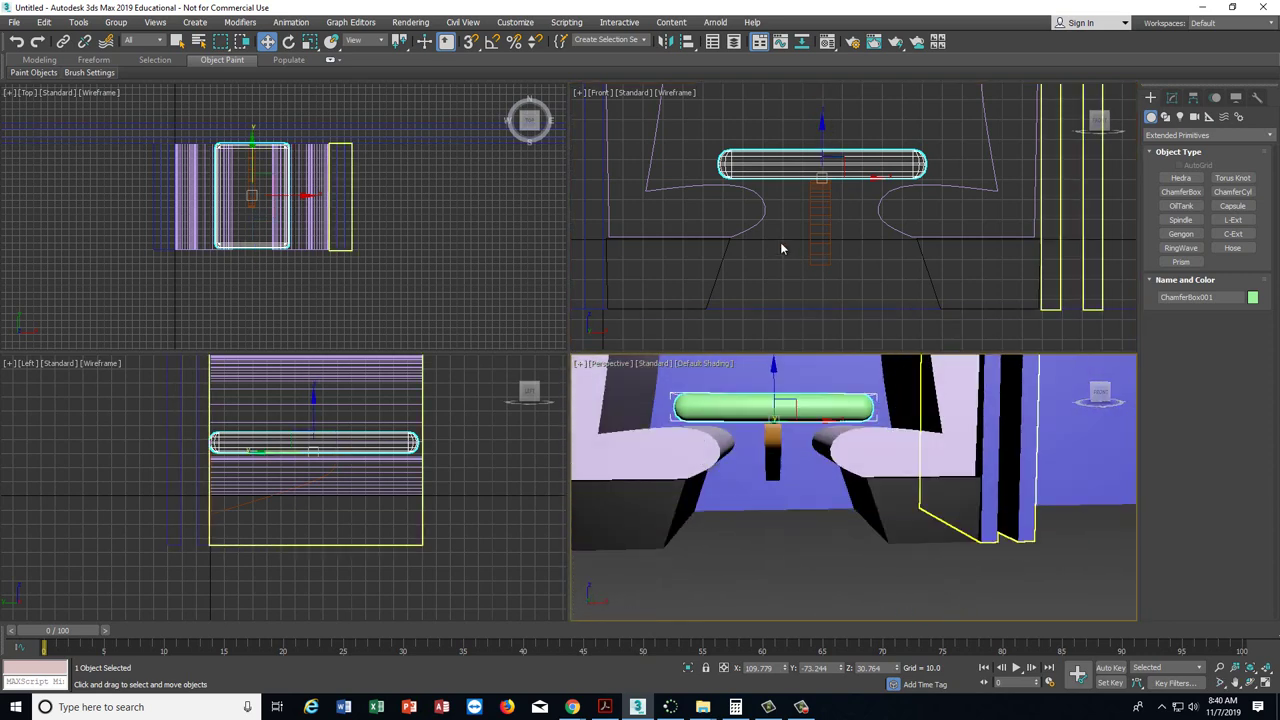
pyautogui.moveTo(821, 118); pyautogui.dragTo(818, 92)
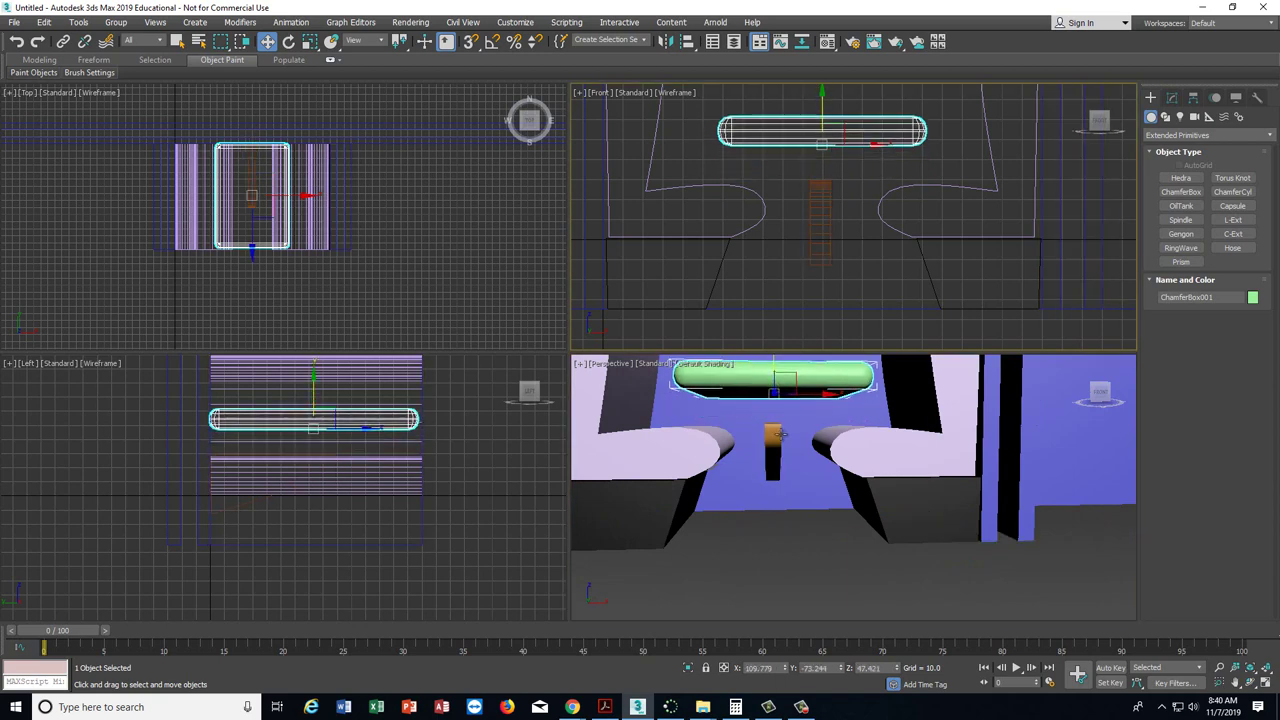
# - Move the support up to a Z of about 34 so it meets the tabletop's underside
pyautogui.click(820, 200)
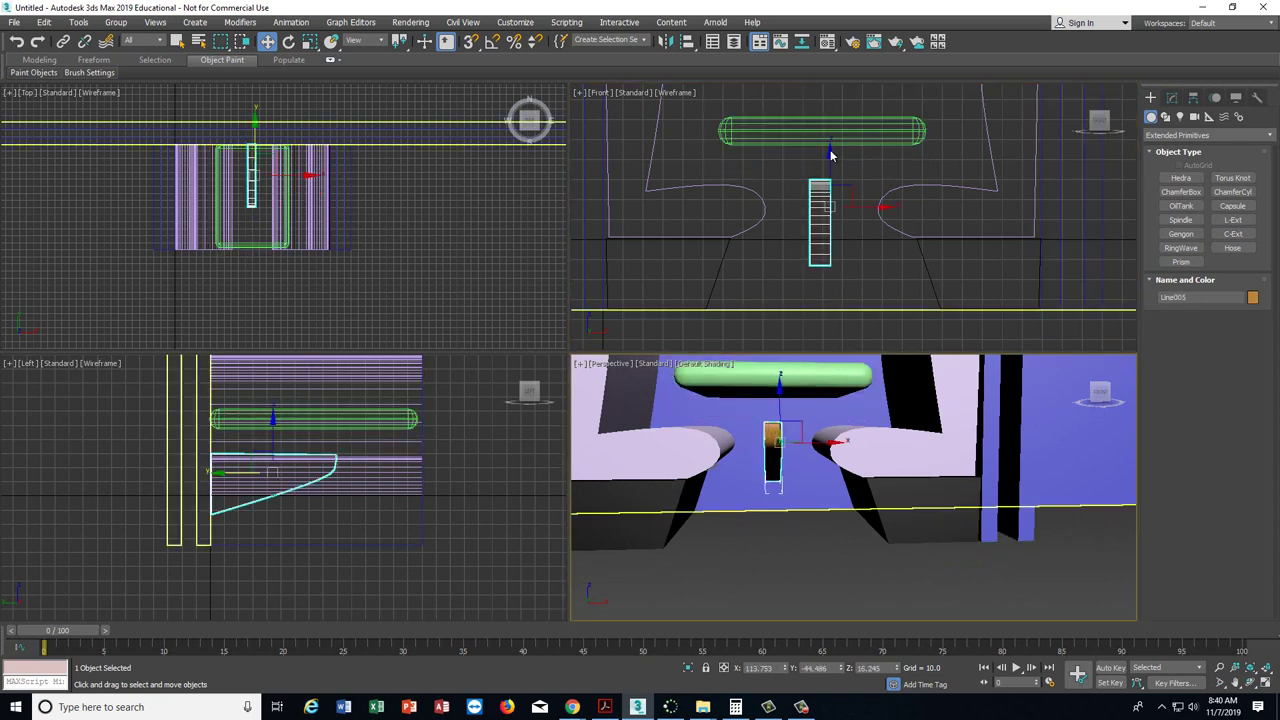
pyautogui.moveTo(830, 155); pyautogui.dragTo(828, 120)
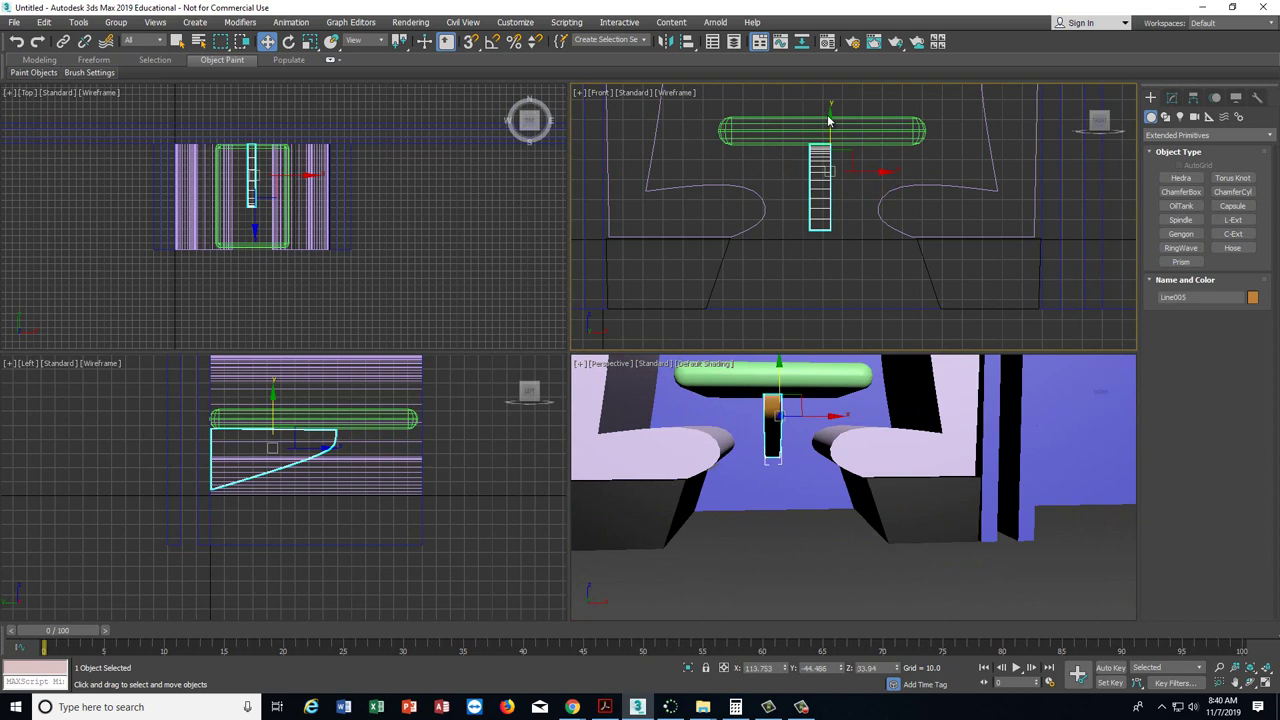
pyautogui.click(813, 532)
# - Compare the booth with the PDF reference, and move the right partition, bench cushion and bench base together outward along X
pyautogui.scroll(-5, 1025, 438)
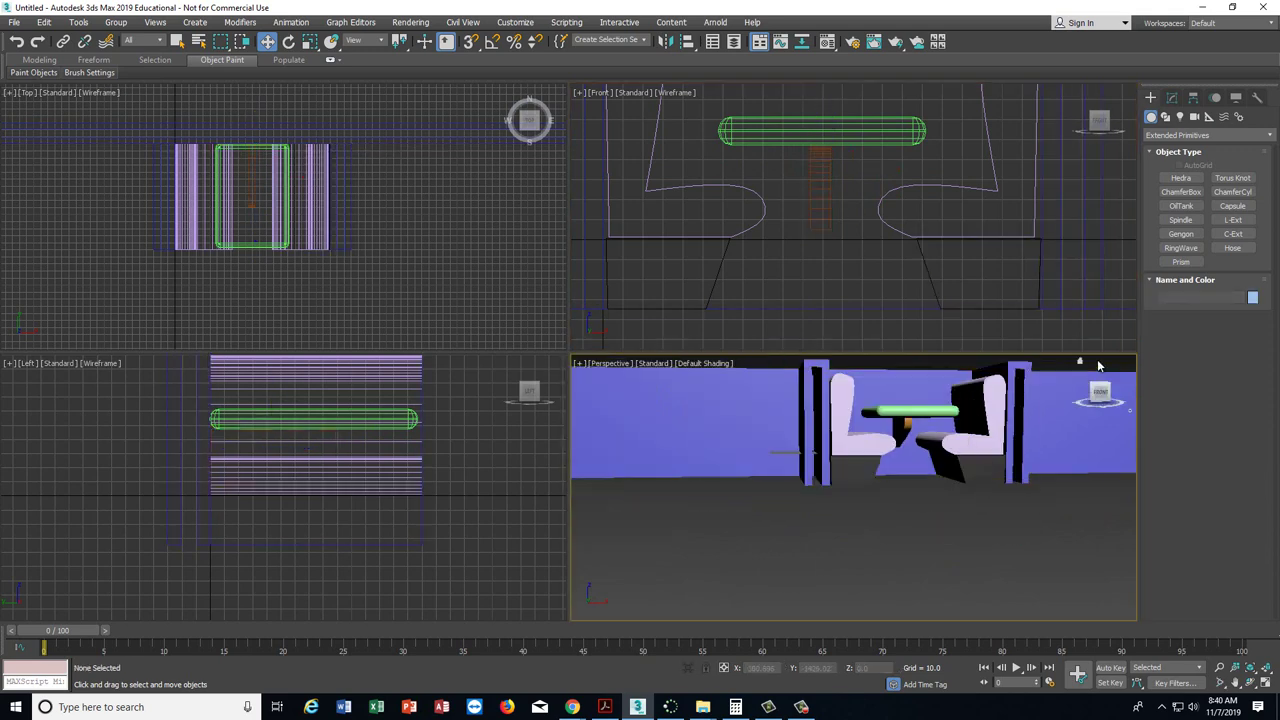
pyautogui.moveTo(1095, 392); pyautogui.dragTo(1049, 413)
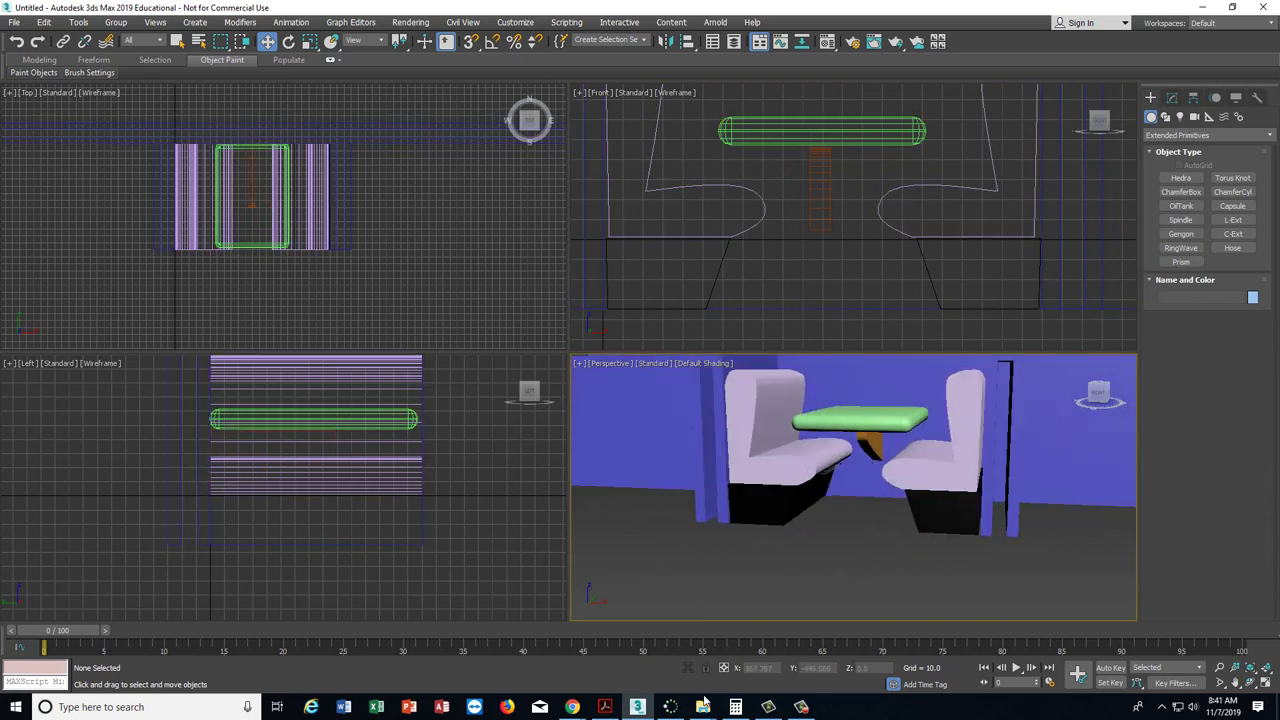
pyautogui.click(603, 707)
pyautogui.click(603, 707)
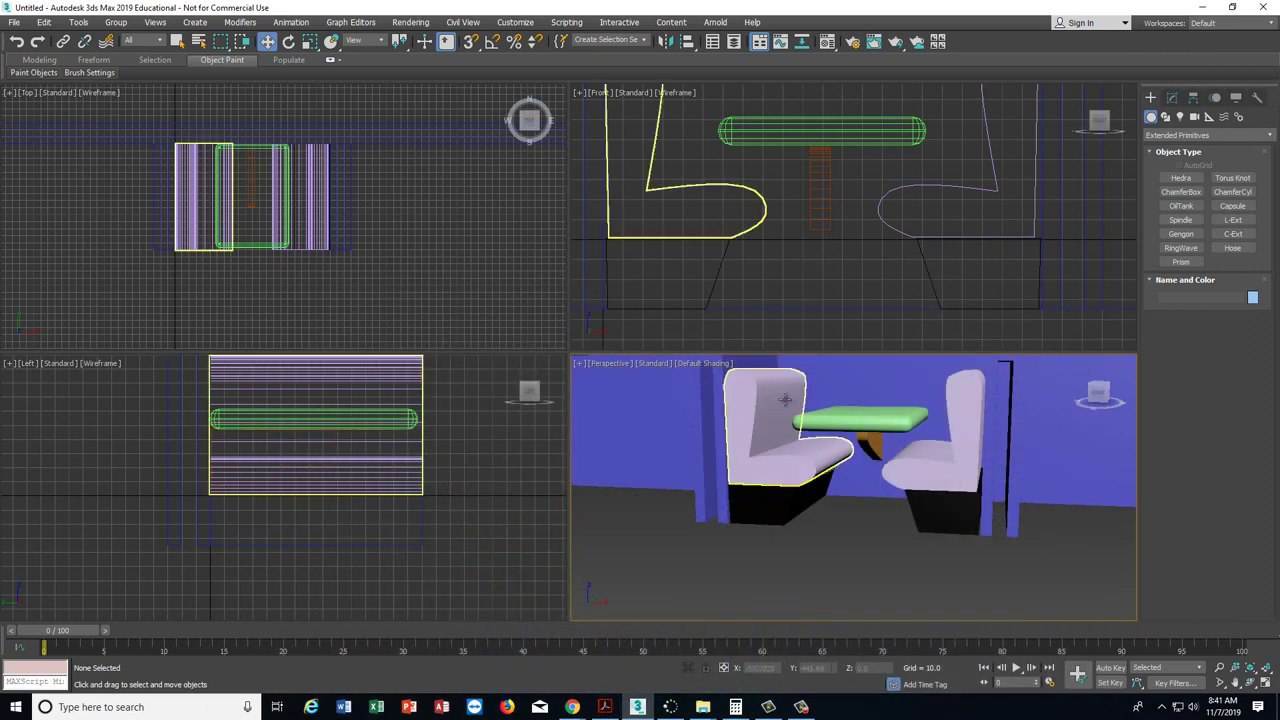
pyautogui.scroll(-2, 885, 240)
pyautogui.moveTo(885, 240); pyautogui.dragTo(693, 241, button='middle')
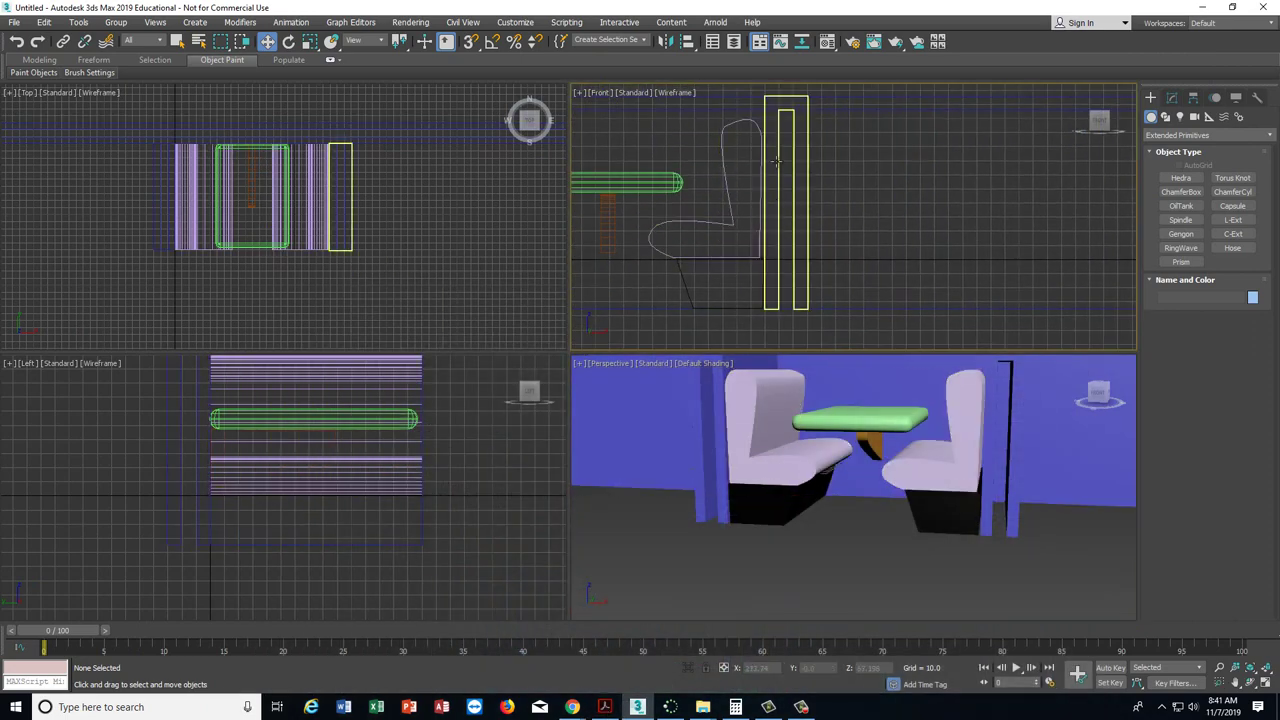
pyautogui.click(778, 157)
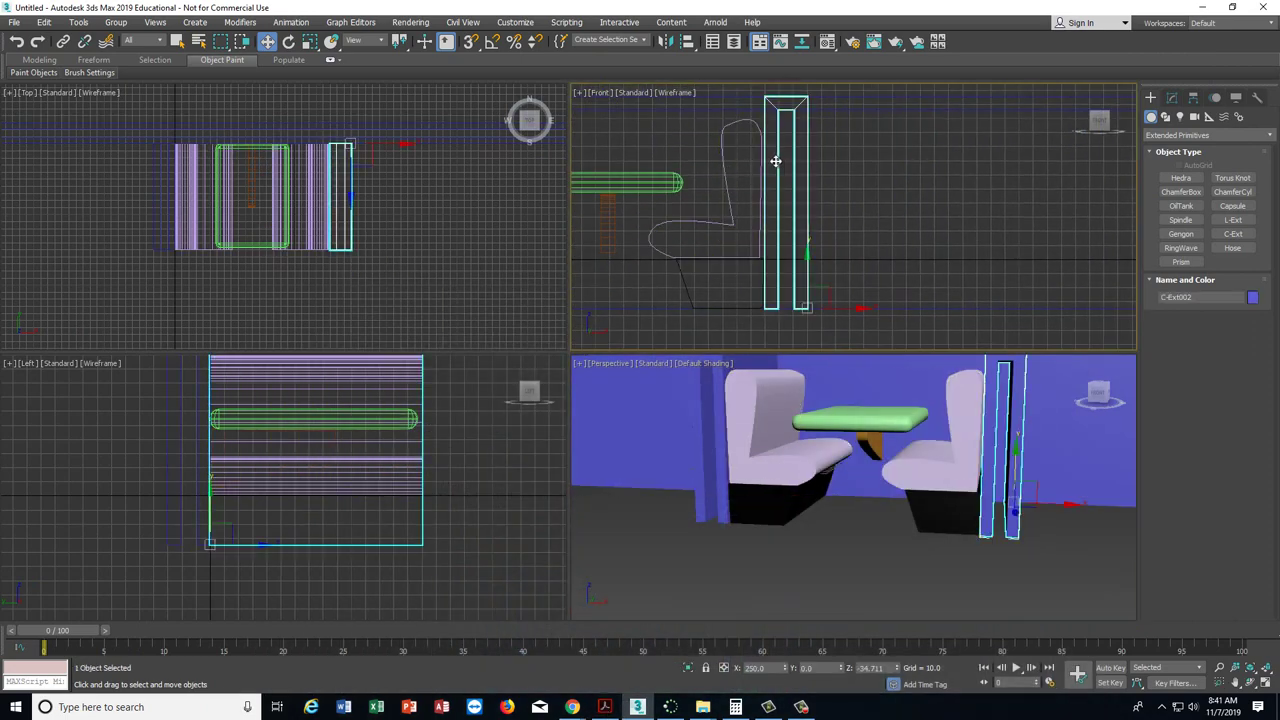
pyautogui.keyDown('ctrl'); pyautogui.click(756, 136); pyautogui.keyUp('ctrl')
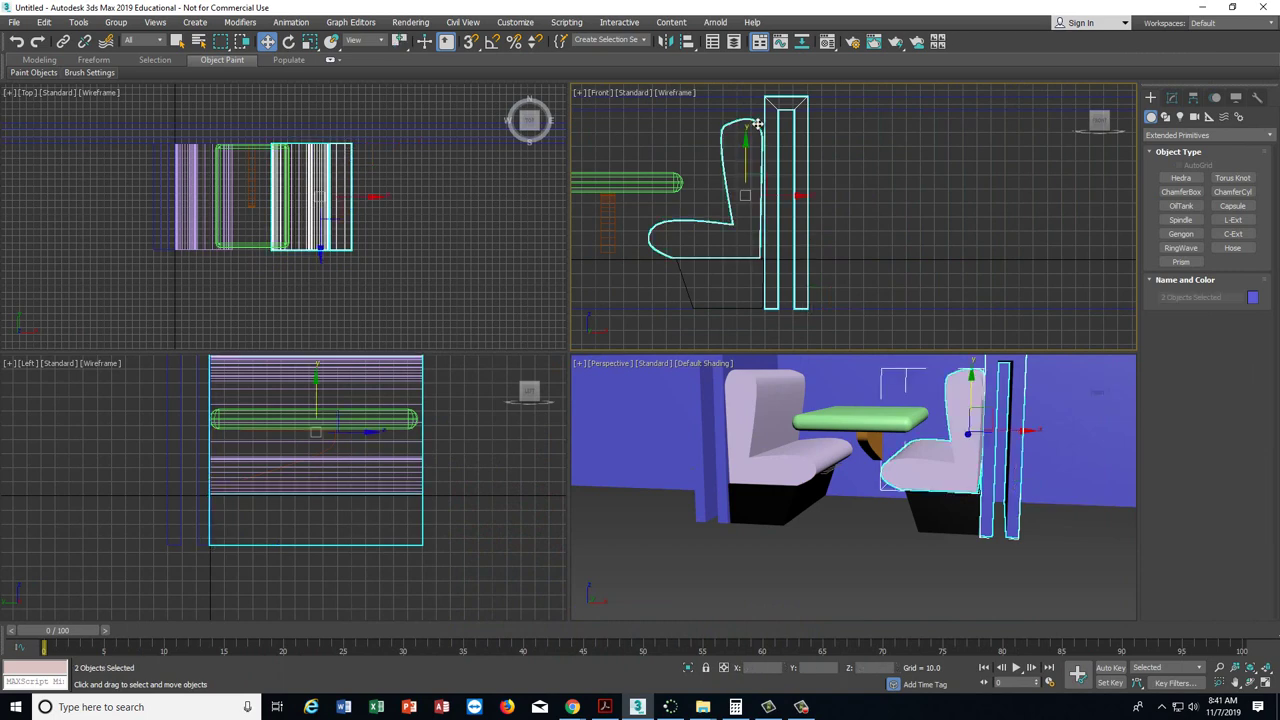
pyautogui.keyDown('ctrl'); pyautogui.click(686, 276); pyautogui.keyUp('ctrl')
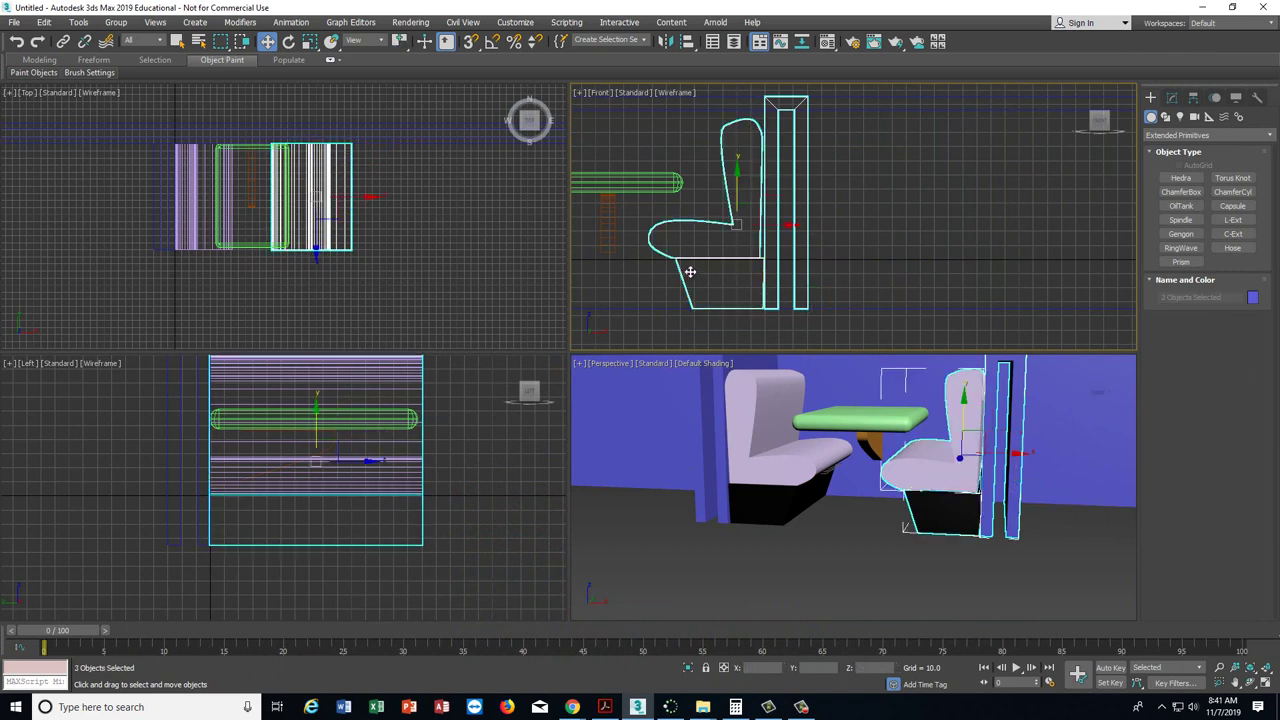
pyautogui.moveTo(791, 225); pyautogui.dragTo(830, 224)
# - Move the tabletop and its support together about 16.6 along X to recenter them between the benches
pyautogui.moveTo(654, 250); pyautogui.dragTo(800, 249, button='middle')
pyautogui.click(789, 215)
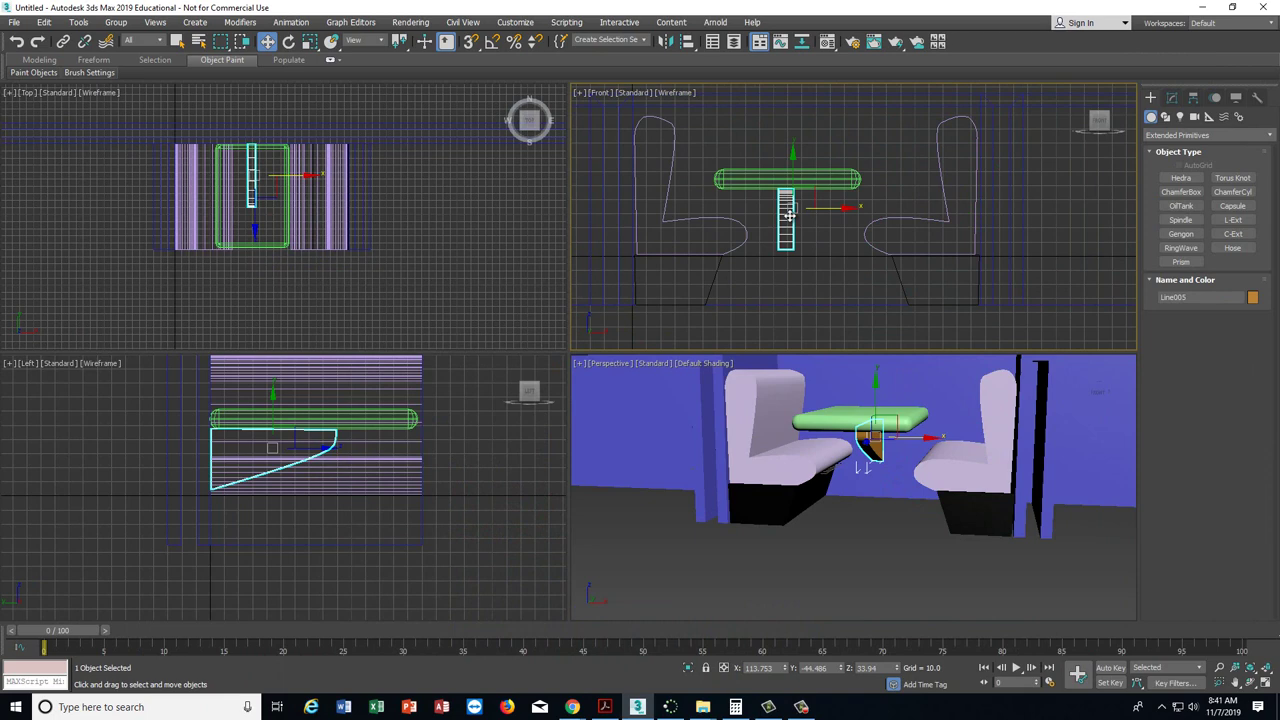
pyautogui.keyDown('ctrl'); pyautogui.click(828, 191); pyautogui.keyUp('ctrl')
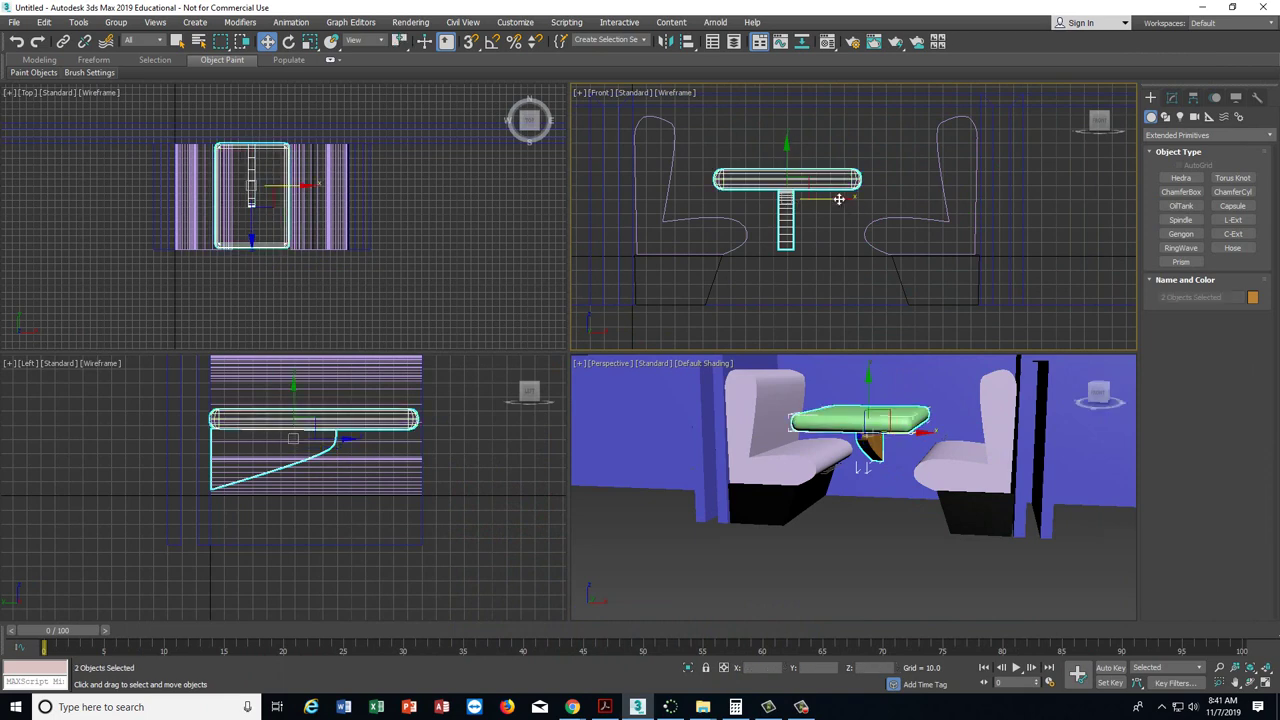
pyautogui.moveTo(839, 199); pyautogui.dragTo(862, 198)
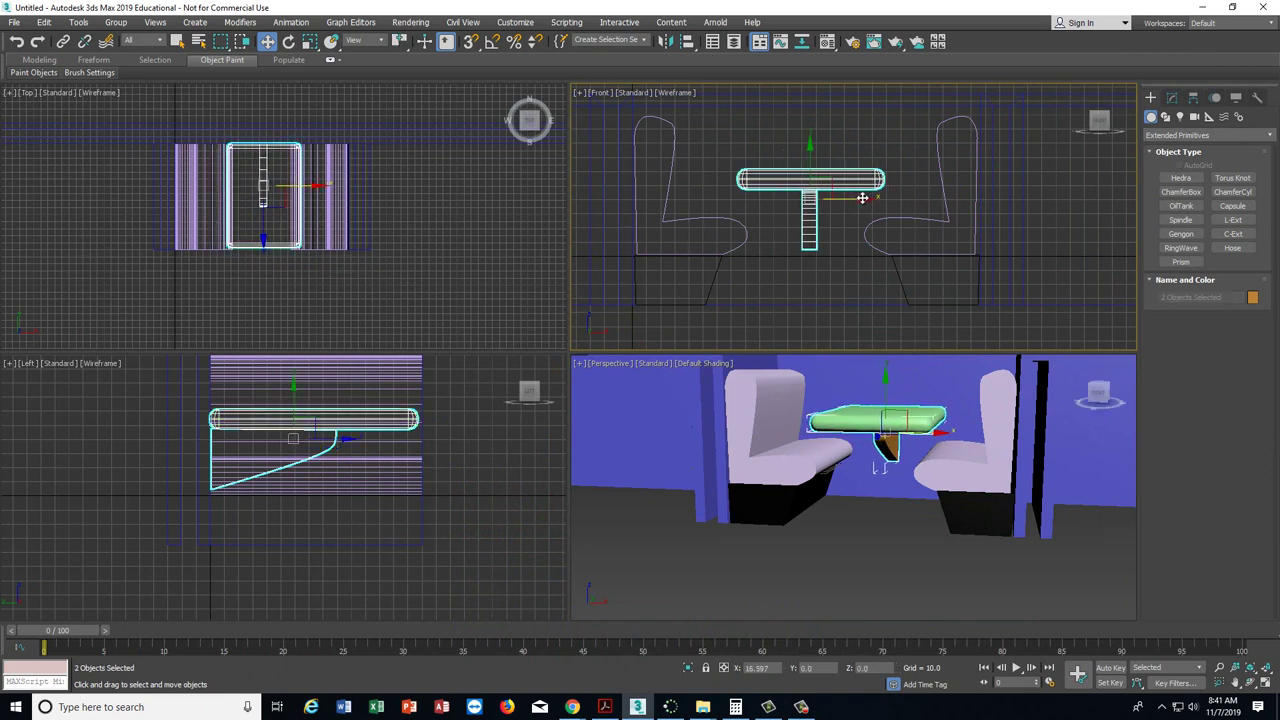
pyautogui.click(927, 527)
# - Compare the table with the PDF reference and set the tabletop's width to 120
pyautogui.scroll(-5, 930, 522)
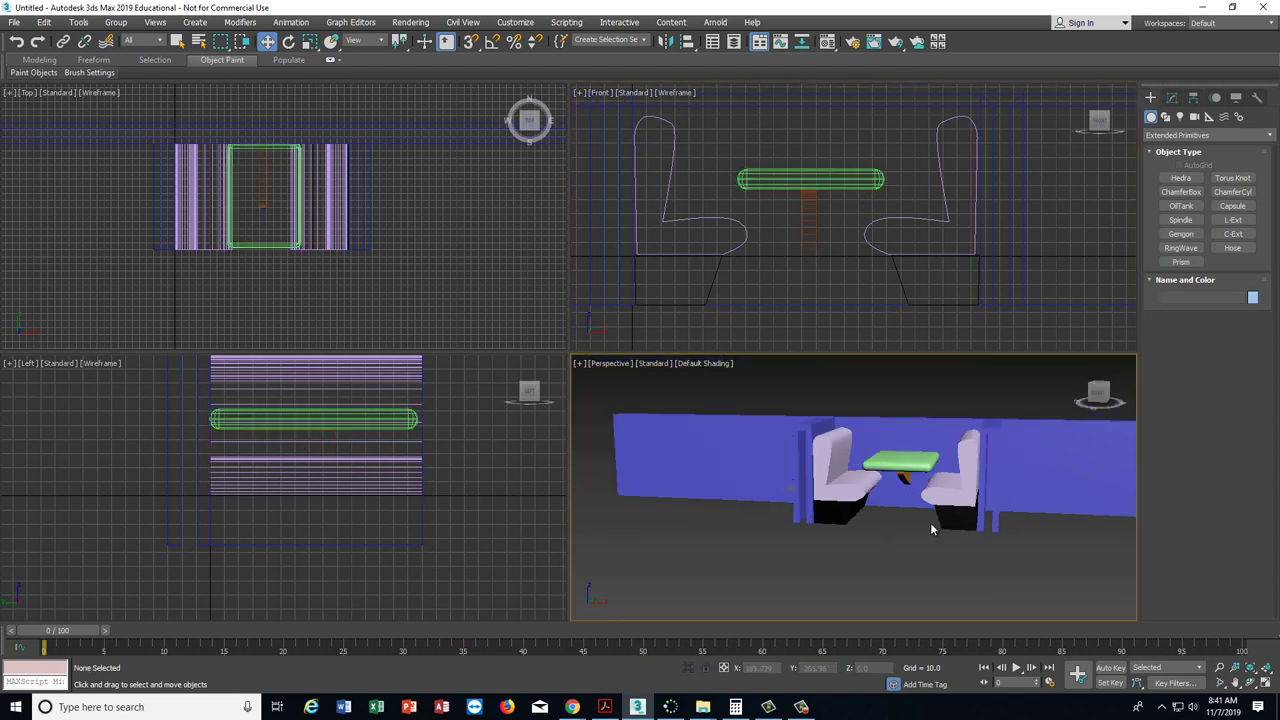
pyautogui.moveTo(1097, 396); pyautogui.dragTo(1120, 402)
pyautogui.hotkey('shift', 'z')
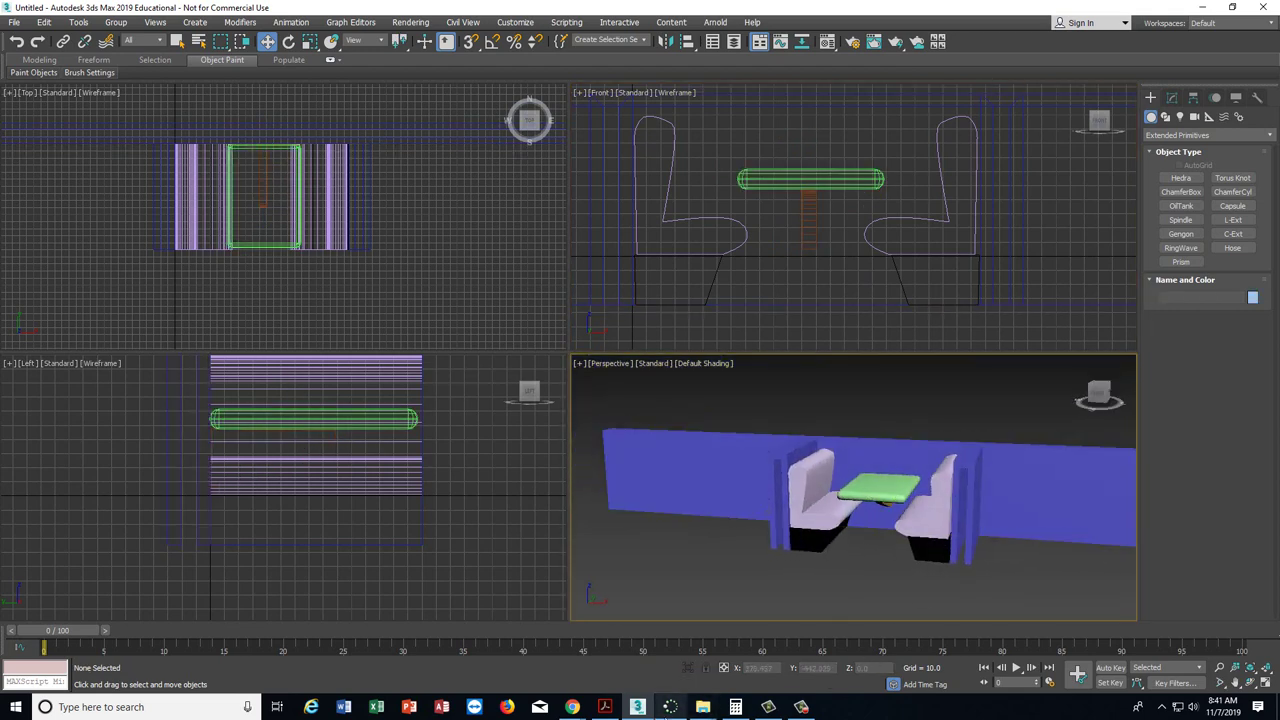
pyautogui.click(605, 707)
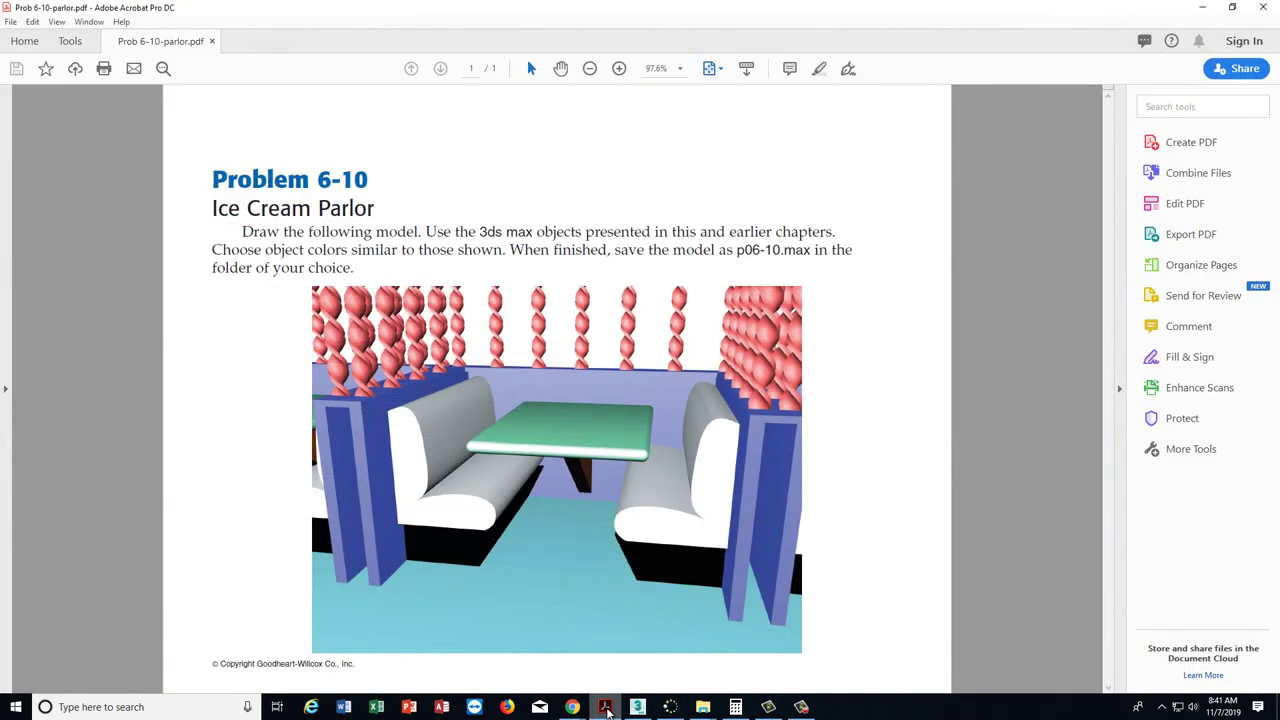
pyautogui.click(605, 707)
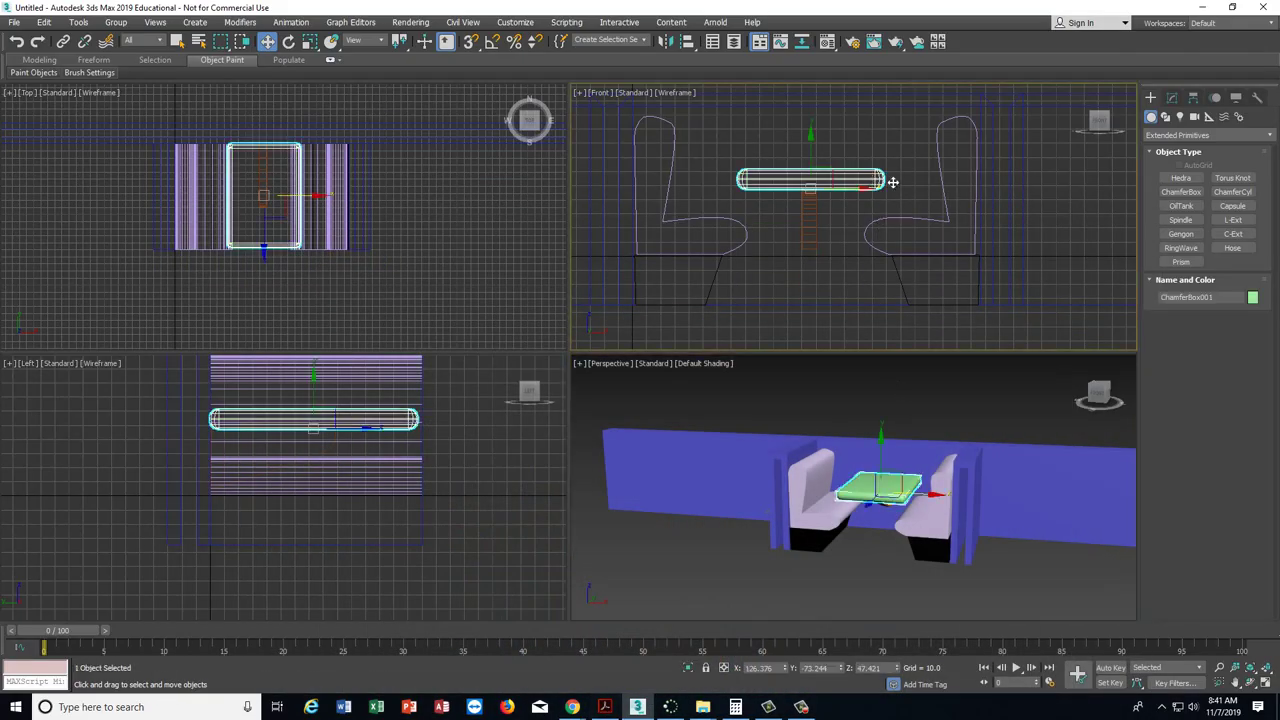
pyautogui.click(1172, 97)
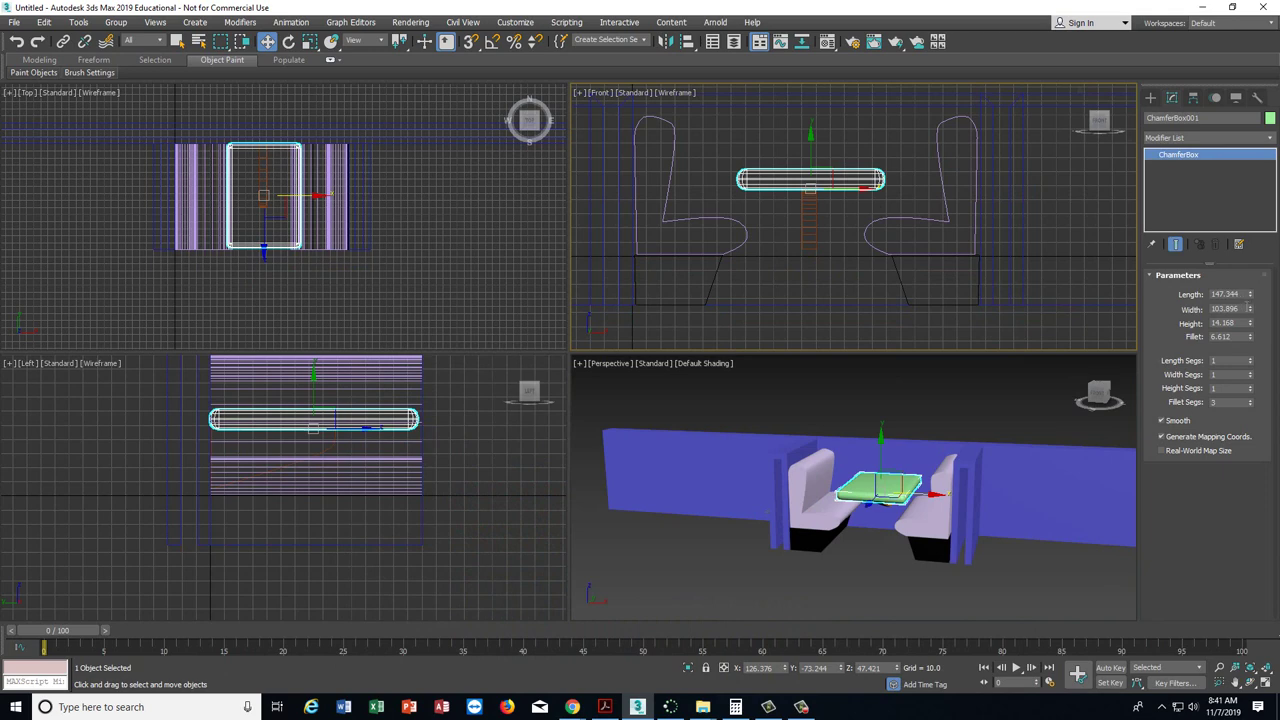
pyautogui.write('120')
pyautogui.press('Return')
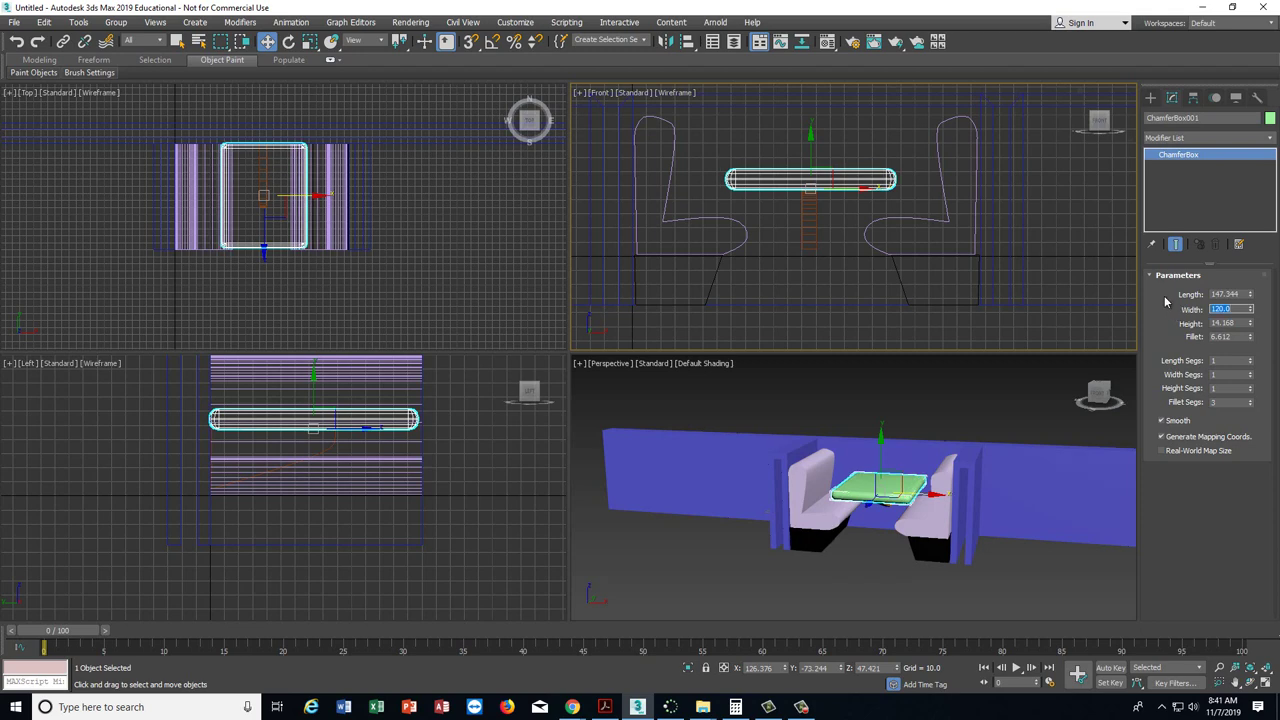
pyautogui.moveTo(1108, 399)
pyautogui.mouseDown()
pyautogui.moveTo(1070, 402)
pyautogui.moveTo(1100, 398)
pyautogui.mouseUp()
pyautogui.click(935, 480)
pyautogui.scroll(3, 950, 485)
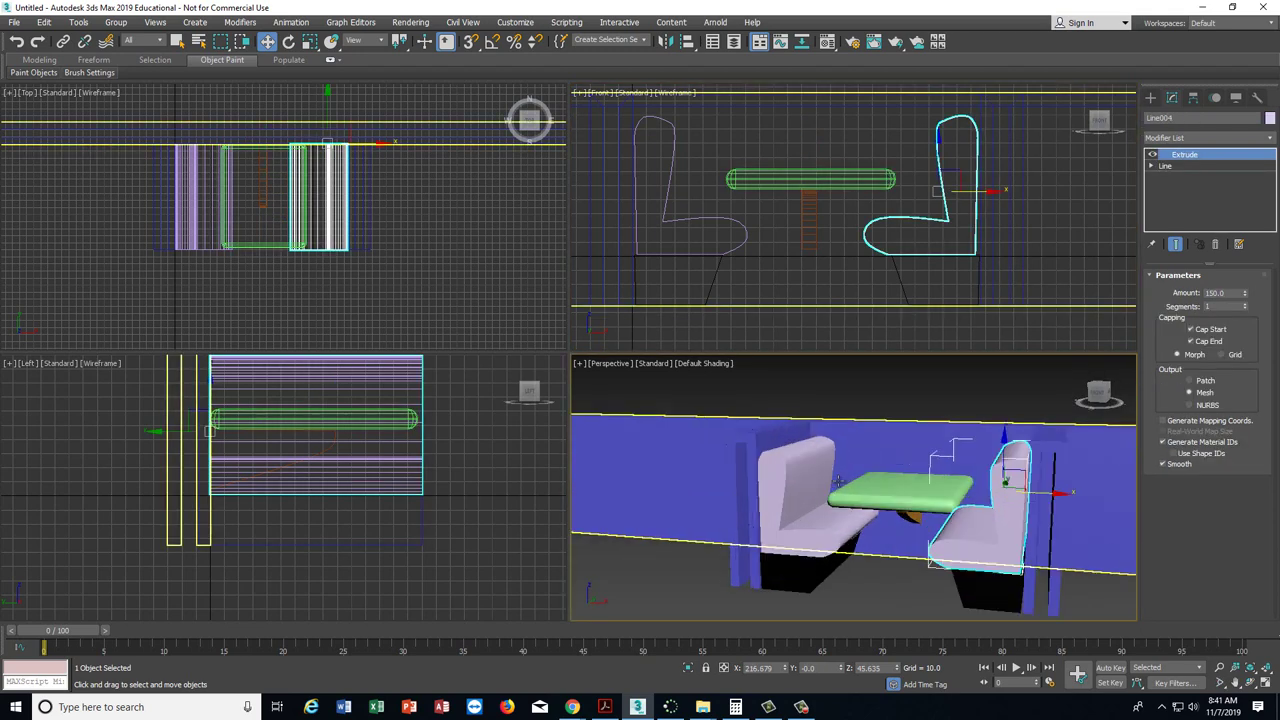
# - Check the PDF reference and draw a standard box about 33 long, 18 wide and 207 high on the ground in front of the booth
pyautogui.moveTo(986, 523); pyautogui.dragTo(958, 490, button='middle')
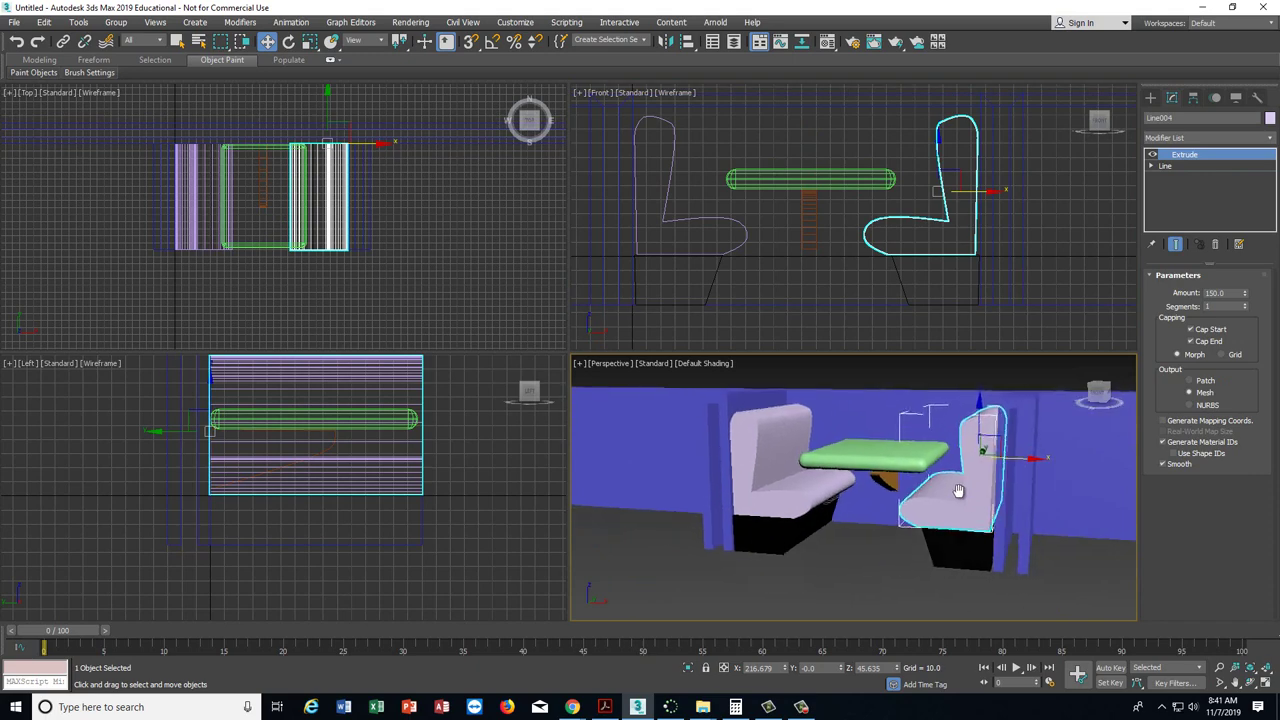
pyautogui.click(605, 707)
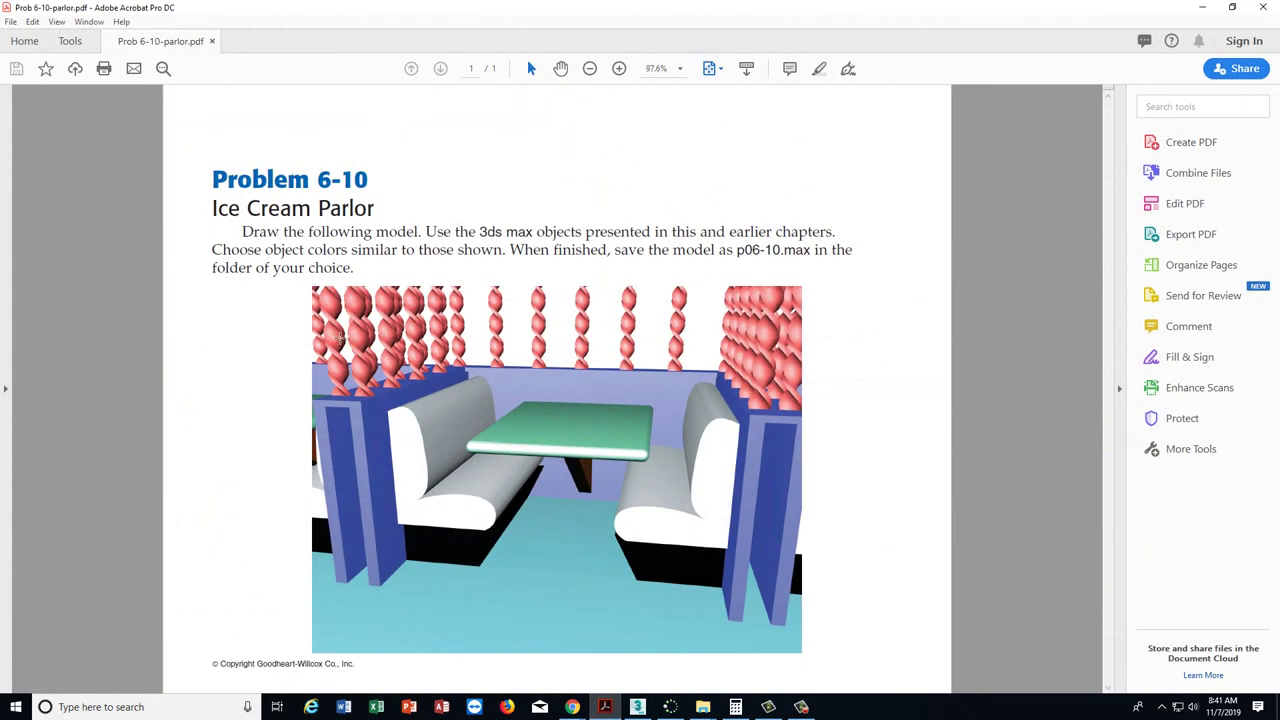
pyautogui.click(637, 707)
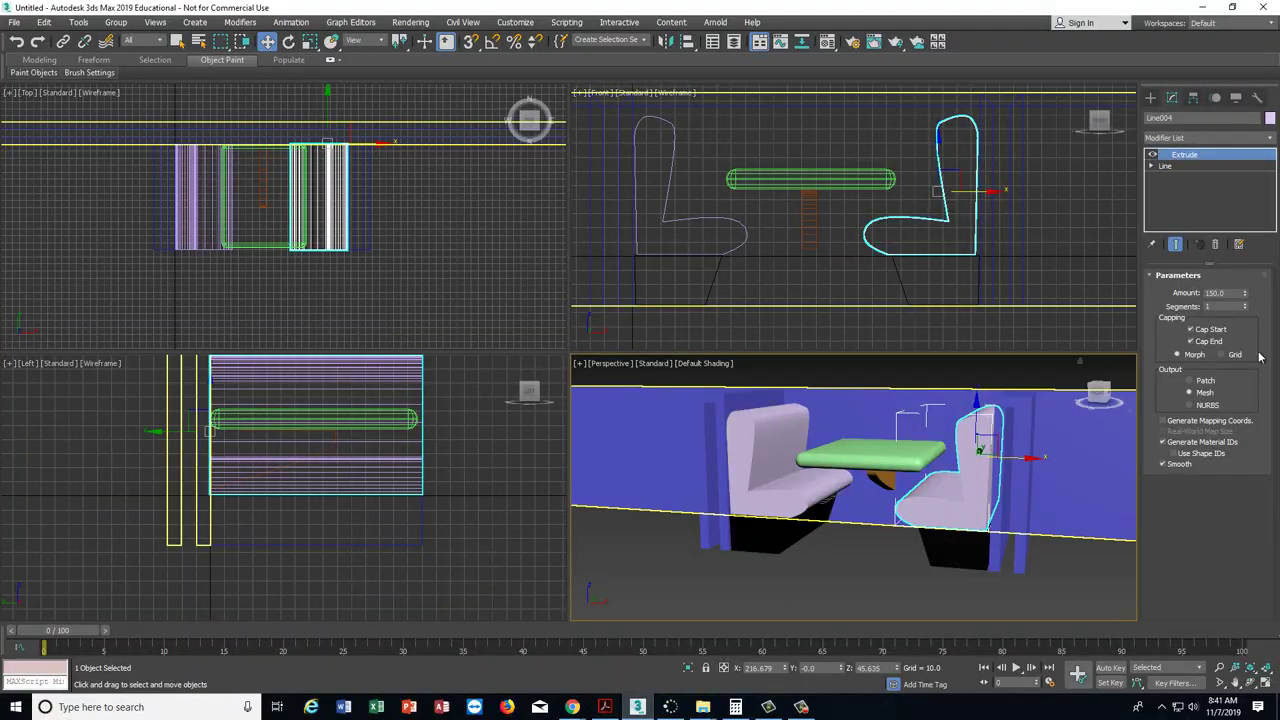
pyautogui.click(1150, 97)
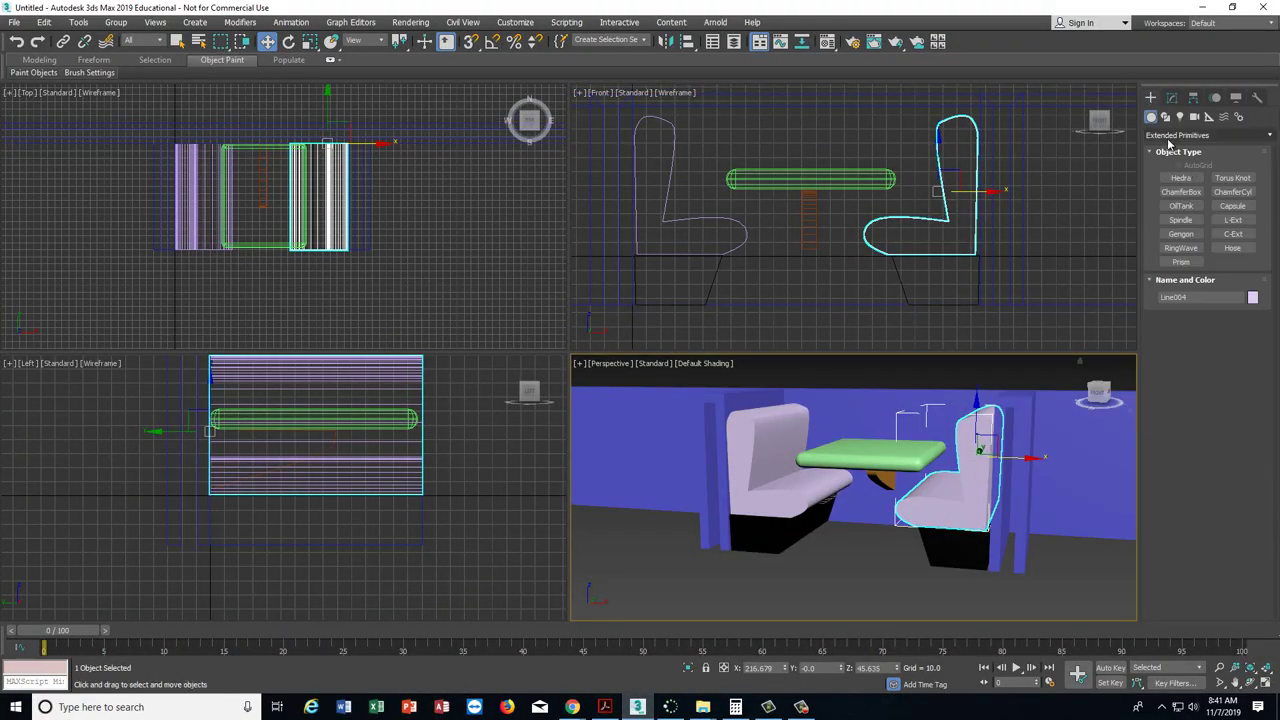
pyautogui.click(1170, 136)
pyautogui.click(1166, 149)
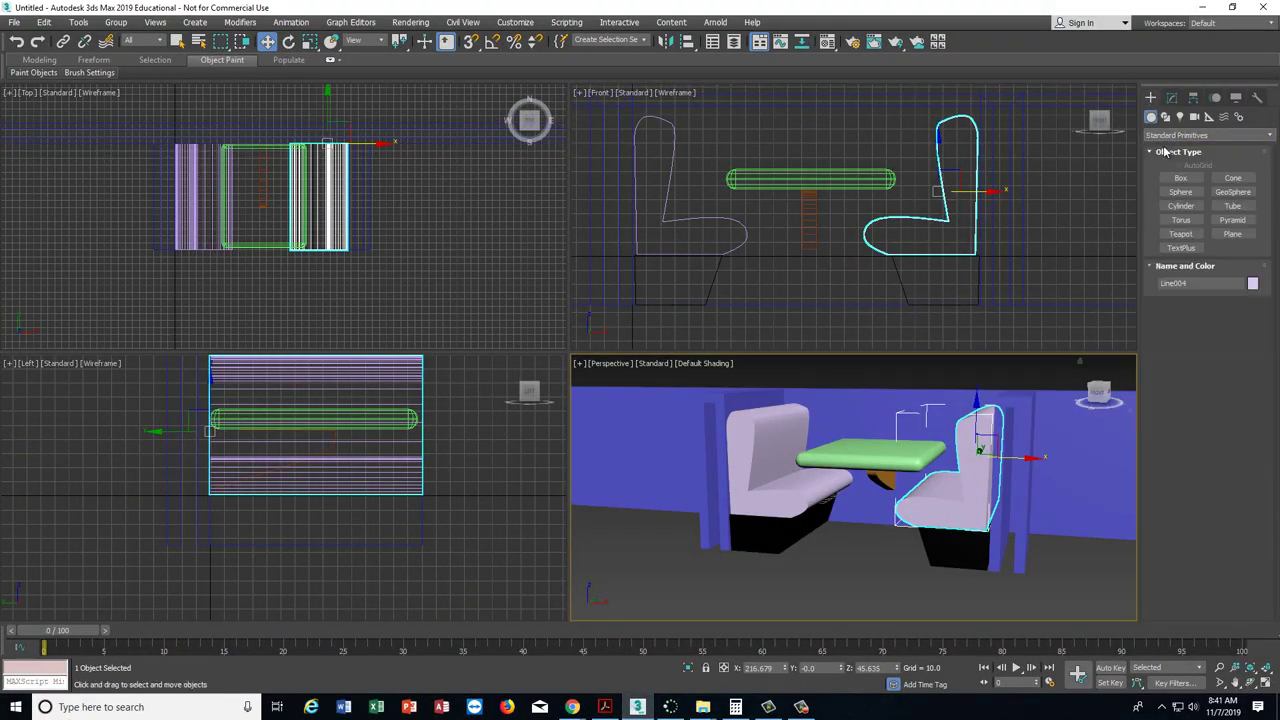
pyautogui.click(1181, 178)
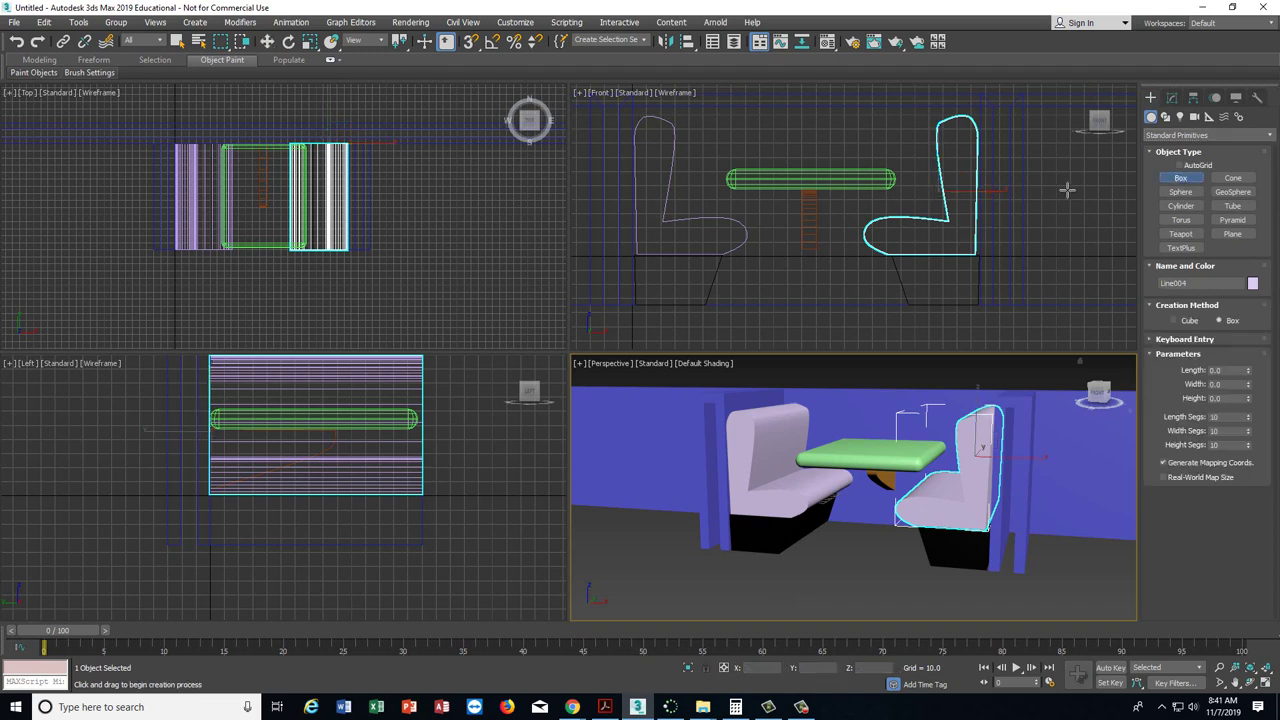
pyautogui.scroll(4, 248, 222)
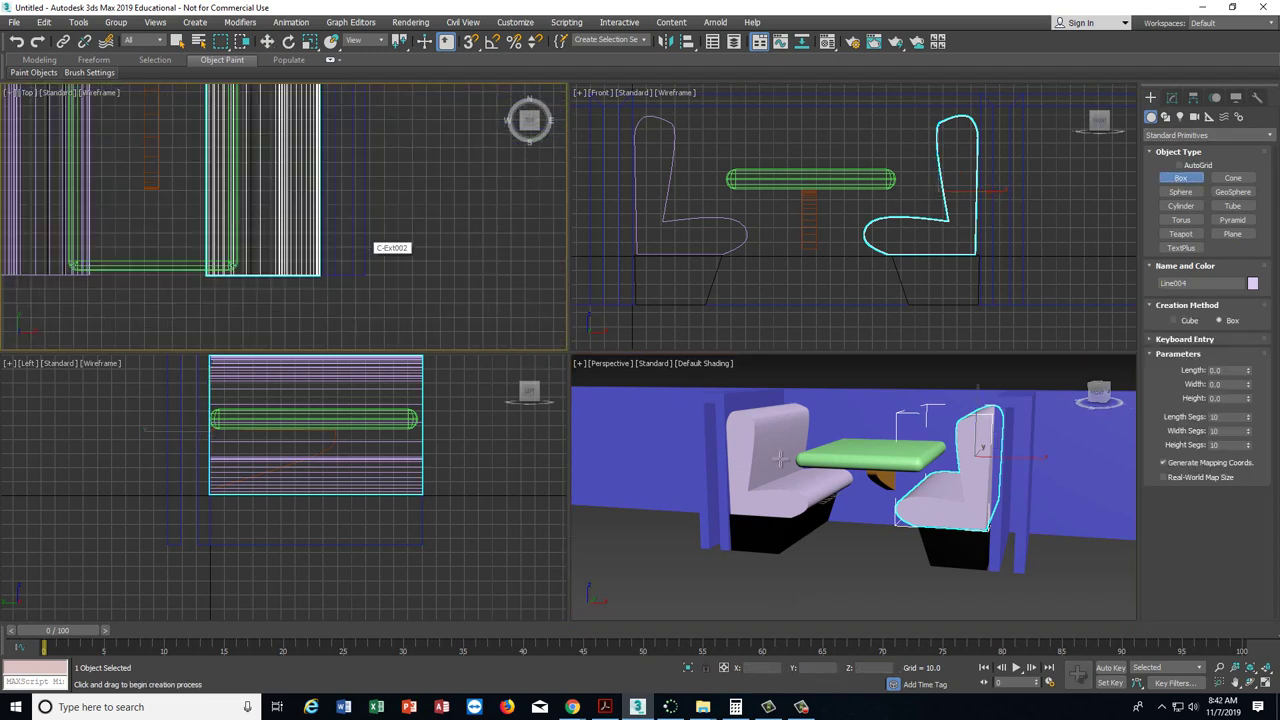
pyautogui.scroll(-5, 699, 532)
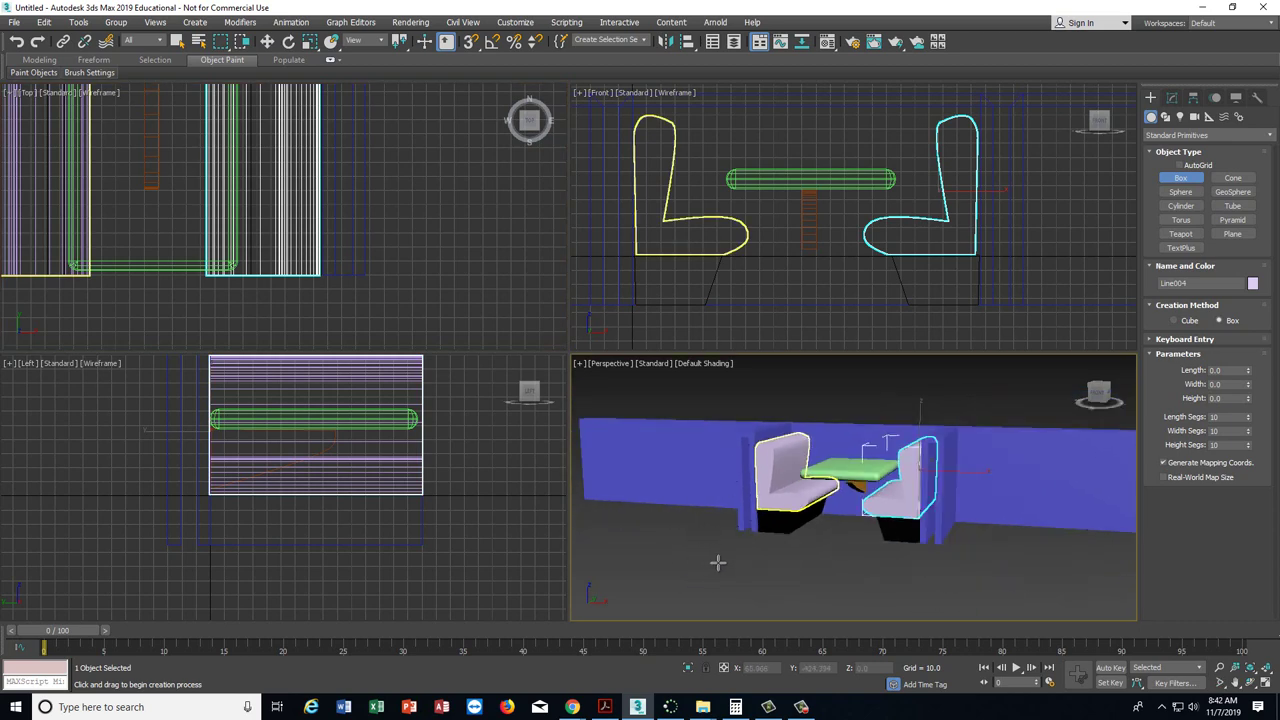
pyautogui.moveTo(724, 549); pyautogui.dragTo(740, 557)
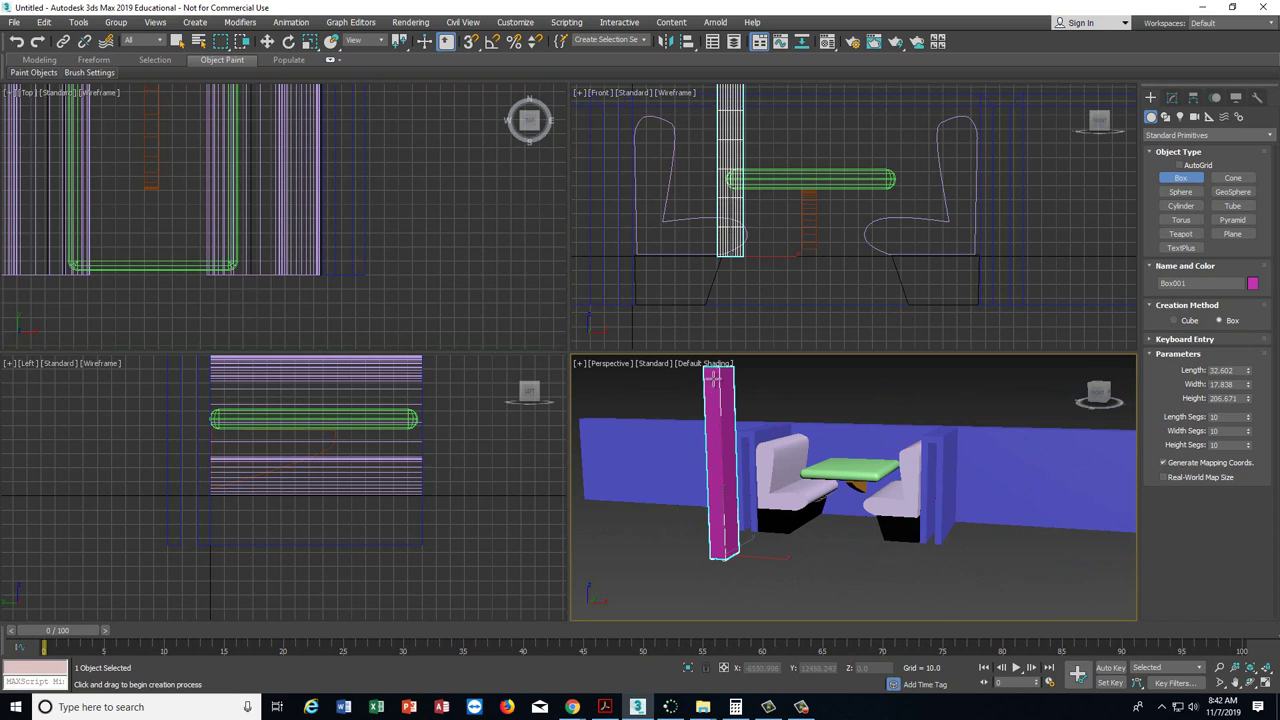
pyautogui.click(714, 379)
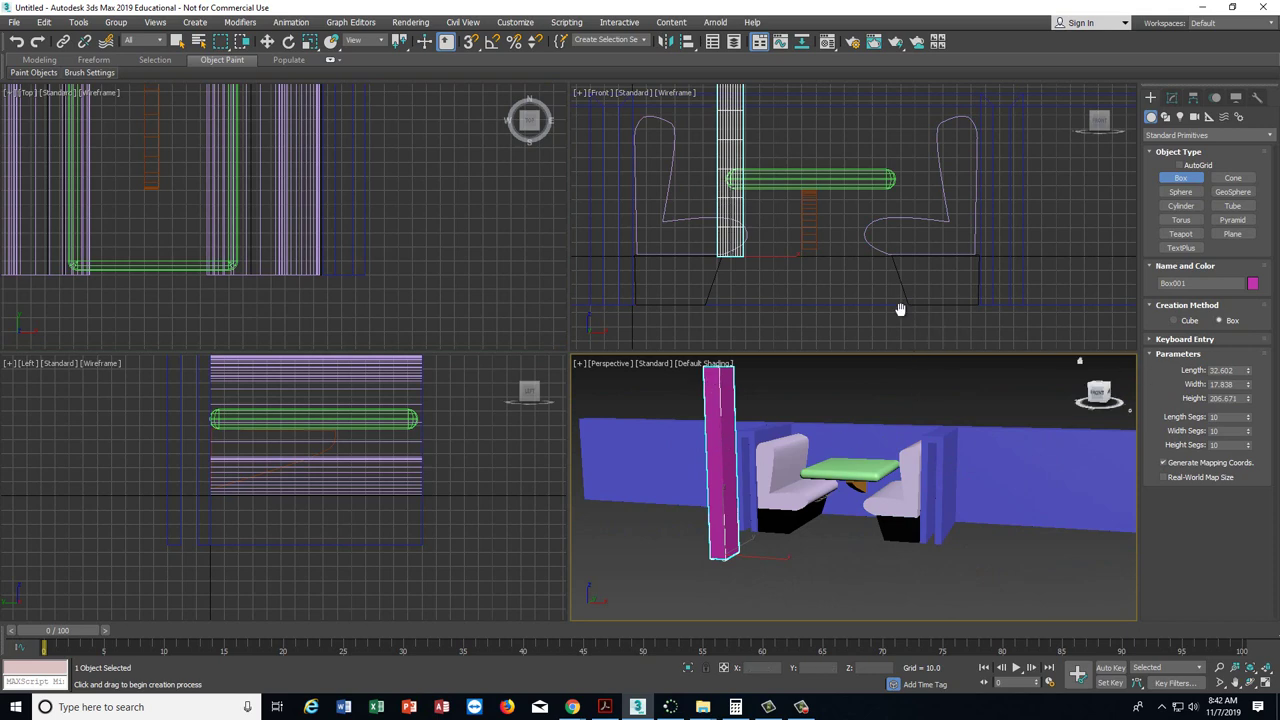
# - Move the box in plan to the front end of the right partition, at about X 252.5, Y -136.2
pyautogui.moveTo(903, 306); pyautogui.dragTo(873, 386, button='middle')
pyautogui.scroll(-3, 342, 247)
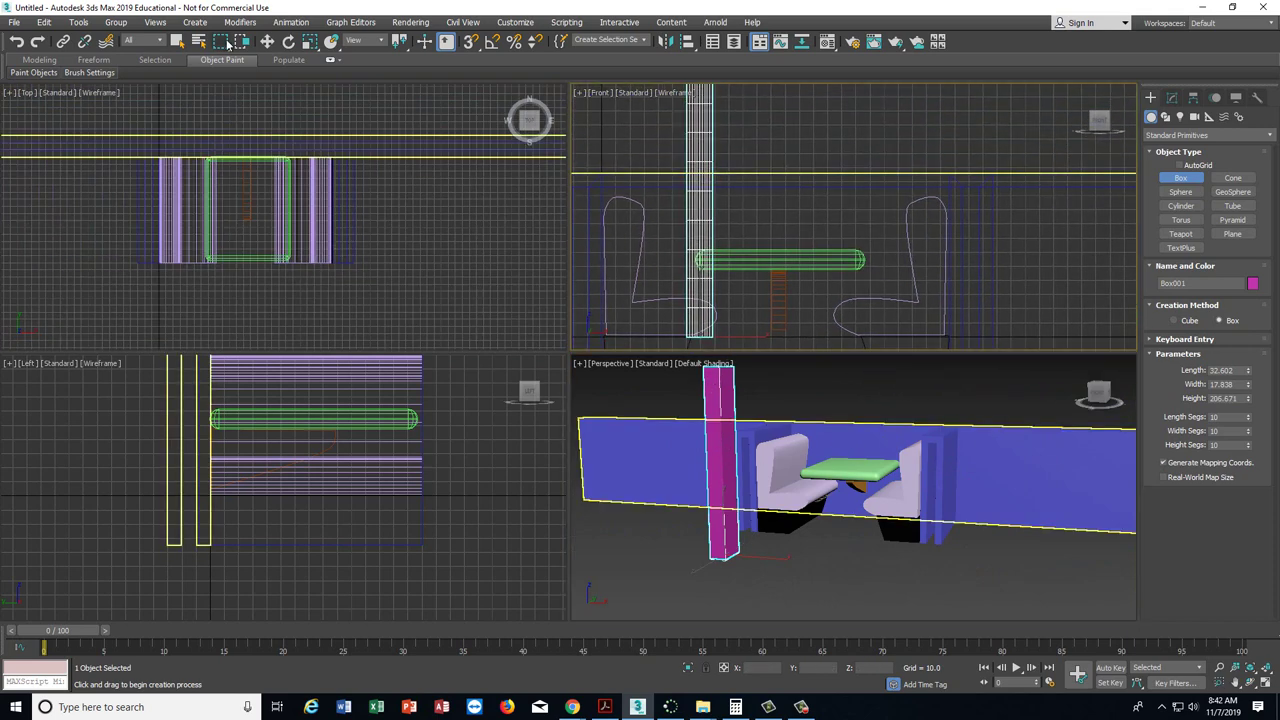
pyautogui.press('w')
pyautogui.scroll(-3, 360, 216)
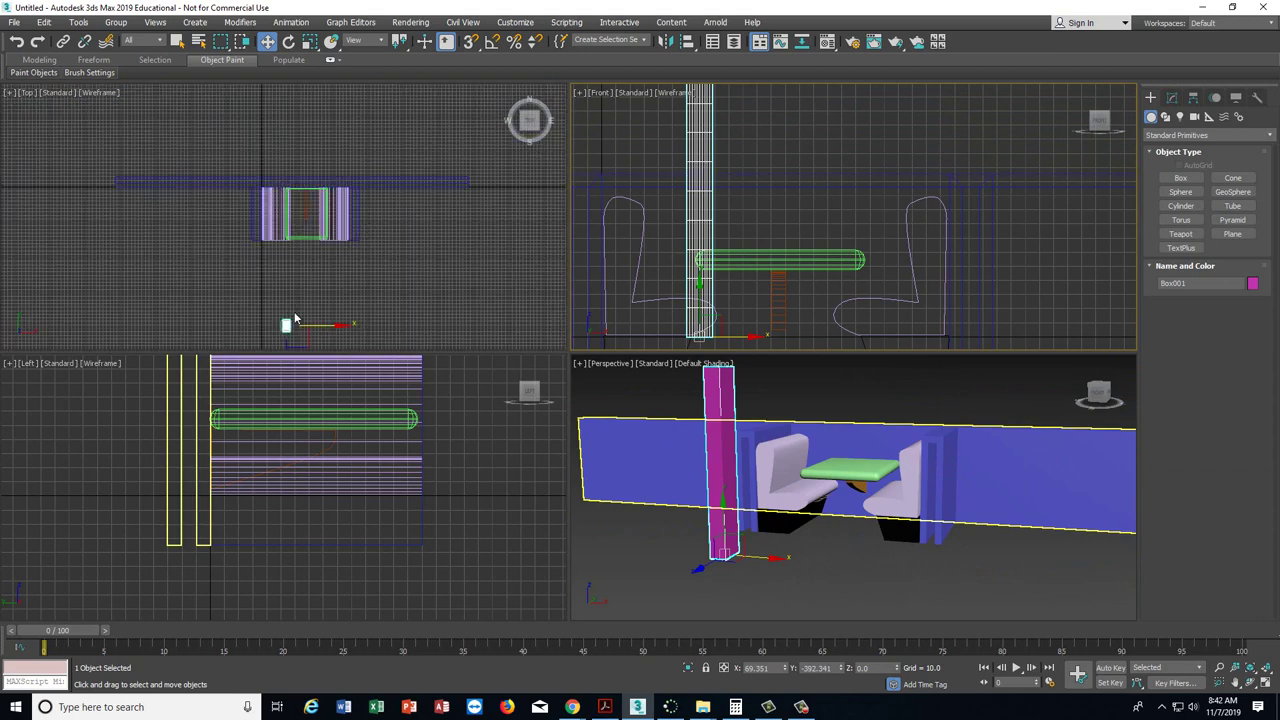
pyautogui.moveTo(285, 326); pyautogui.dragTo(343, 252)
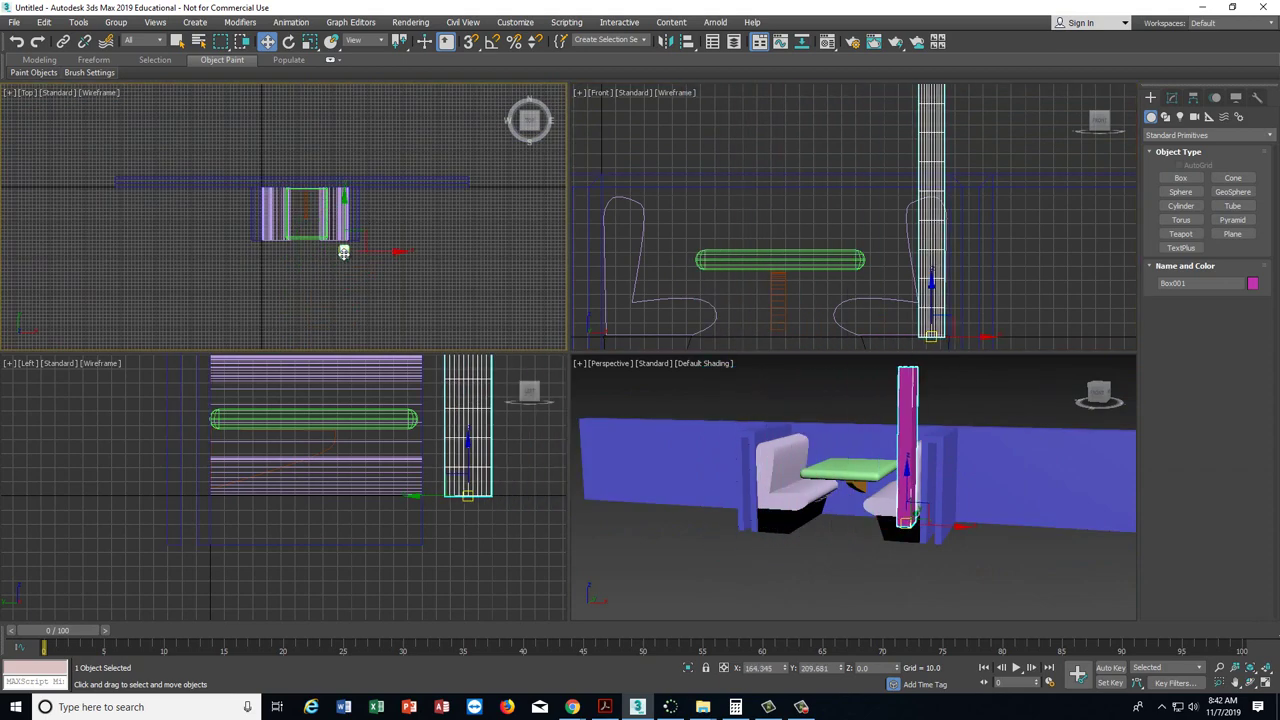
pyautogui.scroll(5, 345, 253)
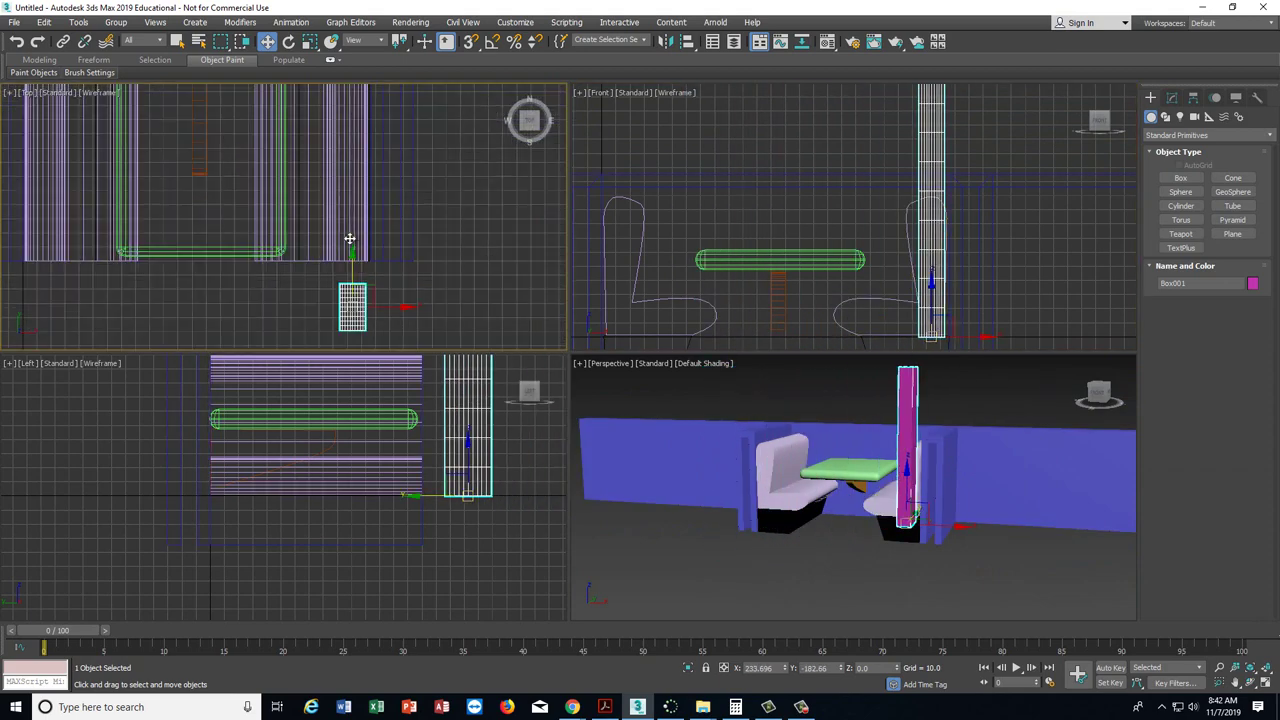
pyautogui.moveTo(355, 290); pyautogui.dragTo(429, 238)
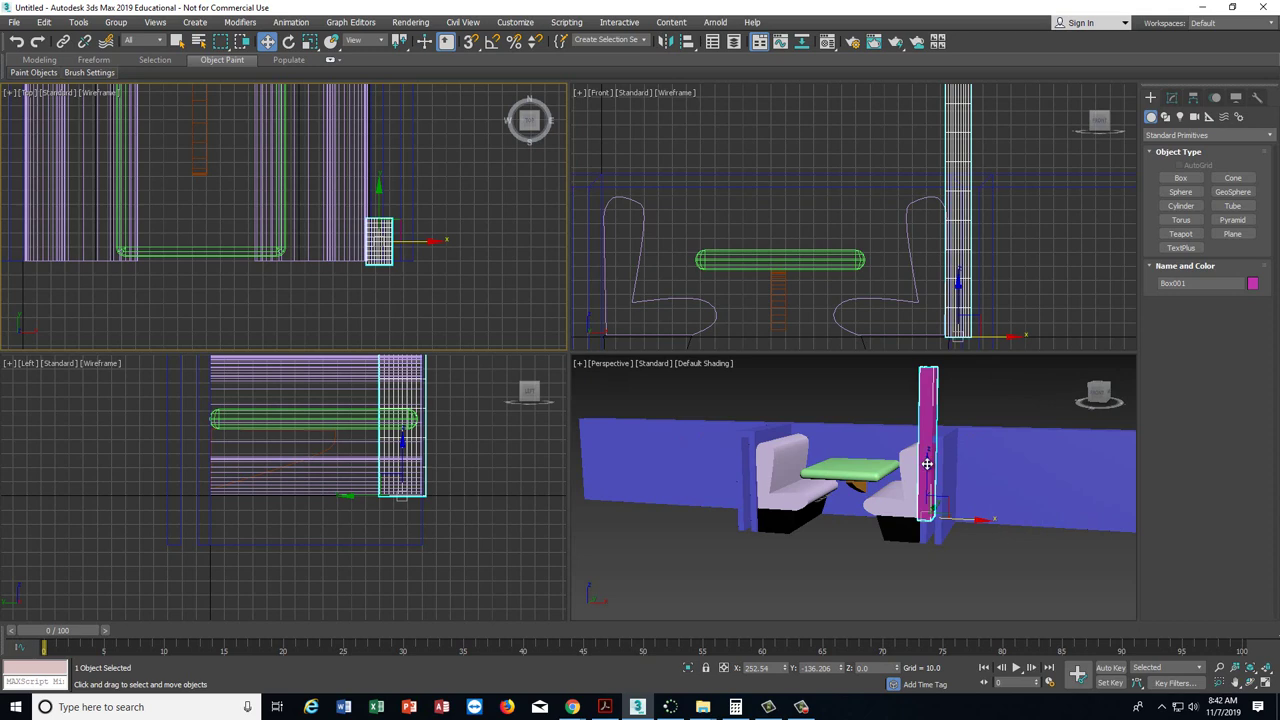
# - Raise the box along Z to about 118.4 so its base sits on top of the right partition
pyautogui.moveTo(927, 463); pyautogui.dragTo(930, 415)
pyautogui.moveTo(930, 531); pyautogui.dragTo(842, 611, button='middle')
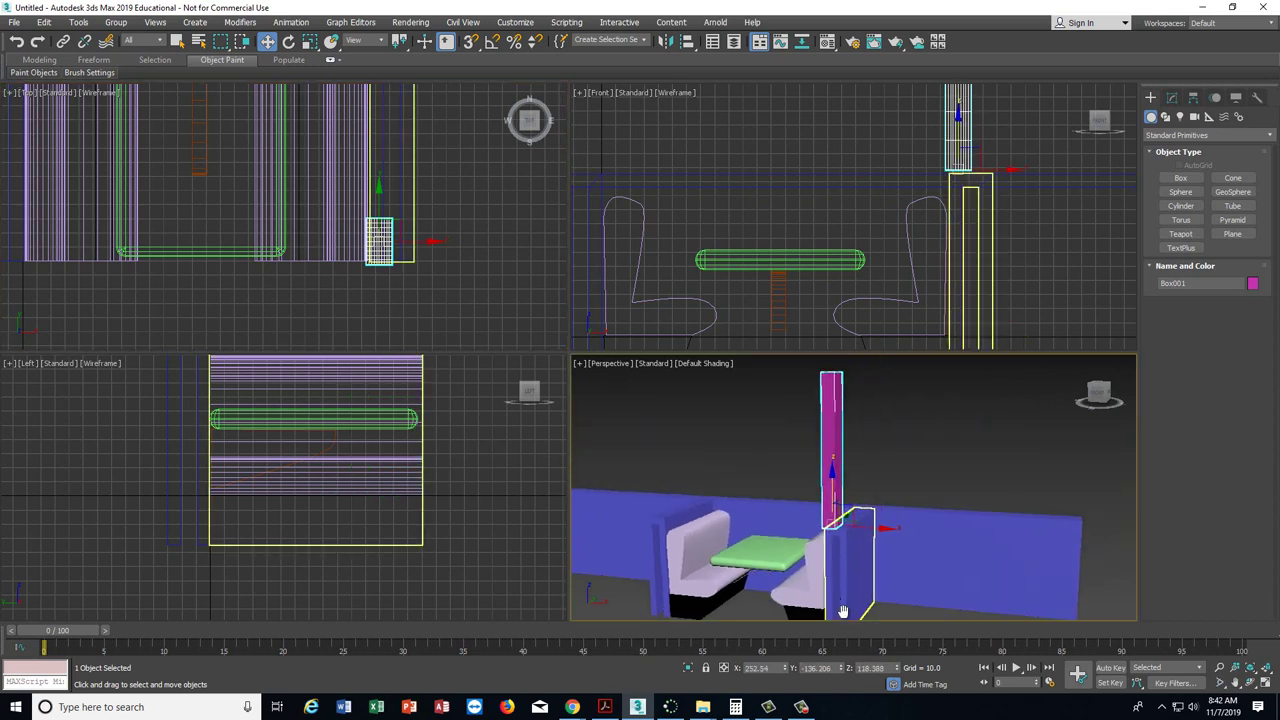
pyautogui.scroll(4, 948, 218)
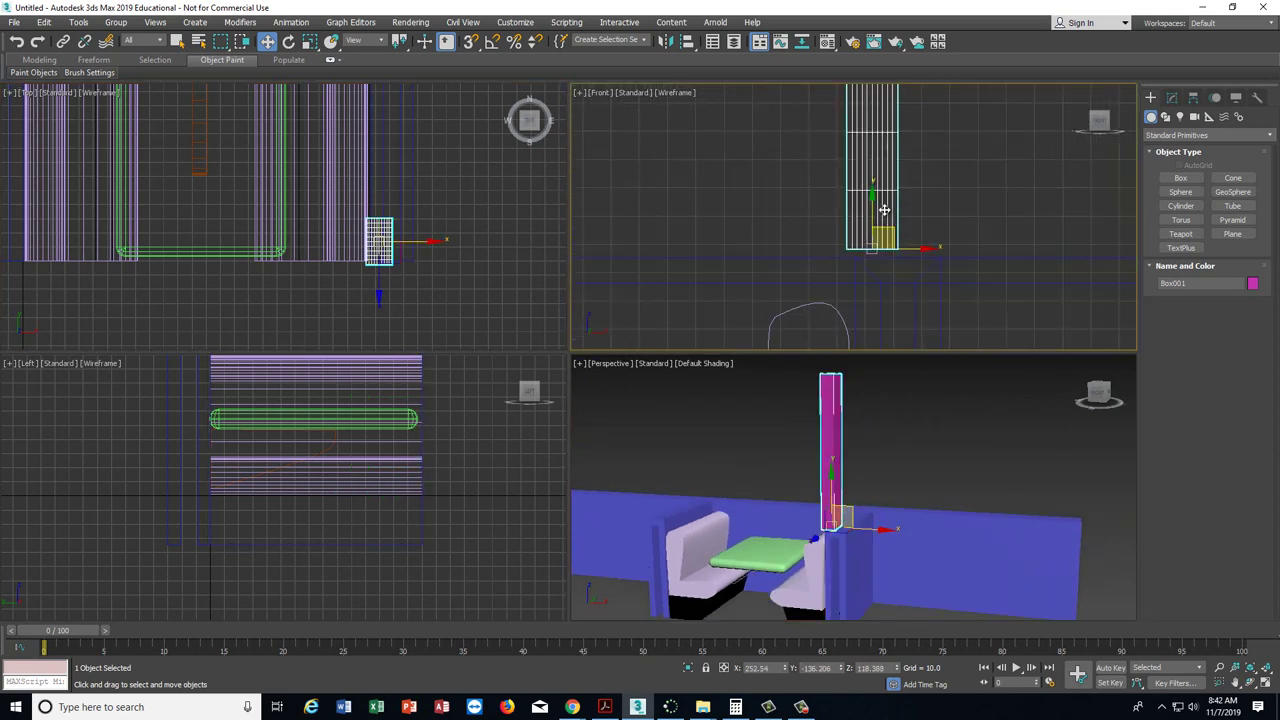
# - Check the column proportions in the PDF reference and set the box's length and width to 15
pyautogui.click(605, 707)
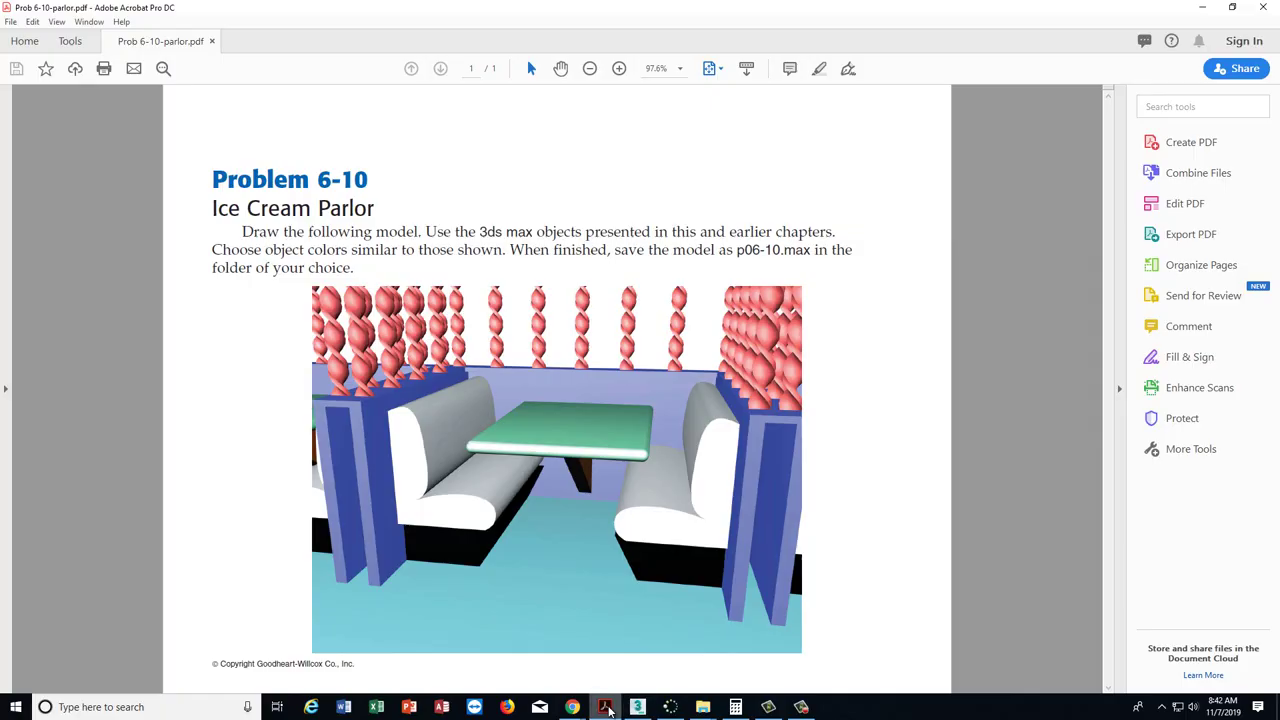
pyautogui.click(637, 707)
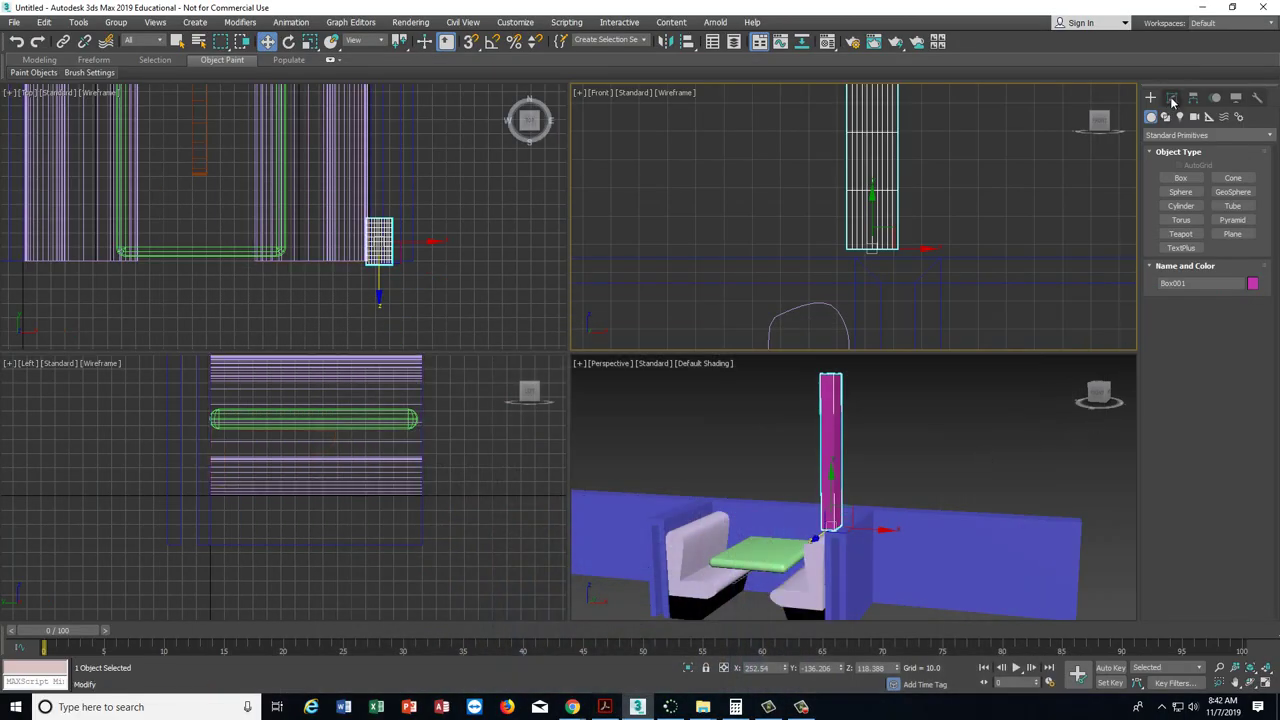
pyautogui.click(1172, 97)
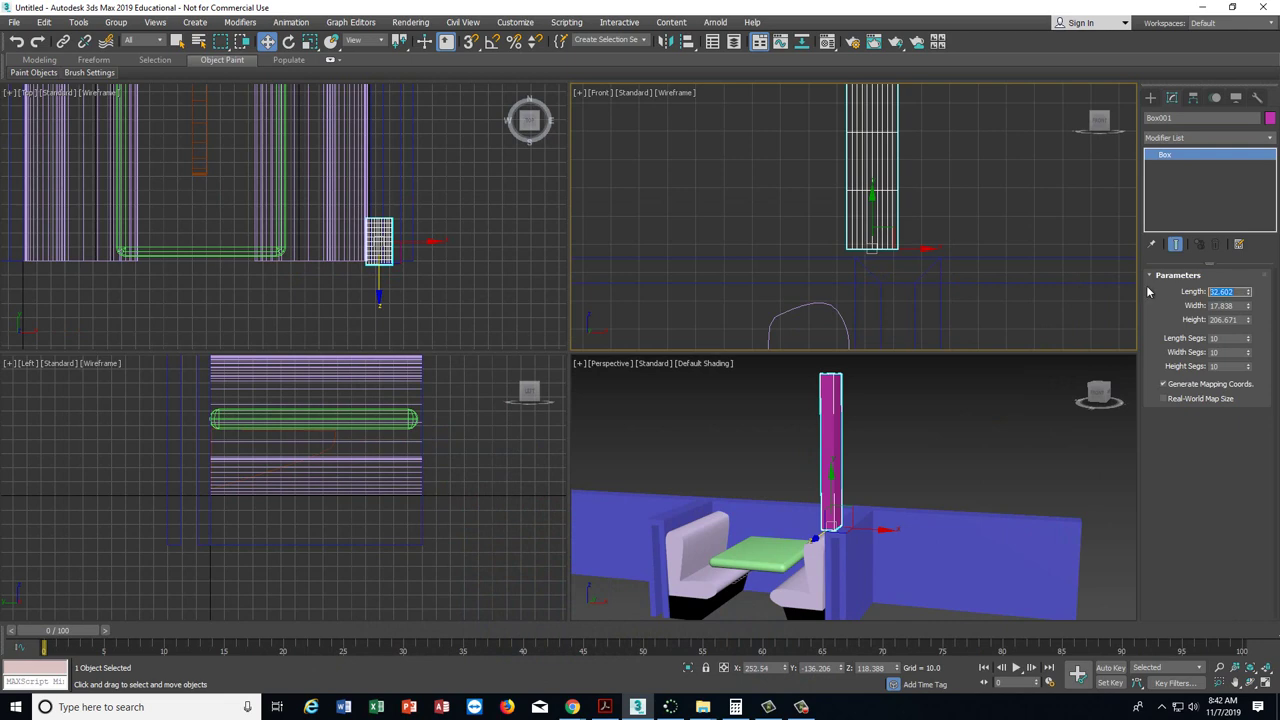
pyautogui.write('15')
pyautogui.press('Tab')
pyautogui.write('15')
pyautogui.press('Tab')
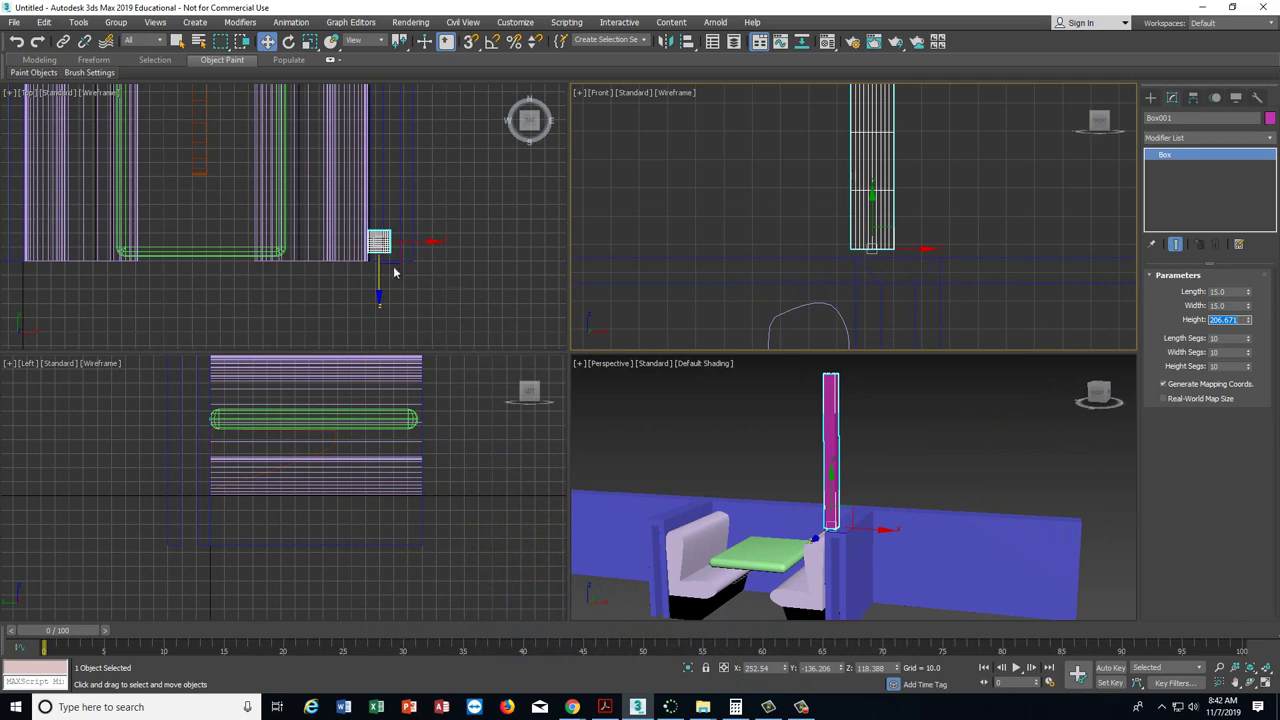
# - Compare with the PDF reference and shift the box along X to about 255.2, further onto the right partition
pyautogui.scroll(5, 400, 262)
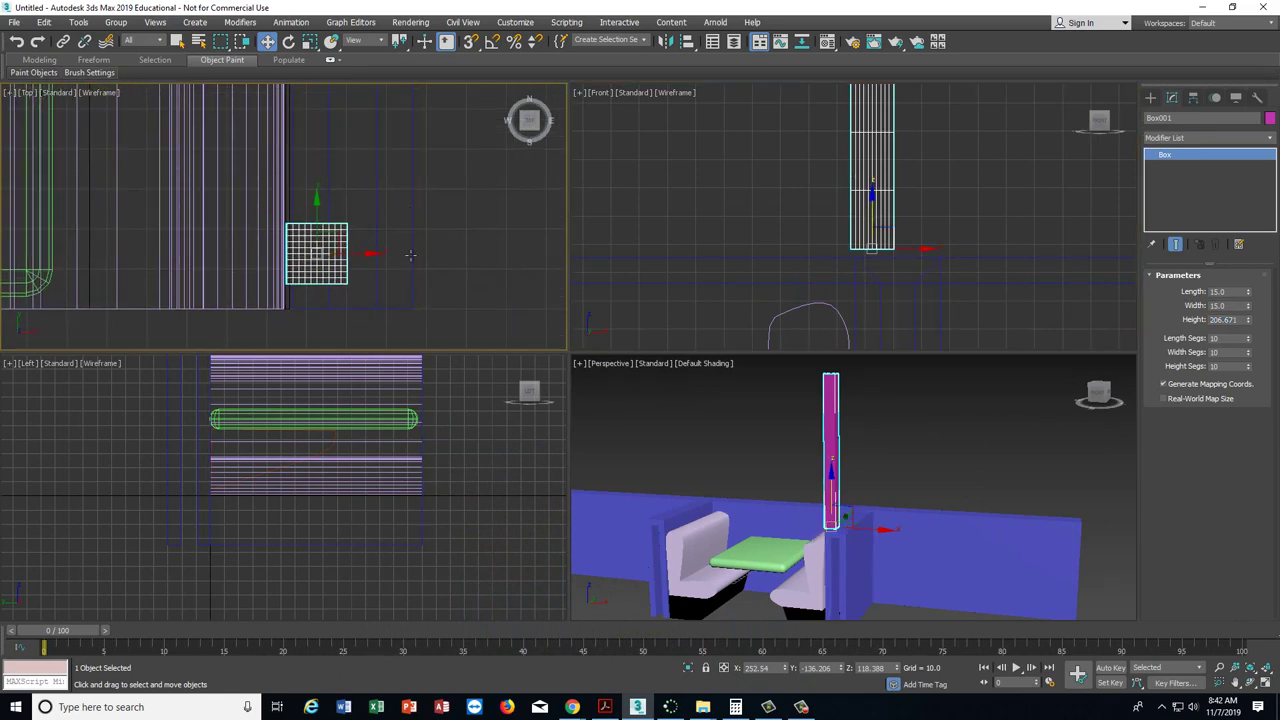
pyautogui.click(604, 707)
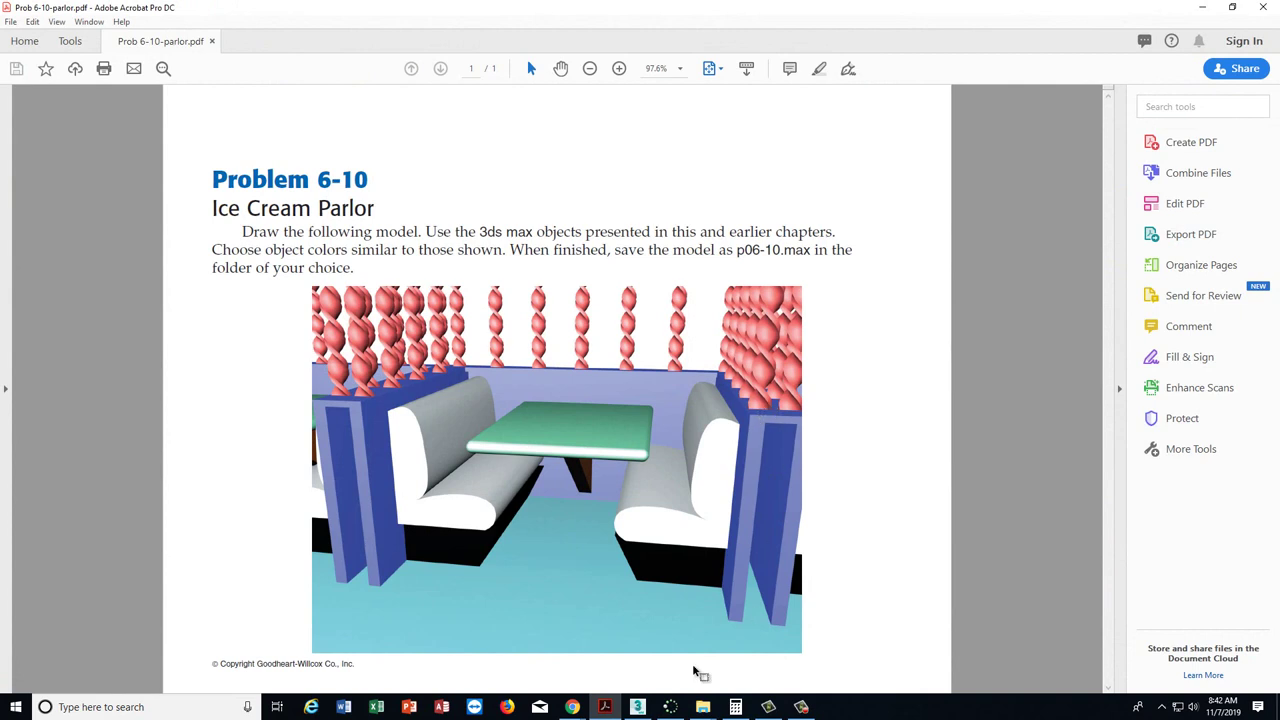
pyautogui.click(637, 707)
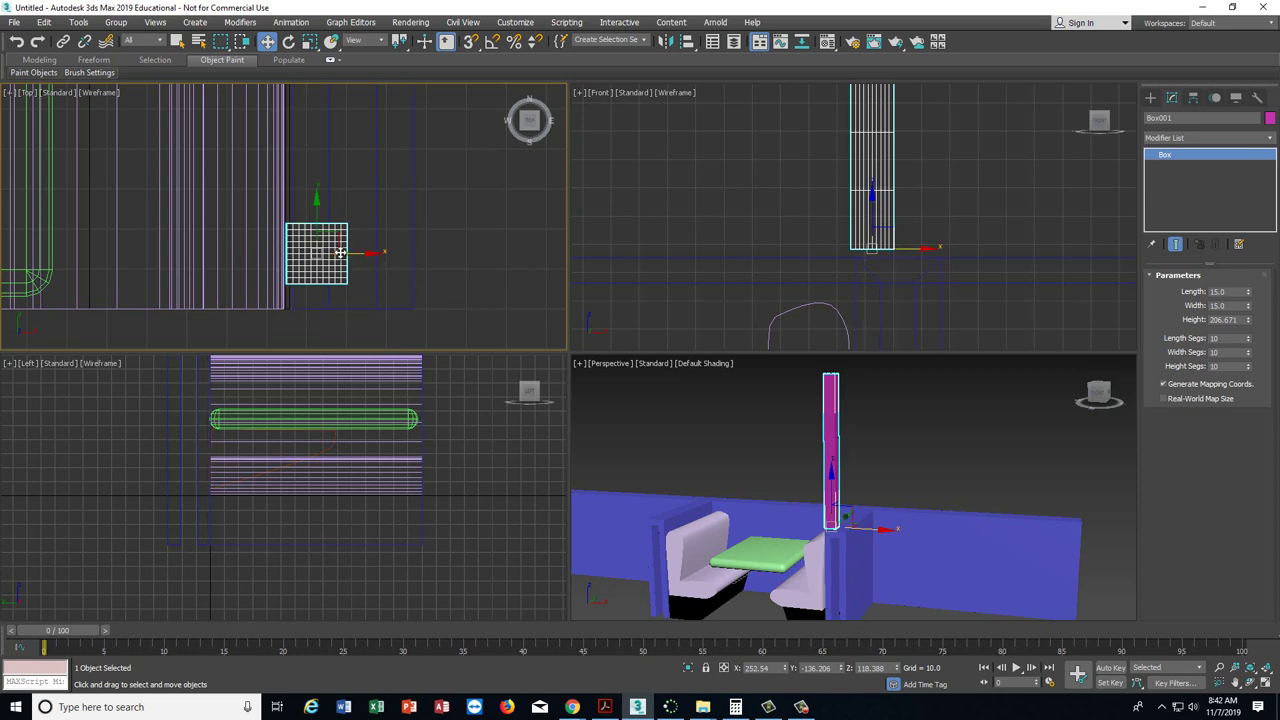
pyautogui.moveTo(340, 252); pyautogui.dragTo(354, 246)
# - Set the box's length and width to 10 and its height to 250
pyautogui.moveTo(1233, 291); pyautogui.dragTo(1152, 290)
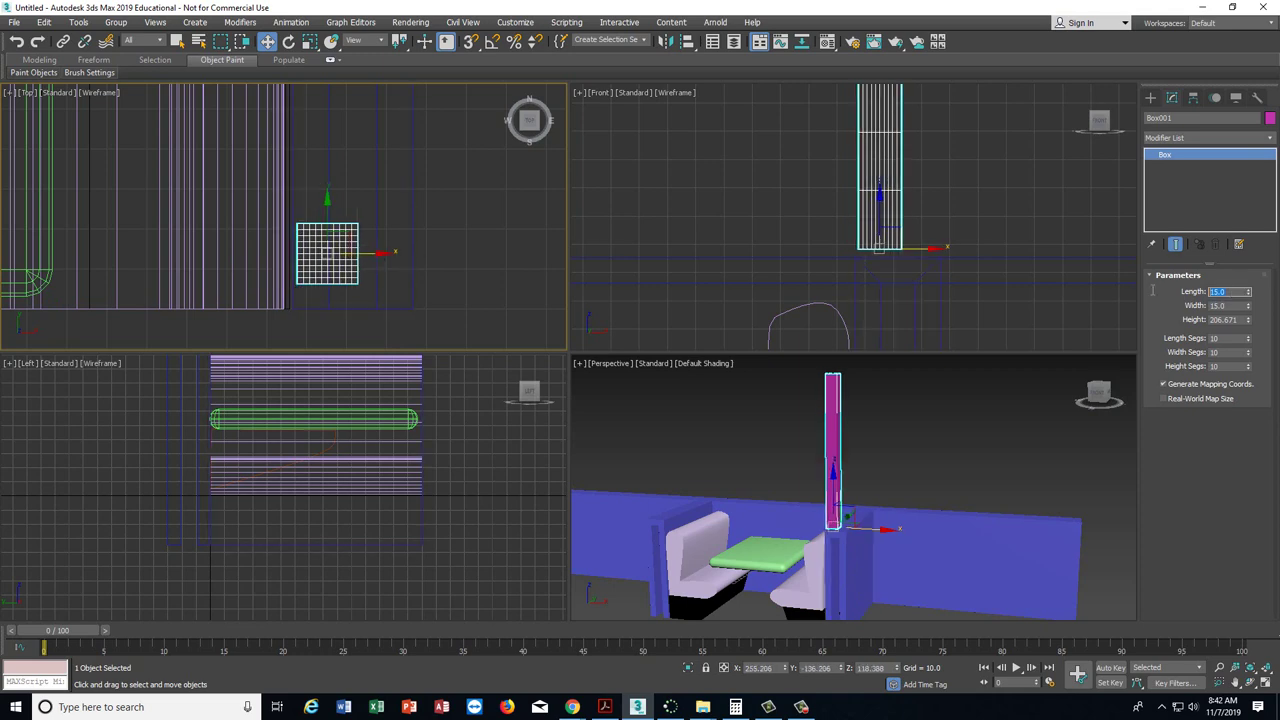
pyautogui.write('10')
pyautogui.press('Tab')
pyautogui.write('10')
pyautogui.press('Tab')
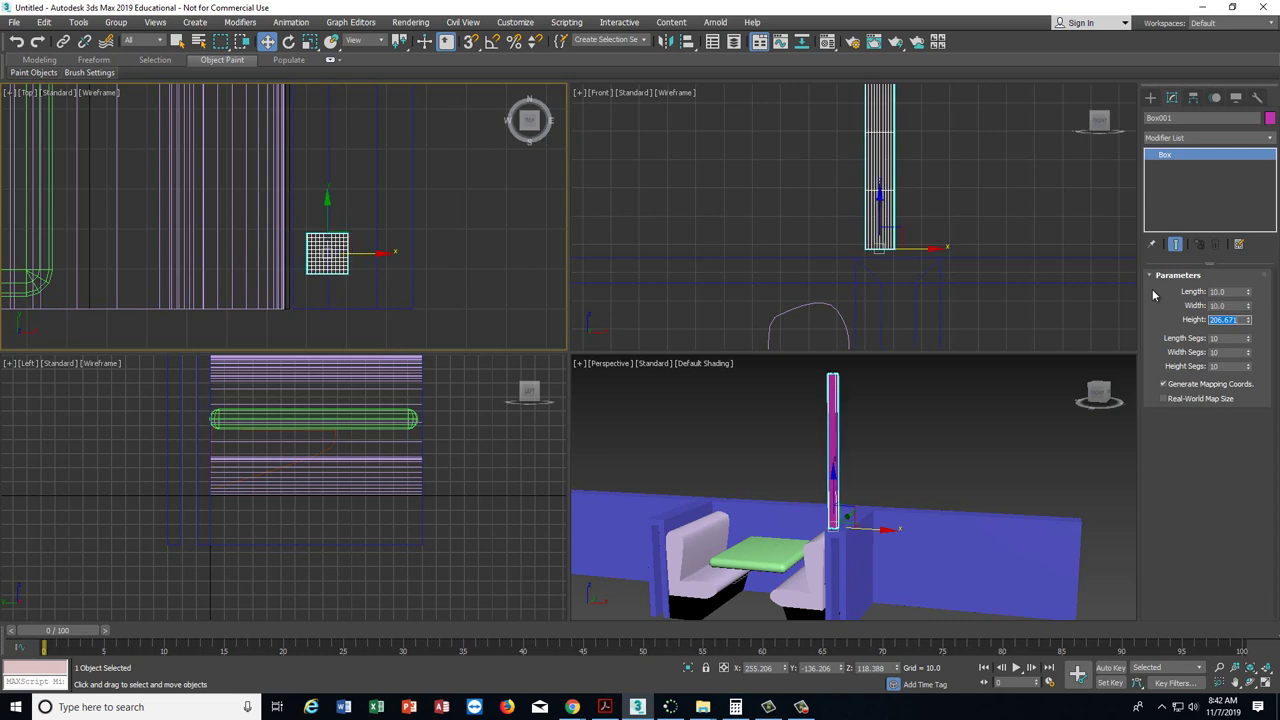
pyautogui.write('250')
pyautogui.press('Return')
# - Check the column colour in the PDF reference and change the box's object color to red
pyautogui.click(608, 708)
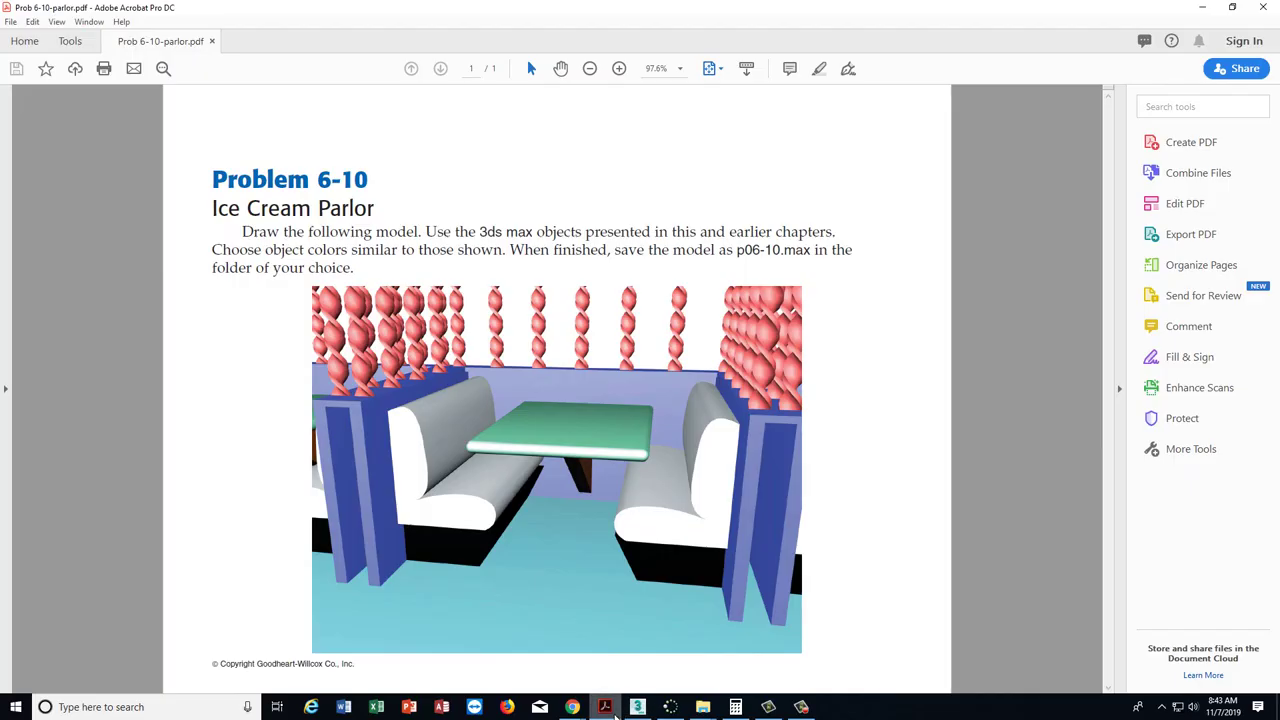
pyautogui.click(606, 708)
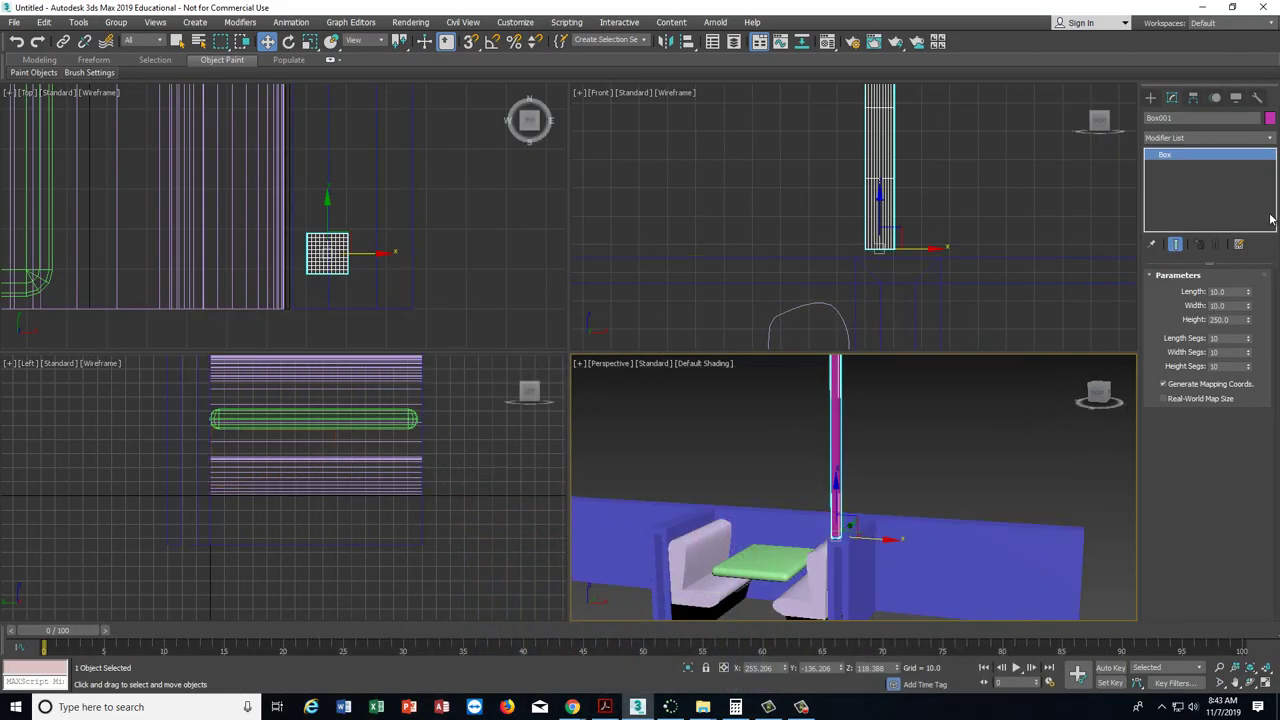
pyautogui.click(1270, 119)
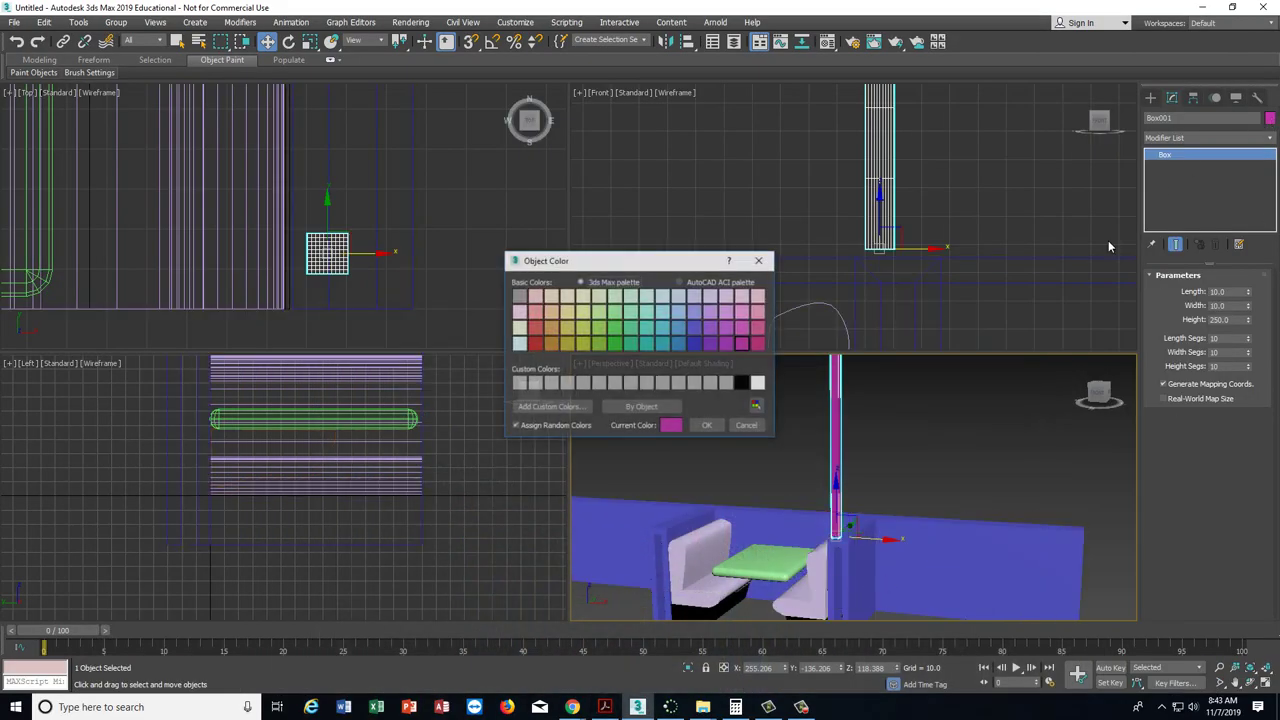
pyautogui.click(536, 344)
pyautogui.click(707, 426)
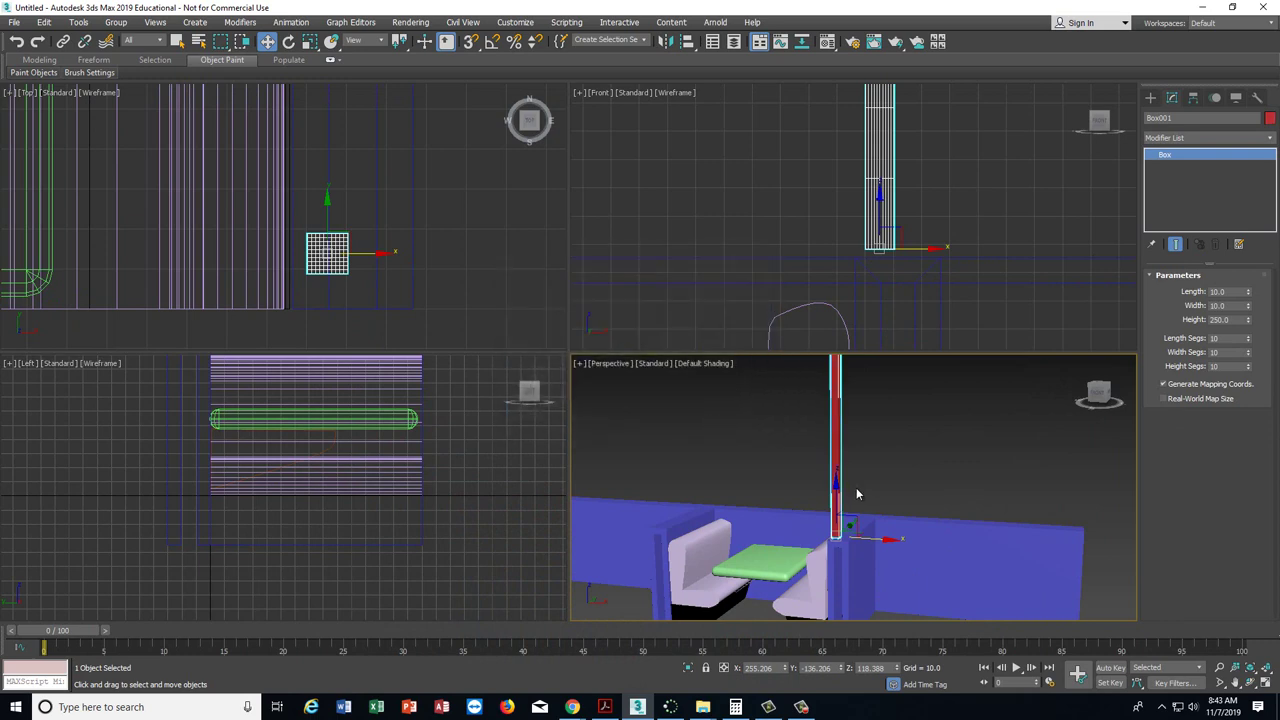
# - Nudge the red box in plan to about X 254, Y -140.9 near the partition's front end, then deselect it
pyautogui.keyDown('alt'); pyautogui.moveTo(857, 491); pyautogui.dragTo(709, 473, button='middle'); pyautogui.keyUp('alt')
pyautogui.scroll(3, 358, 280)
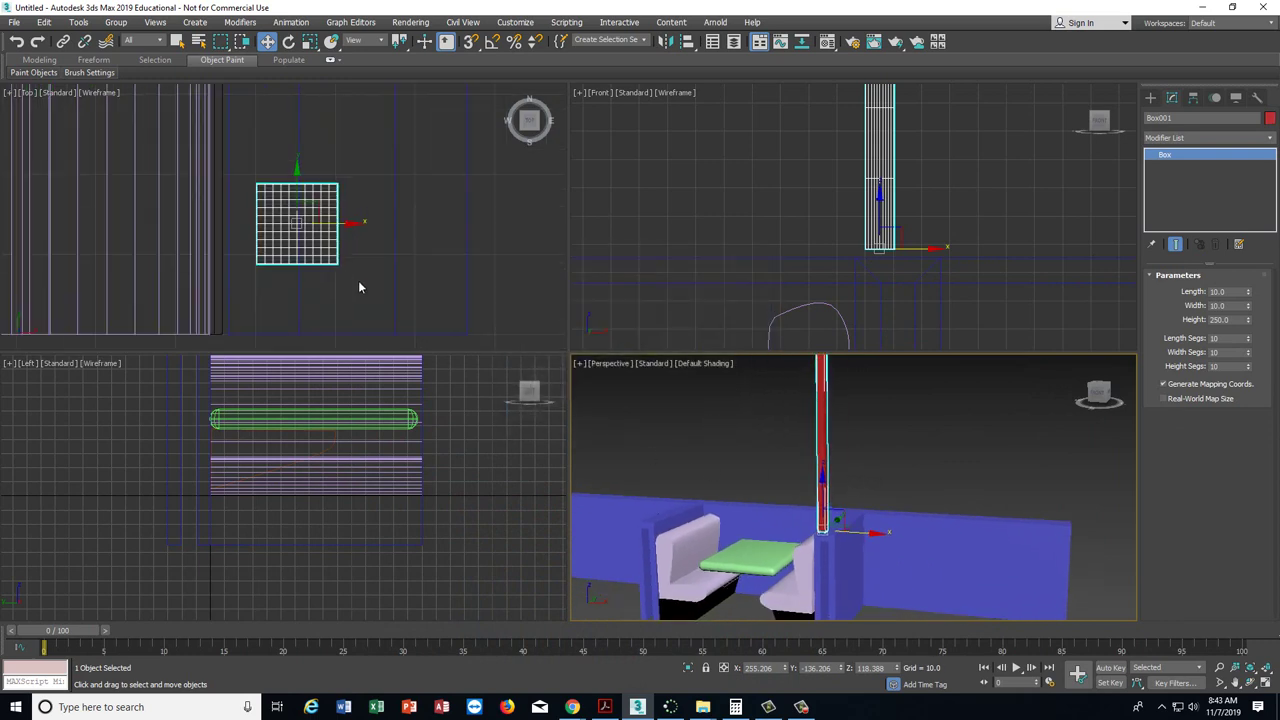
pyautogui.scroll(2, 359, 195)
pyautogui.moveTo(311, 192); pyautogui.dragTo(301, 229)
pyautogui.click(963, 472)
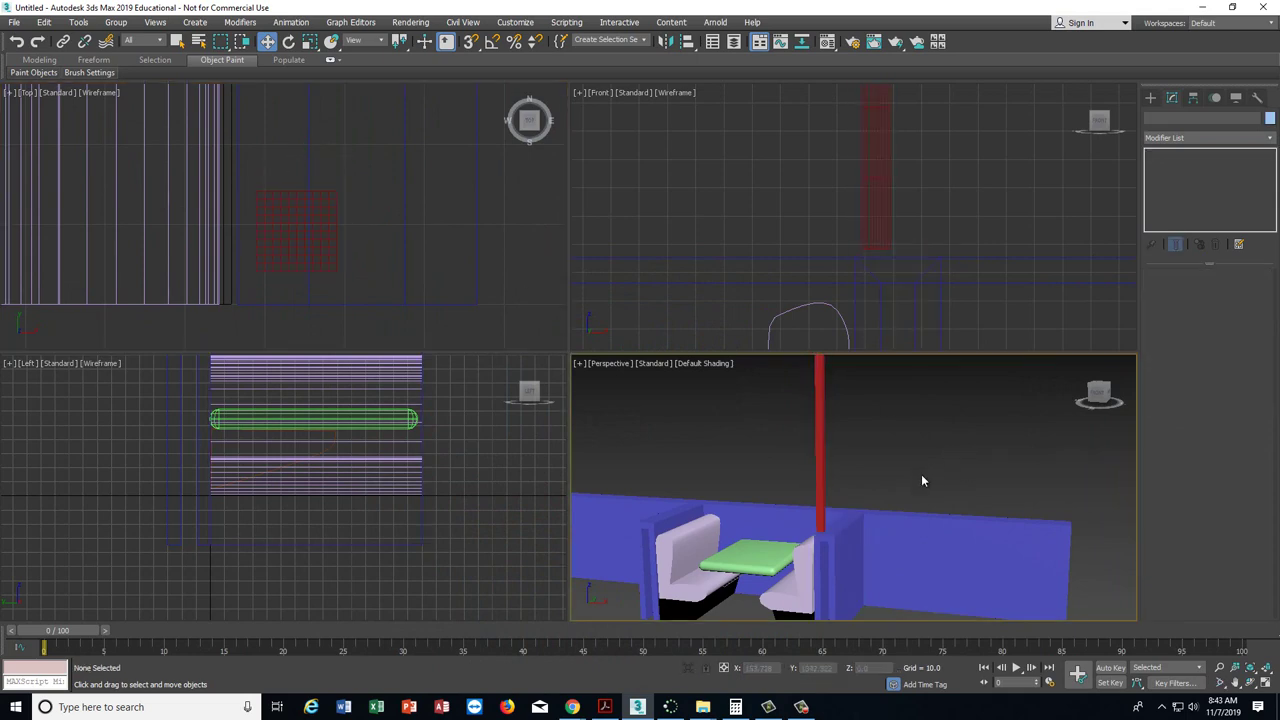
# - Set the red box's length, width and height segments to 1 each
pyautogui.click(820, 440)
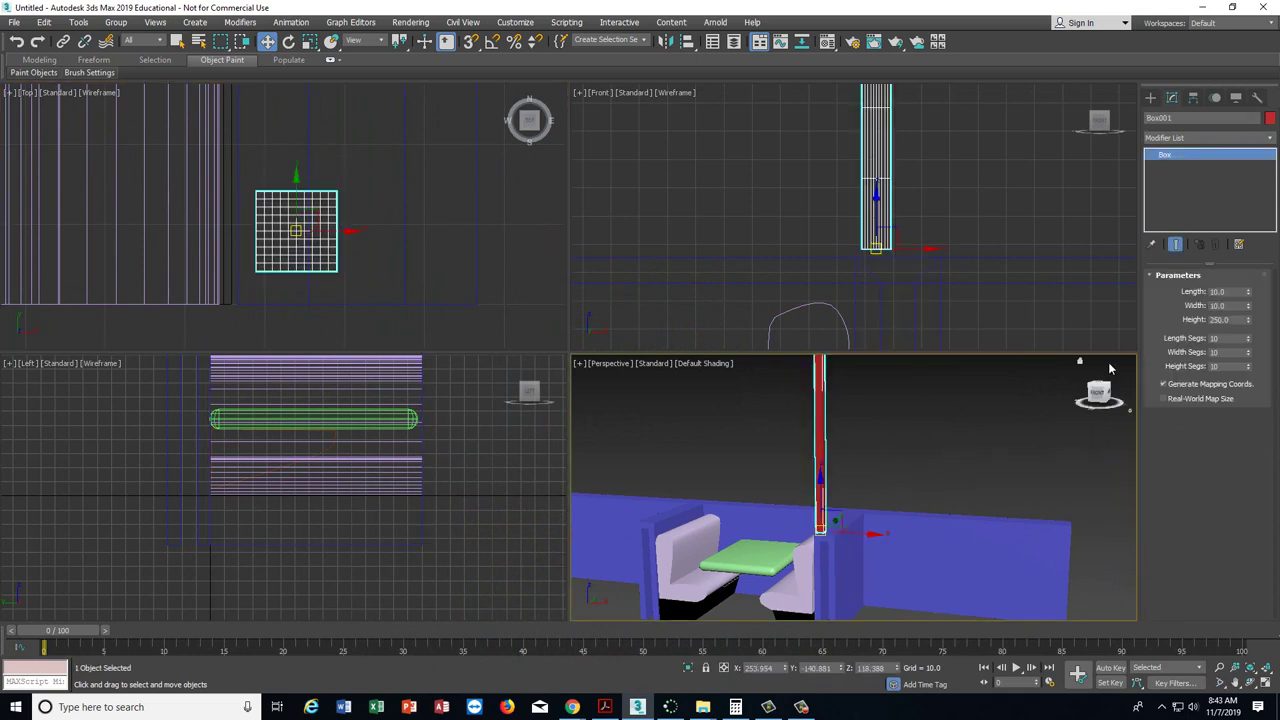
pyautogui.doubleClick(1220, 339)
pyautogui.write('1')
pyautogui.press('Tab')
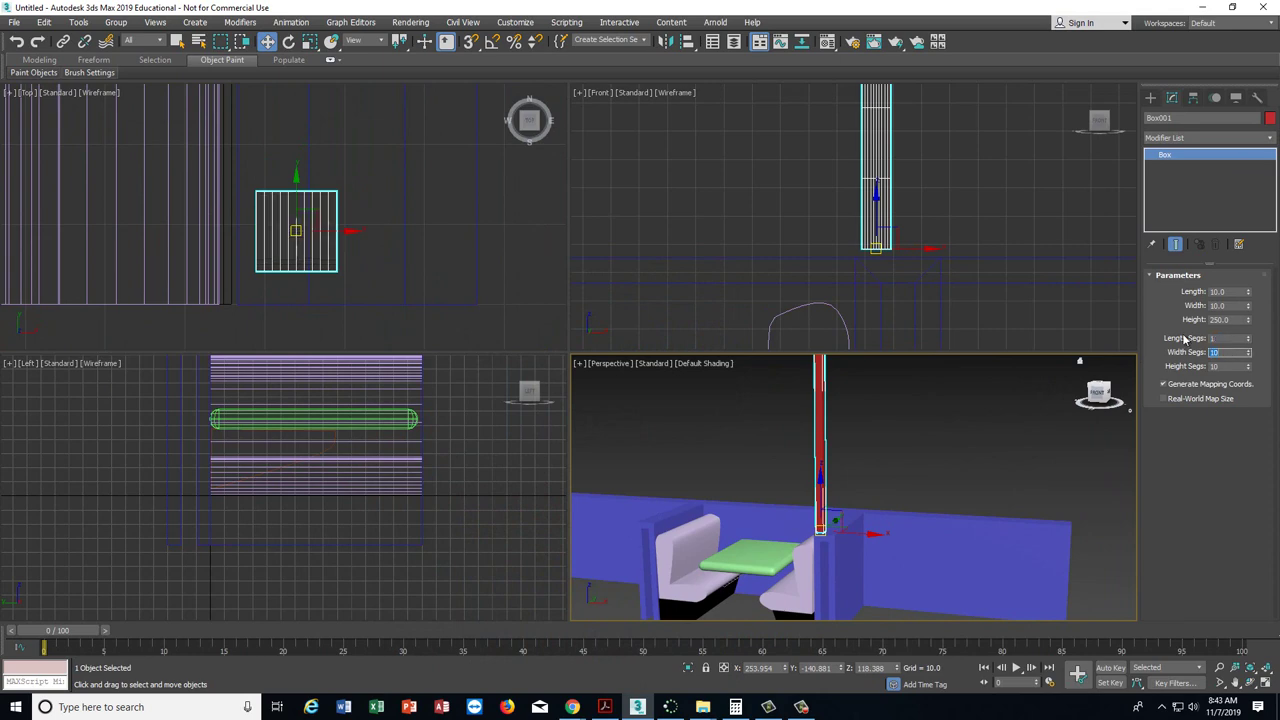
pyautogui.write('1')
pyautogui.press('Tab')
pyautogui.write('1')
pyautogui.press('Return')
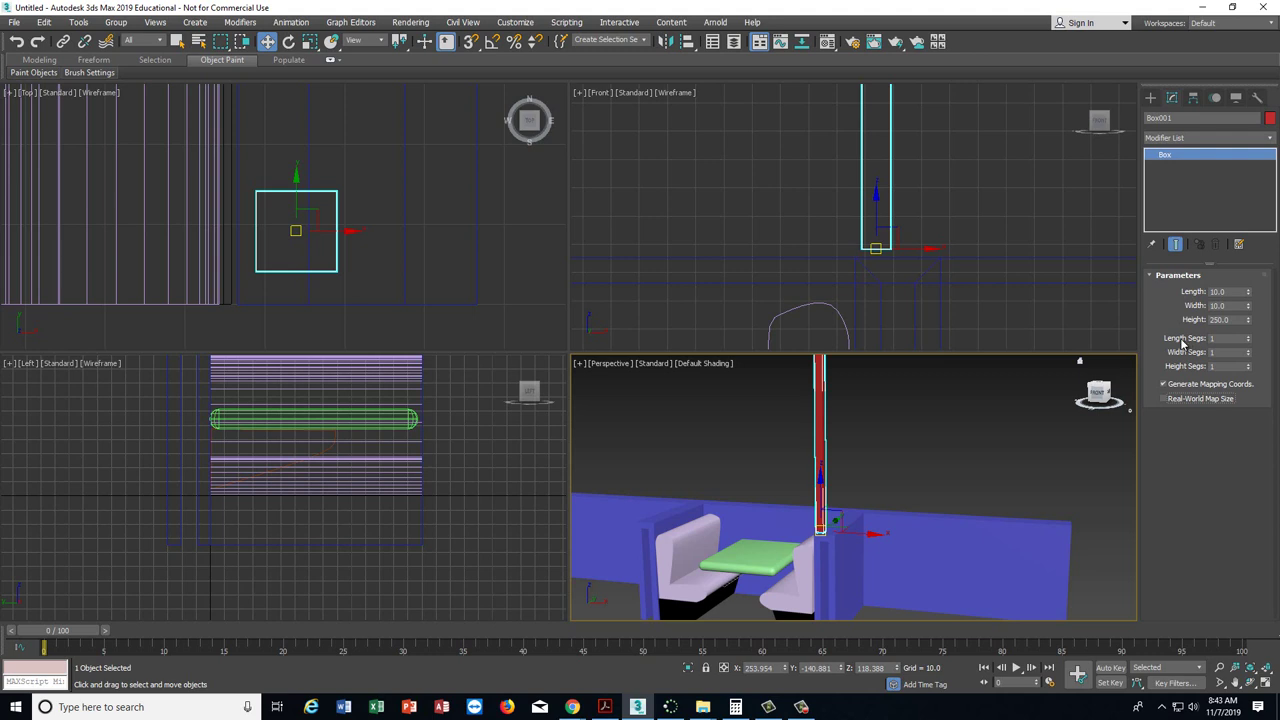
# - Set the red box's length, width and height segments to 10 each
pyautogui.moveTo(1220, 338); pyautogui.dragTo(1190, 338)
pyautogui.write('10')
pyautogui.press('Tab')
pyautogui.write('10')
pyautogui.press('Tab')
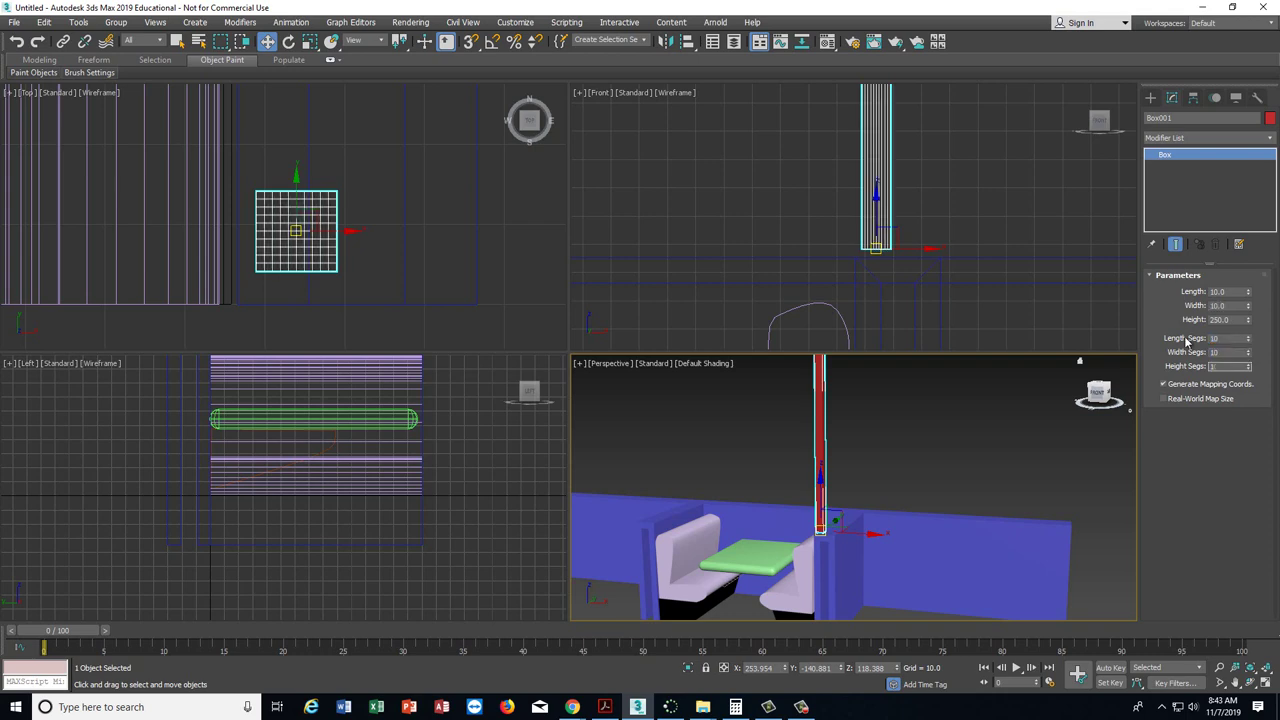
pyautogui.write('10')
pyautogui.press('Return')
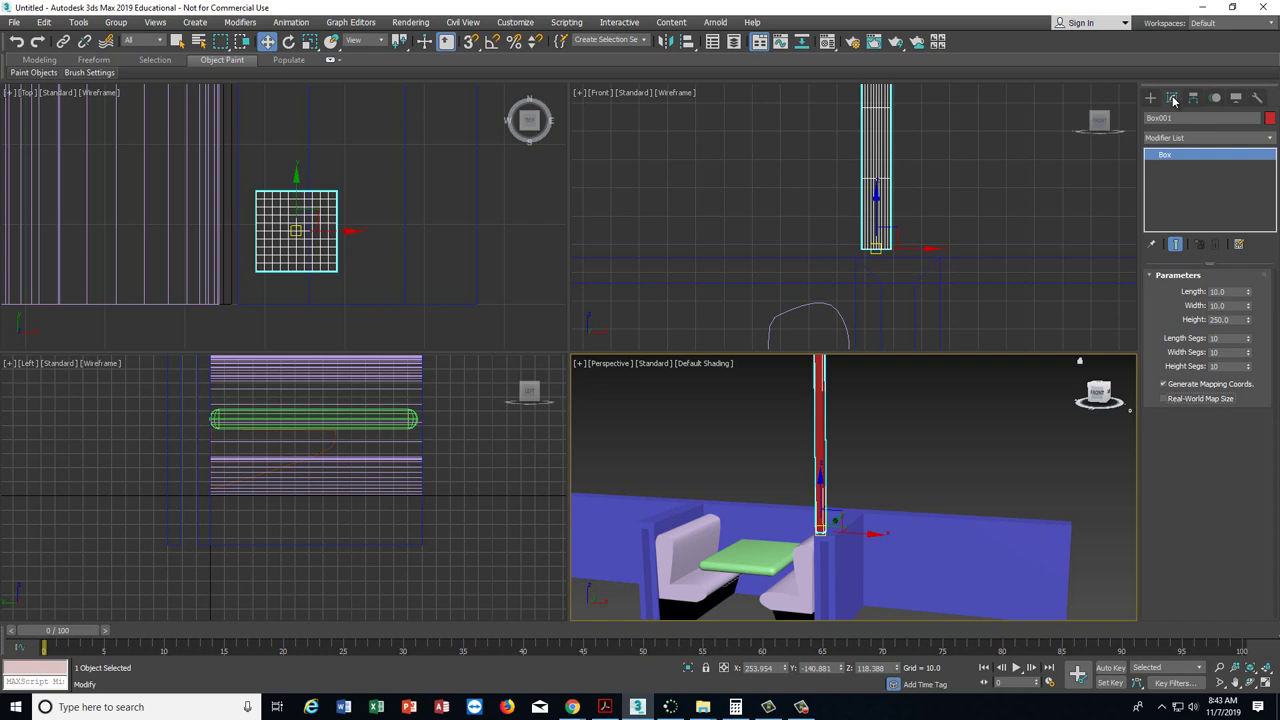
# - Apply a Twist modifier to the red box with an angle of 700 and inspect the twisted column up close
pyautogui.click(1236, 140)
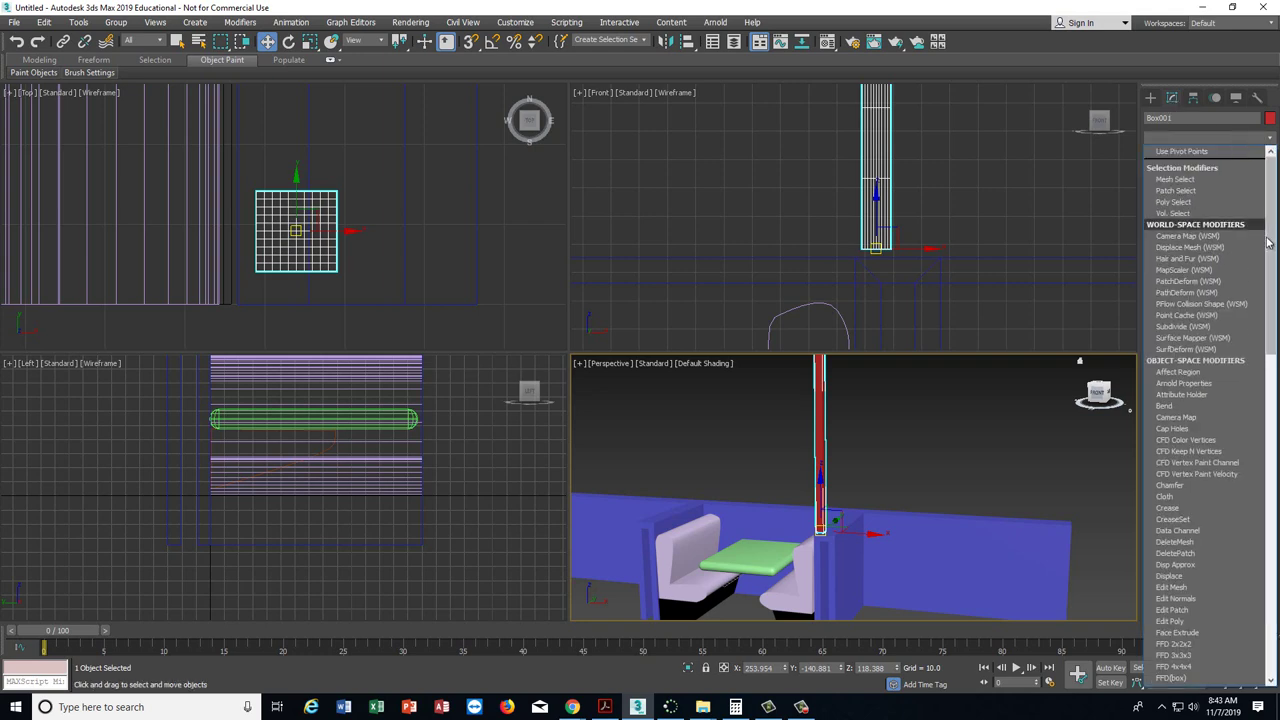
pyautogui.moveTo(1272, 236); pyautogui.dragTo(1274, 500)
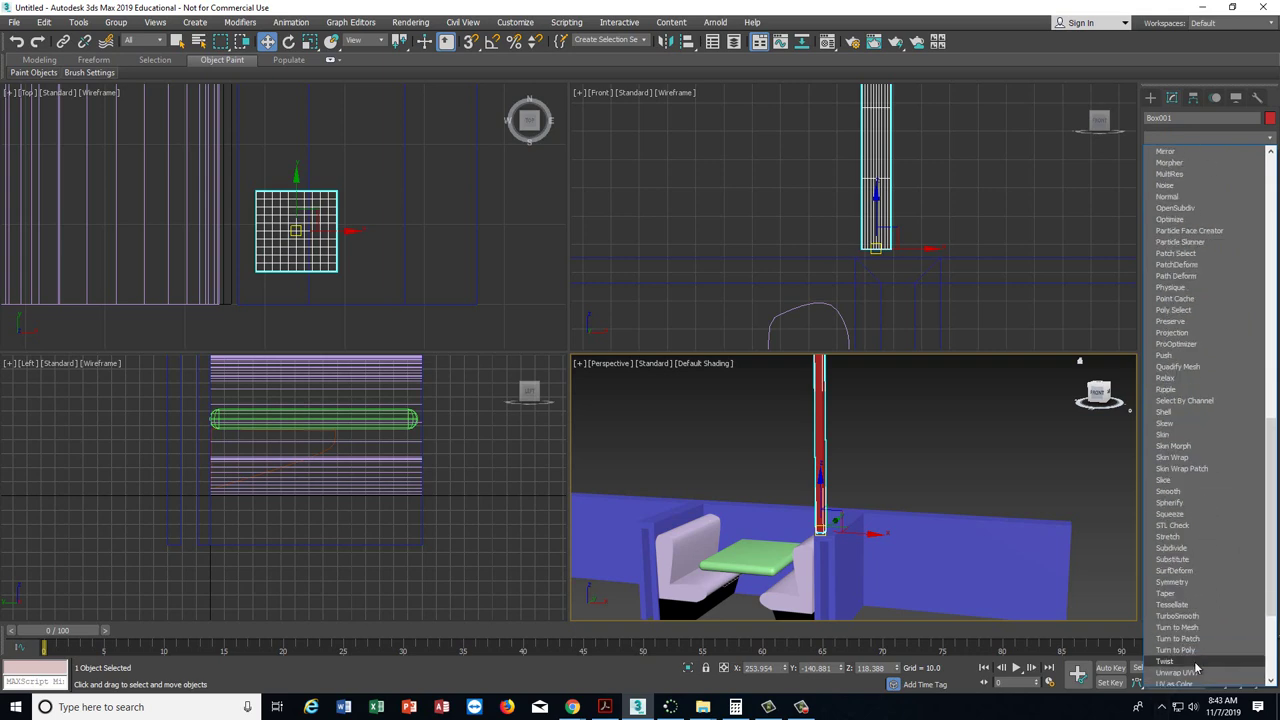
pyautogui.click(1176, 662)
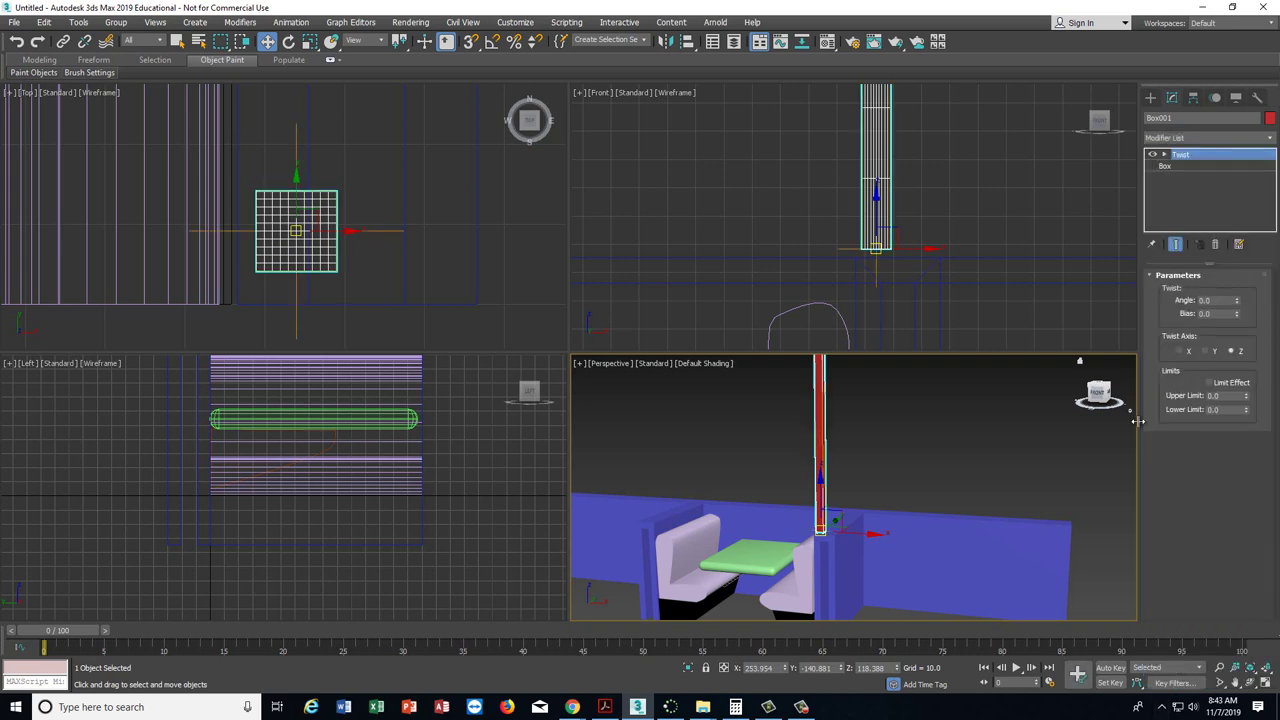
pyautogui.doubleClick(1221, 300)
pyautogui.write('700')
pyautogui.press('Return')
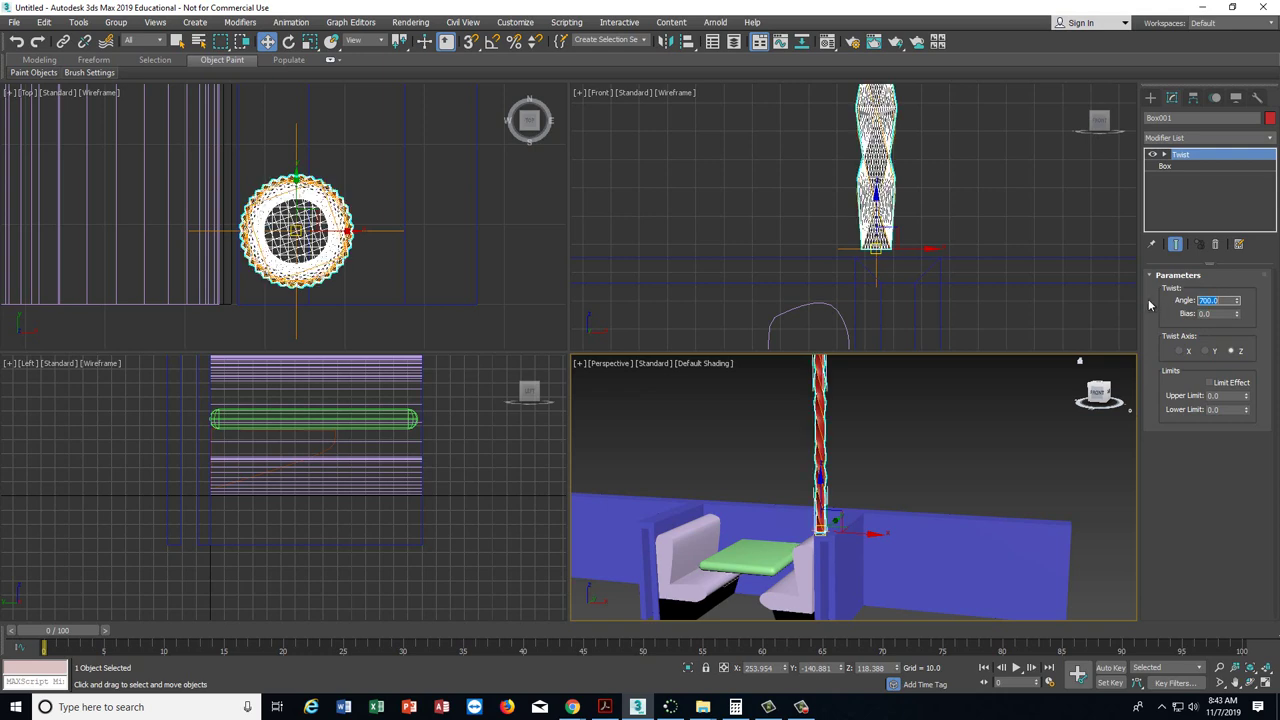
pyautogui.scroll(3, 744, 438)
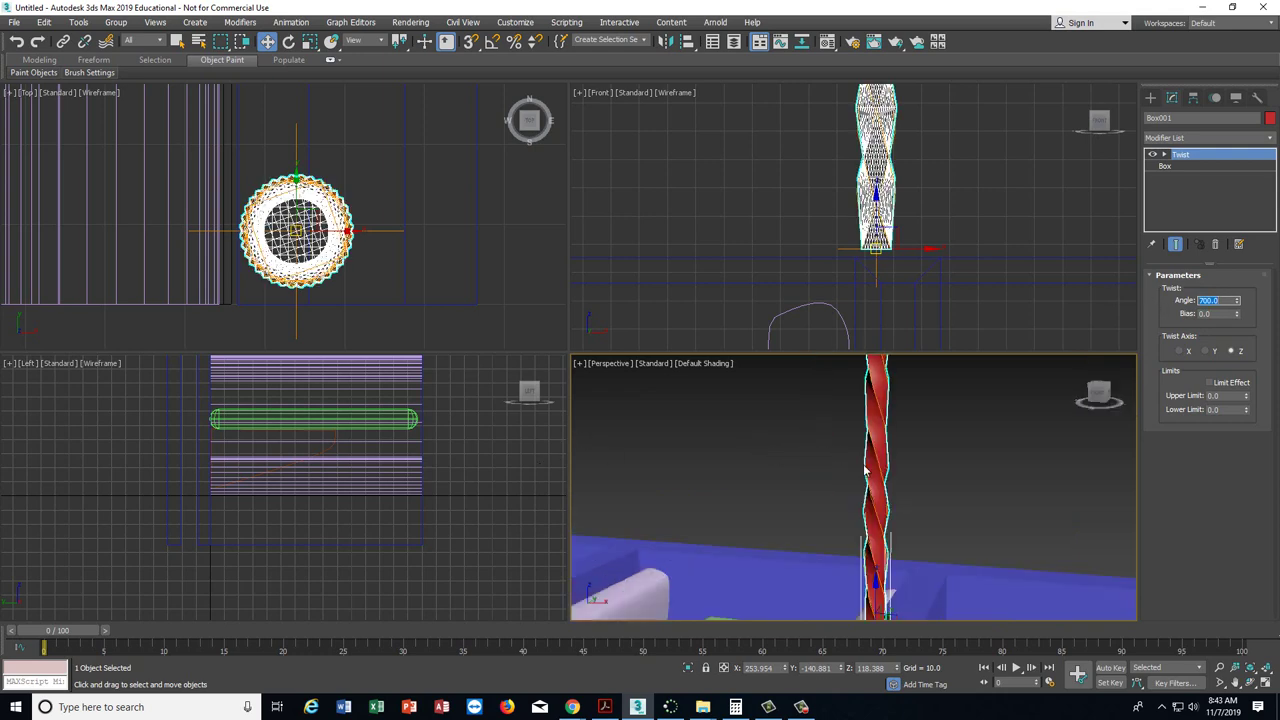
pyautogui.scroll(-3, 866, 470)
pyautogui.scroll(-2, 814, 443)
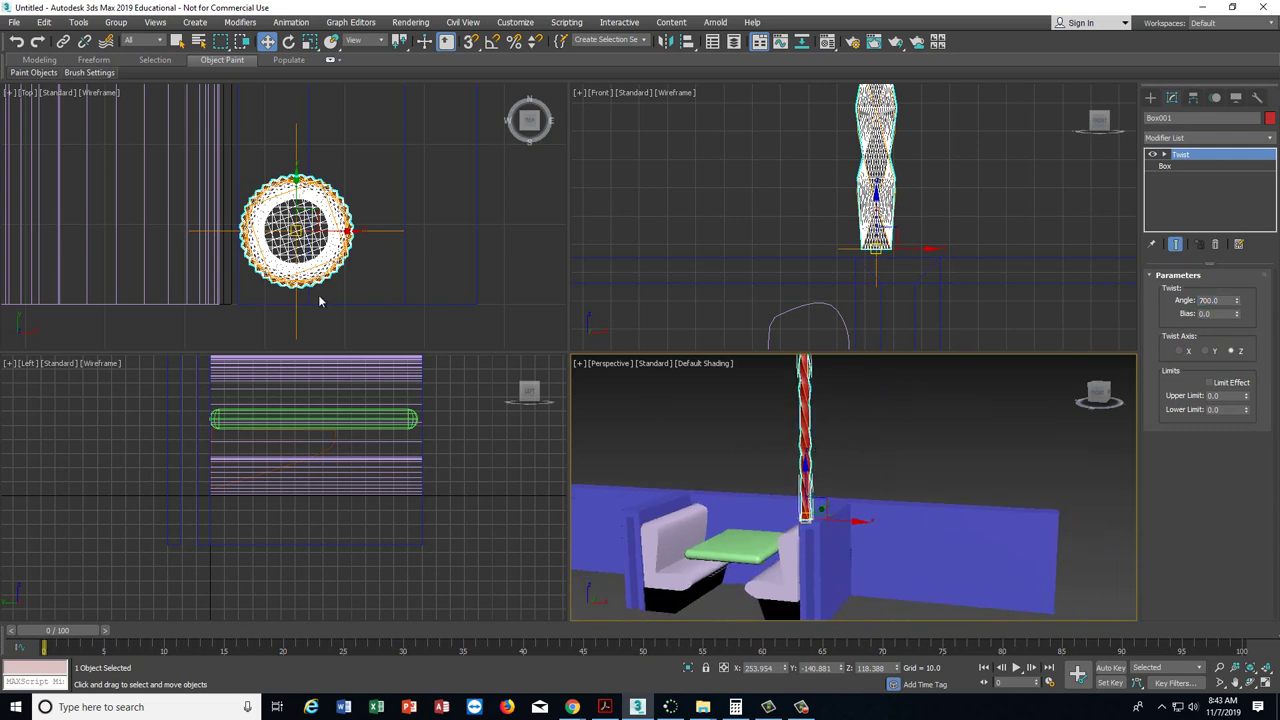